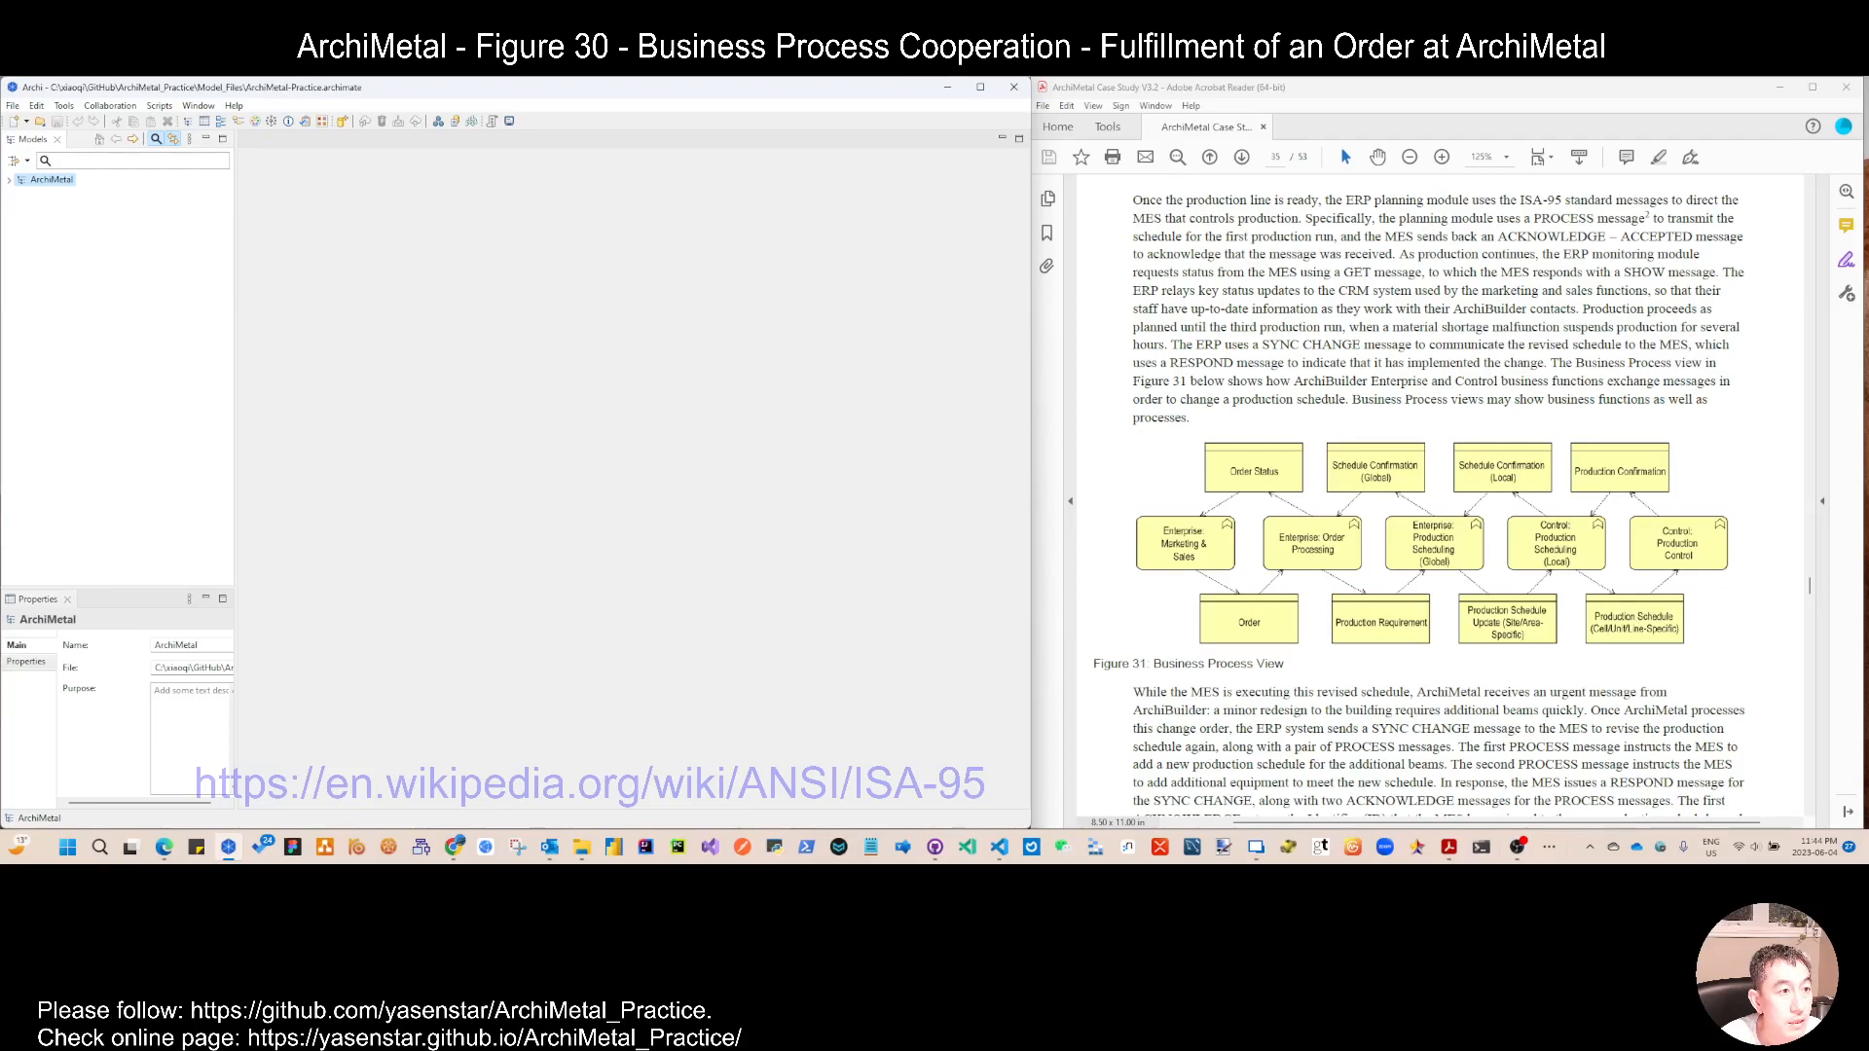
click(10, 180)
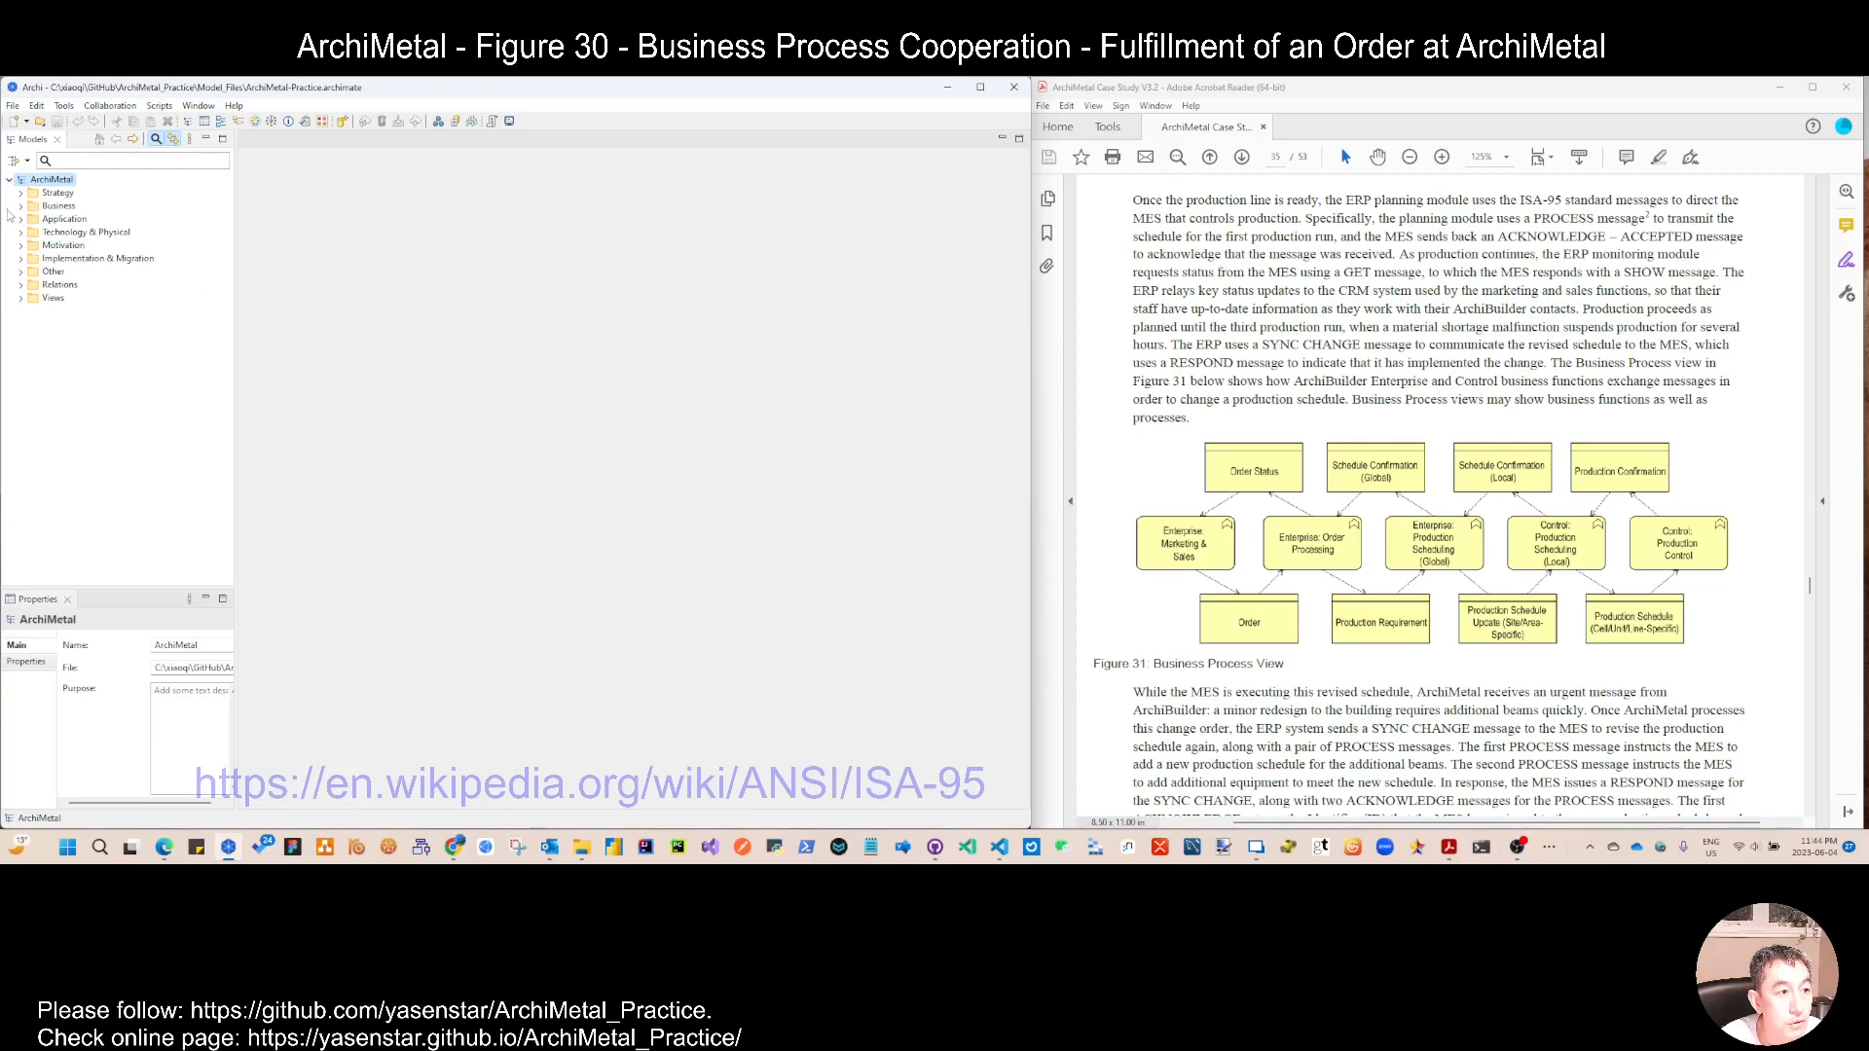
click(21, 297)
click(70, 380)
right_click(68, 383)
click(146, 492)
drag(98, 391, 112, 364)
key(F2)
text(Fug)
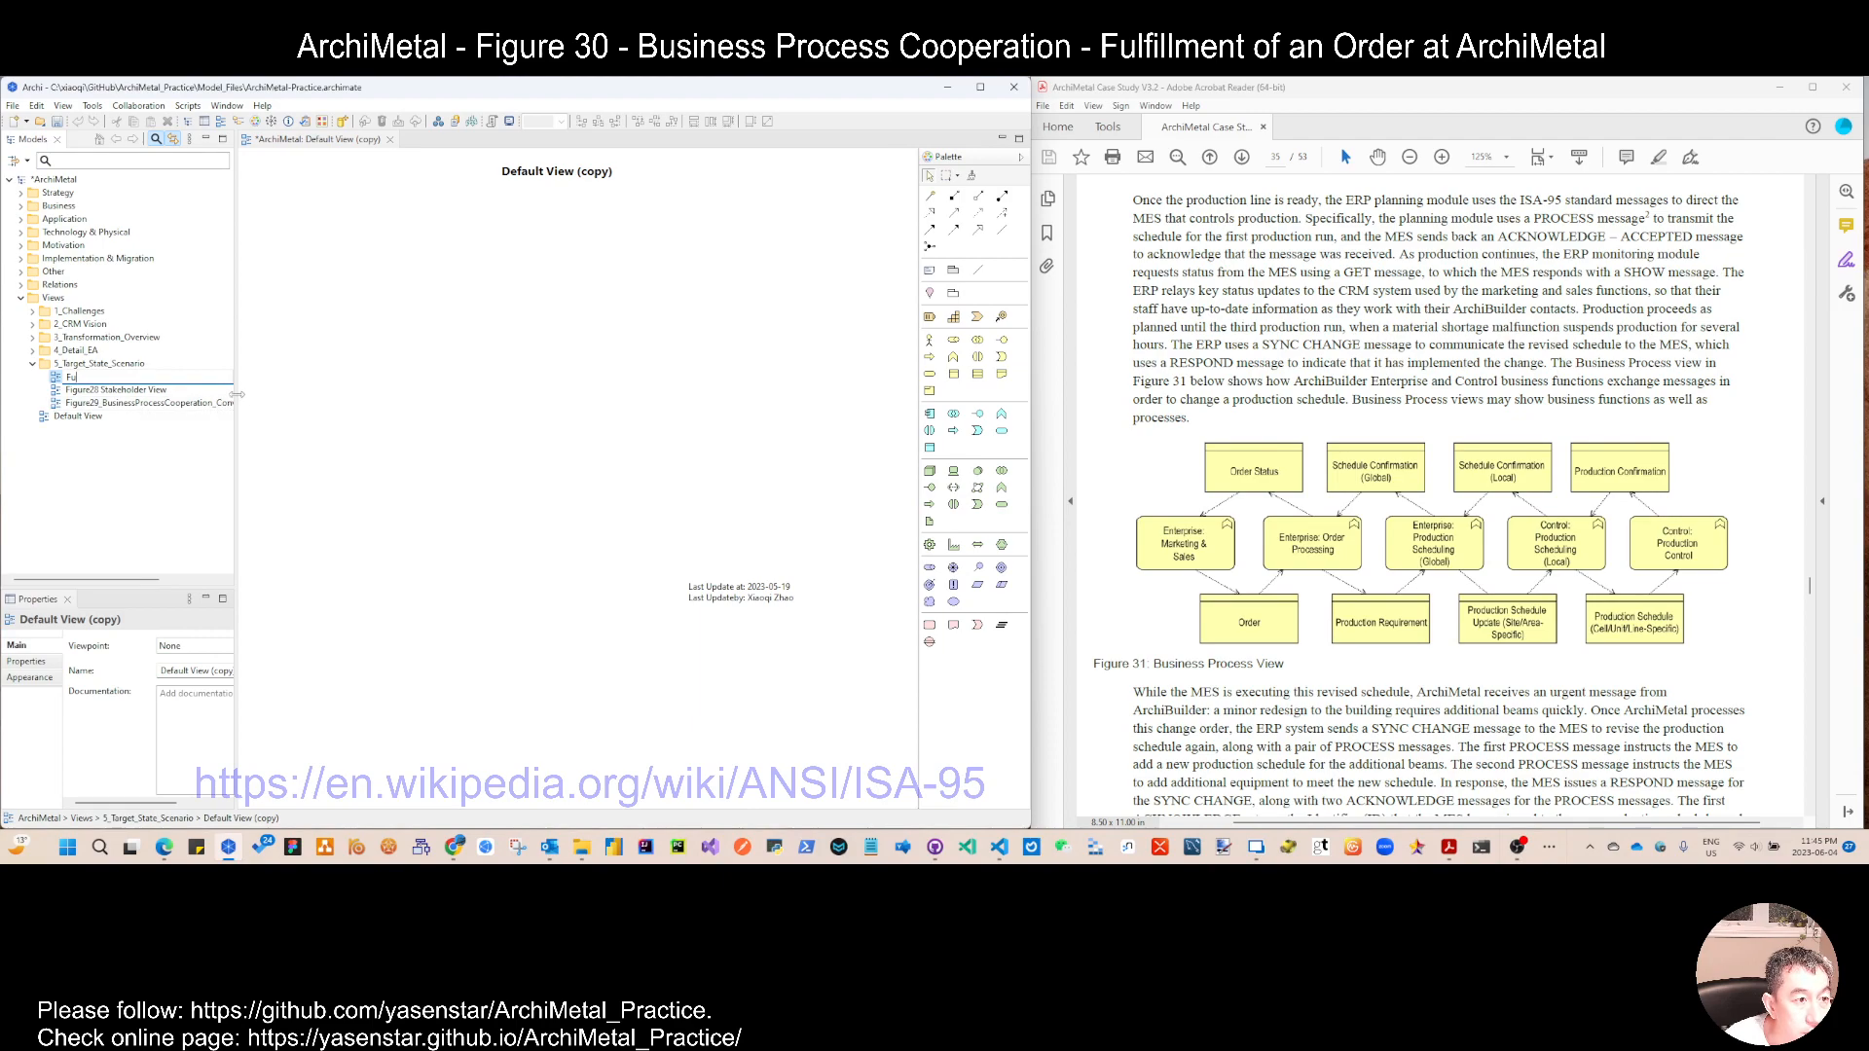
drag(238, 395, 316, 413)
click(237, 477)
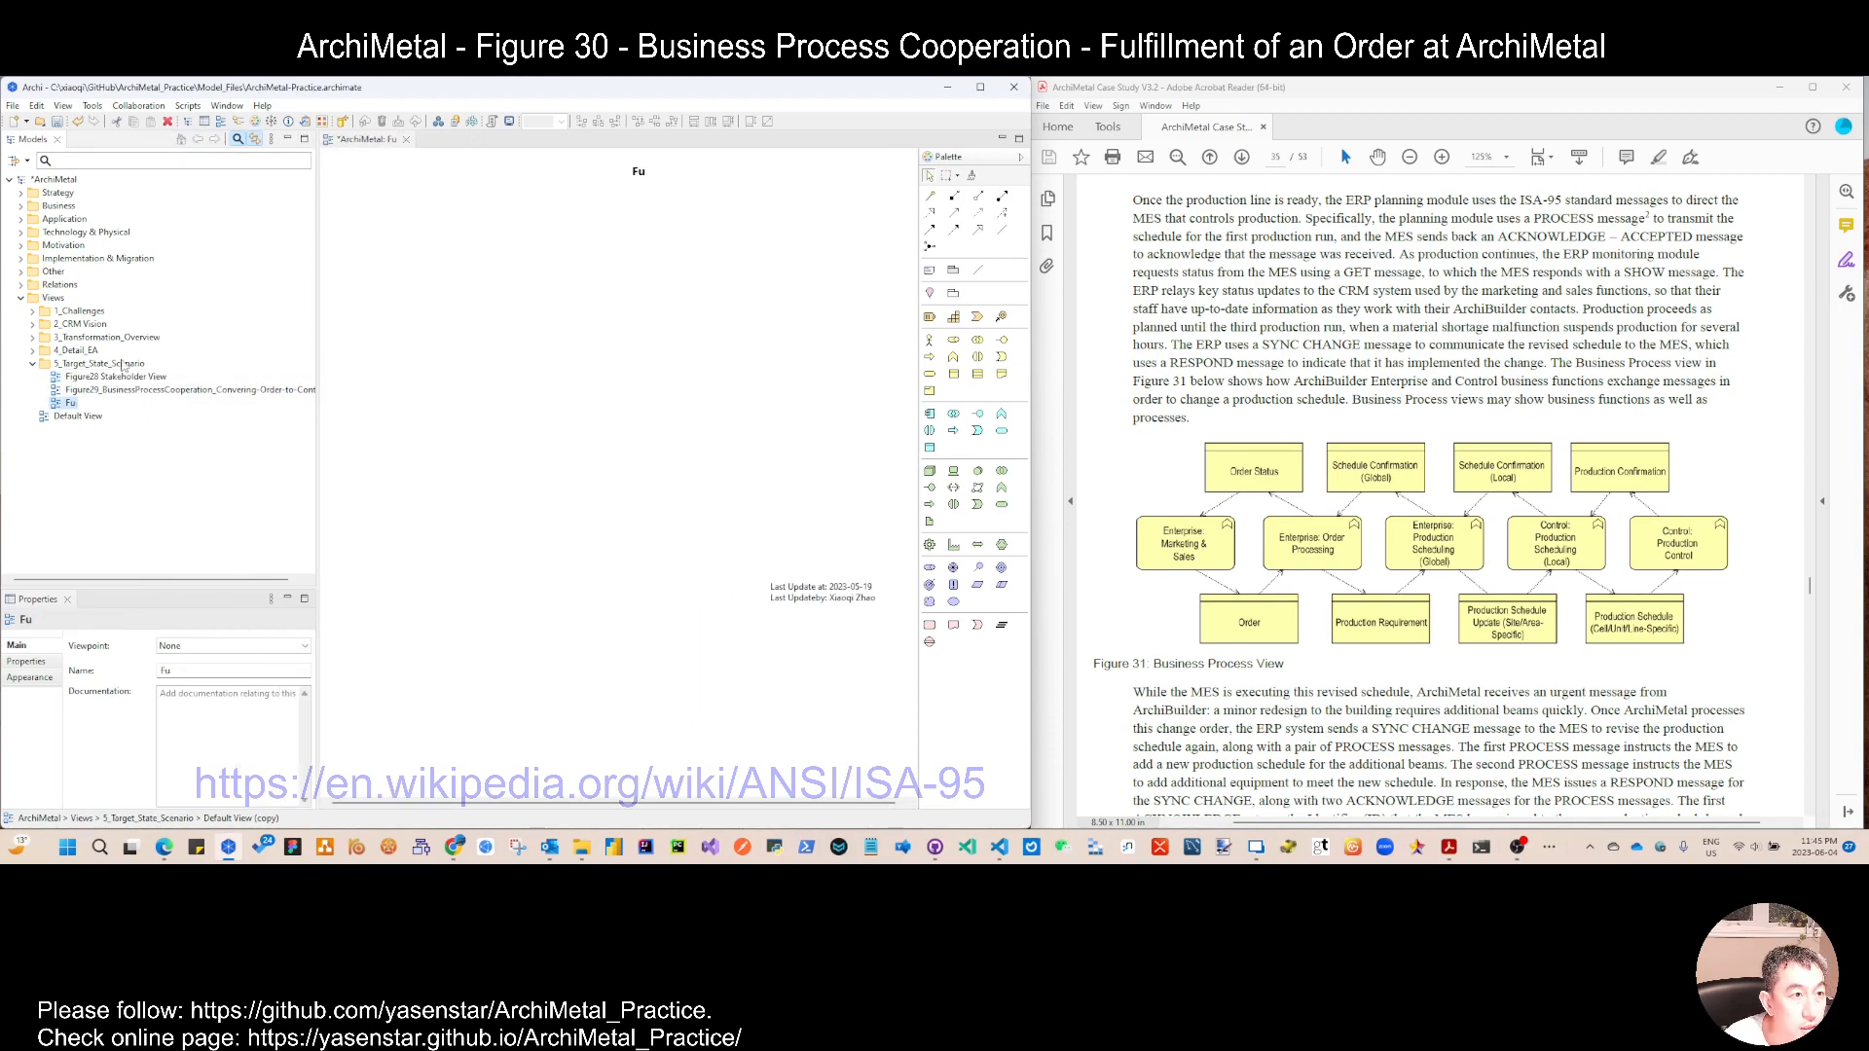
Step: Close the ArchiMetal model without saving its changes
click(13, 105)
click(14, 105)
click(54, 179)
right_click(61, 180)
click(107, 188)
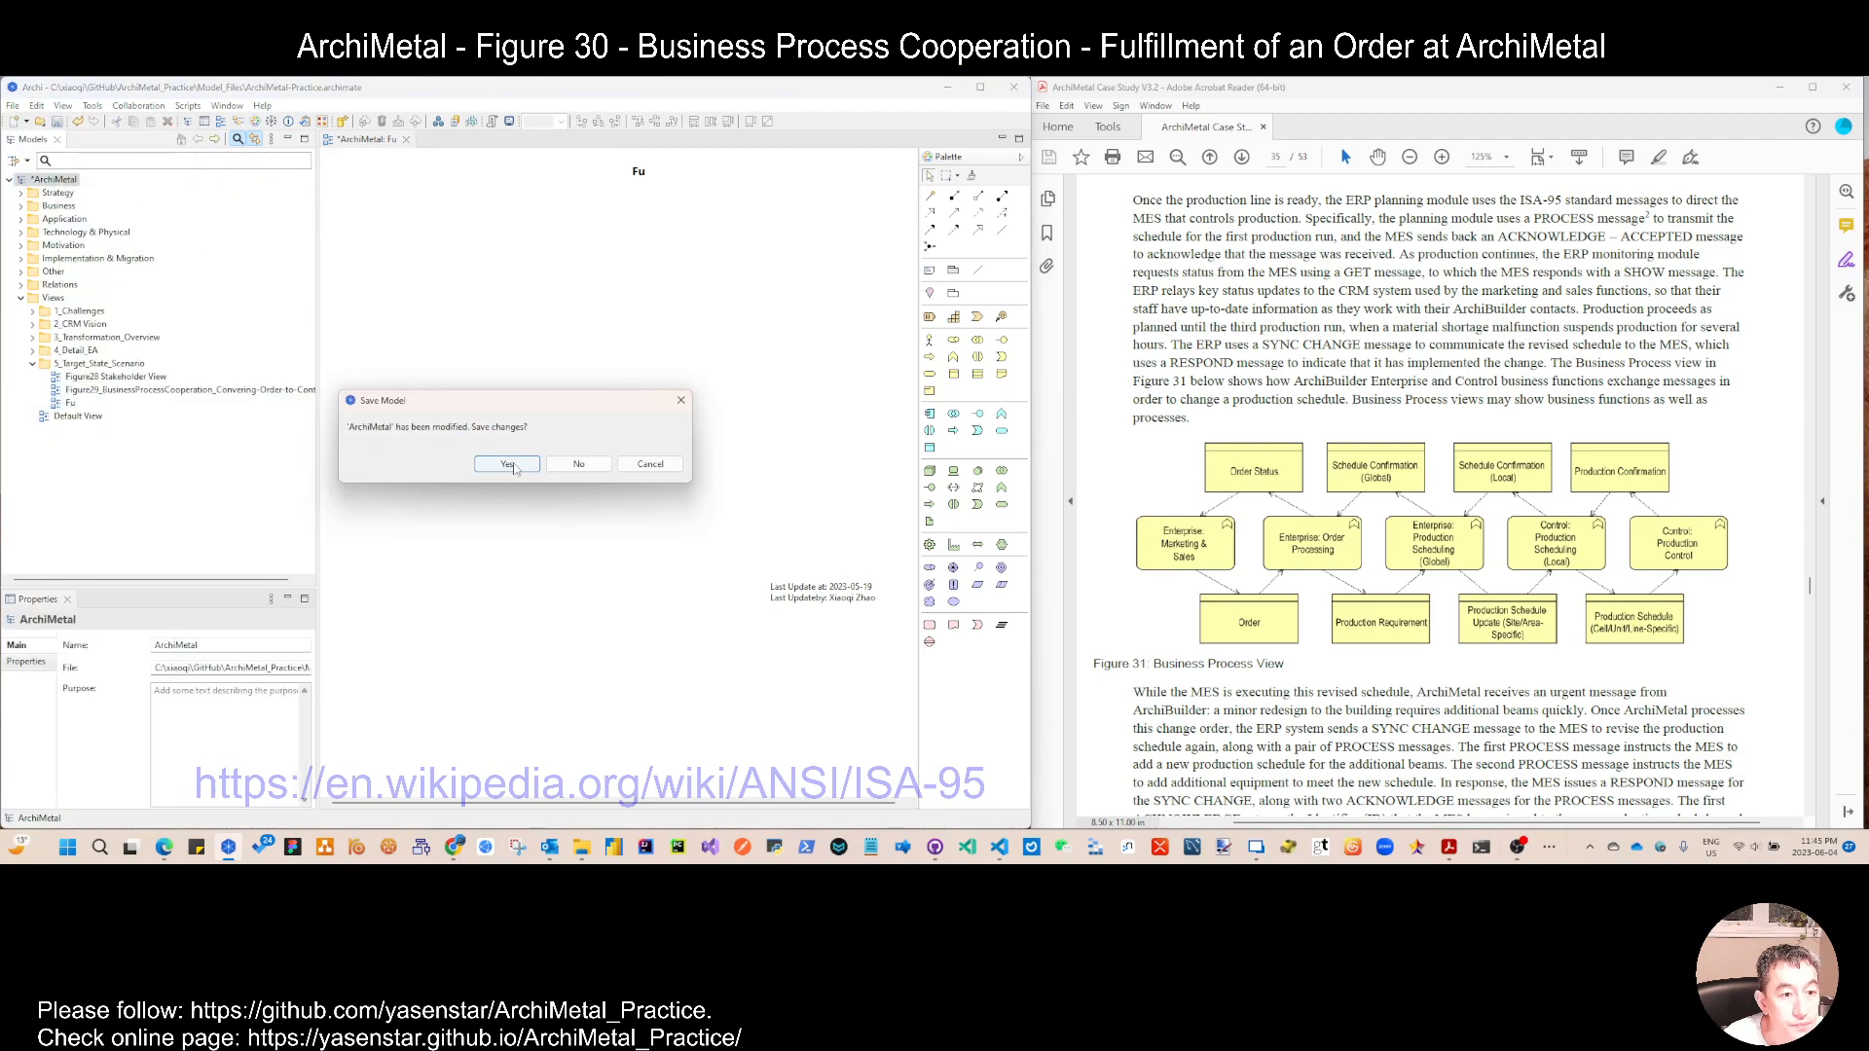
click(579, 468)
Step: Try to open the recently used model ArchiMetal_Figure29_BizProcCoop_Fulfill-Order.archimate
click(14, 106)
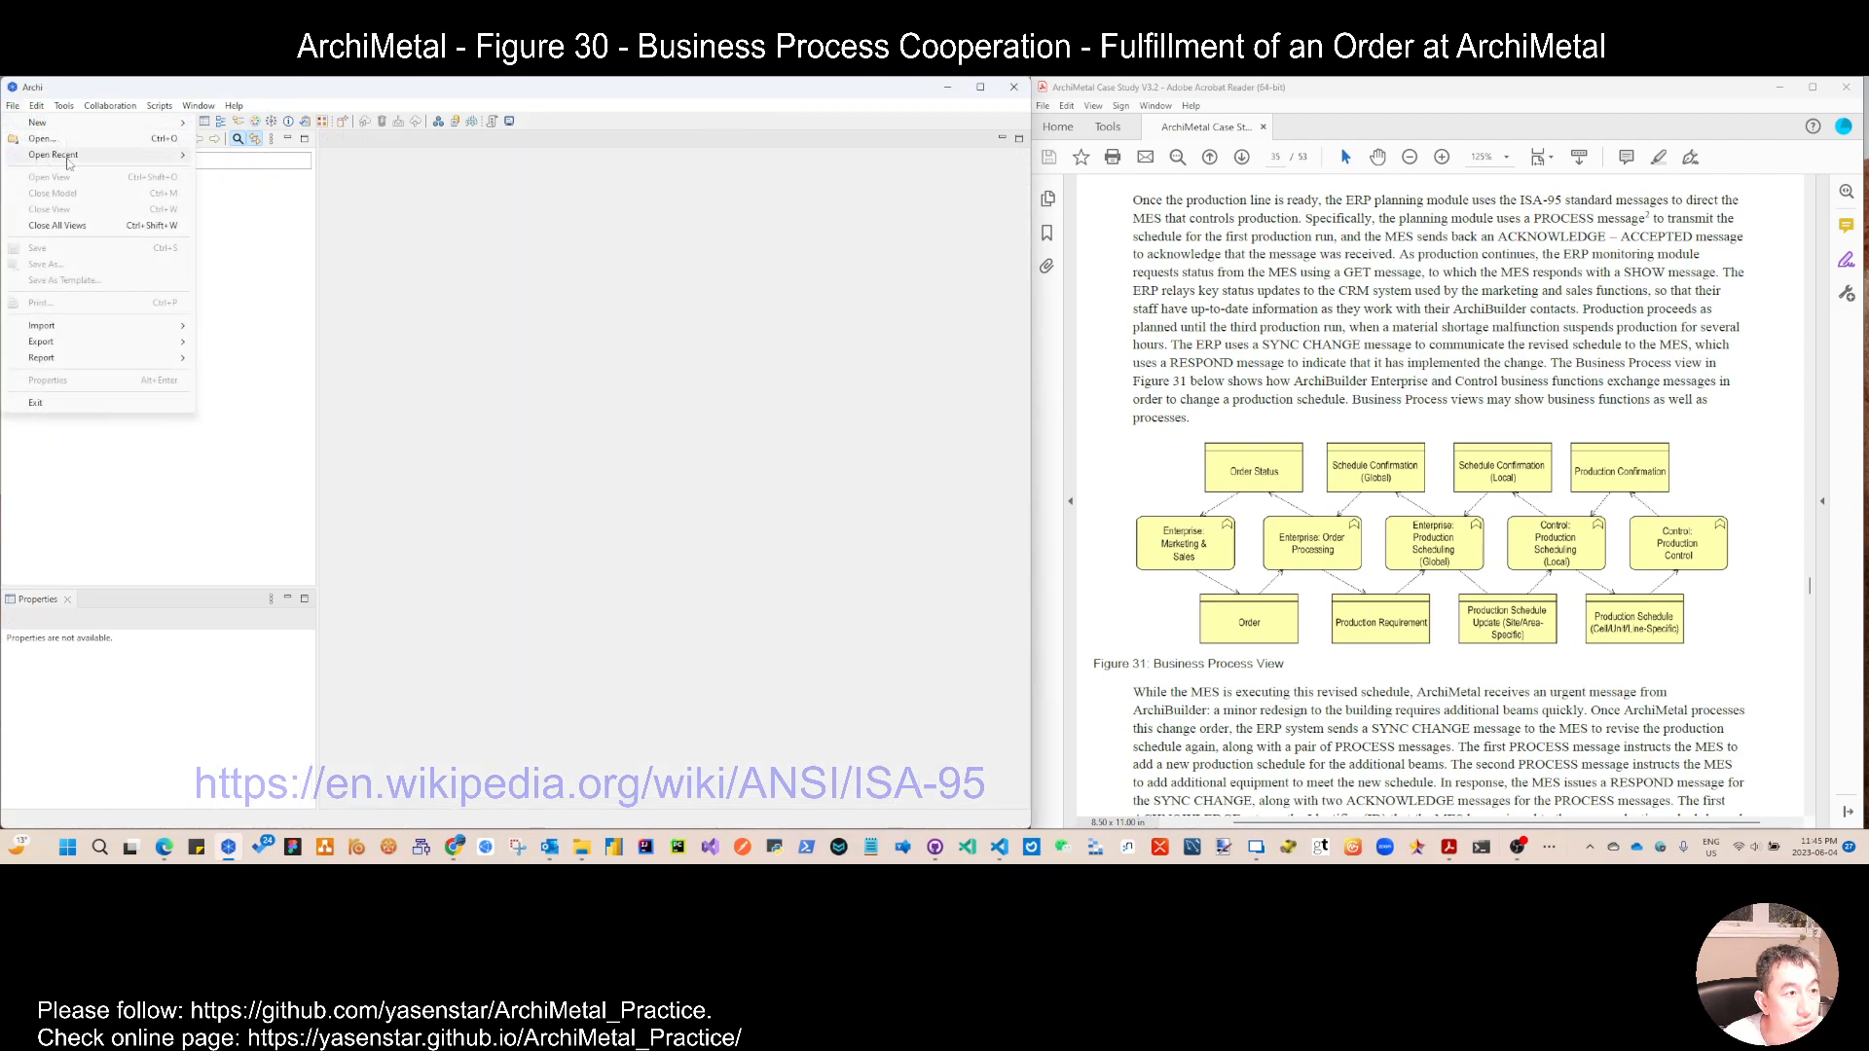
mouse_move(58, 155)
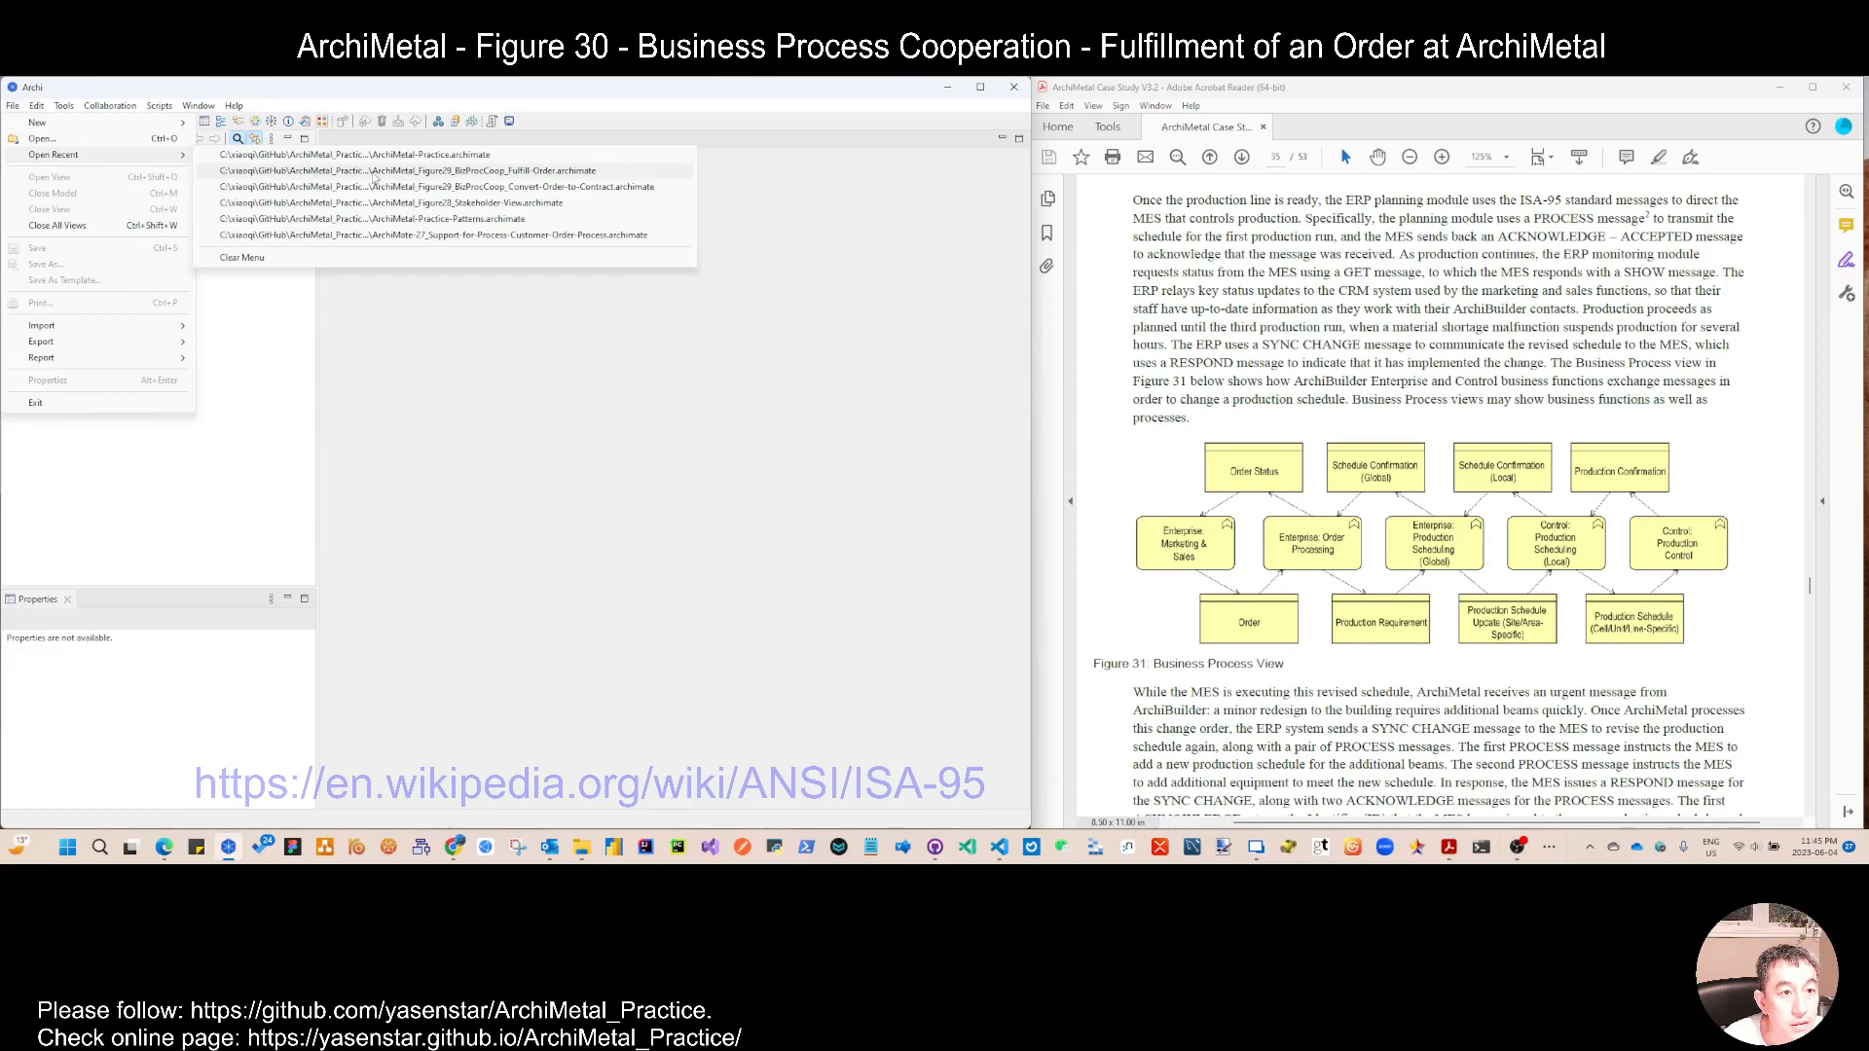
click(468, 173)
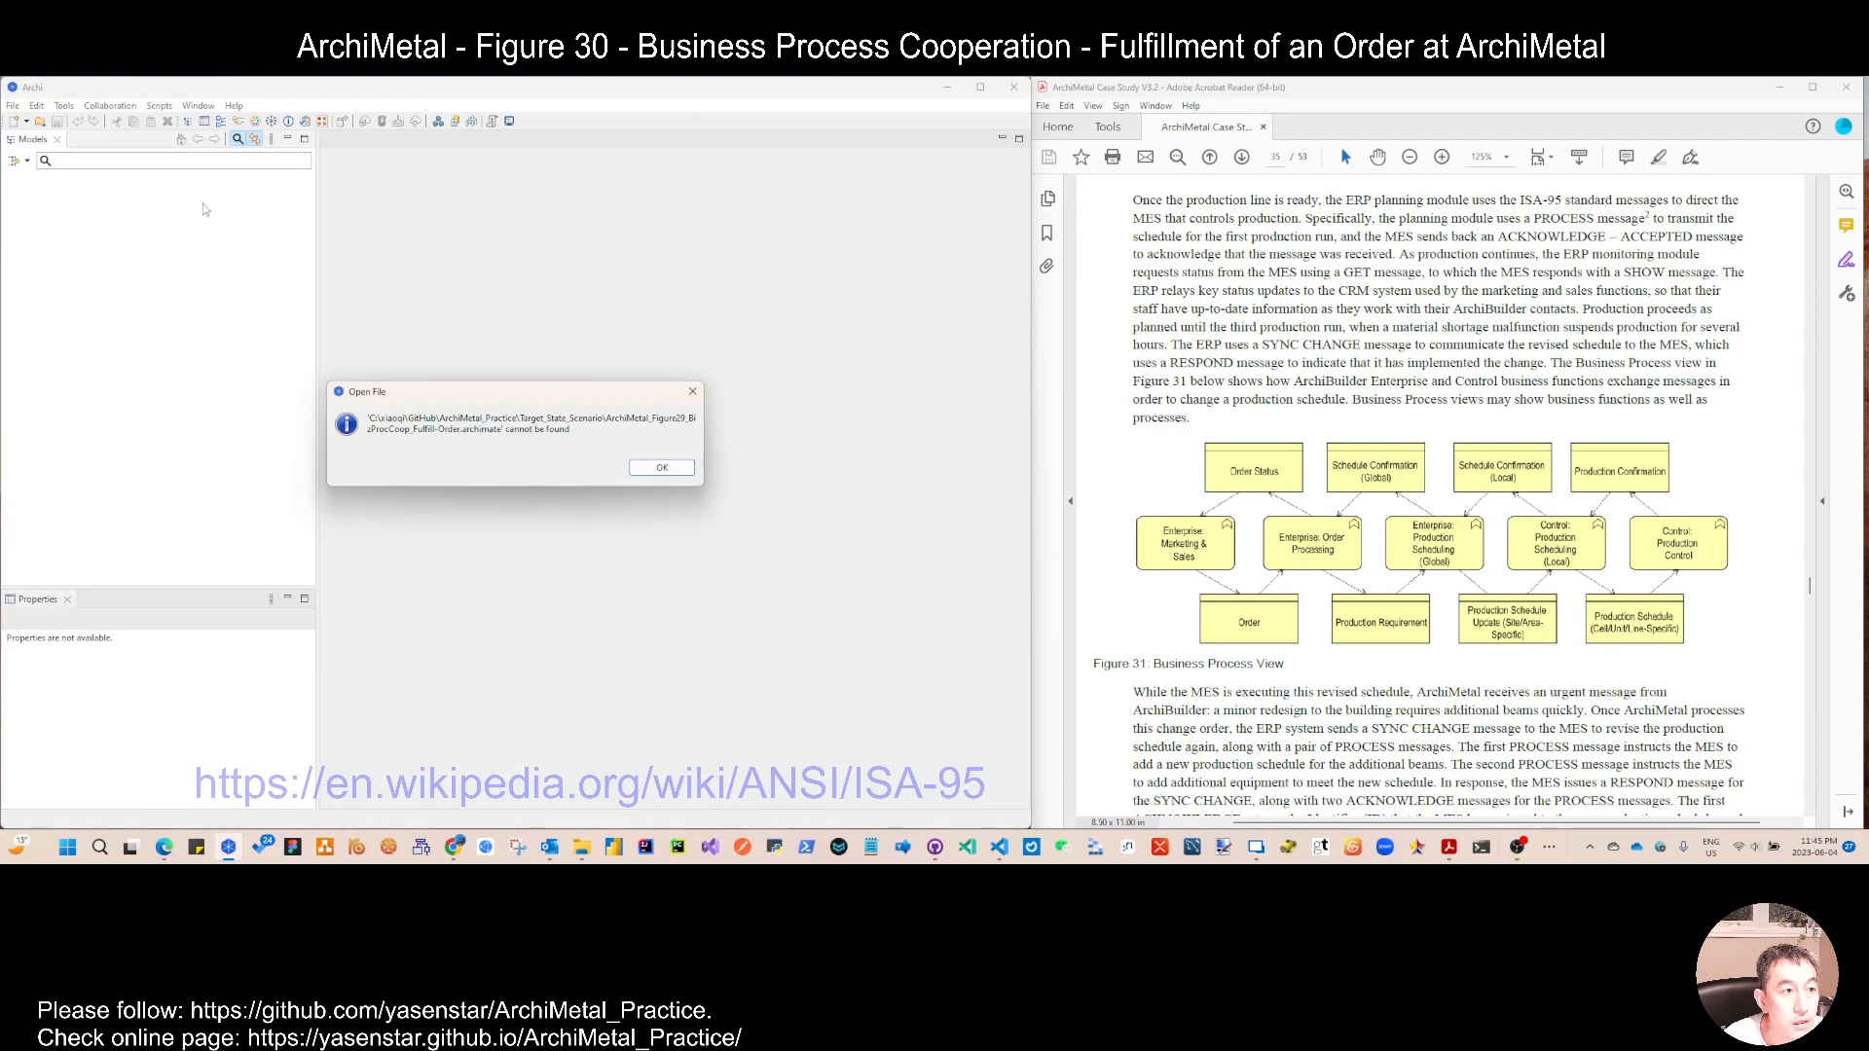
click(662, 469)
Step: Open ArchiMetal_Figure30_BizProcCoop_Fulfill-Order.archimate from the Target_State_Scenario folder and expand its 5_Target_State_Scenario views
click(13, 105)
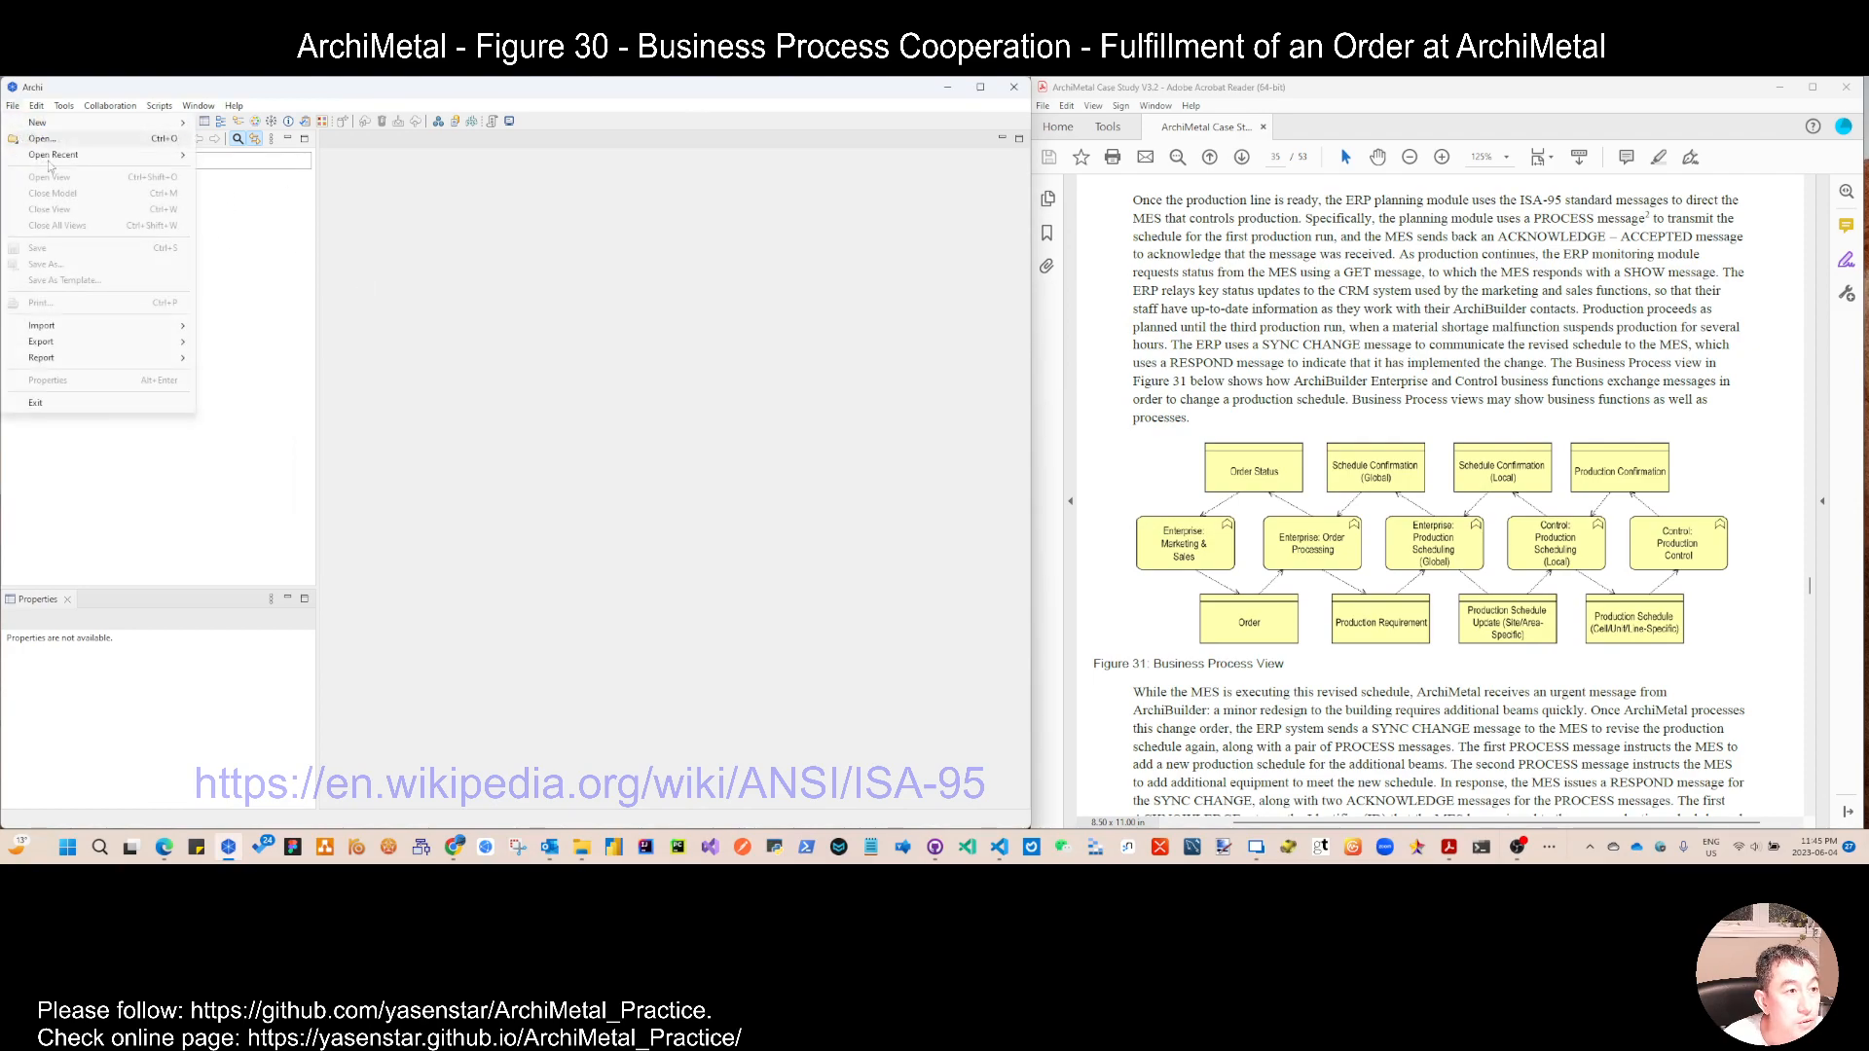
mouse_move(64, 157)
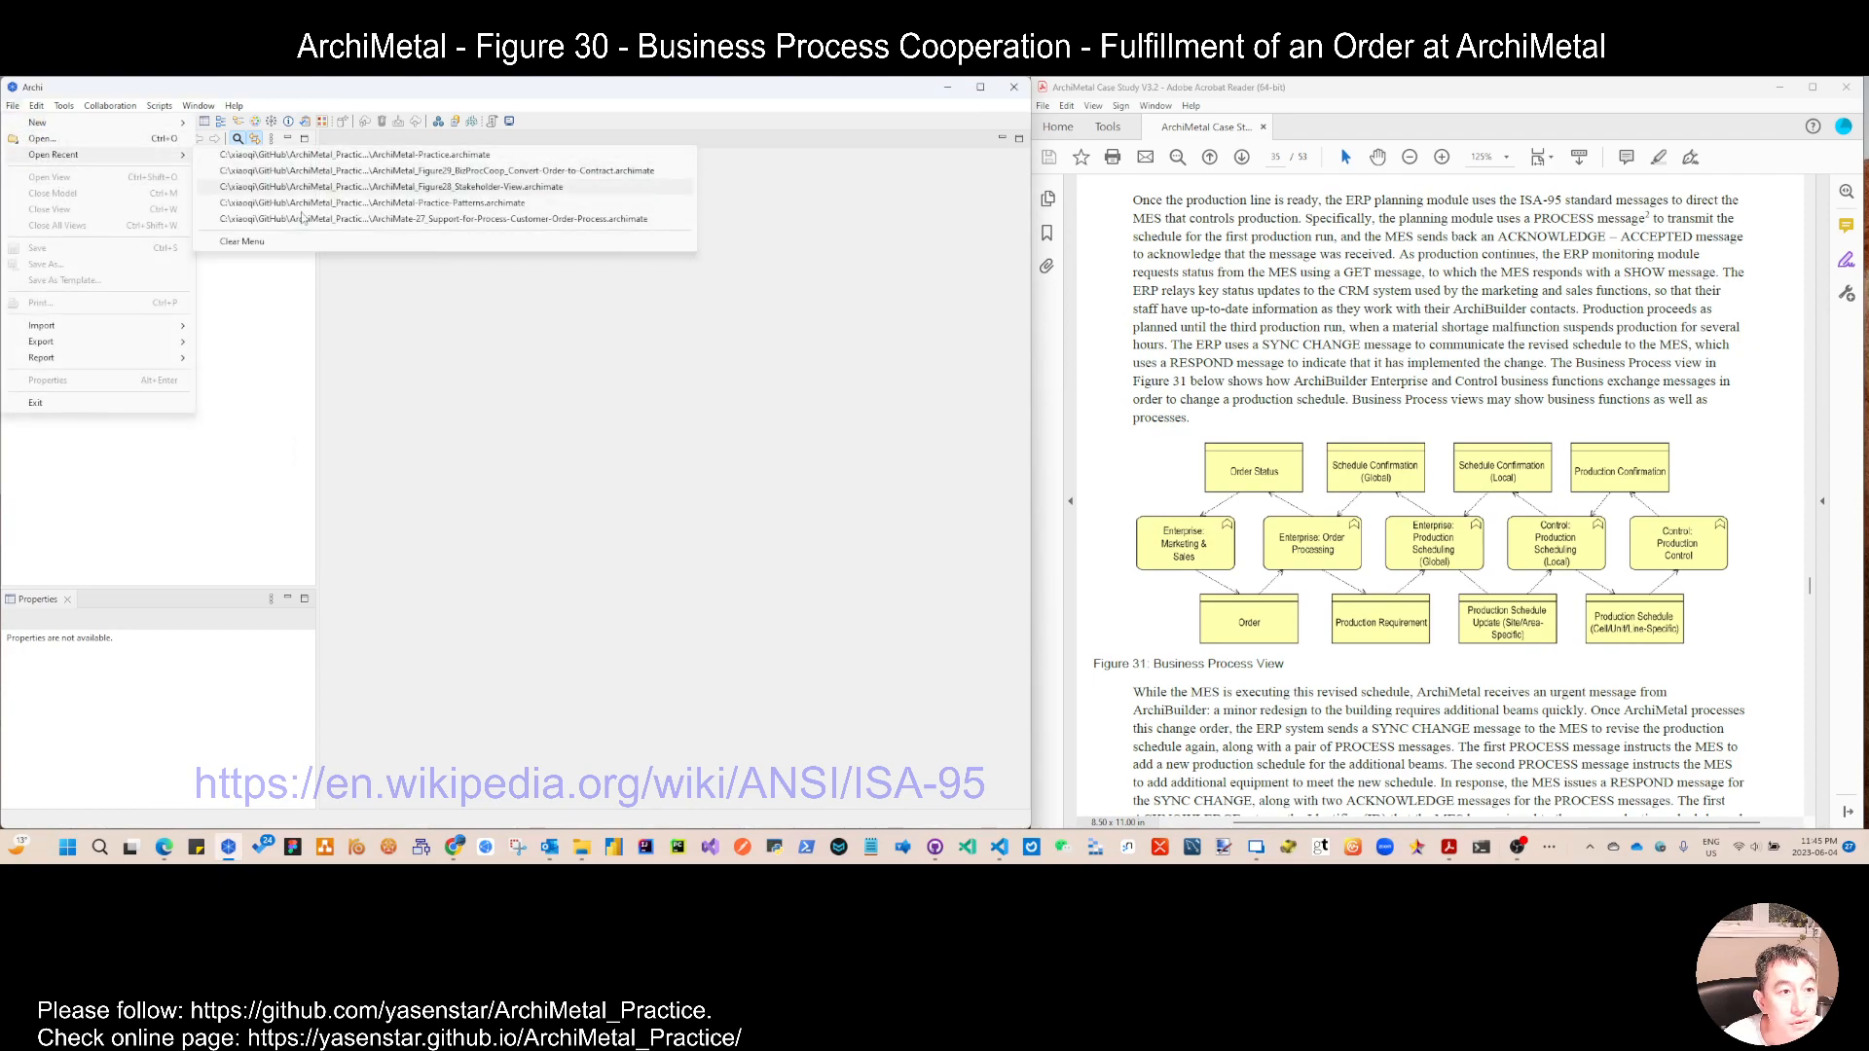
click(42, 138)
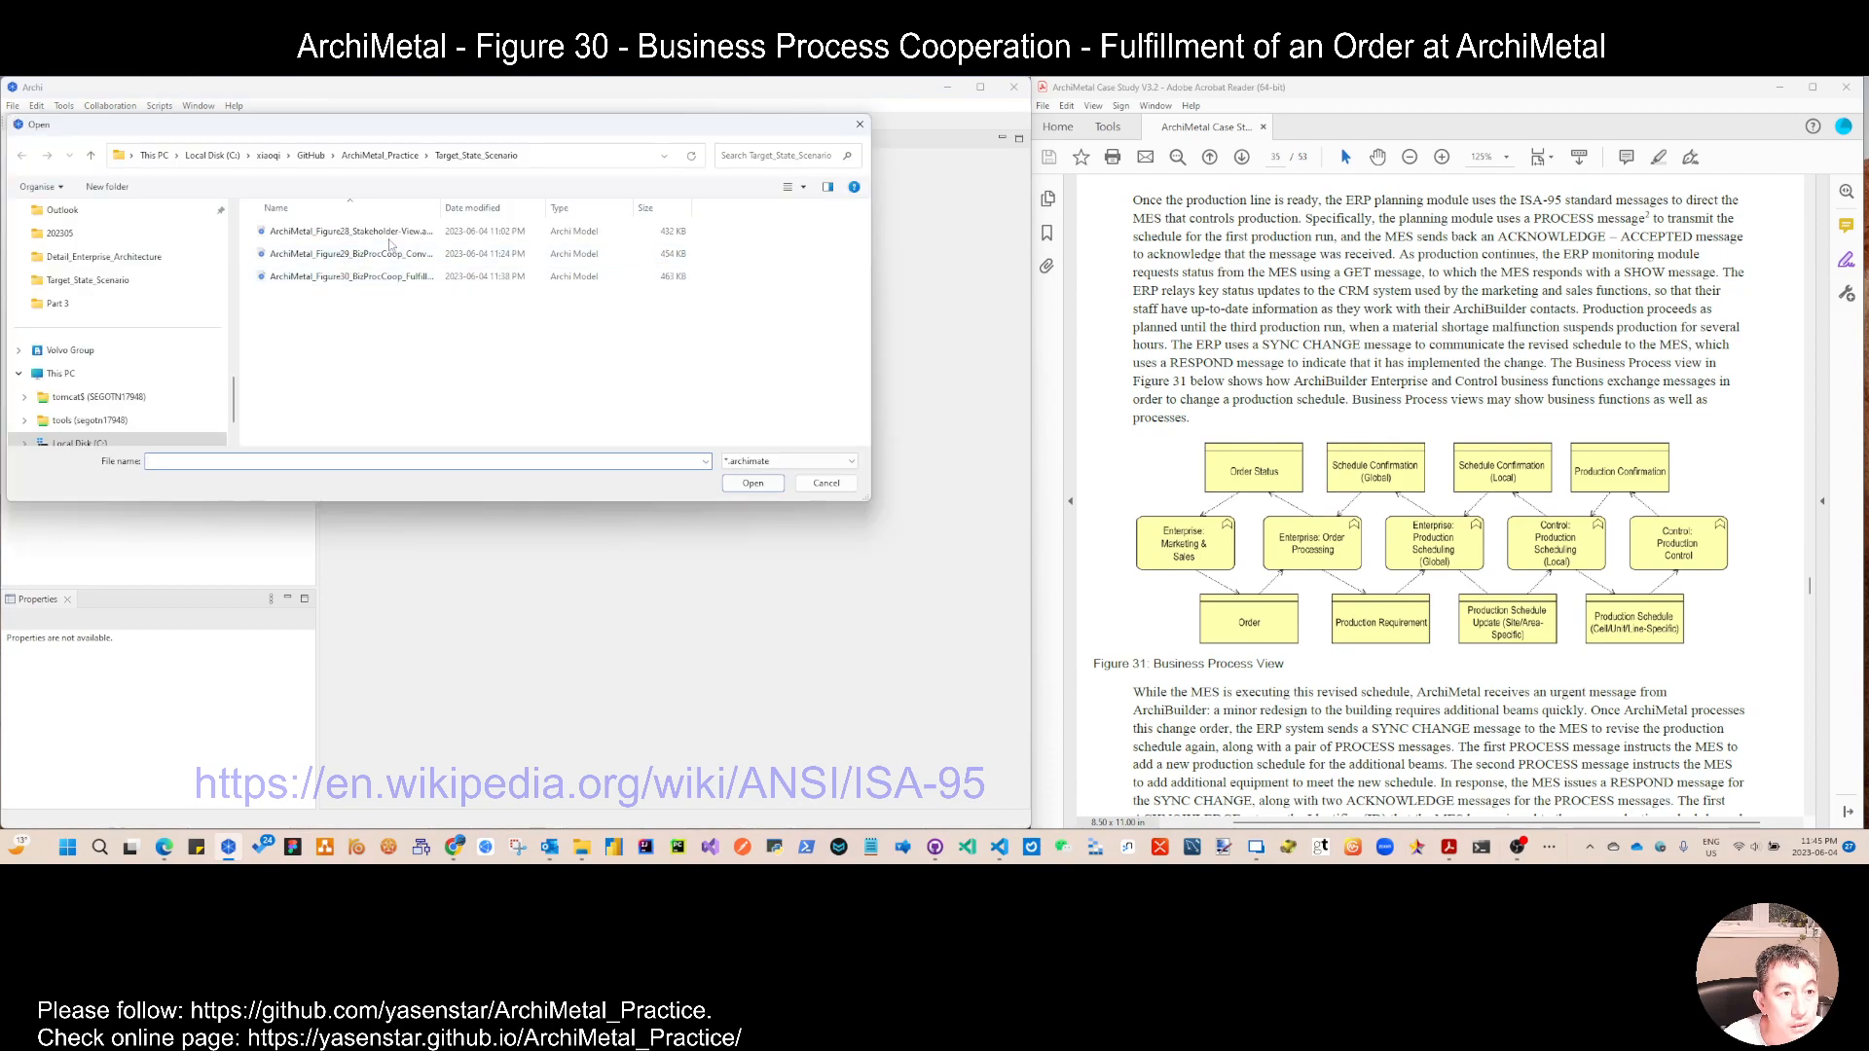
double_click(370, 279)
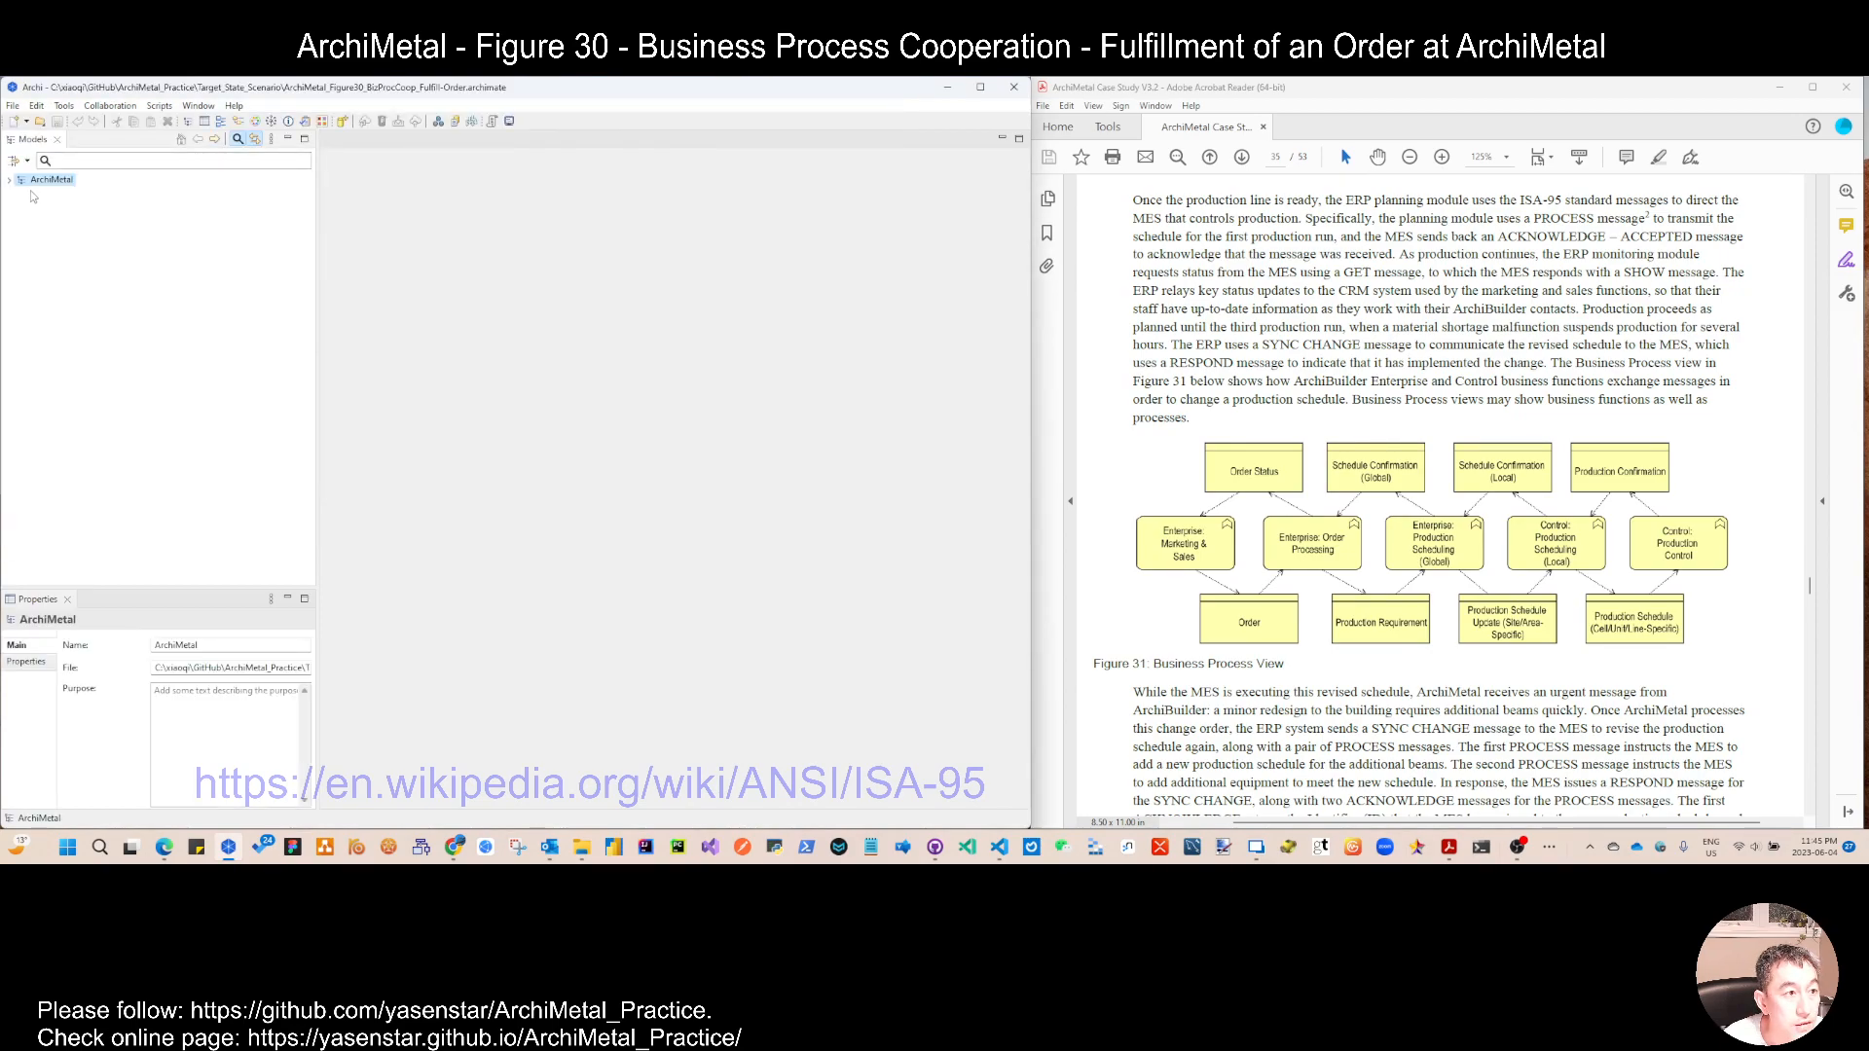
click(21, 298)
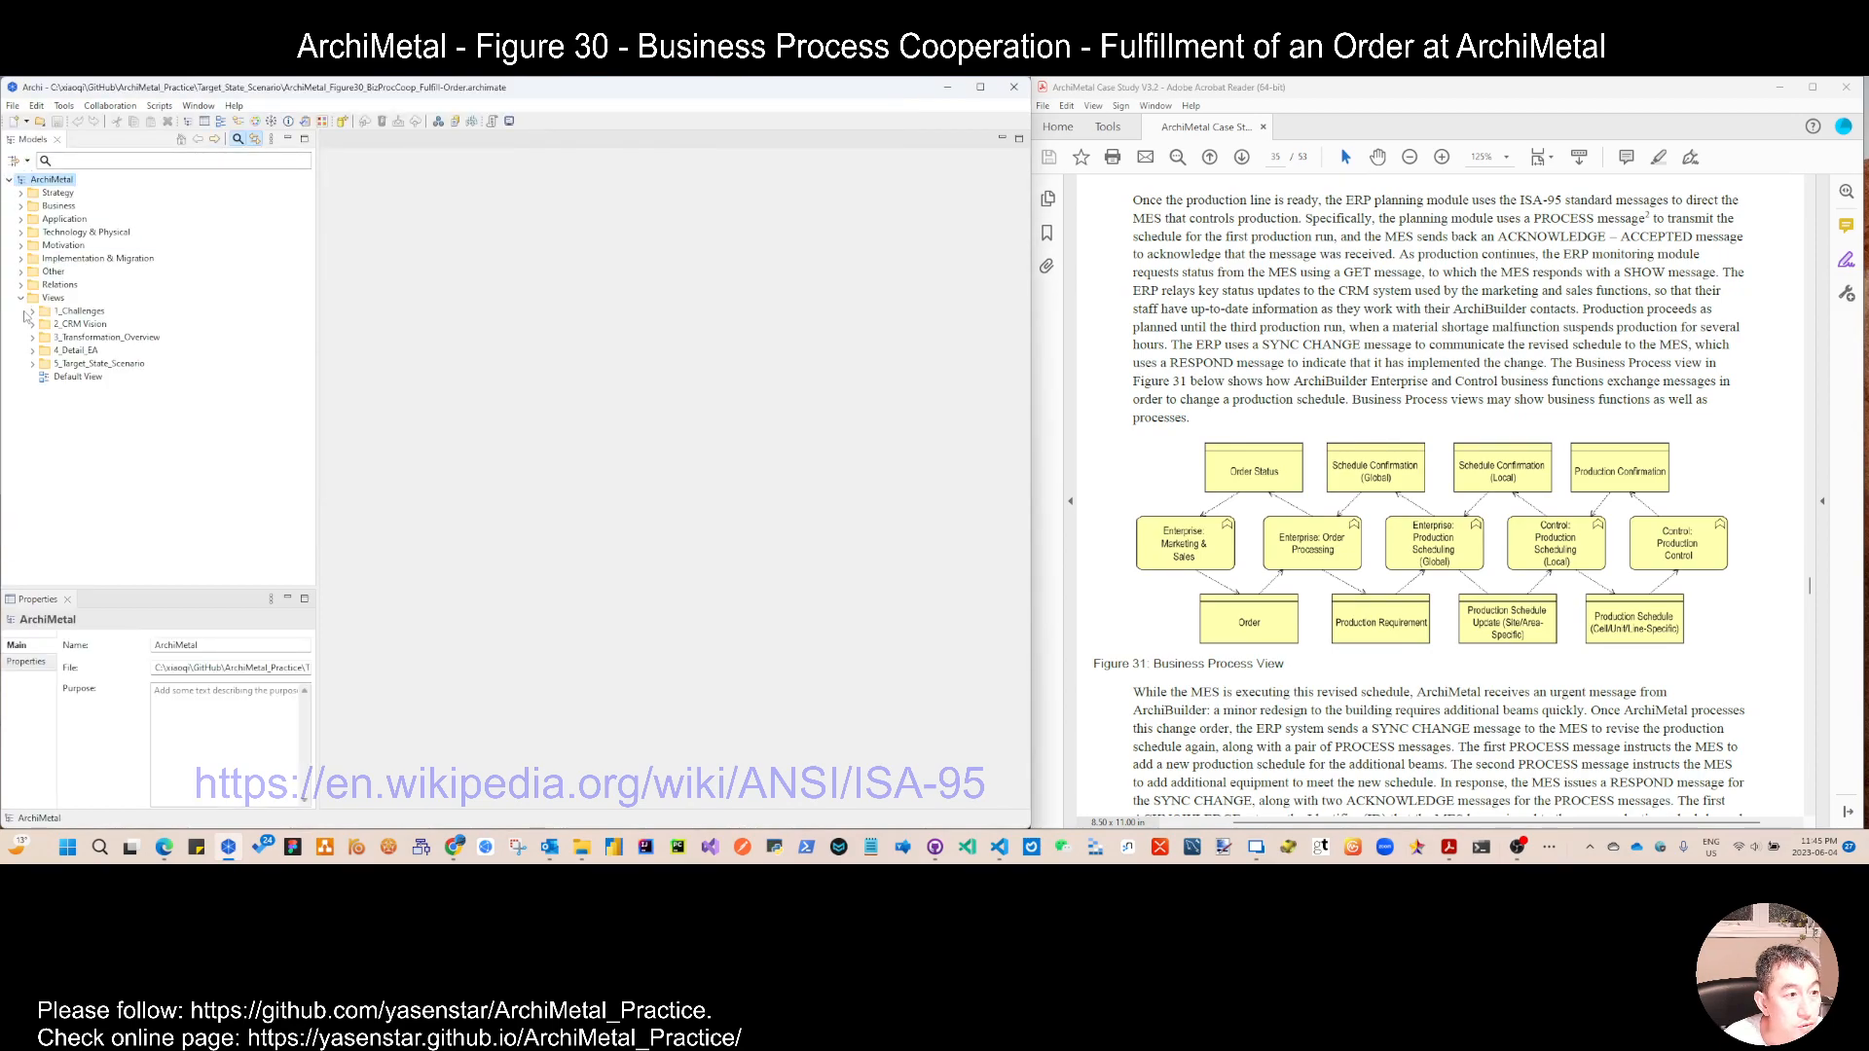
click(34, 365)
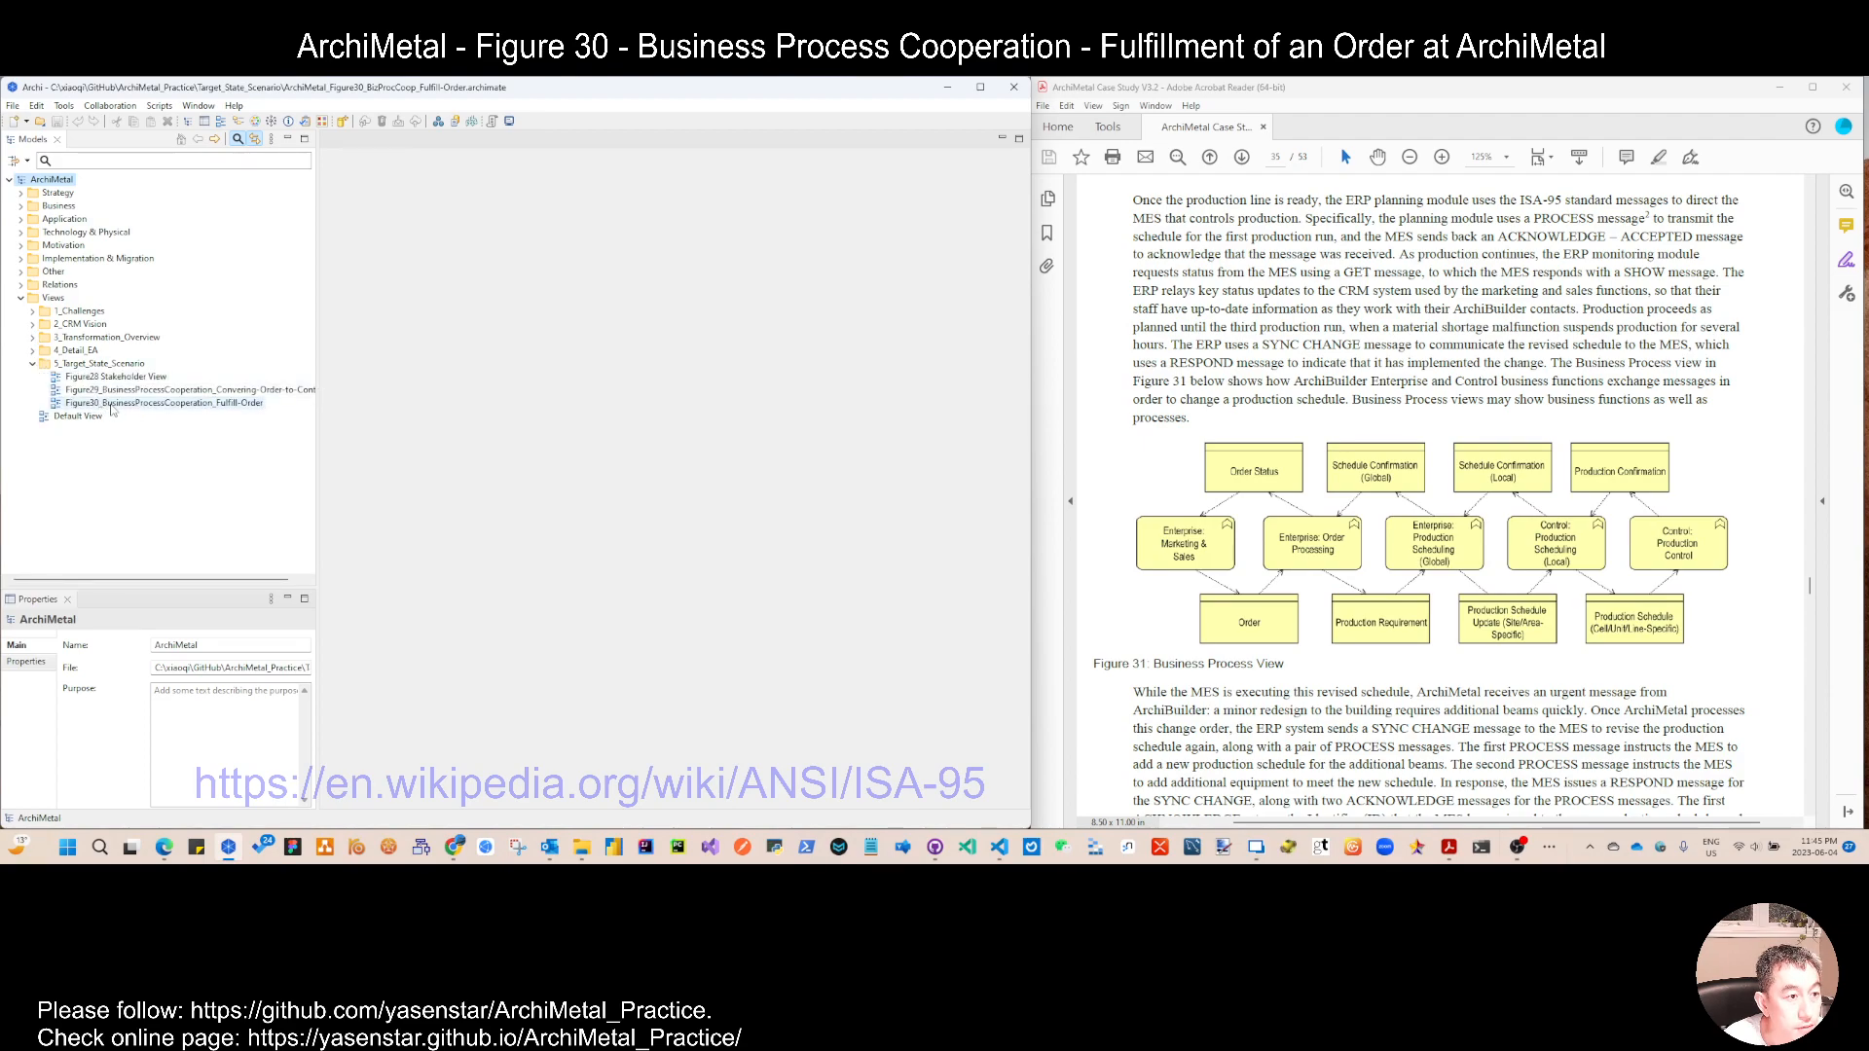
Step: Save the model as ArchiMetal-Practice.archimate in the Model_Files folder, replacing the existing file
click(13, 105)
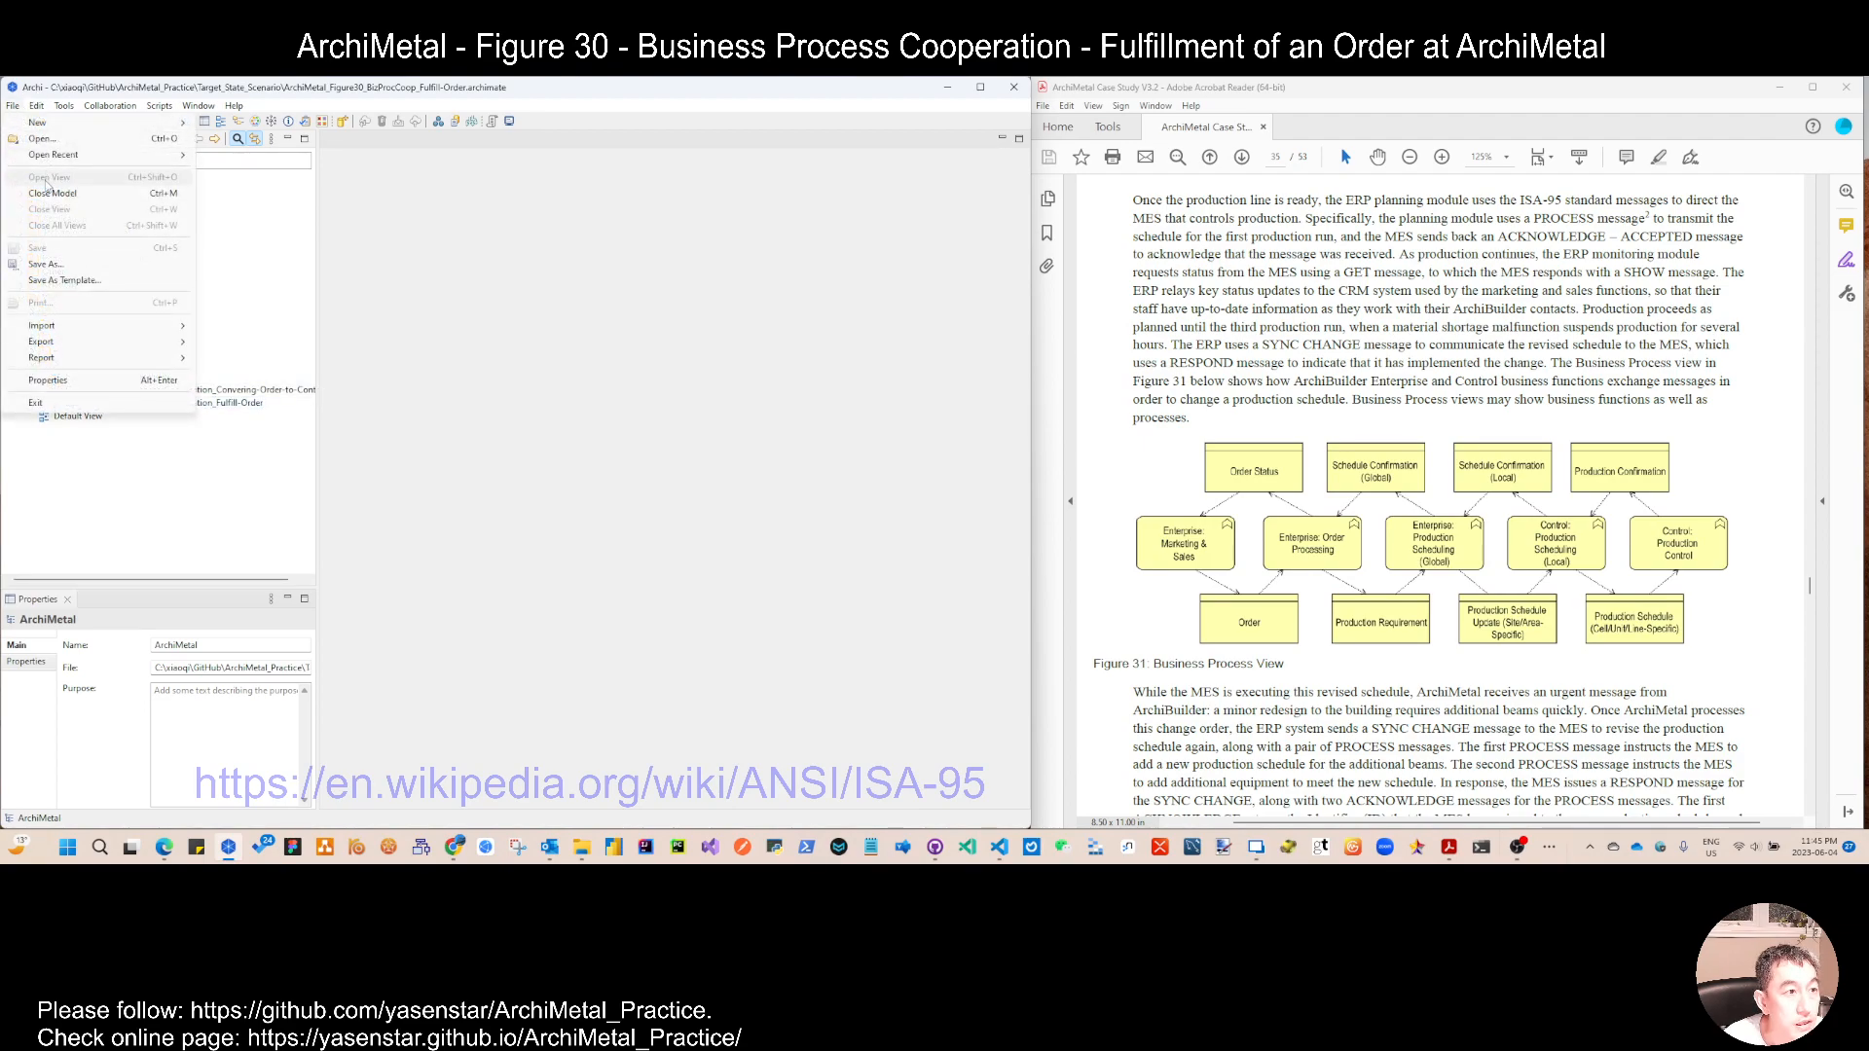
click(44, 264)
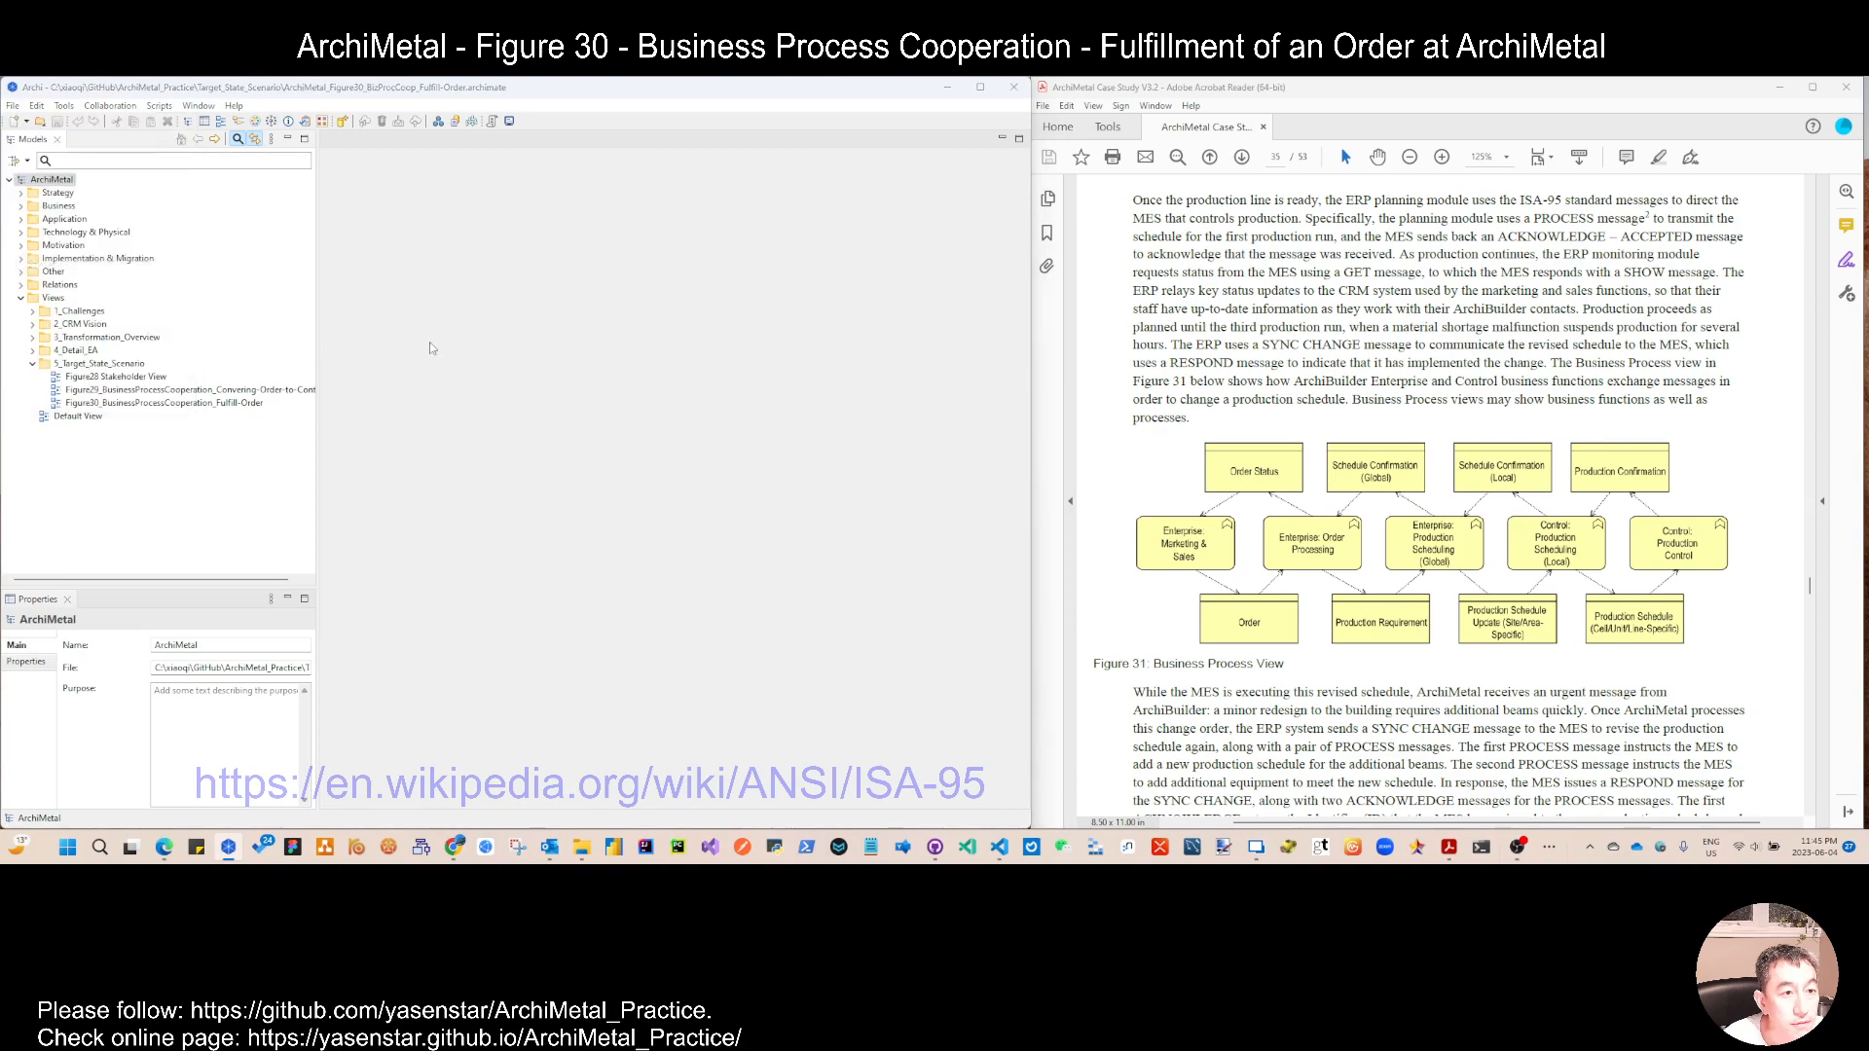
click(379, 155)
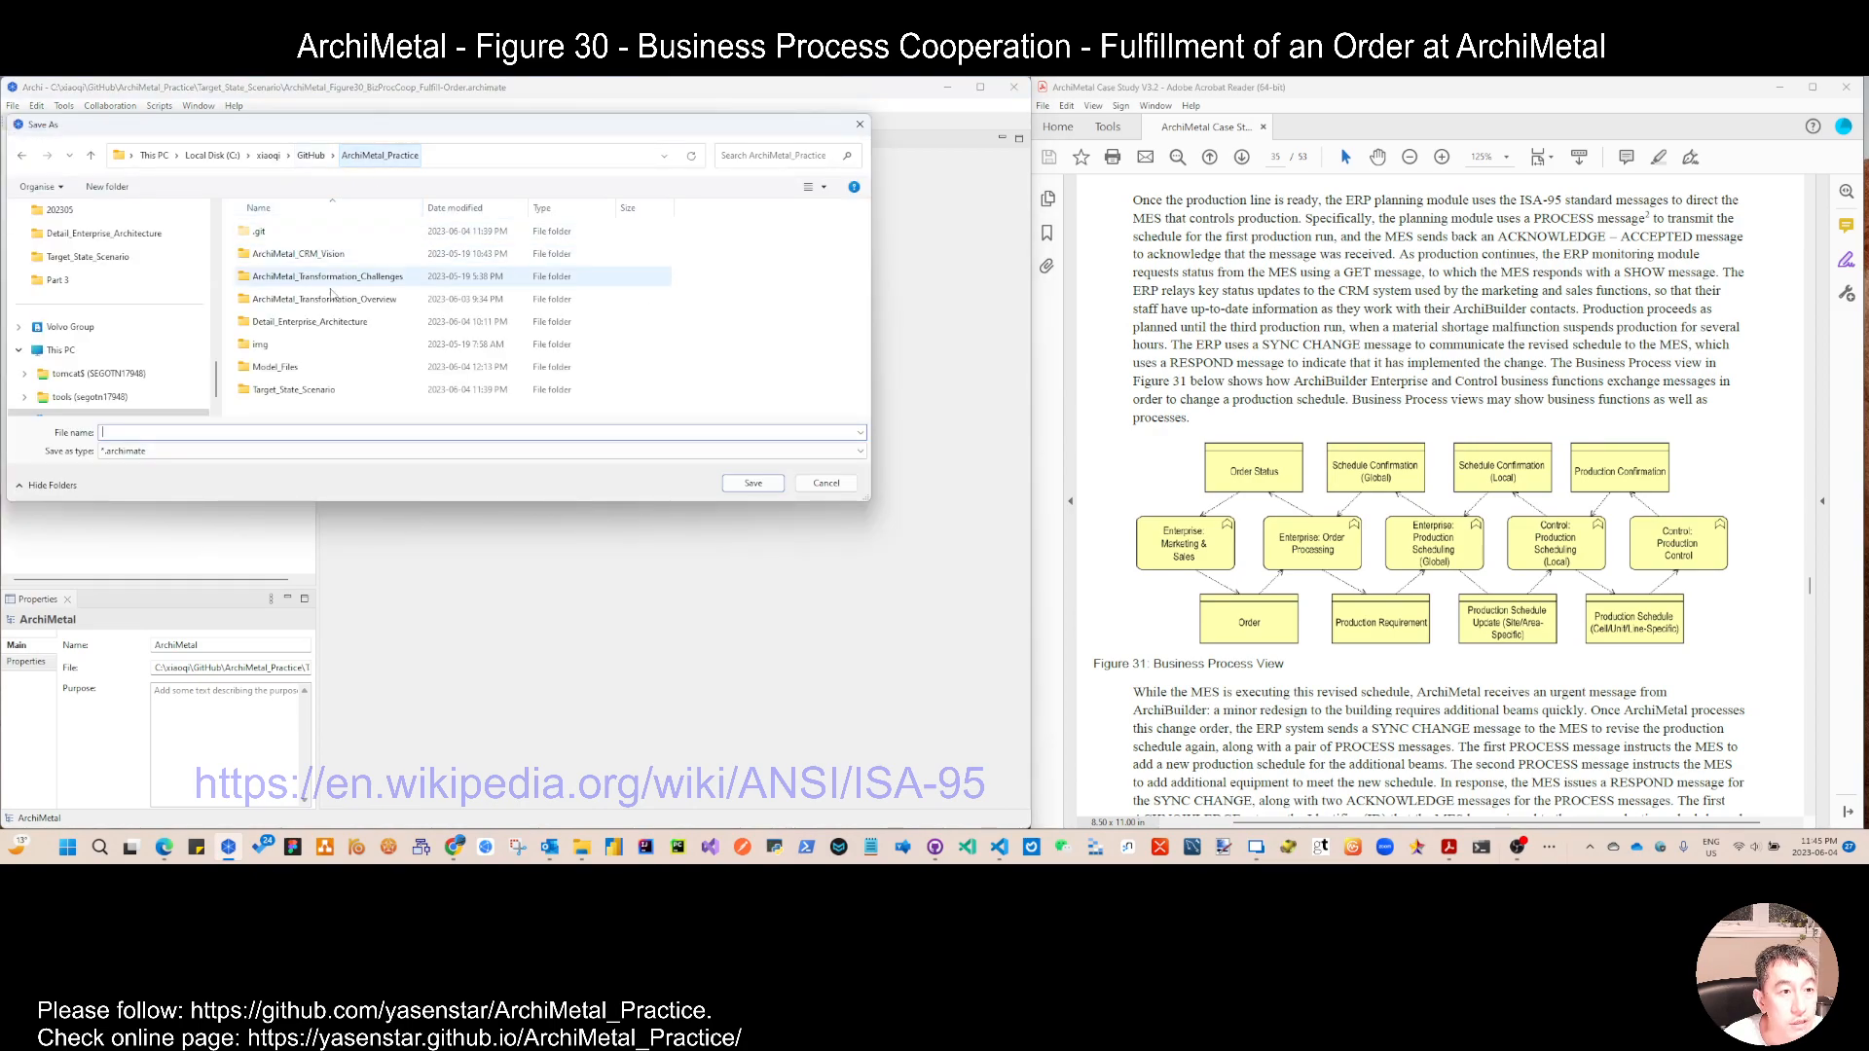
double_click(256, 373)
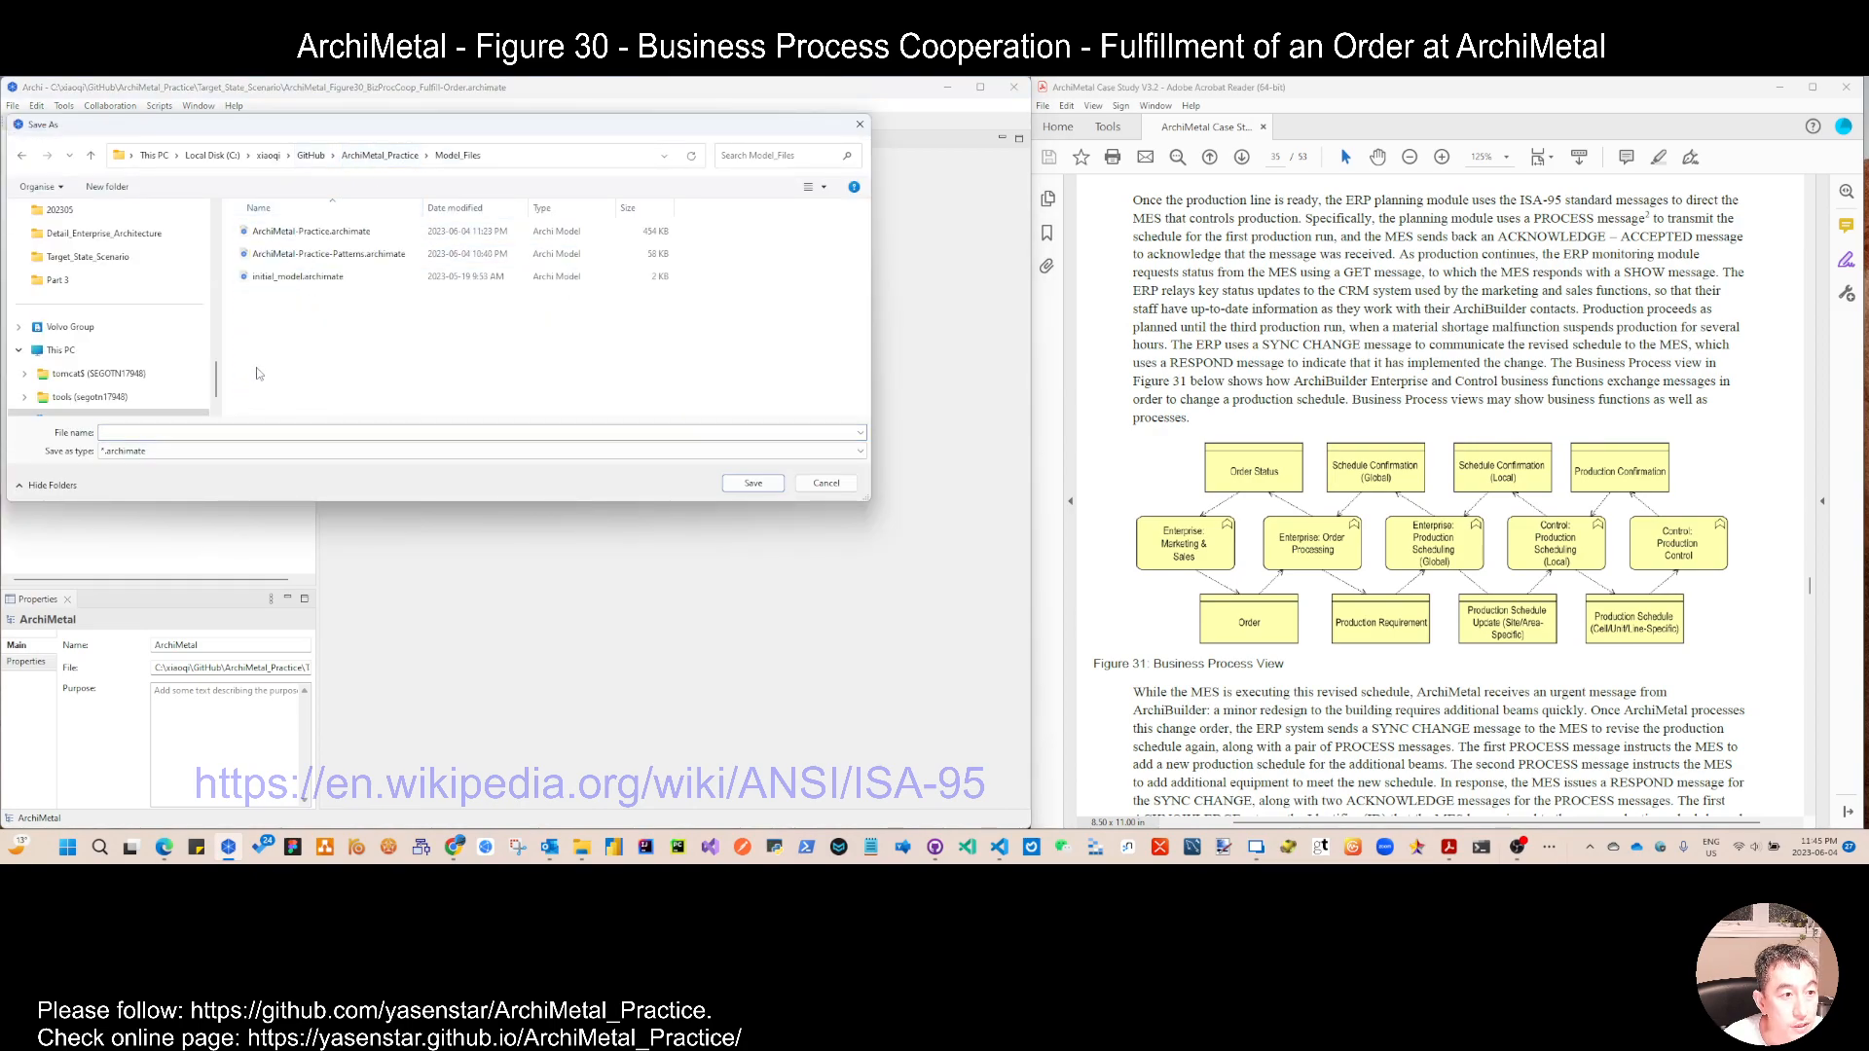
double_click(296, 239)
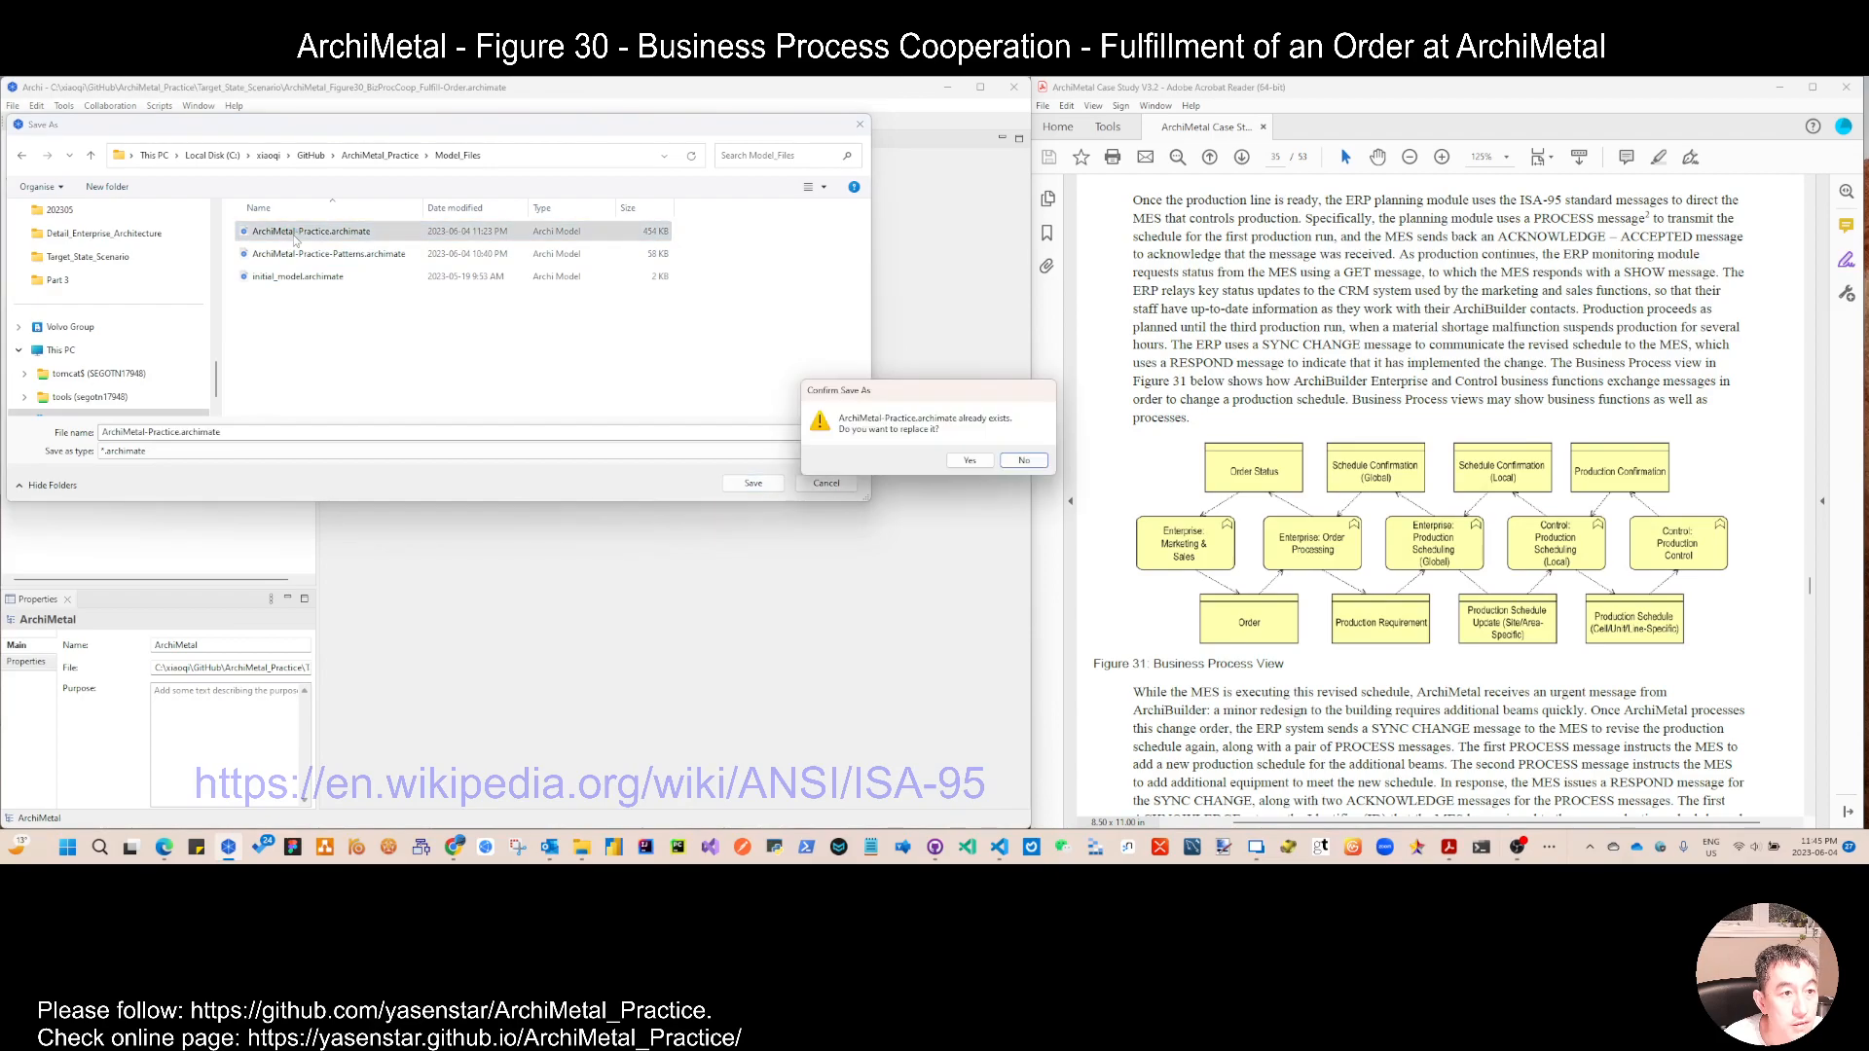
click(974, 463)
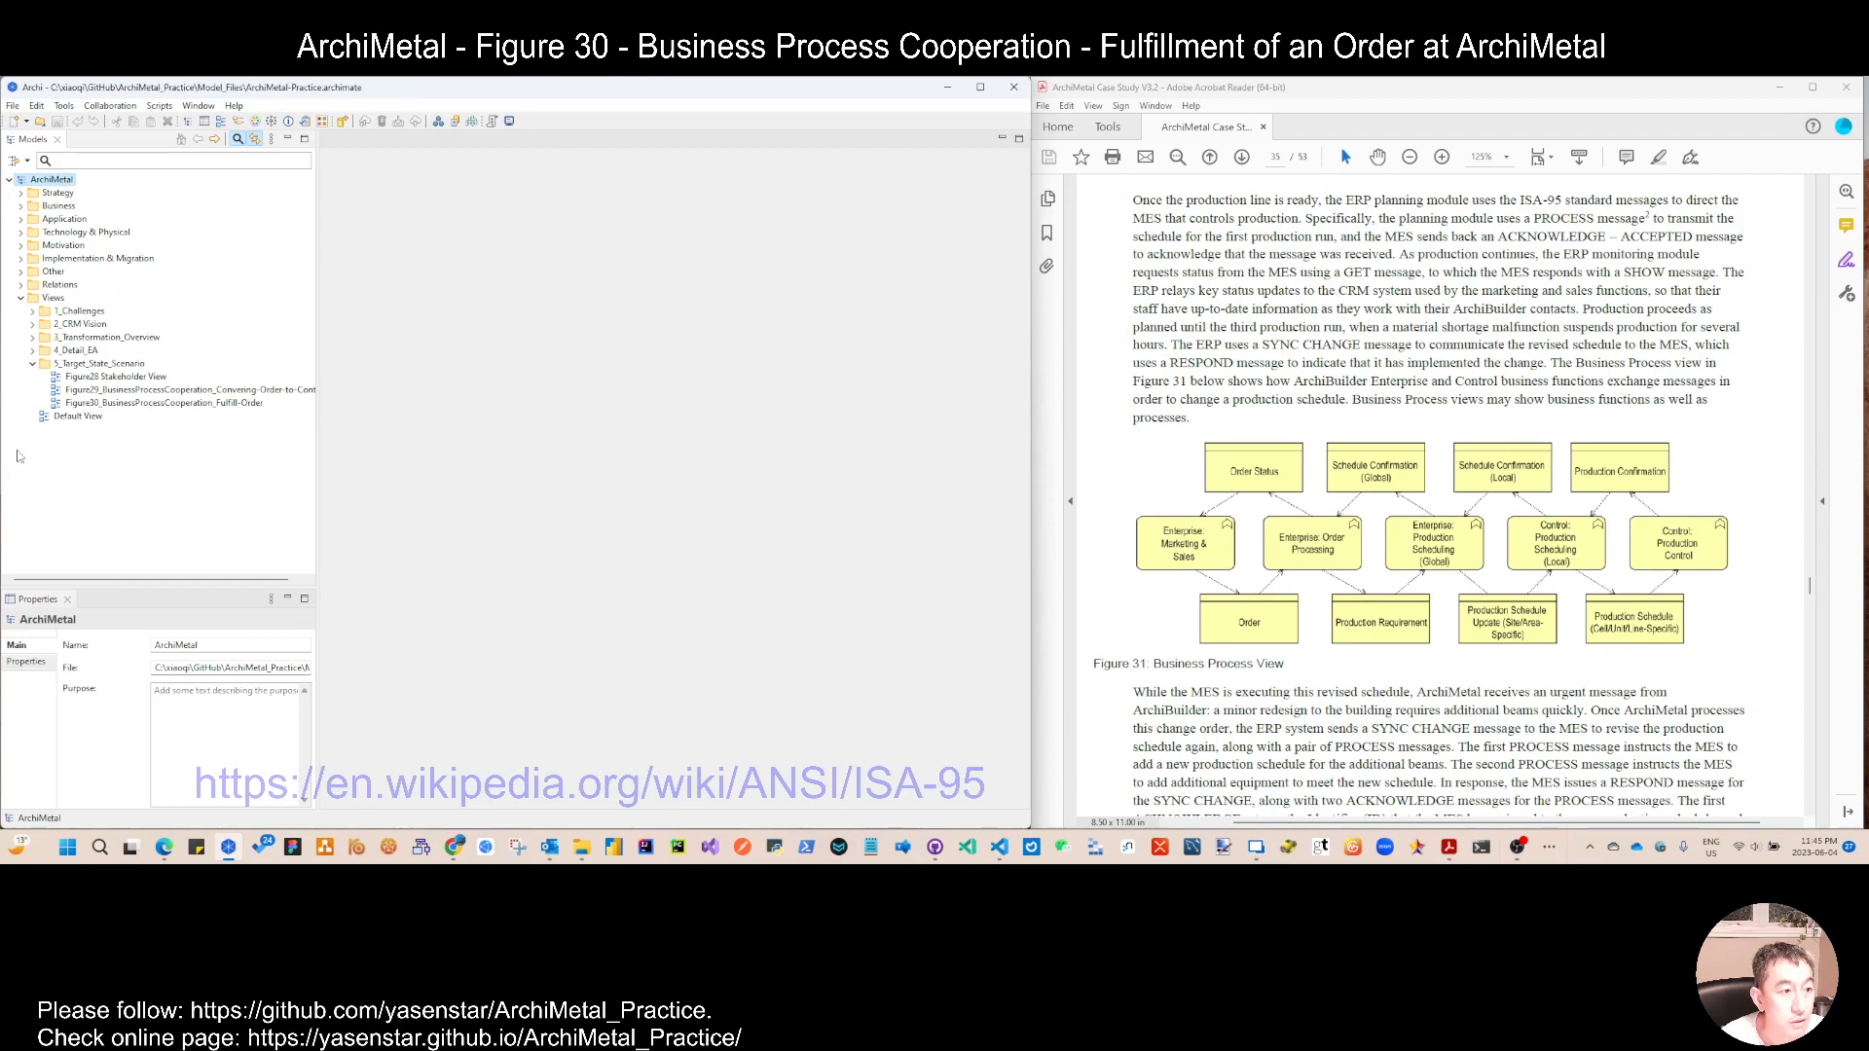
Step: Duplicate the Default View and move the copy into the 5_Target_State_Scenario folder
click(78, 419)
right_click(79, 422)
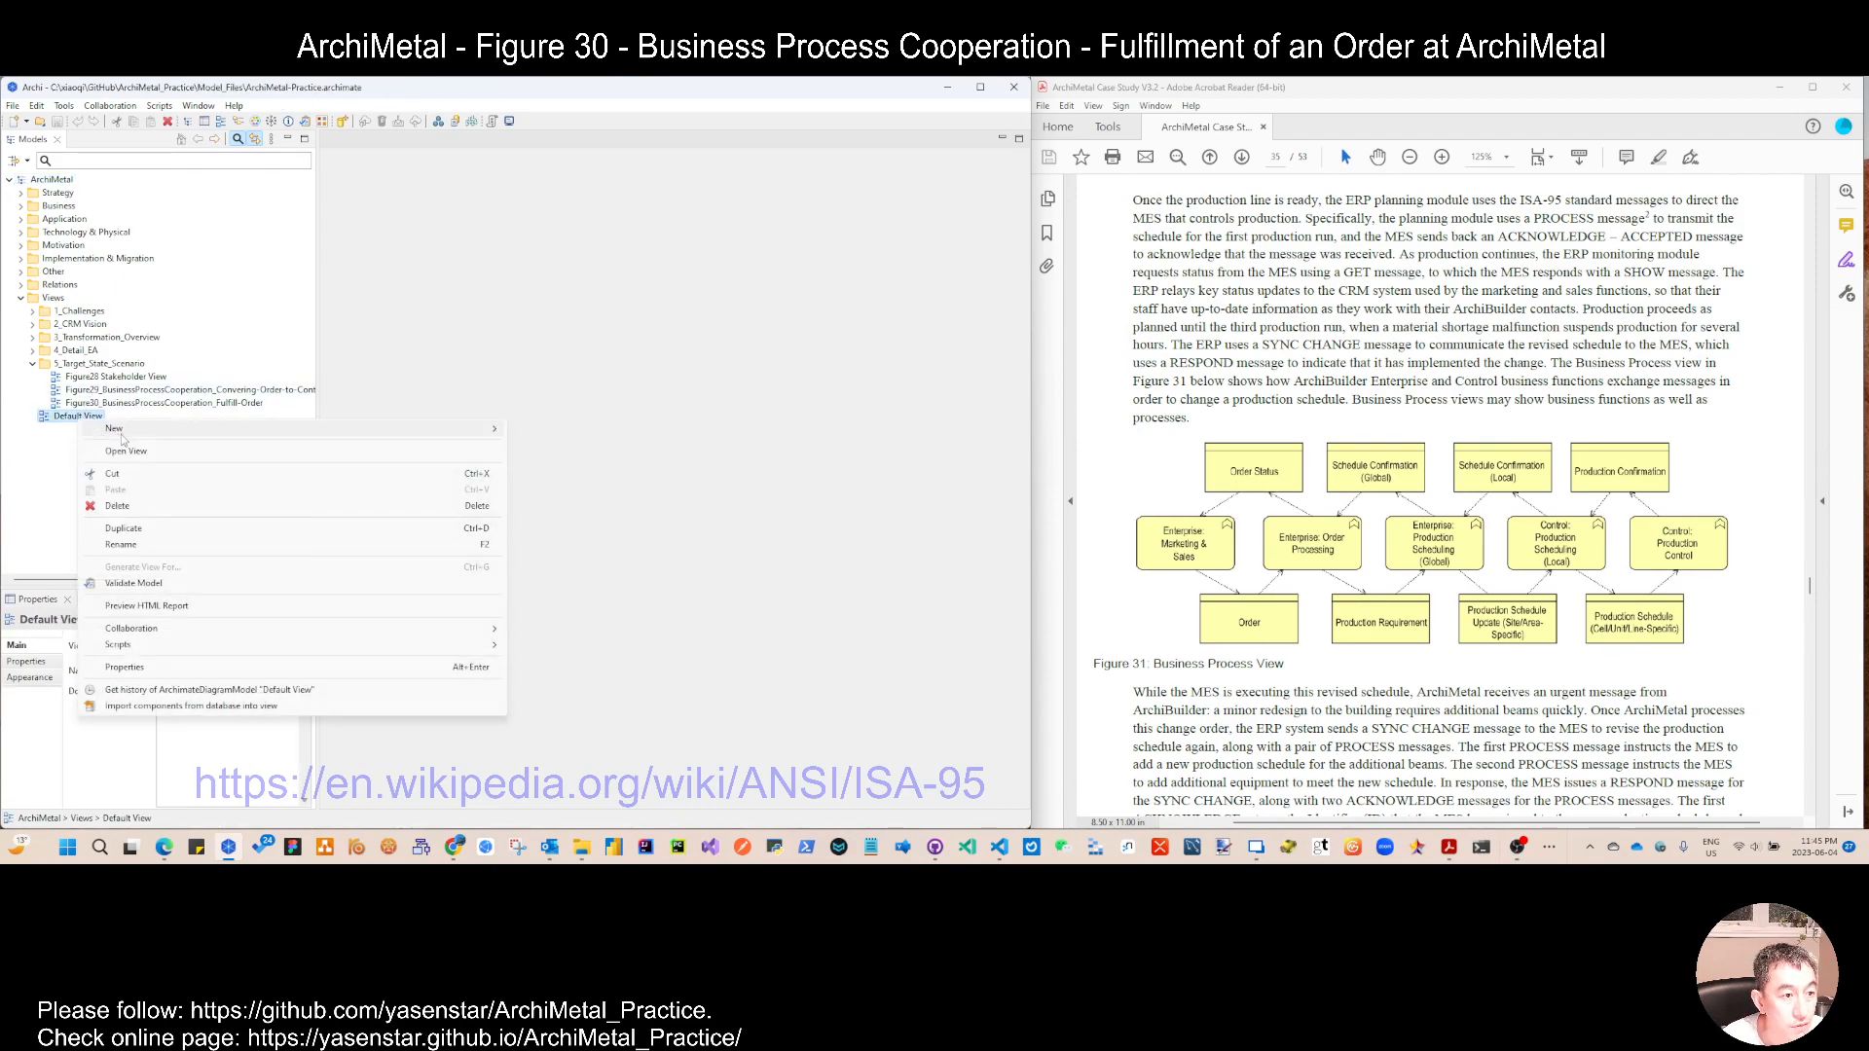
click(146, 533)
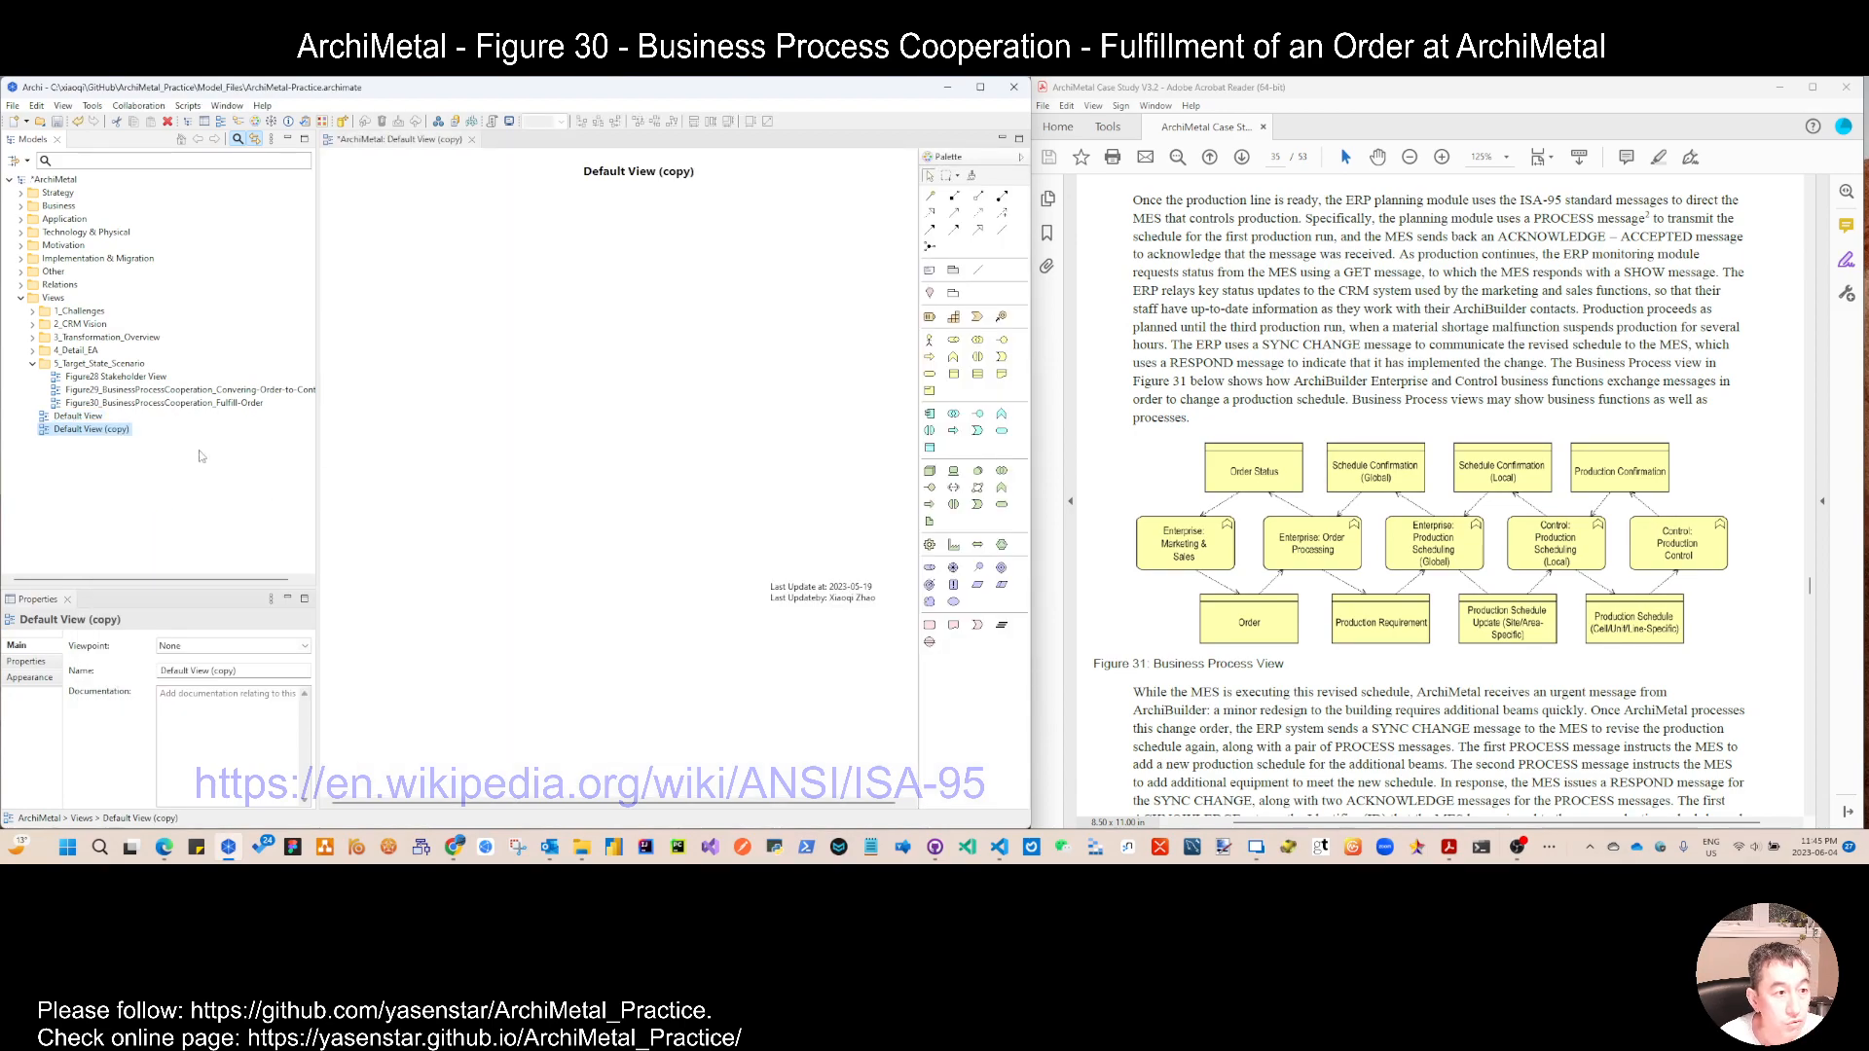
drag(97, 434, 99, 364)
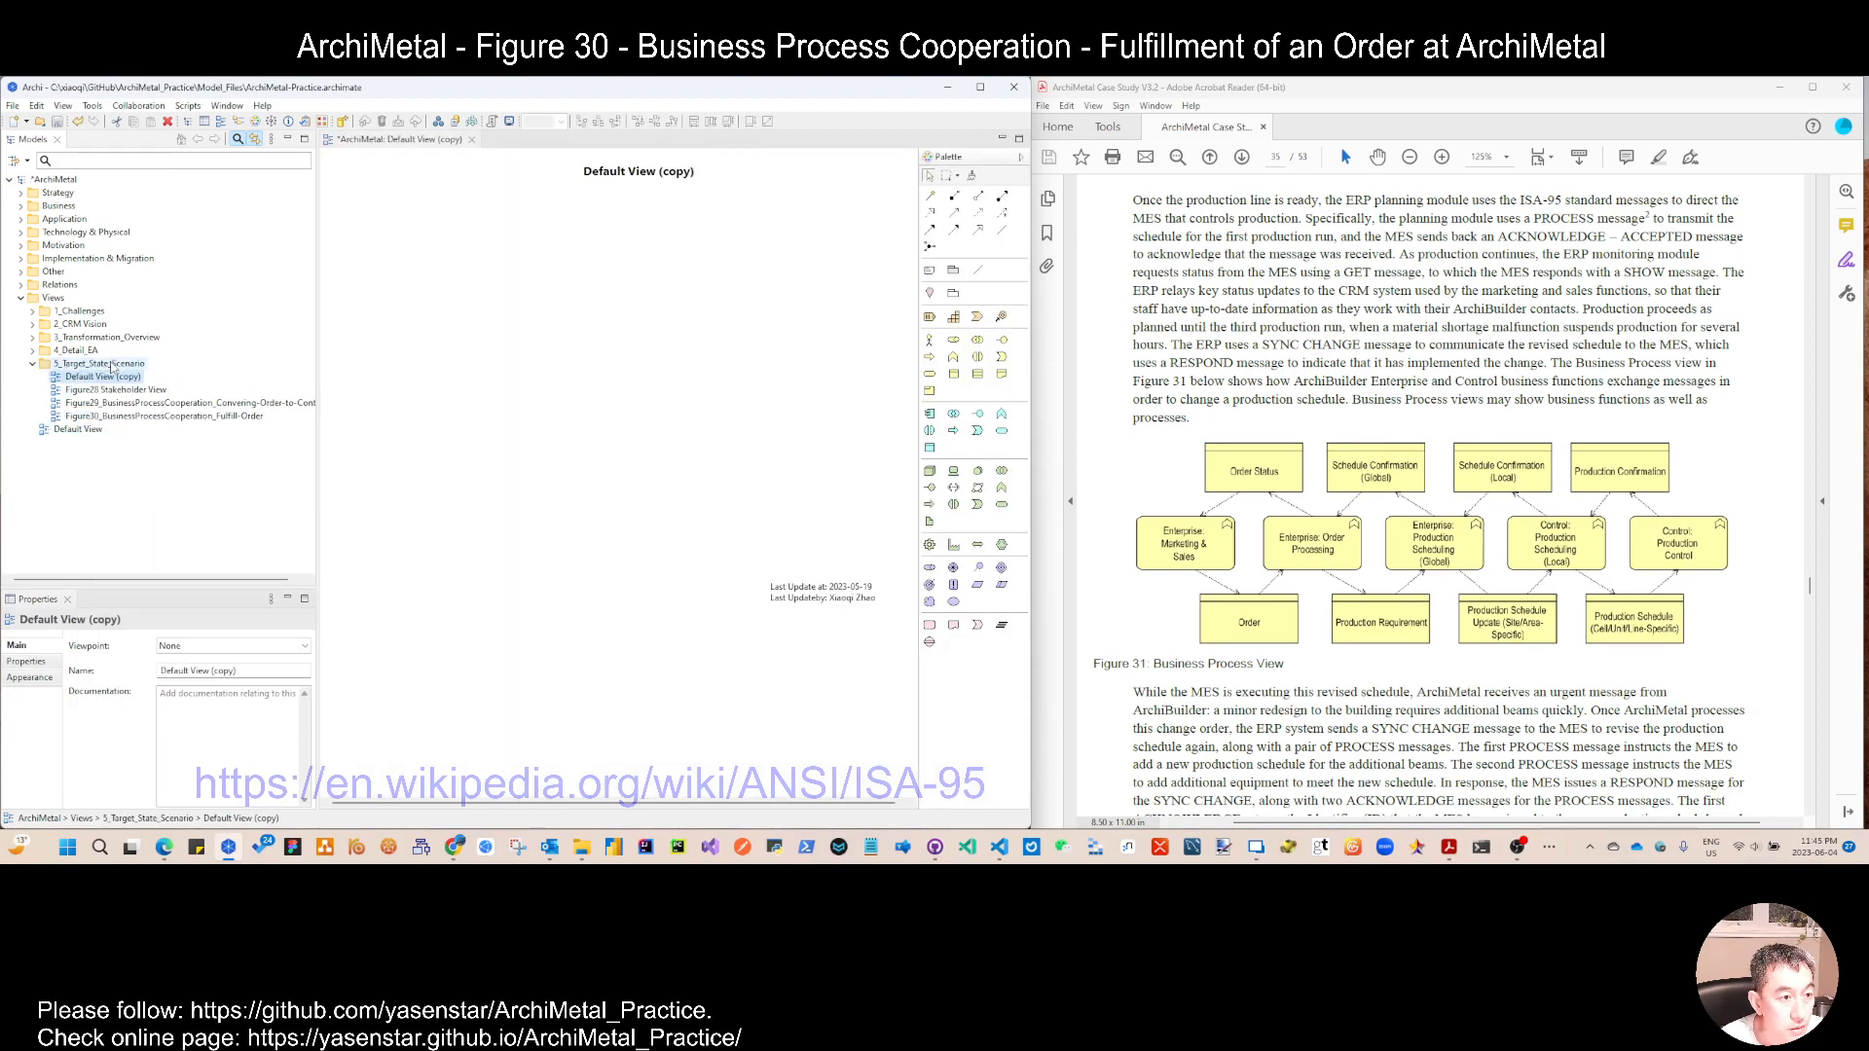
Step: Rename the copied view to Figure31_Business-Process-View
key(F2)
text(Figure31)
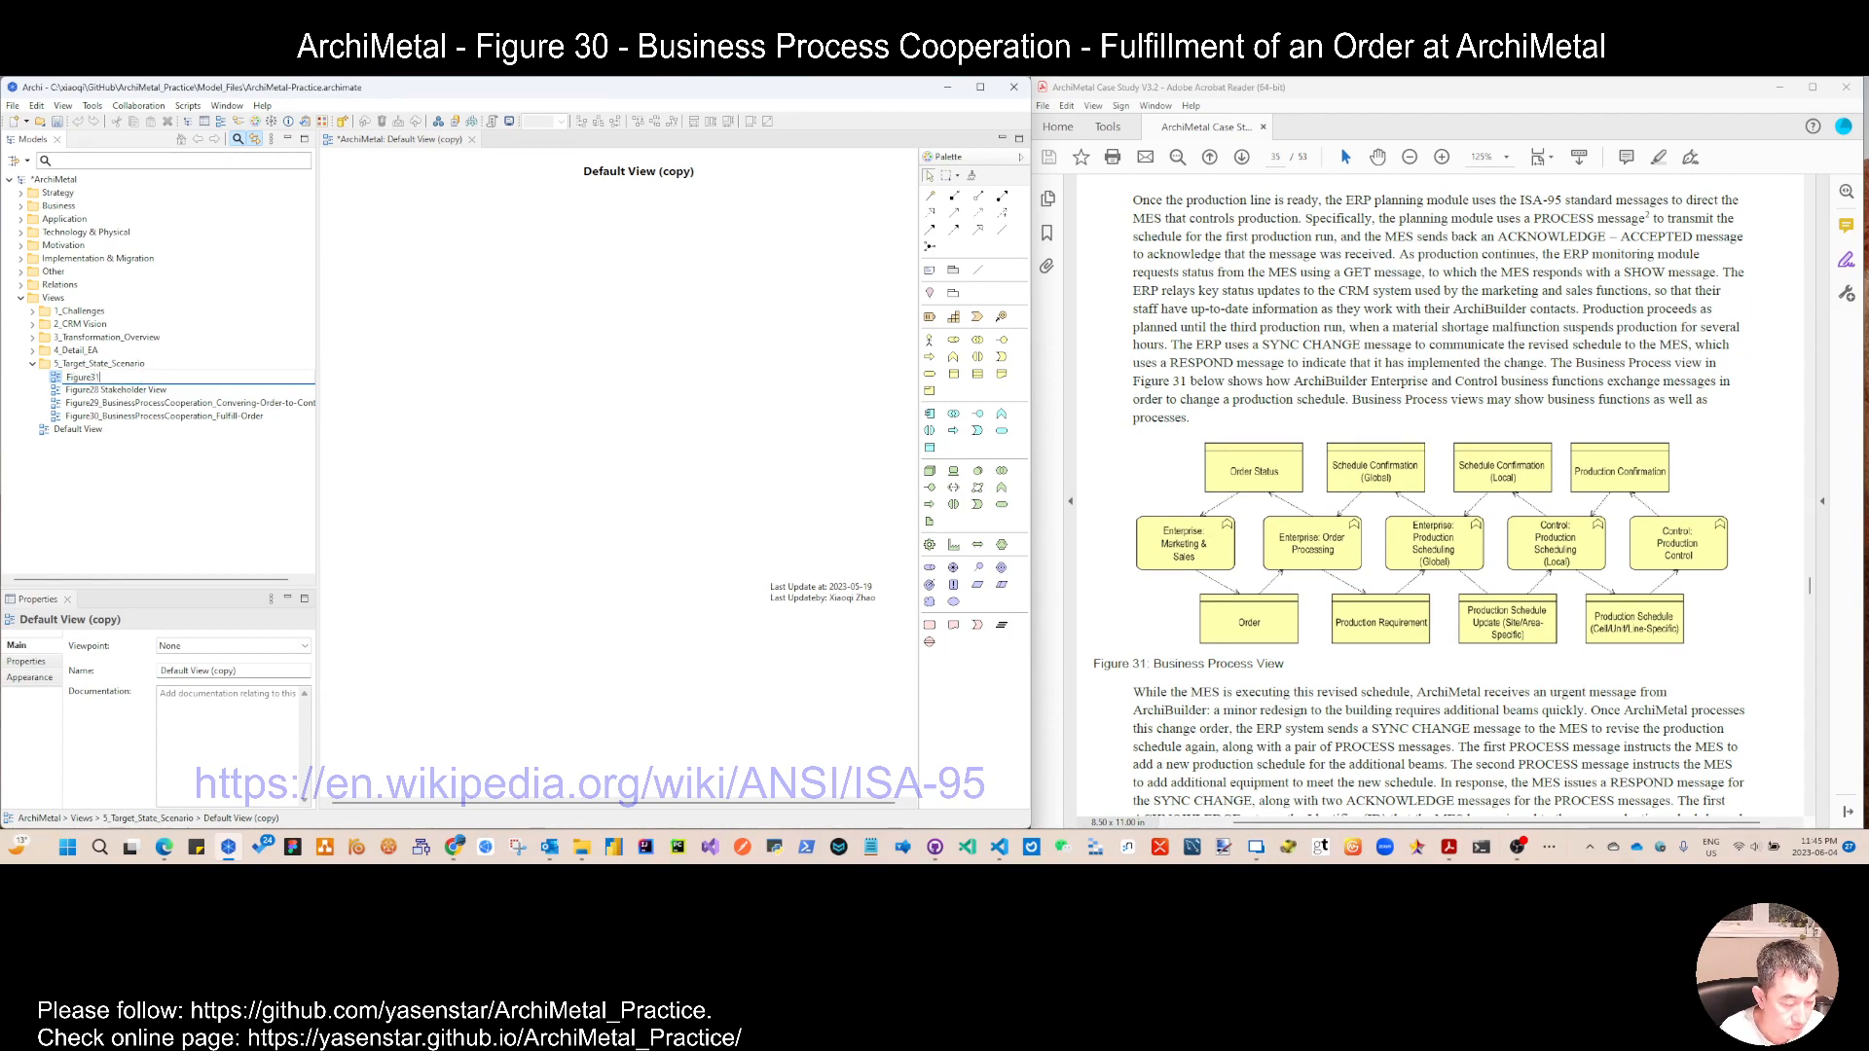
text(_Business-Proces)
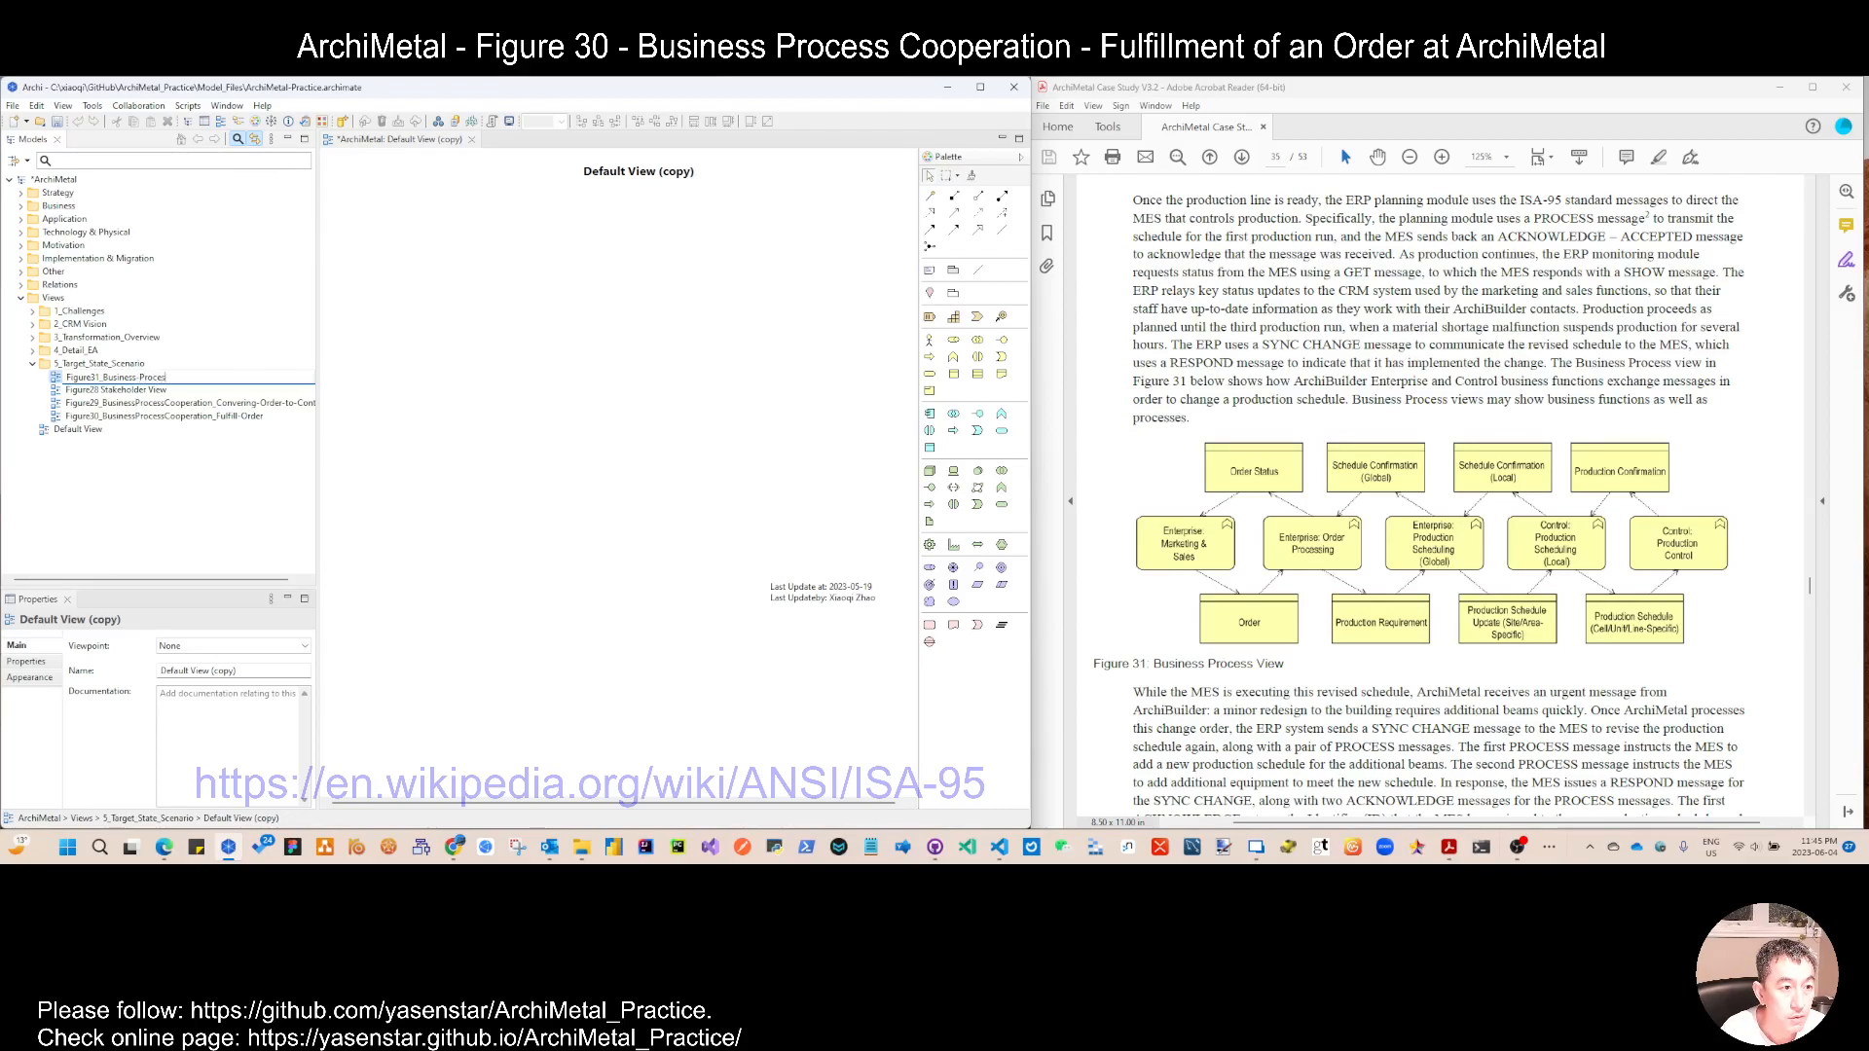
text(s-View)
key(Return)
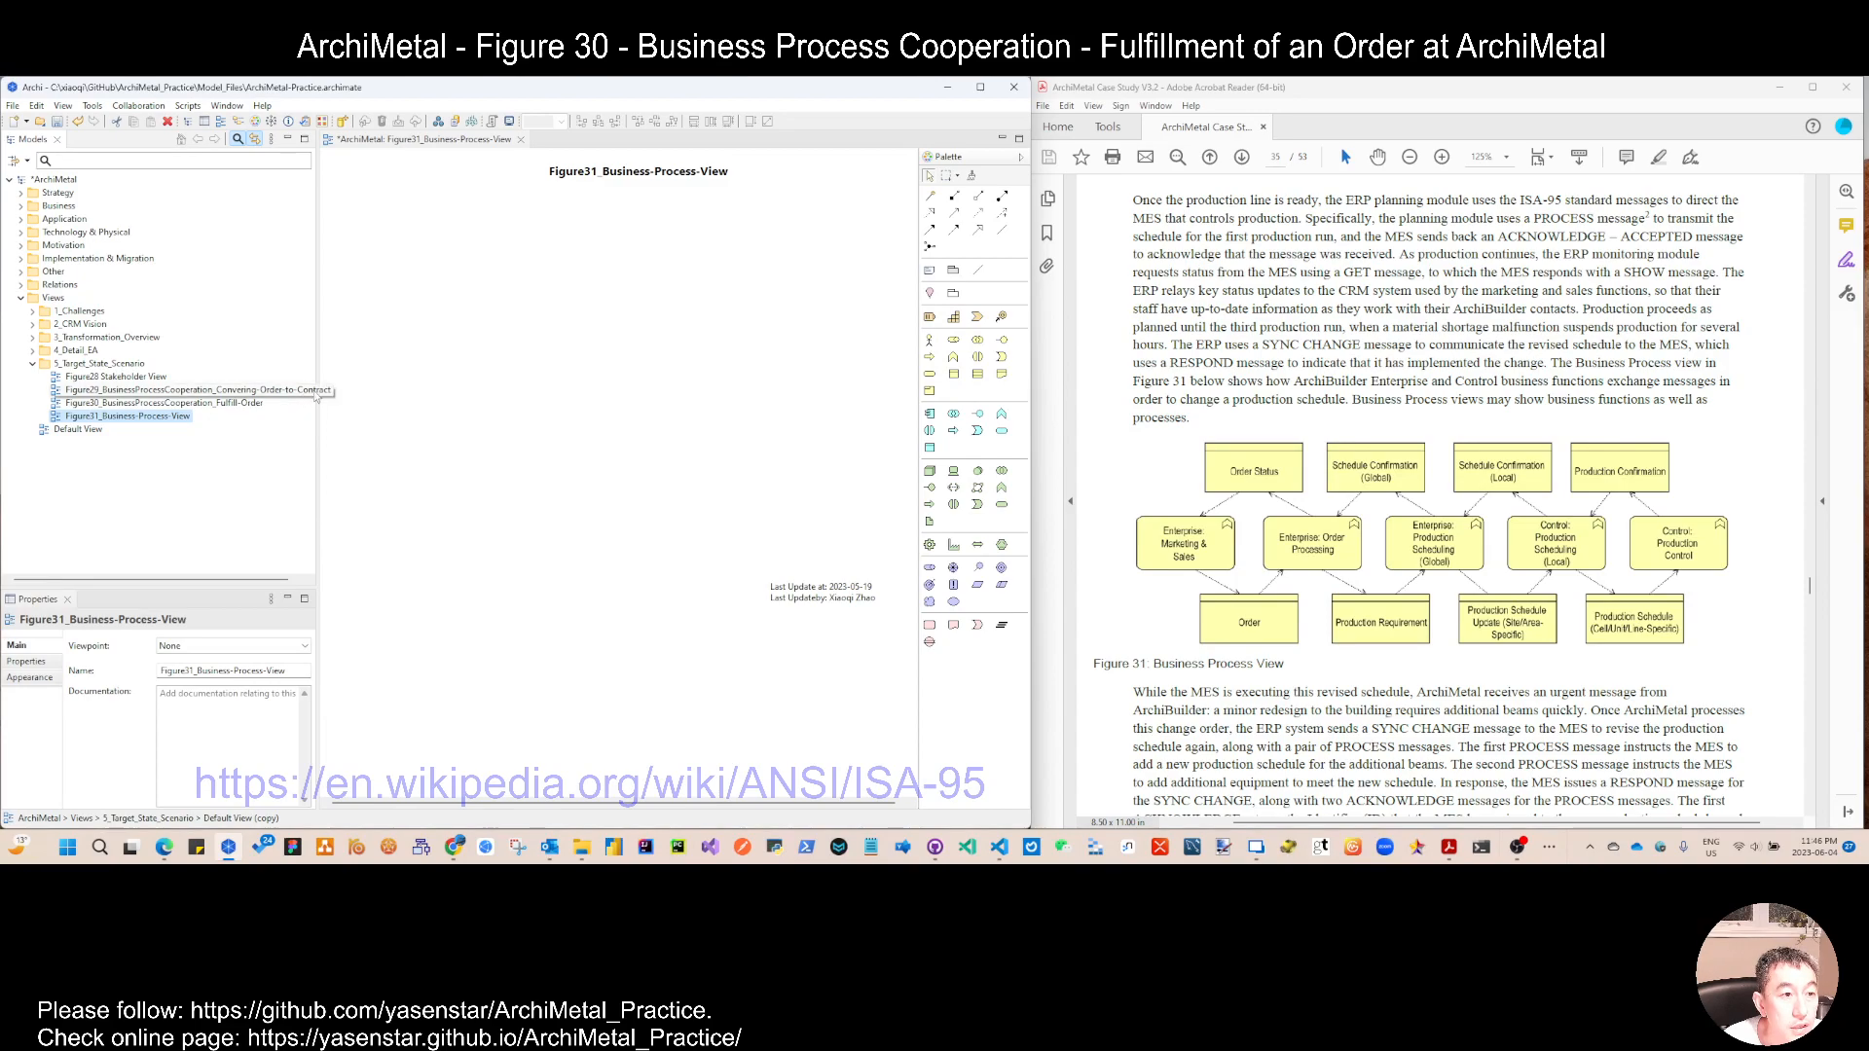
Step: Narrow the model tree to widen the canvas and shift the Last Update note slightly to the right
drag(317, 395, 224, 387)
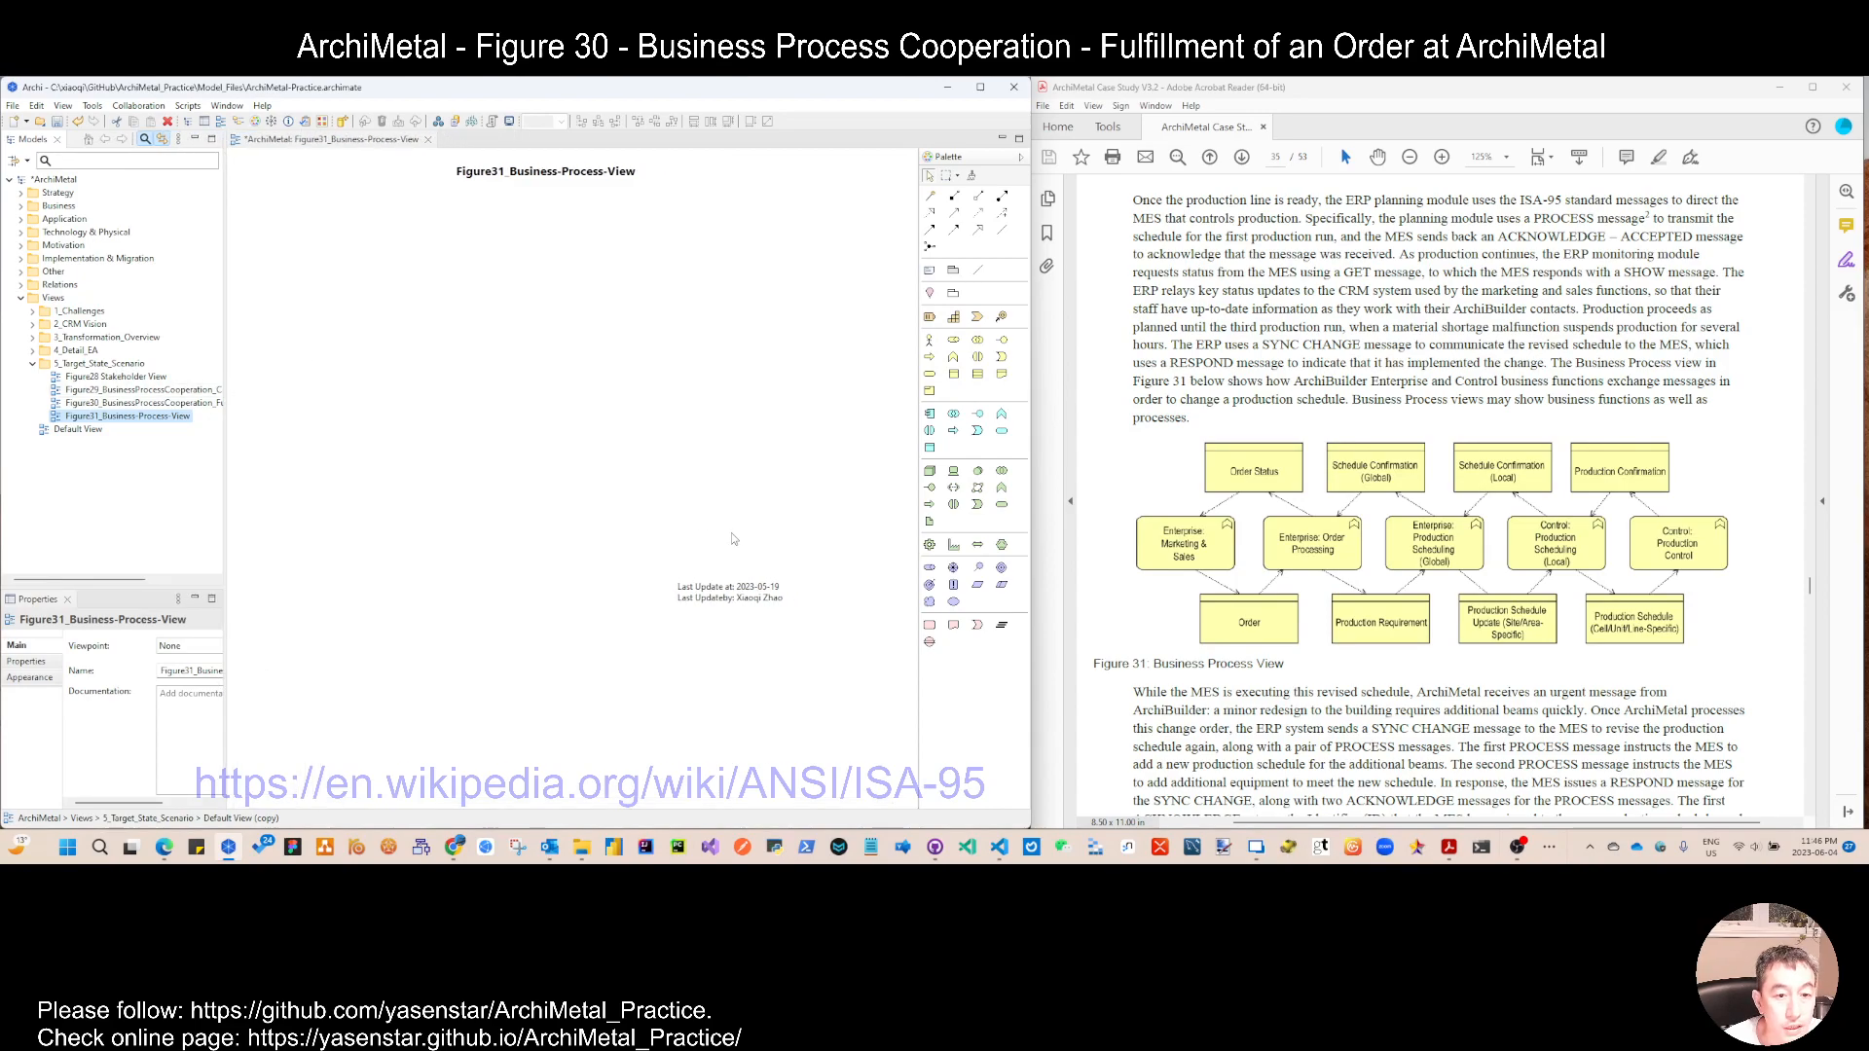
click(760, 599)
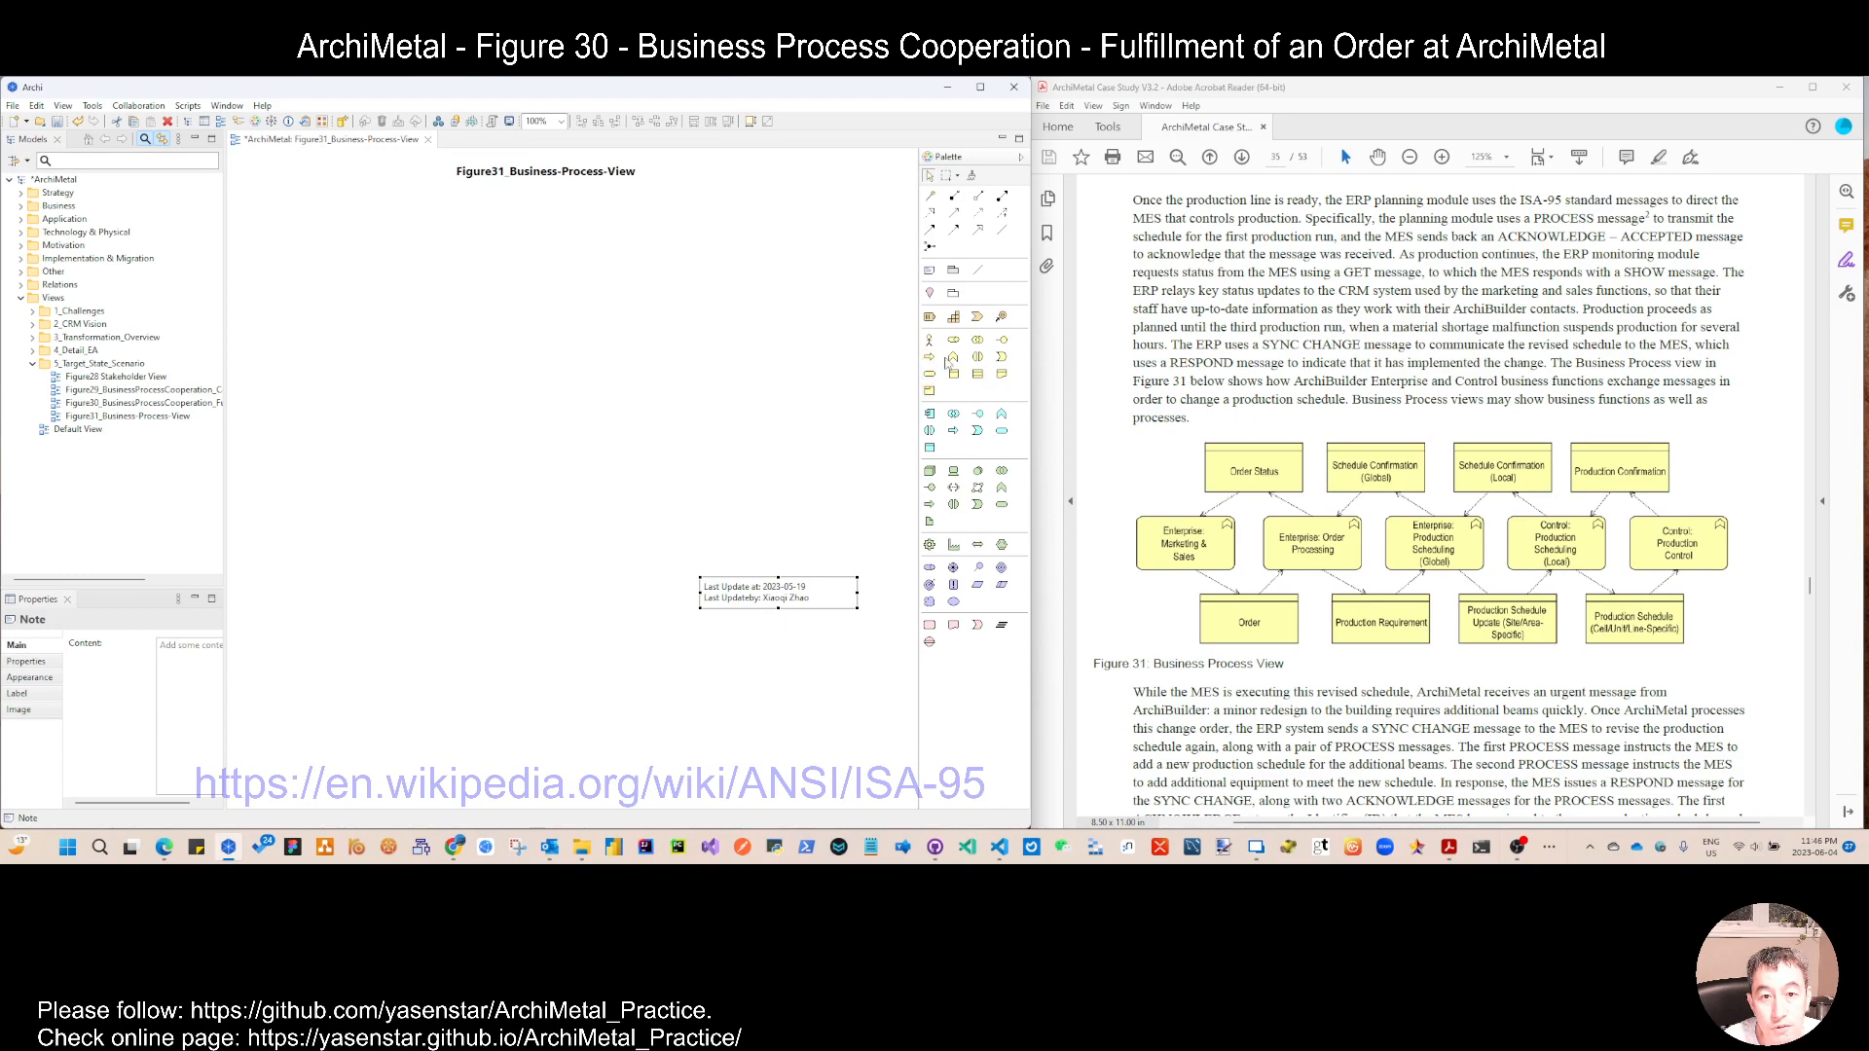
Step: Expand the Business Functions folder with its subfolders and add a new subfolder named ArchiBuilder to it
click(20, 205)
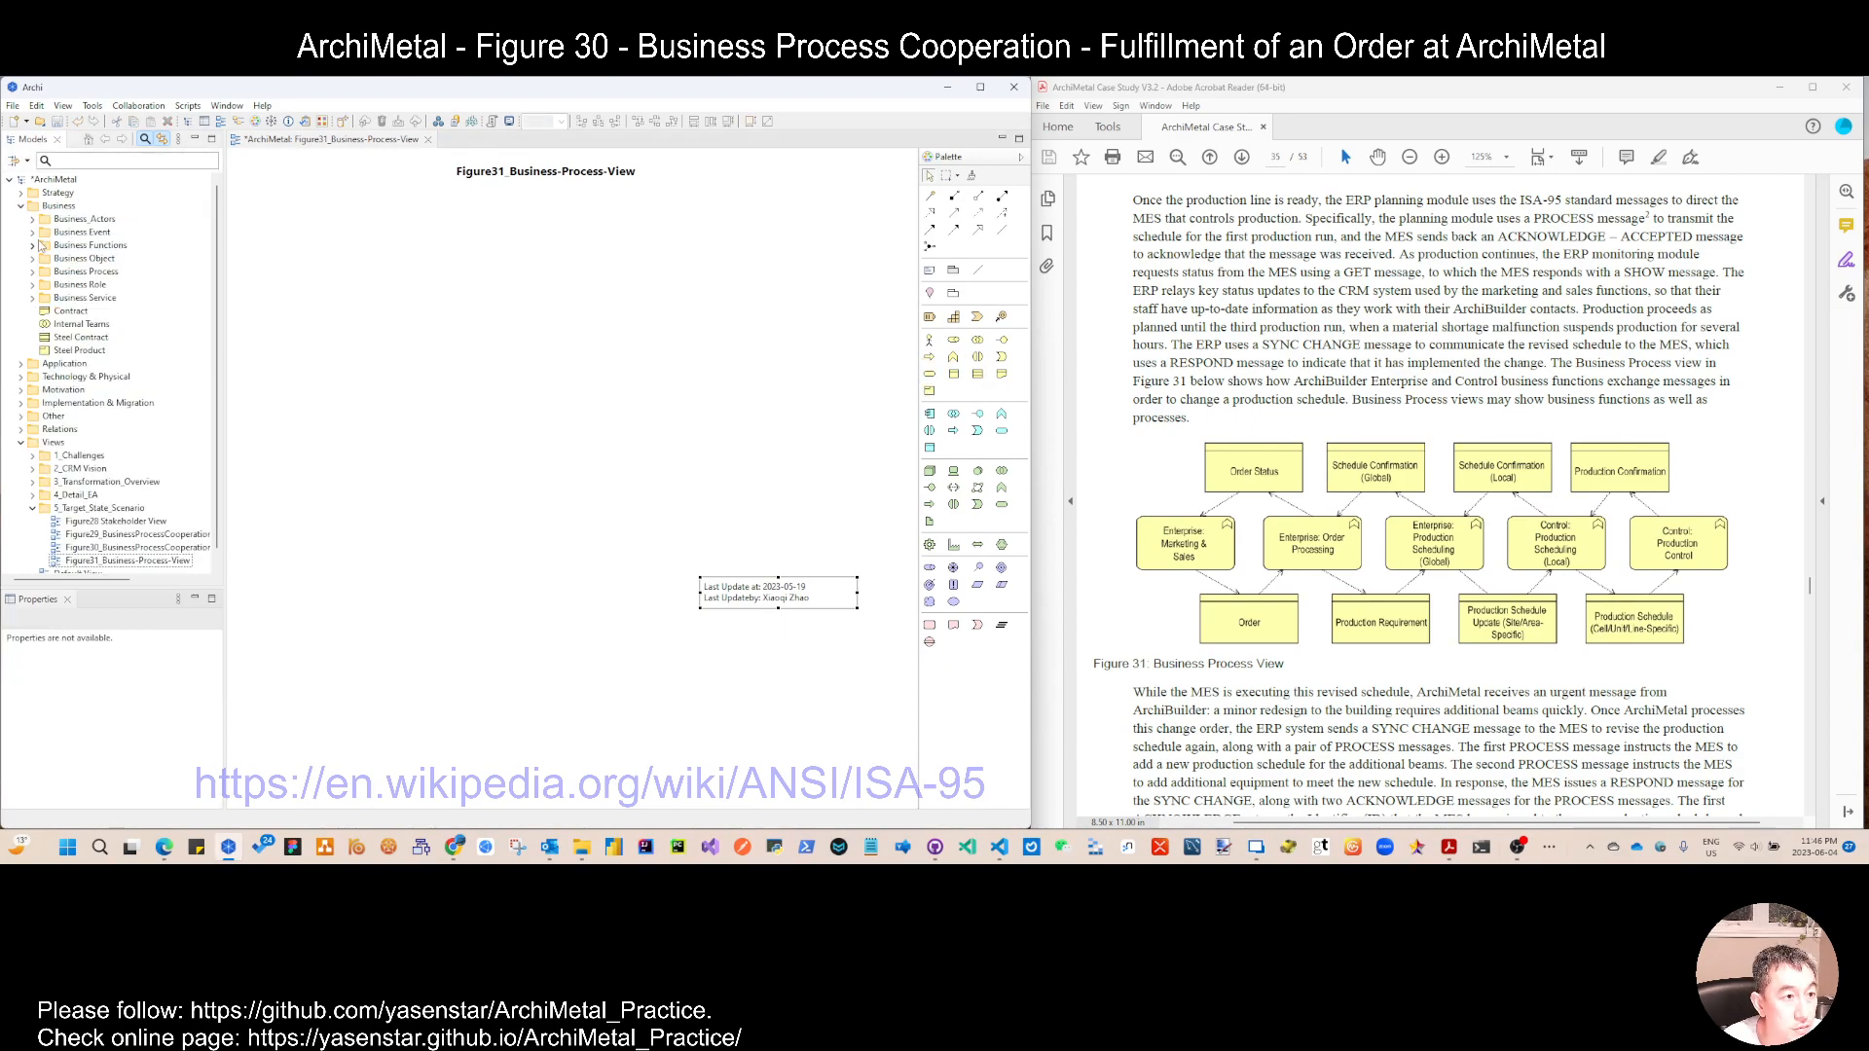
click(33, 246)
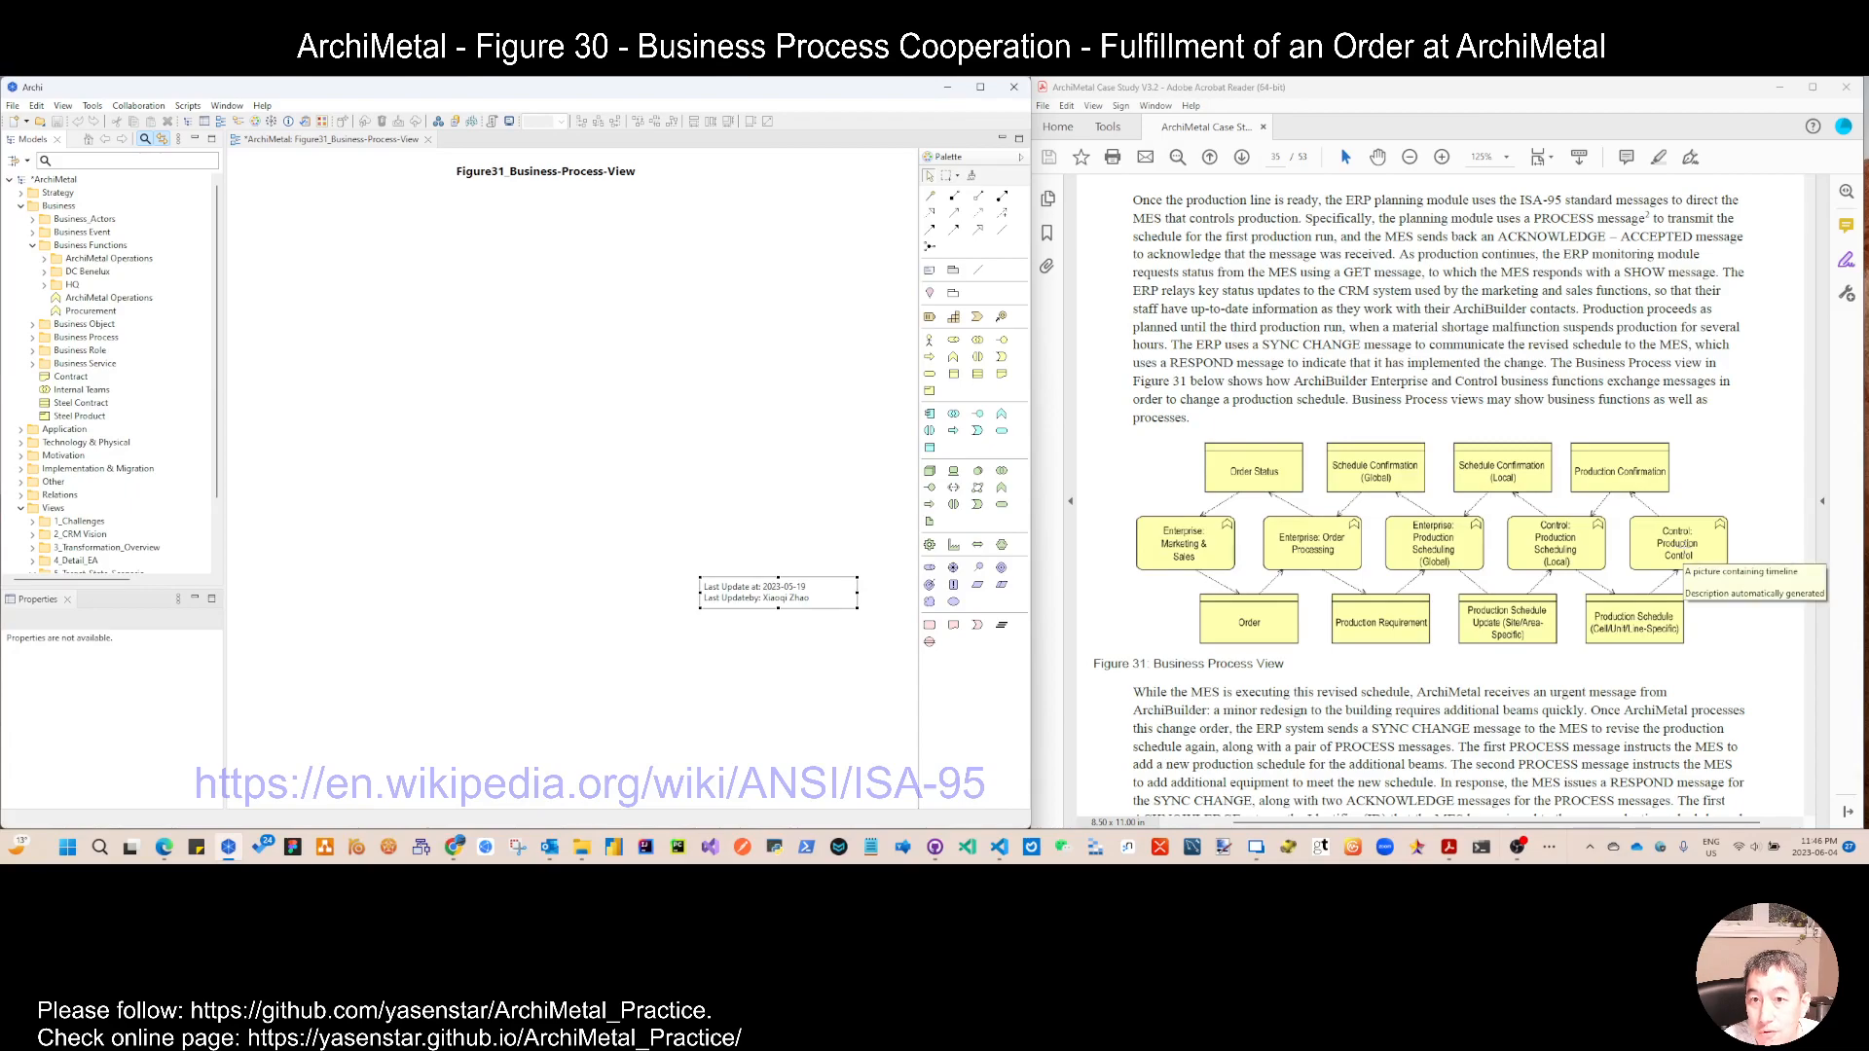
click(43, 258)
click(44, 337)
click(44, 402)
right_click(90, 247)
mouse_move(123, 257)
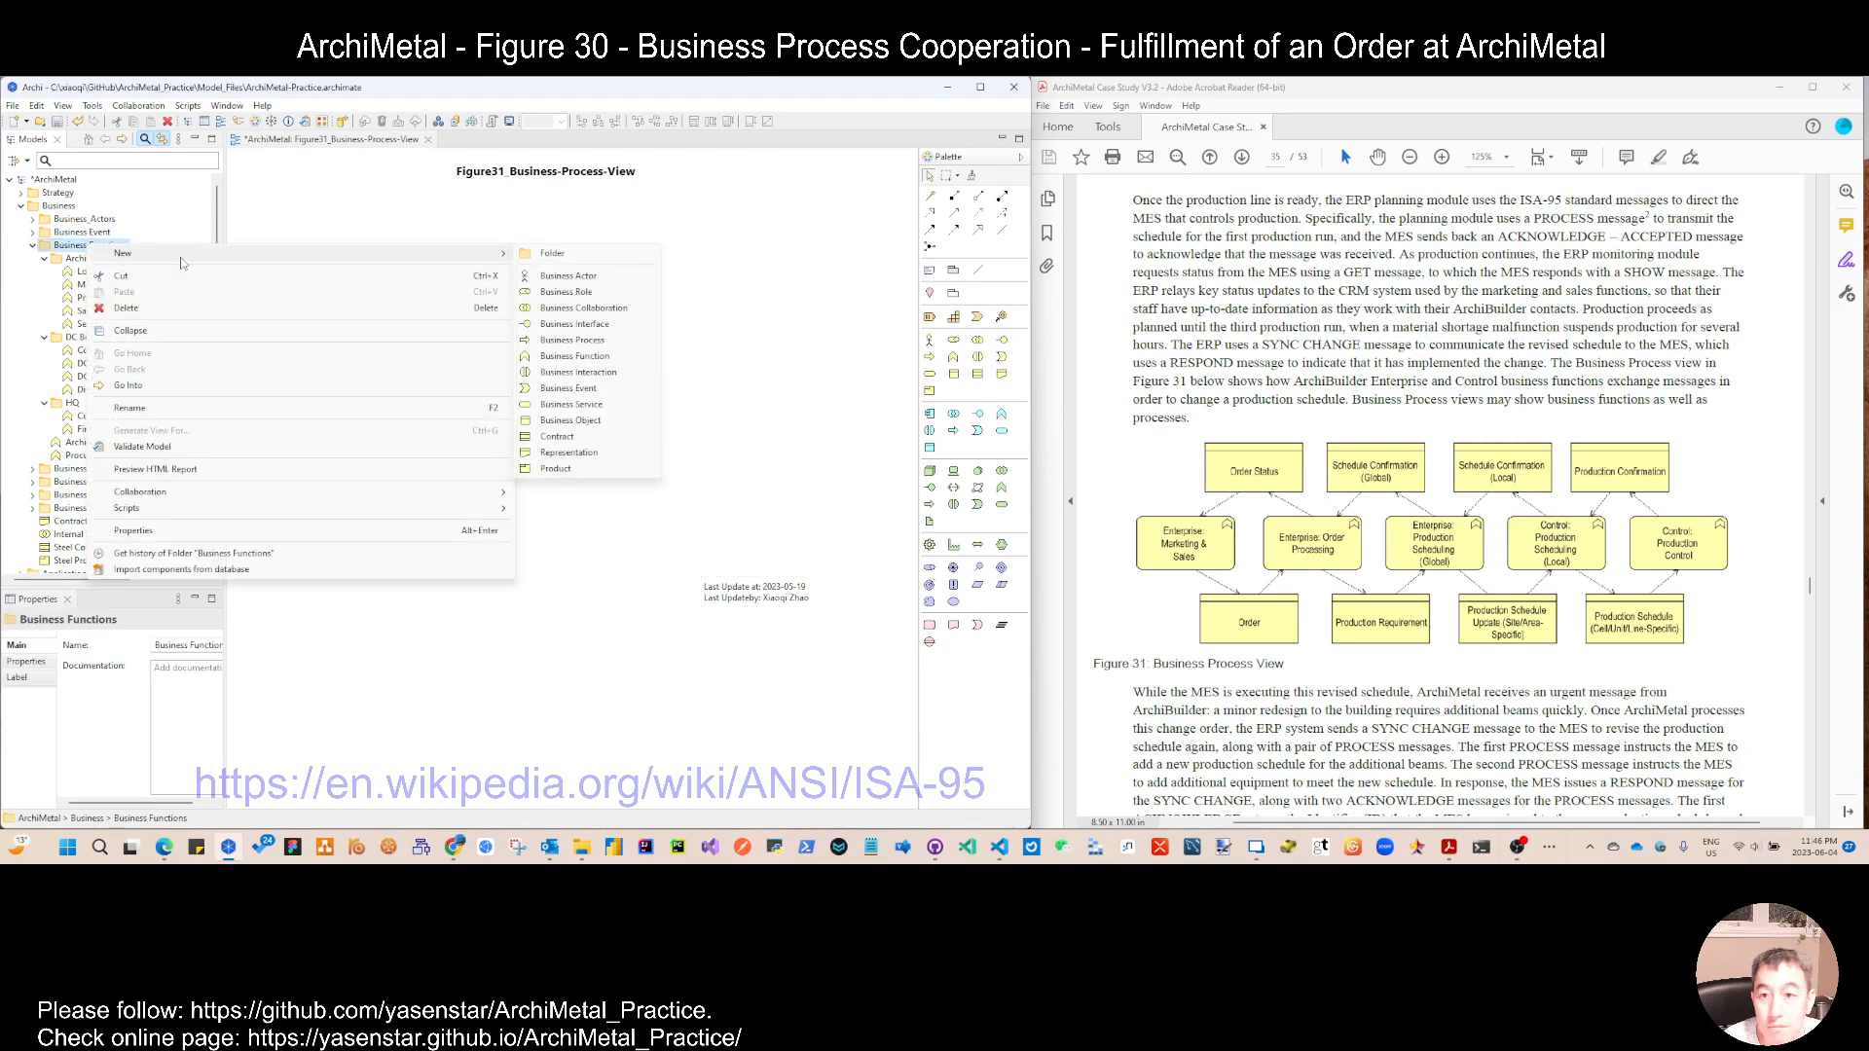
click(572, 254)
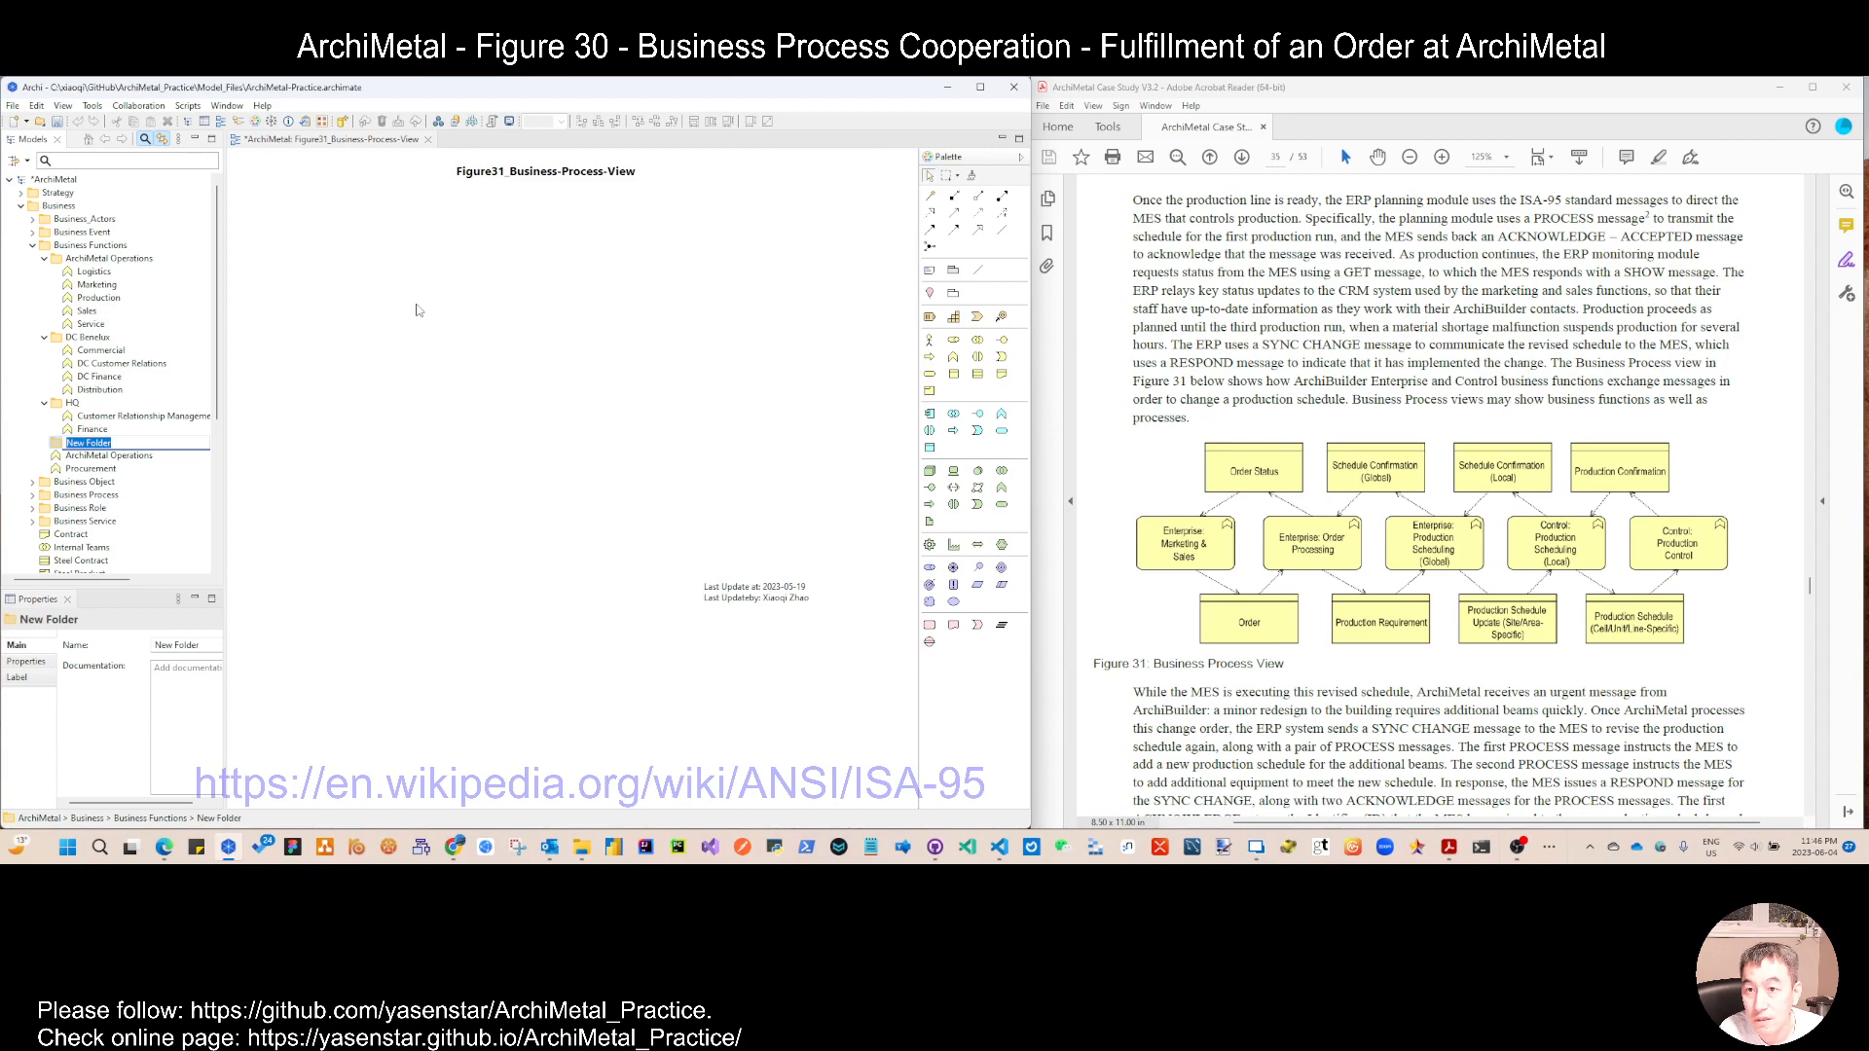
text(ArchiB)
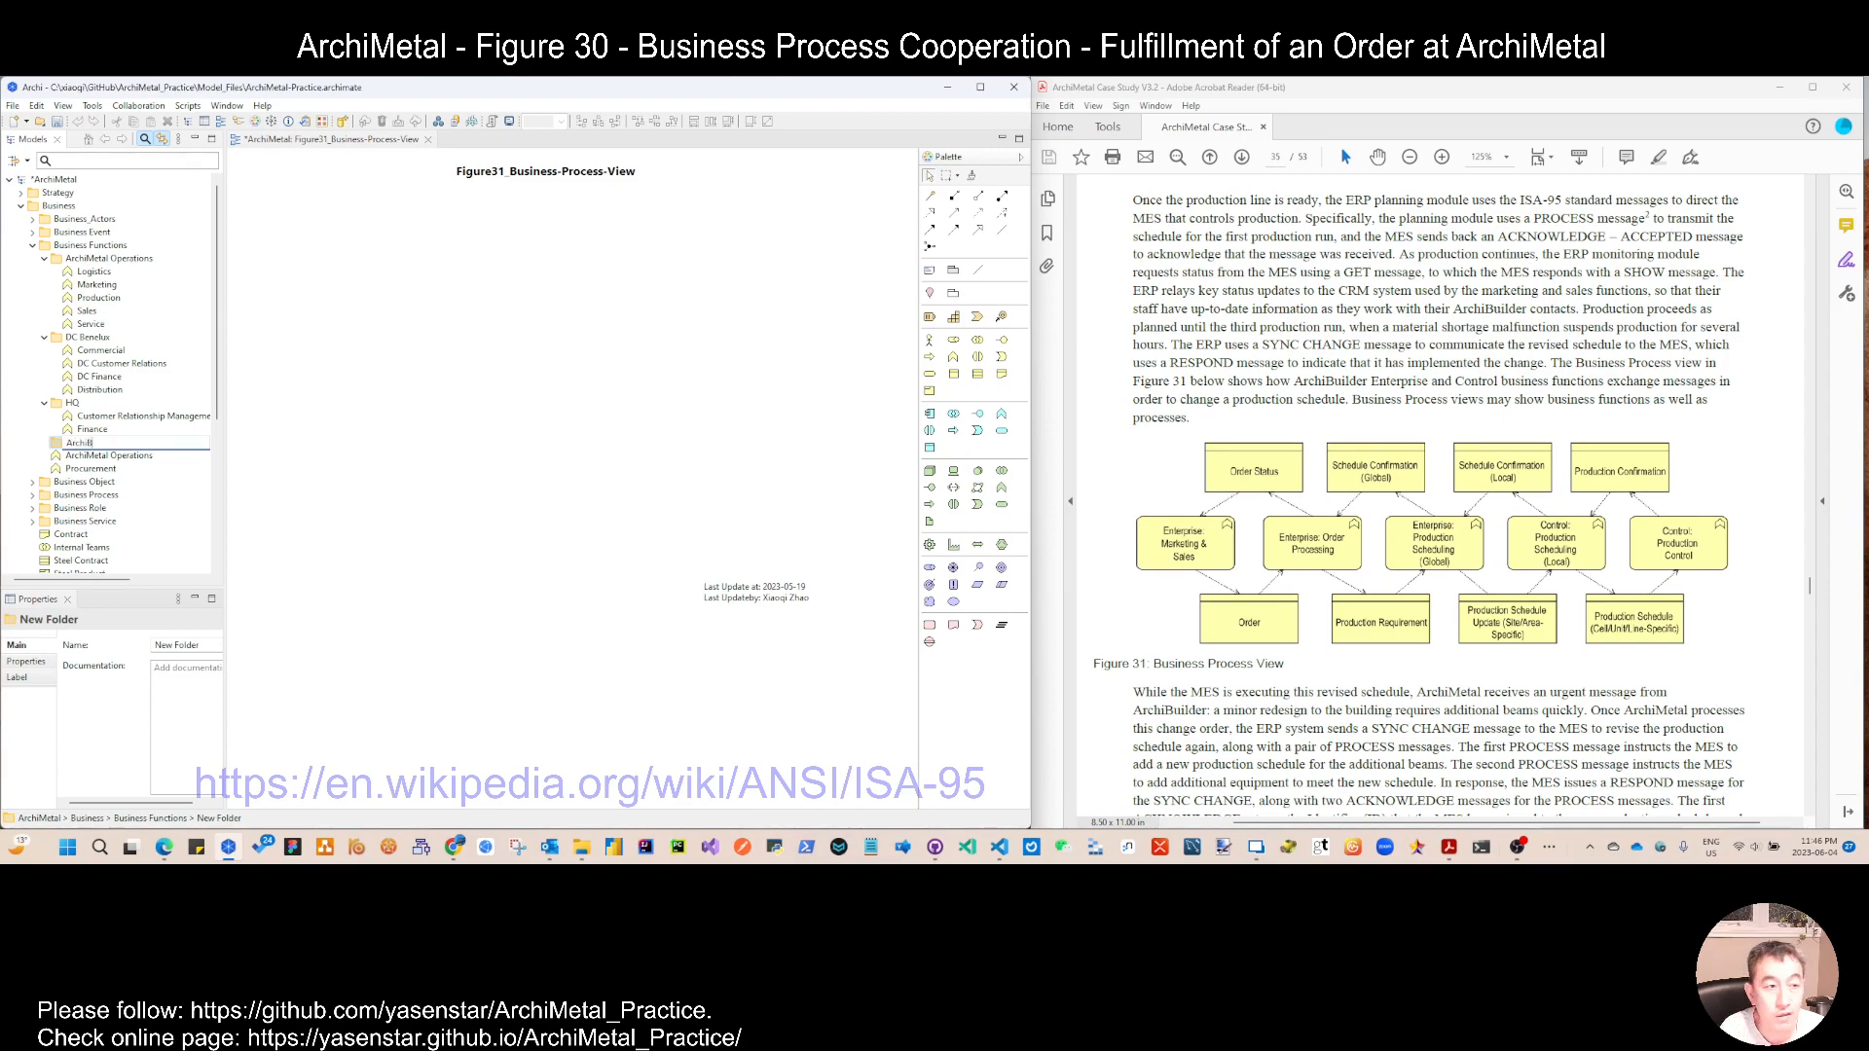
key(Return)
Step: Add a business function named Enterprise: Marketing & Sales to the ArchiBuilder folder
right_click(110, 264)
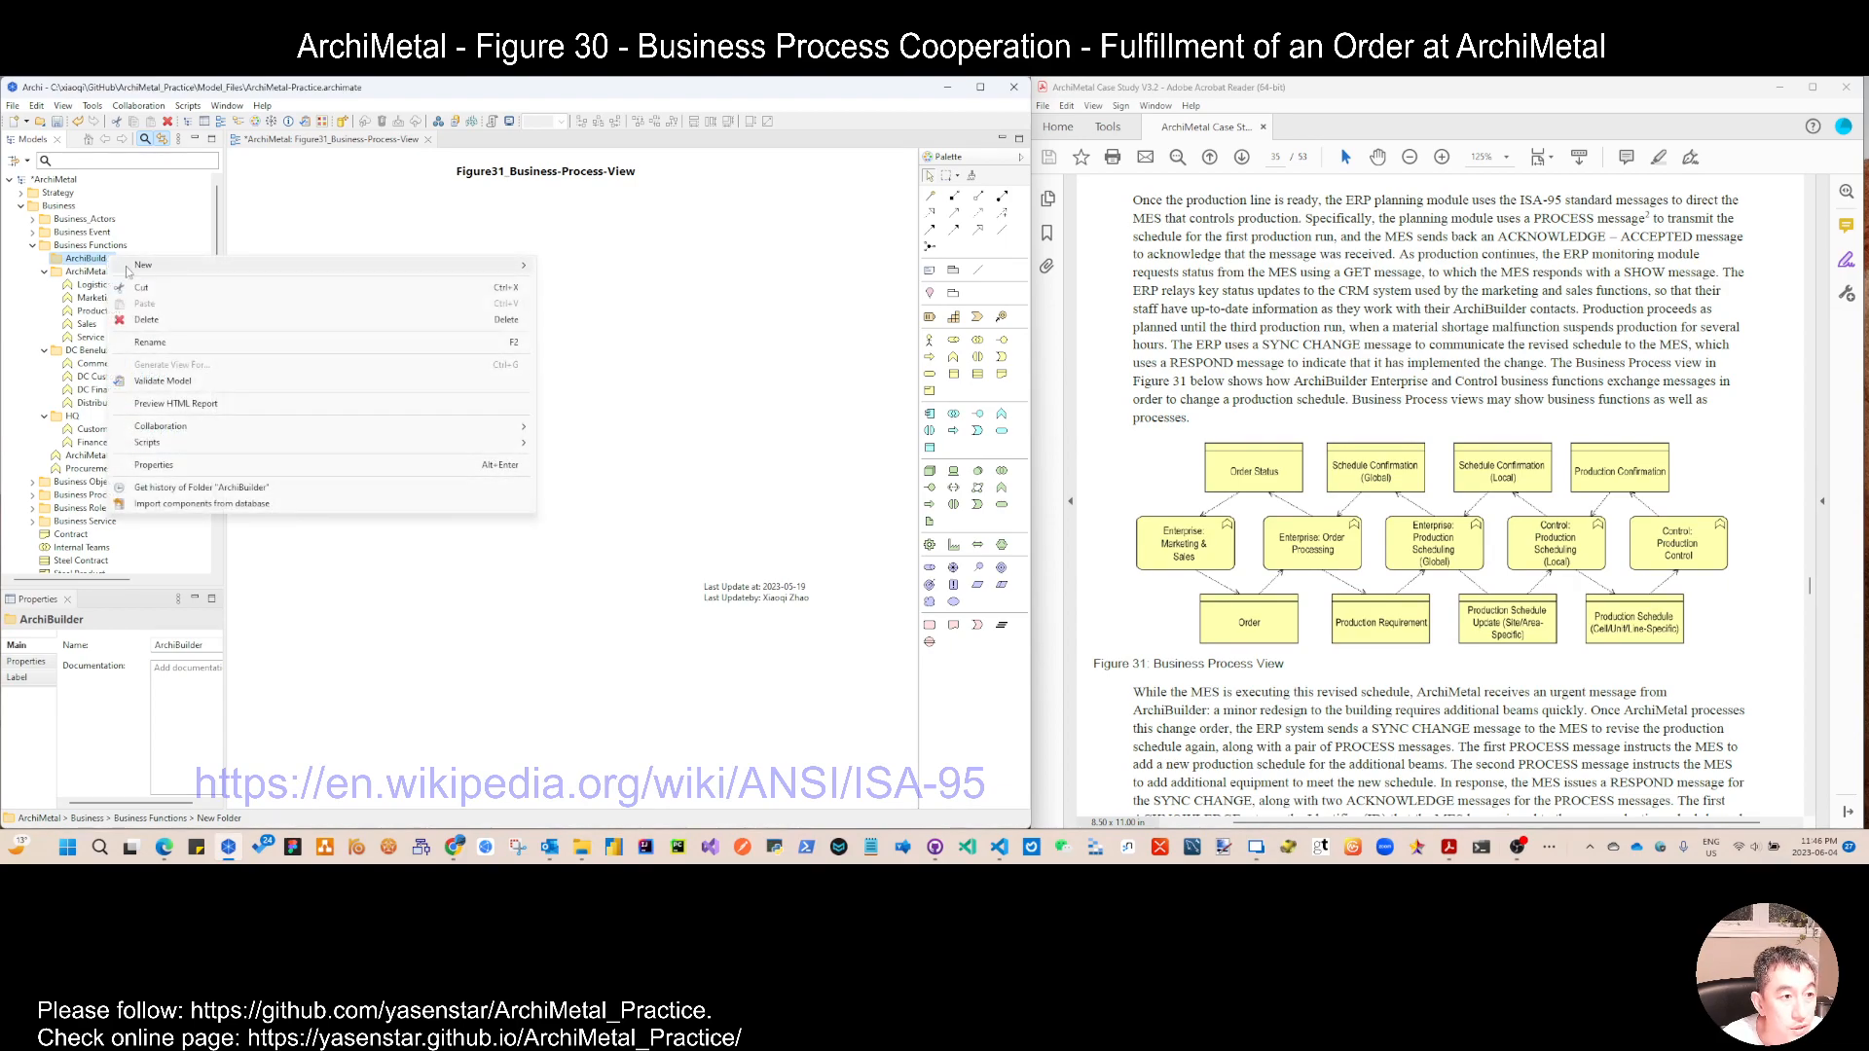
mouse_move(389, 265)
click(613, 367)
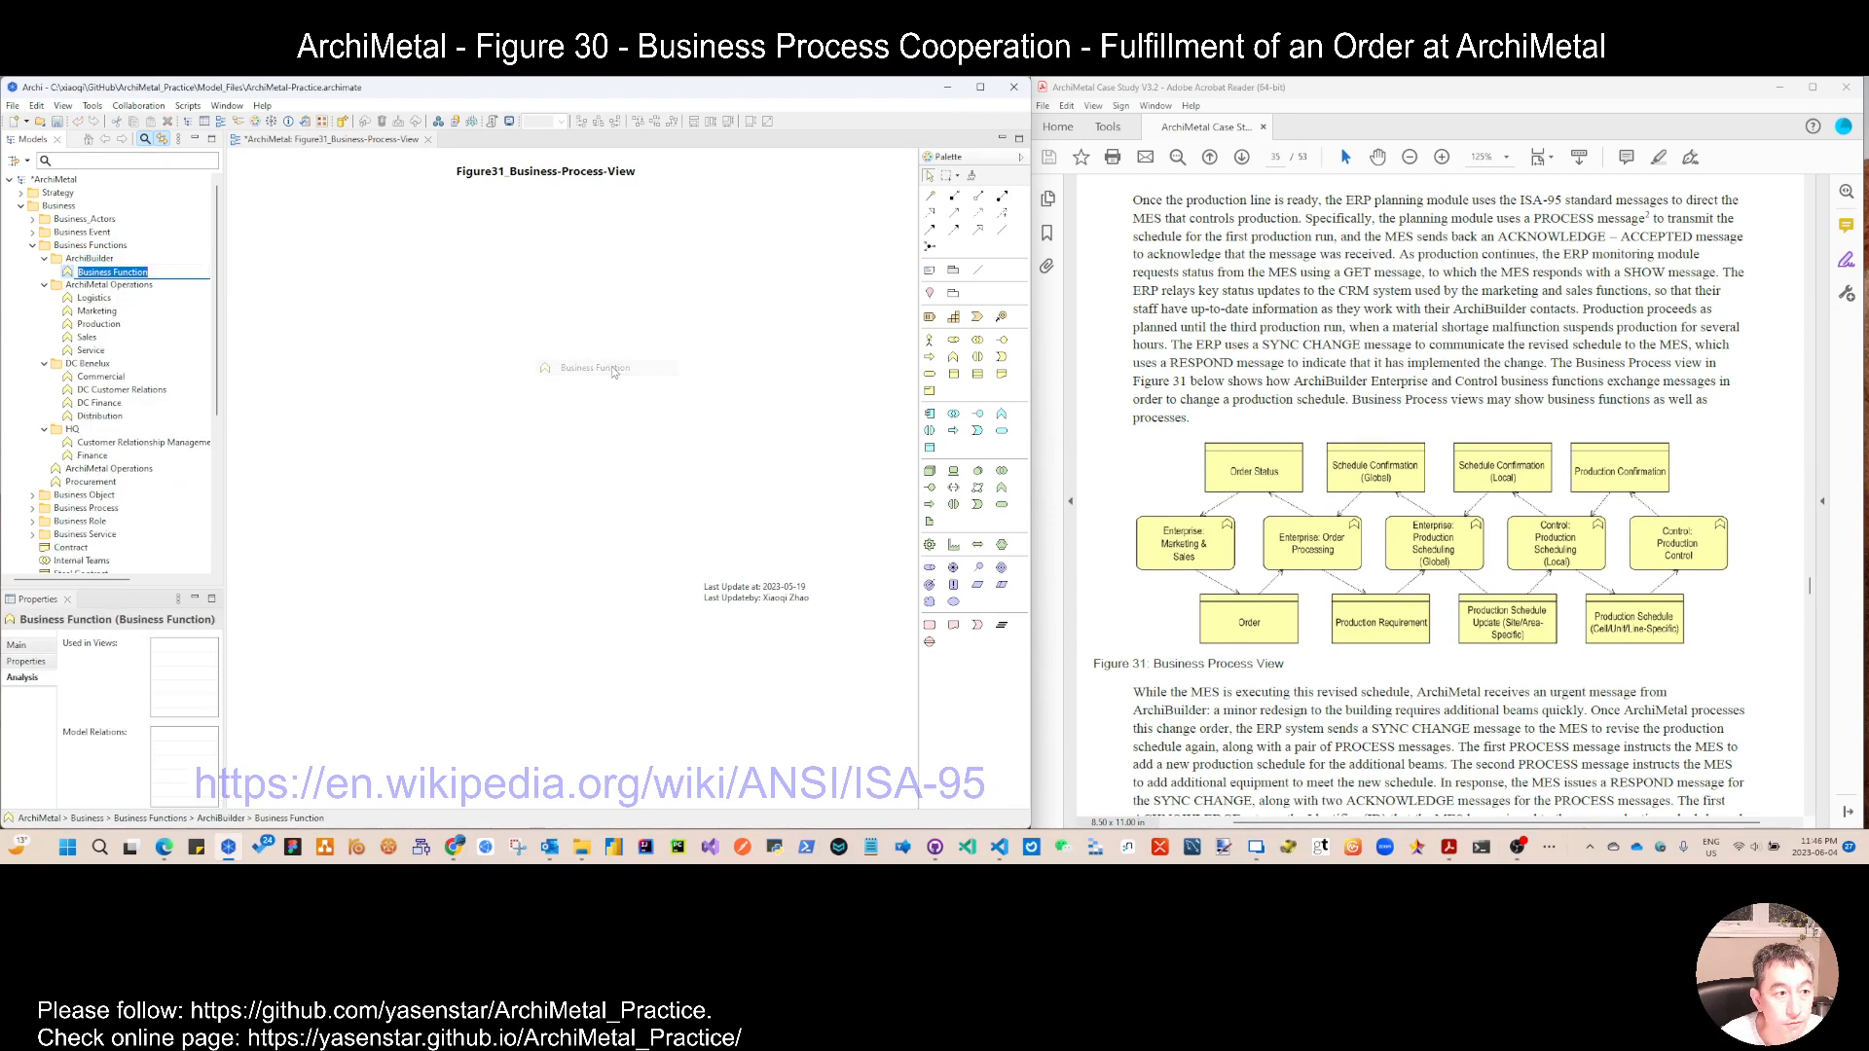
text(Enterprise:)
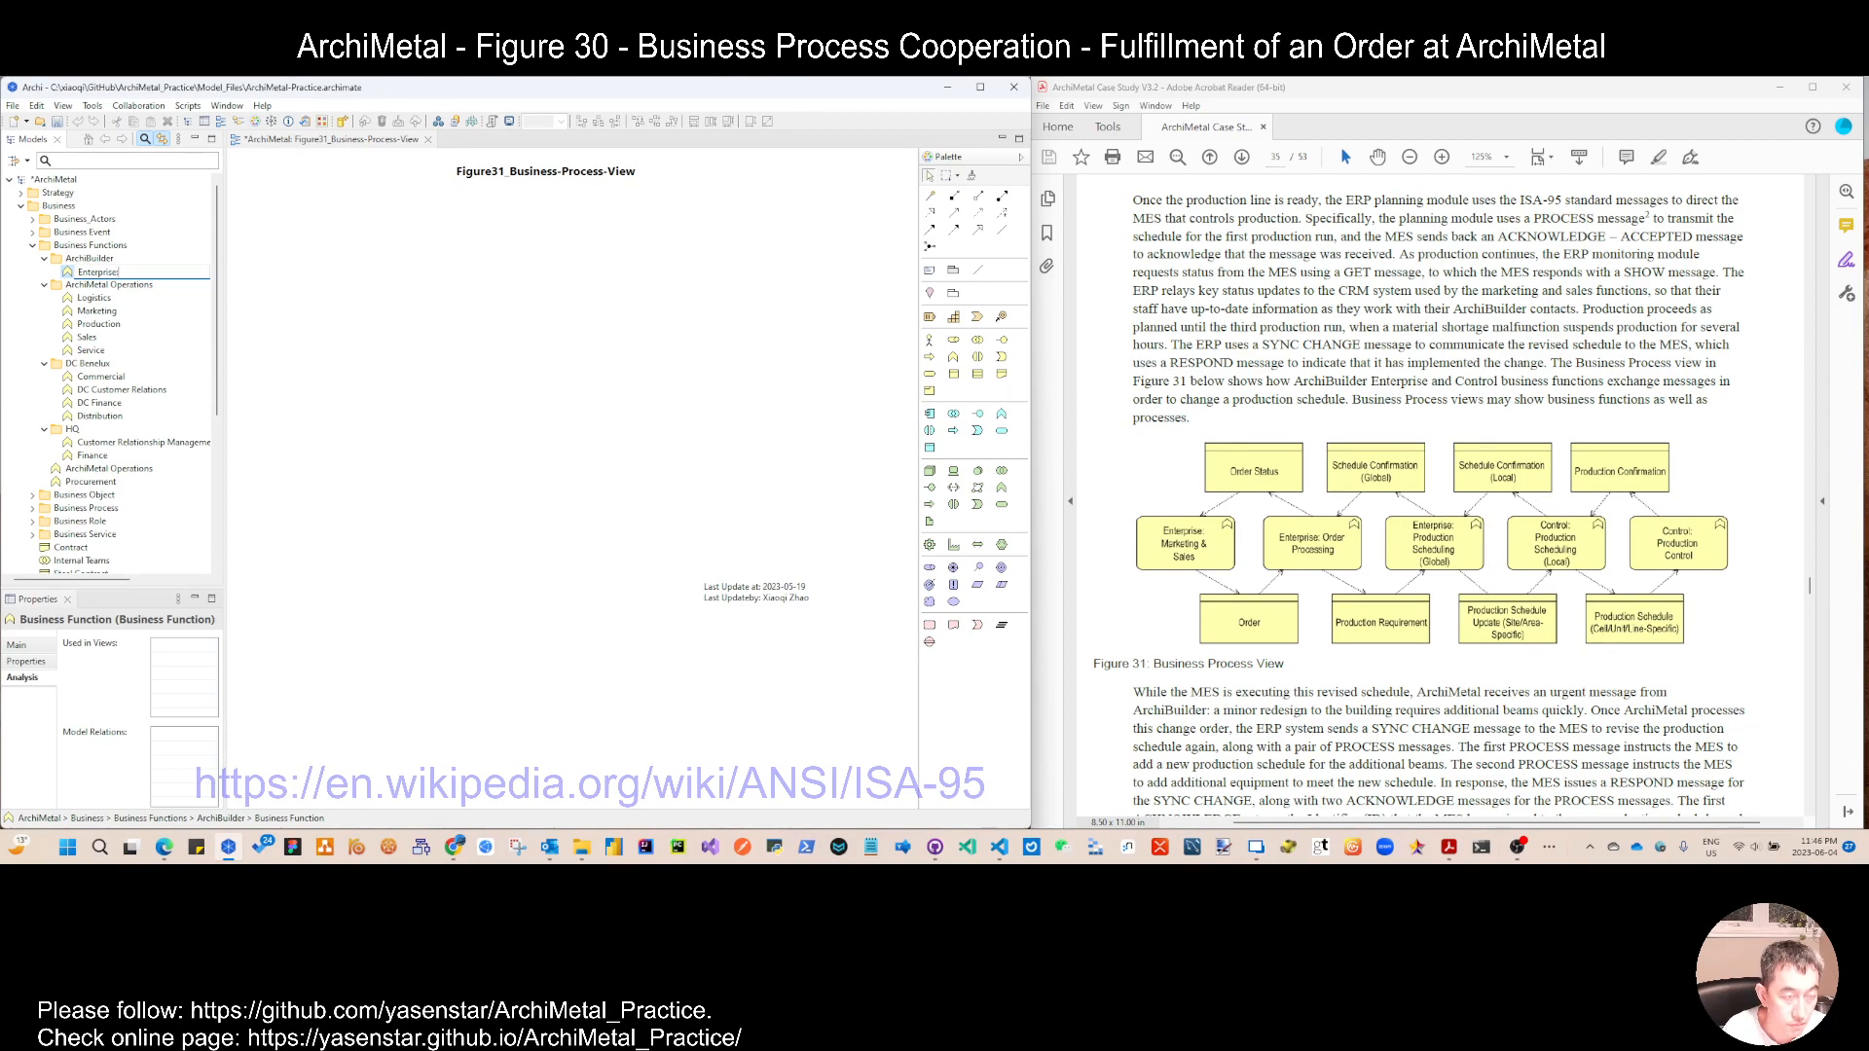
key(Return)
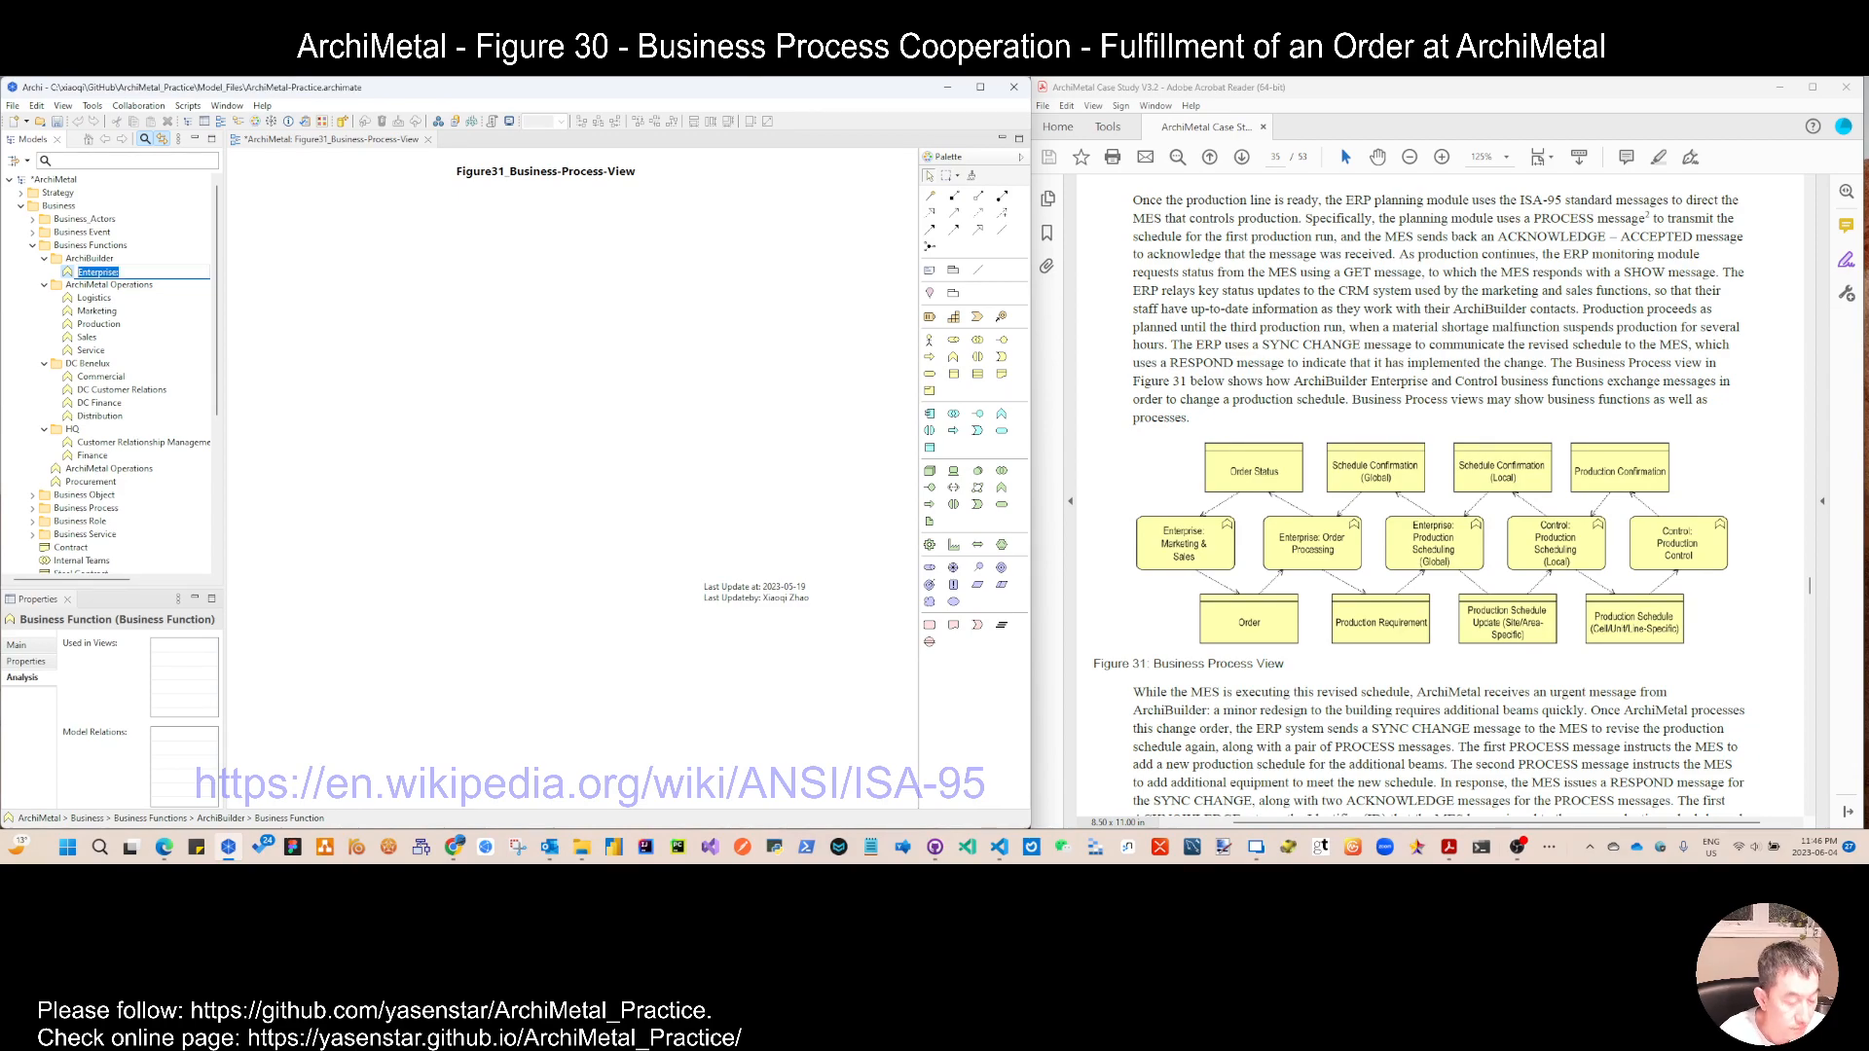
key(End)
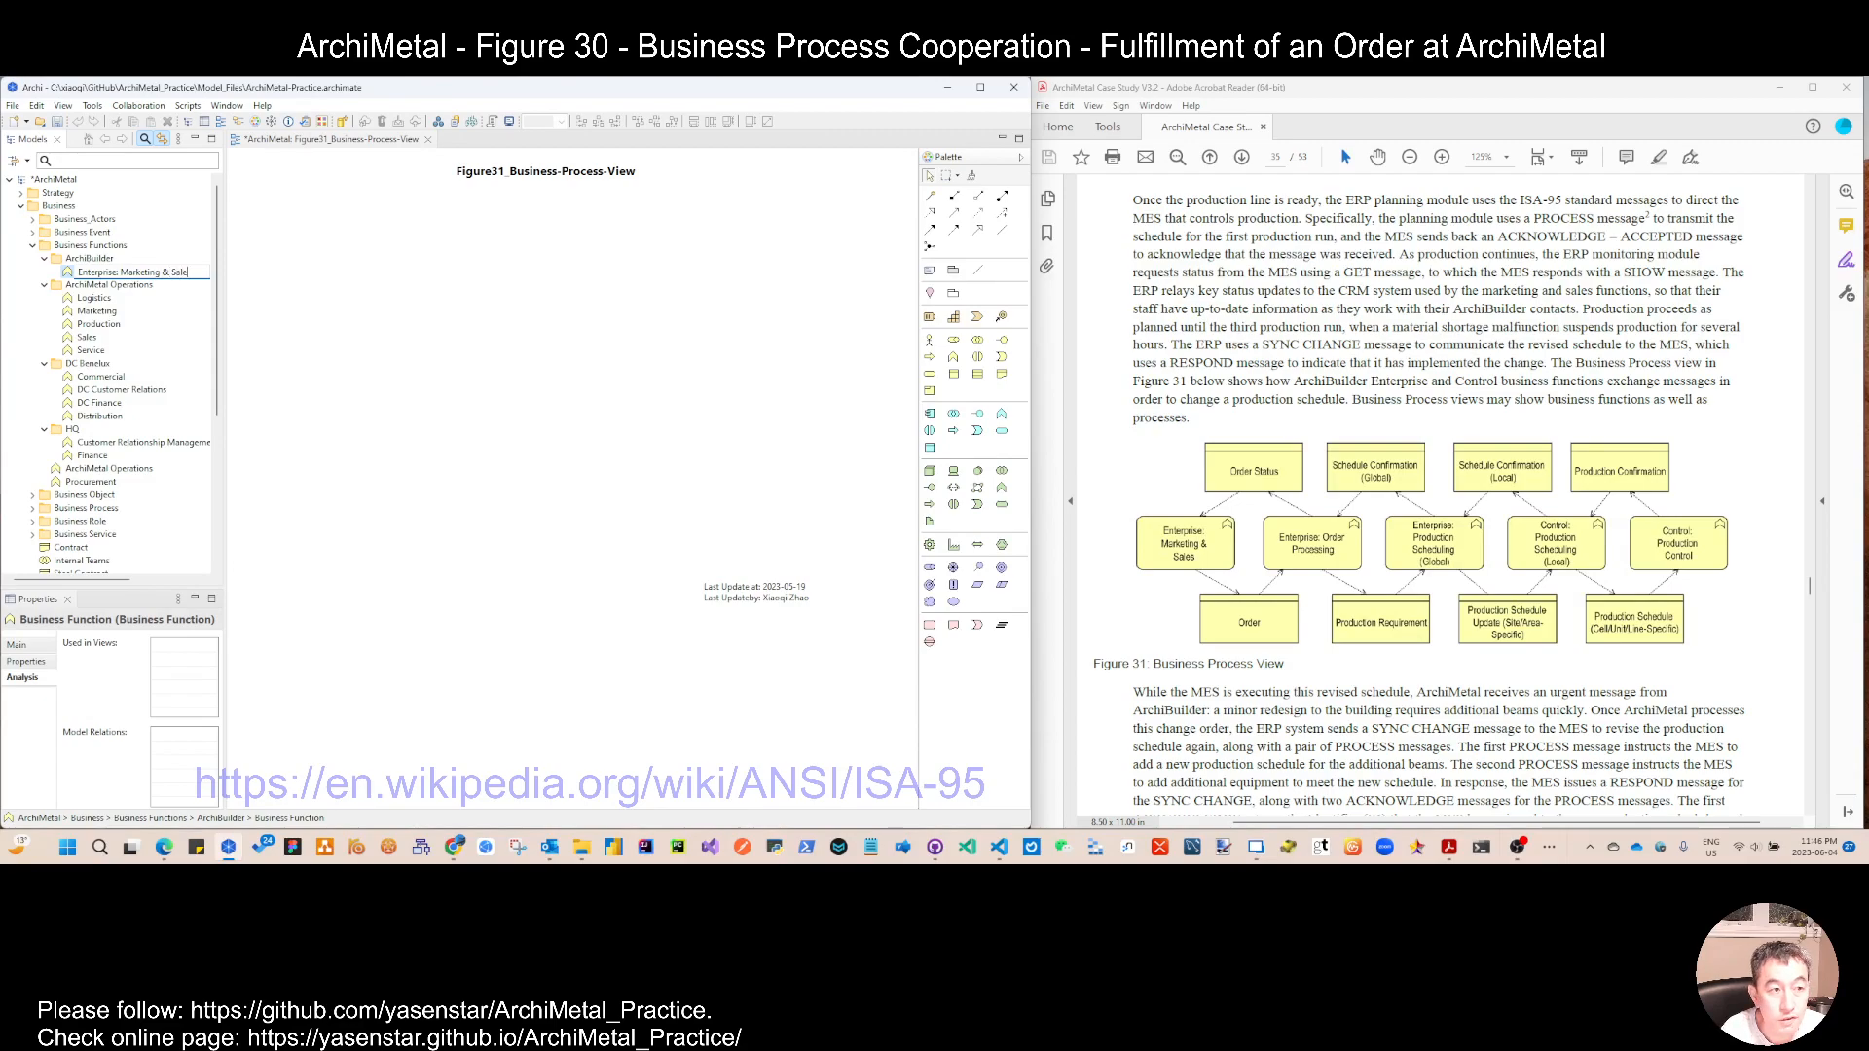
key(Return)
Step: Add a business function named Enterprise: Order Processing to the ArchiBuilder folder
right_click(104, 258)
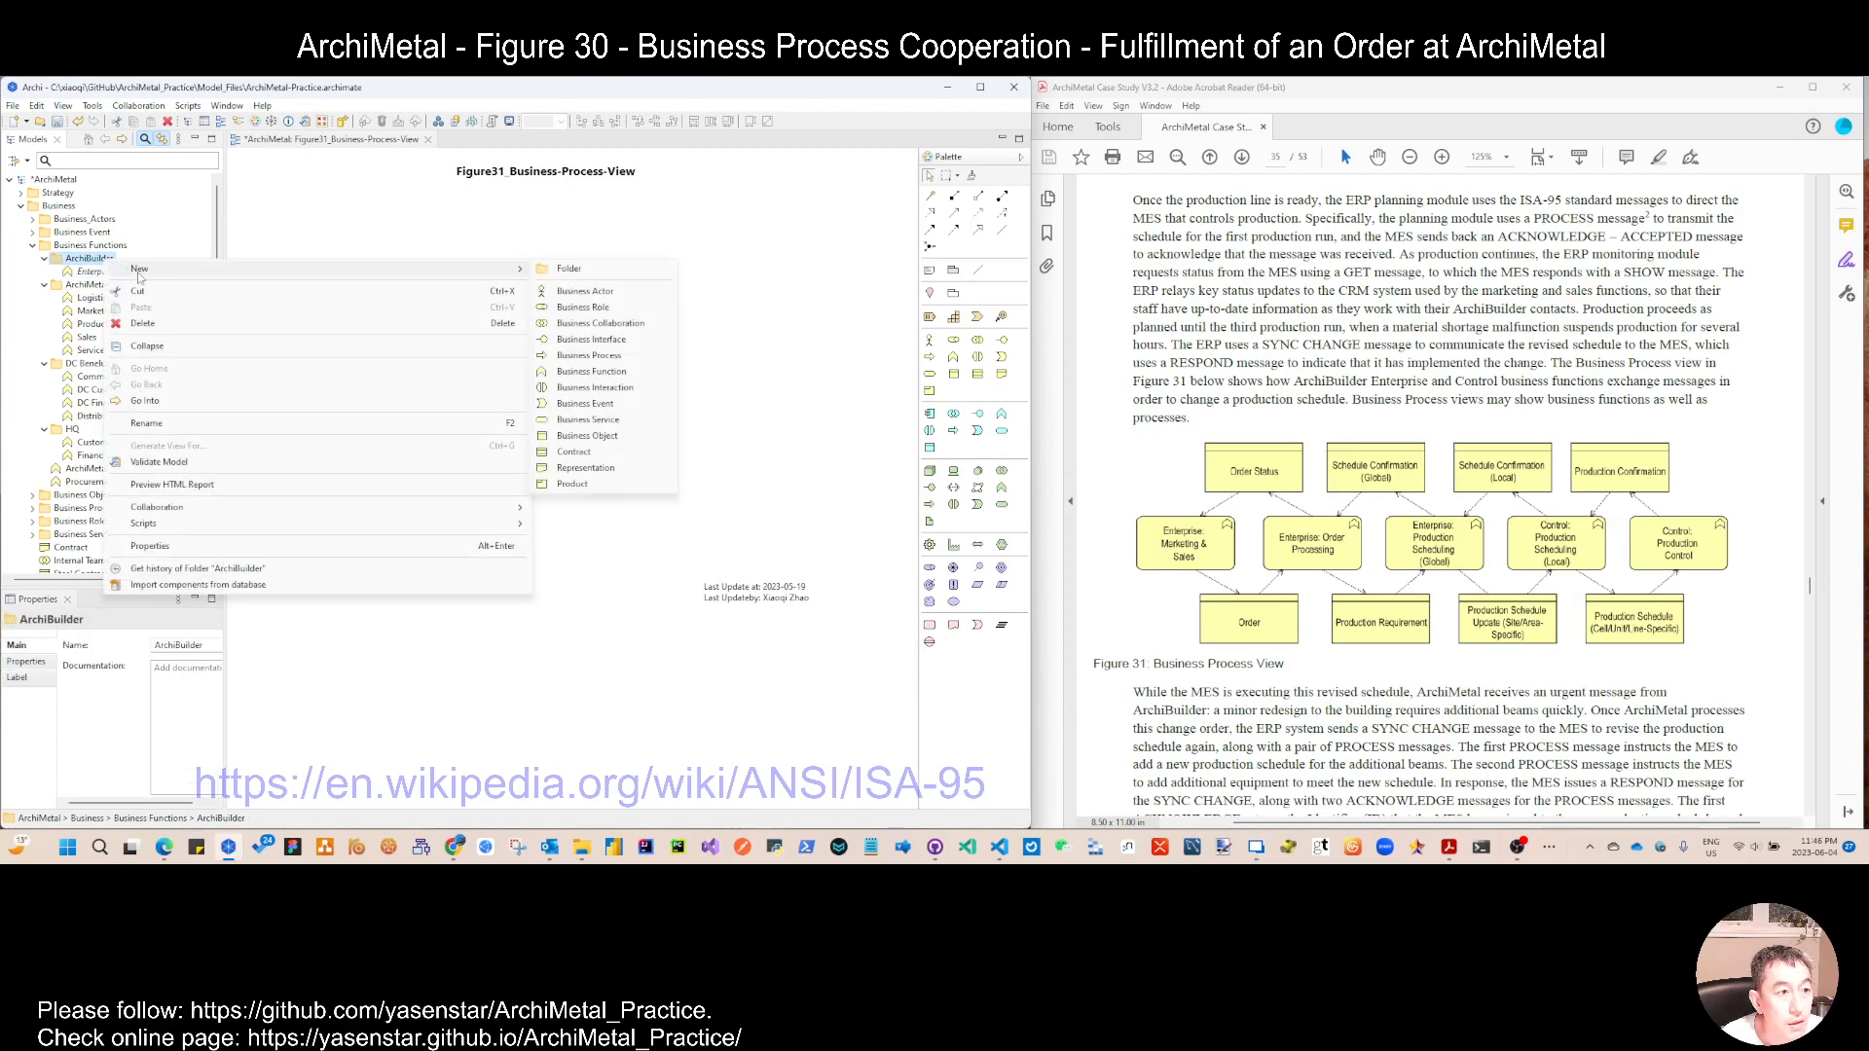
click(616, 374)
text(Enterprise)
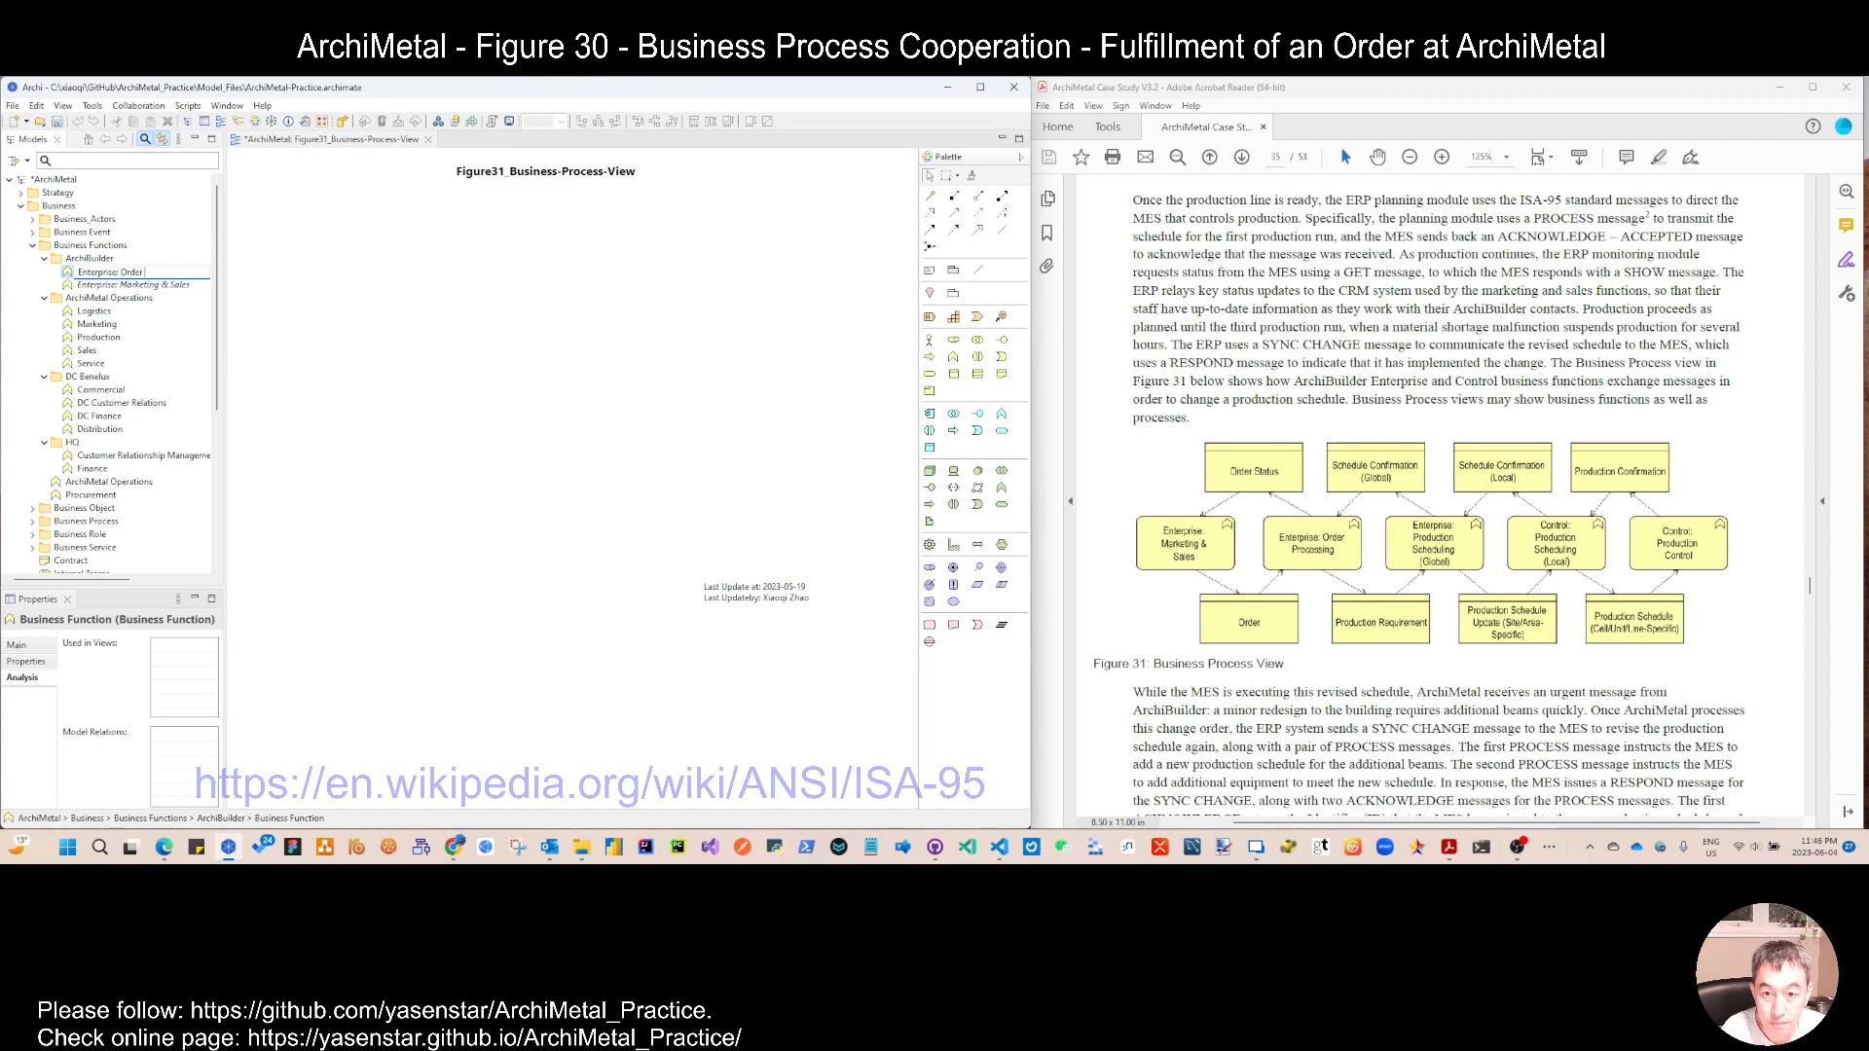
text(Order Processing)
key(Return)
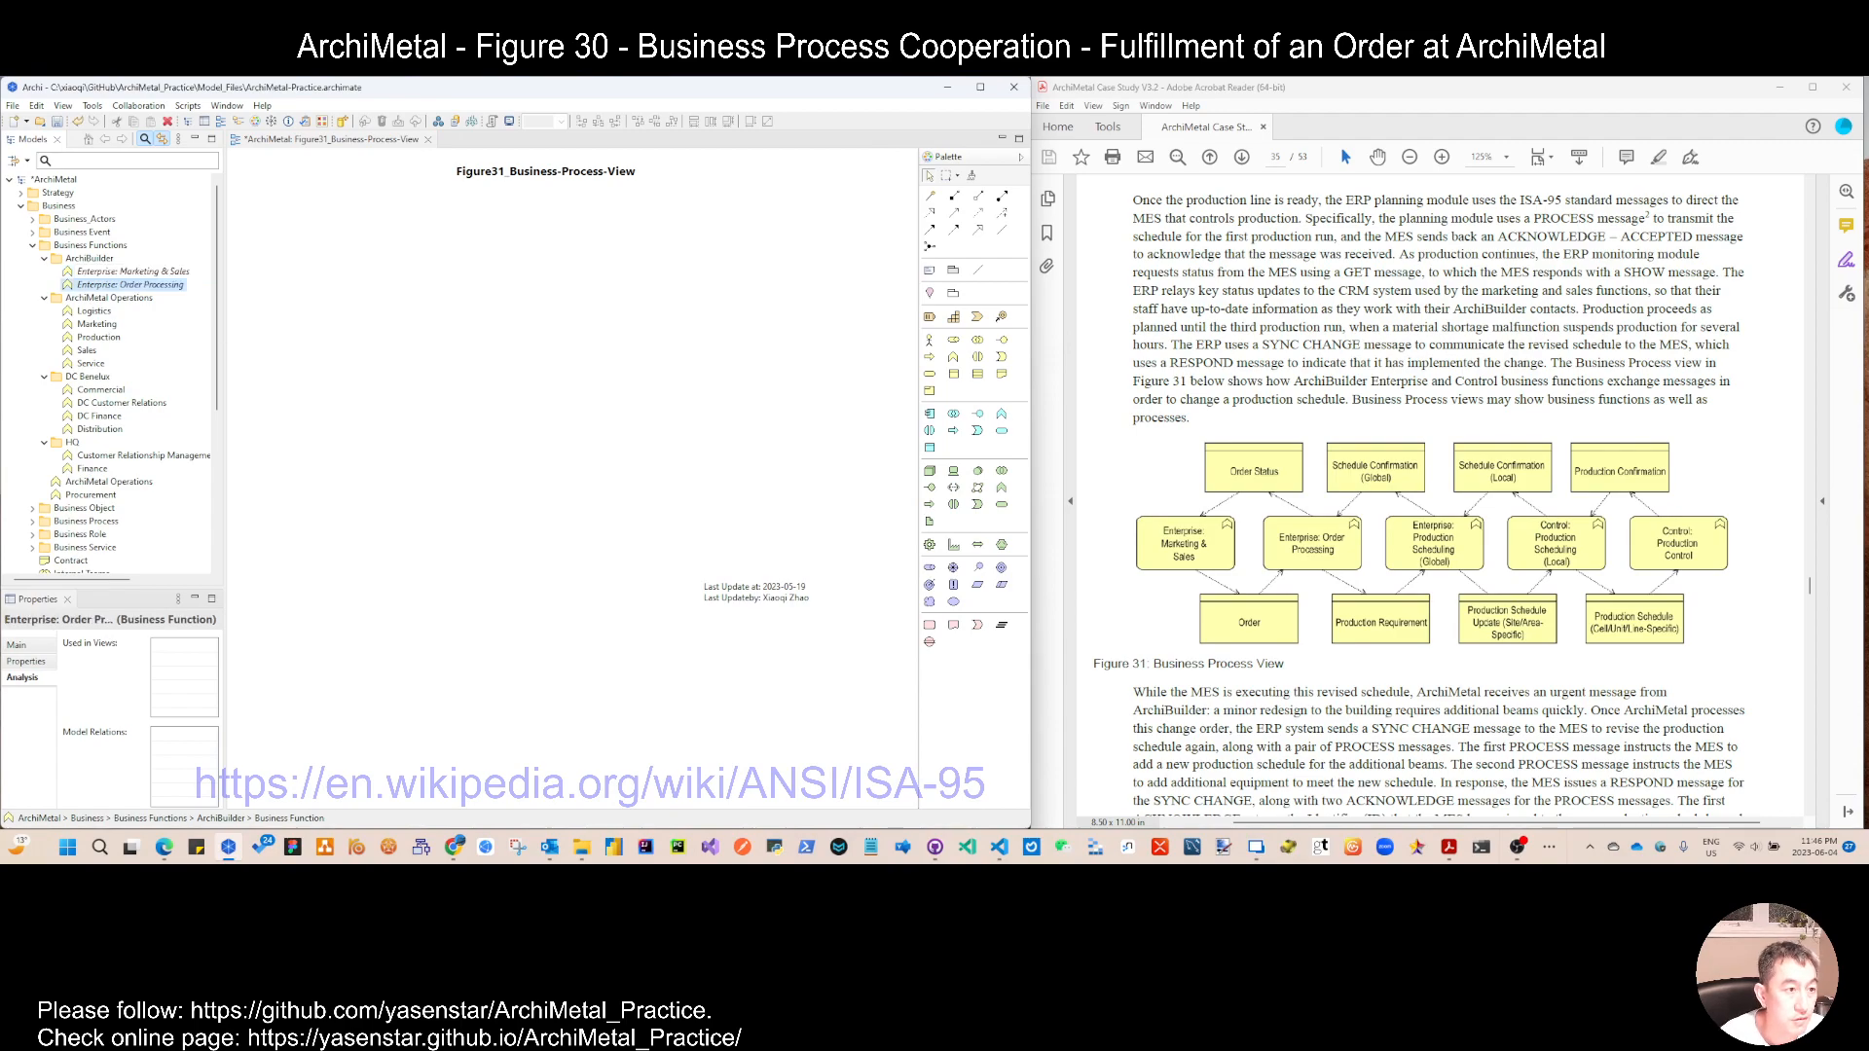
Step: Add a business function named Enterprise: Production Scheduling (Global) to the ArchiBuilder folder
right_click(98, 258)
mouse_move(467, 269)
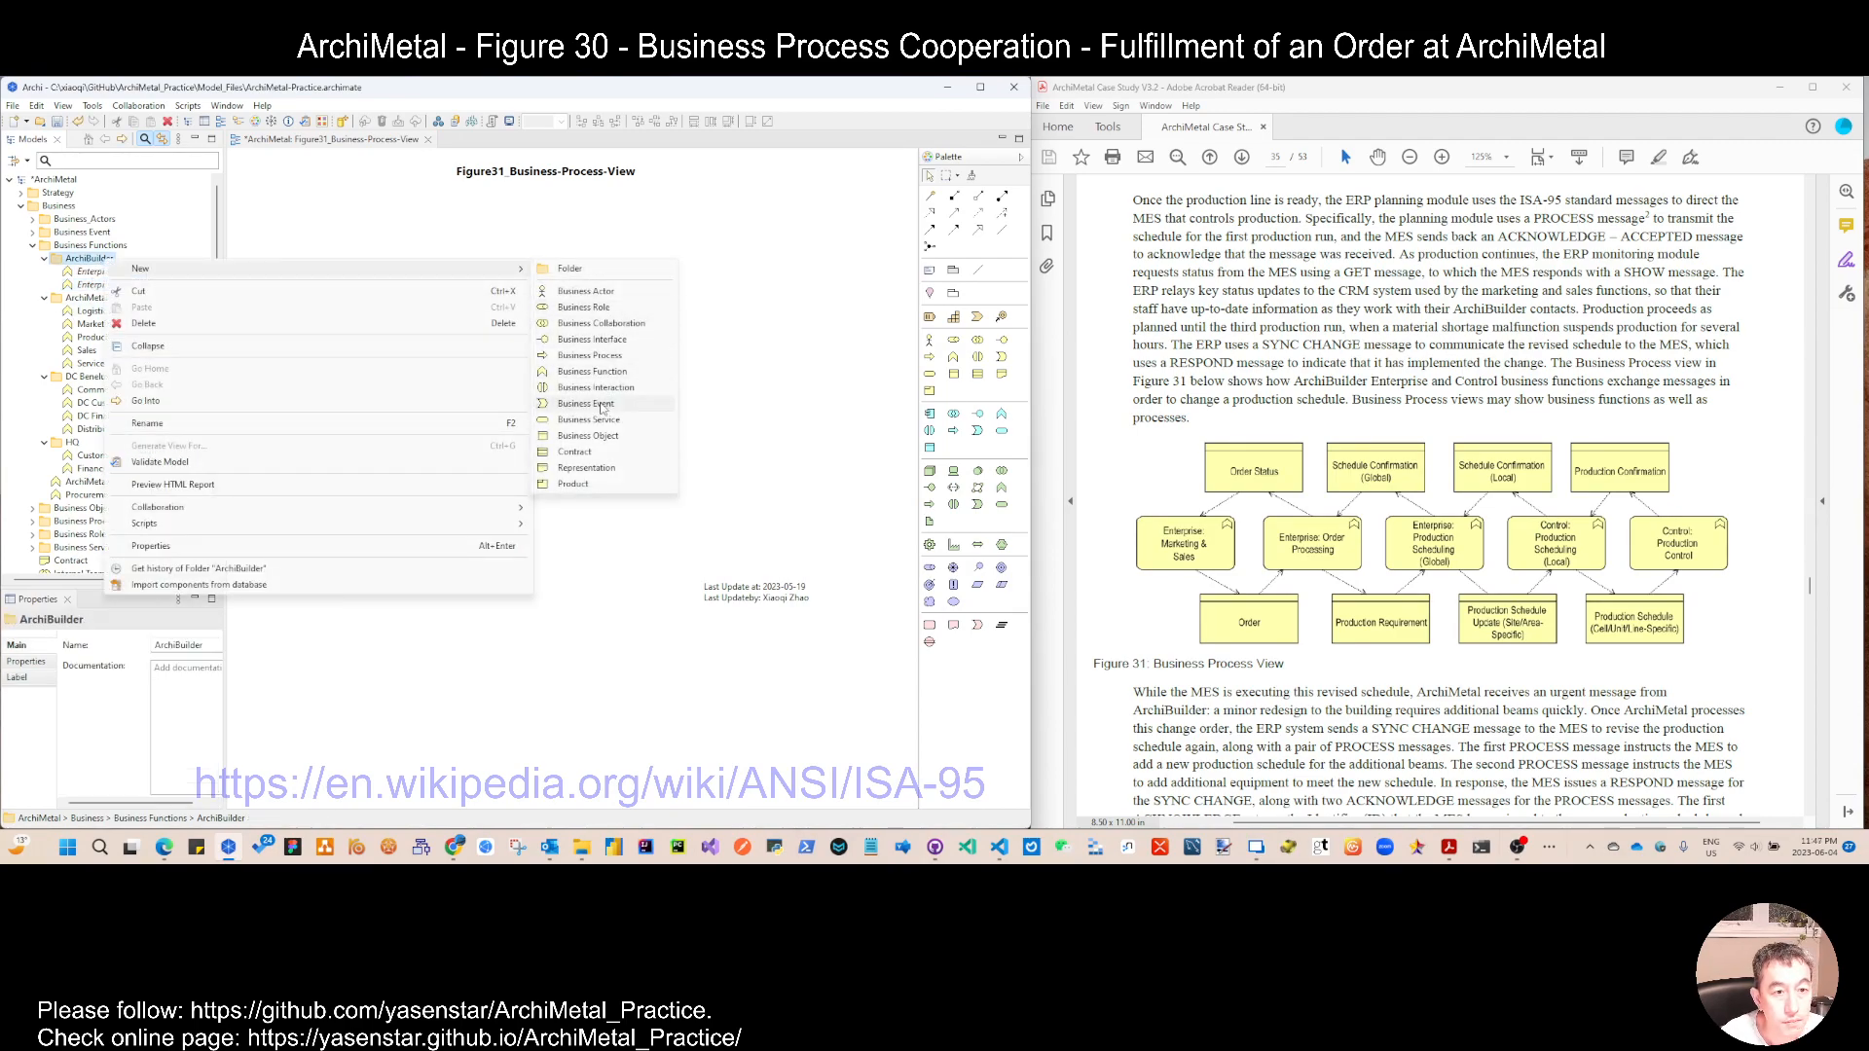
click(610, 371)
text(Enterprise)
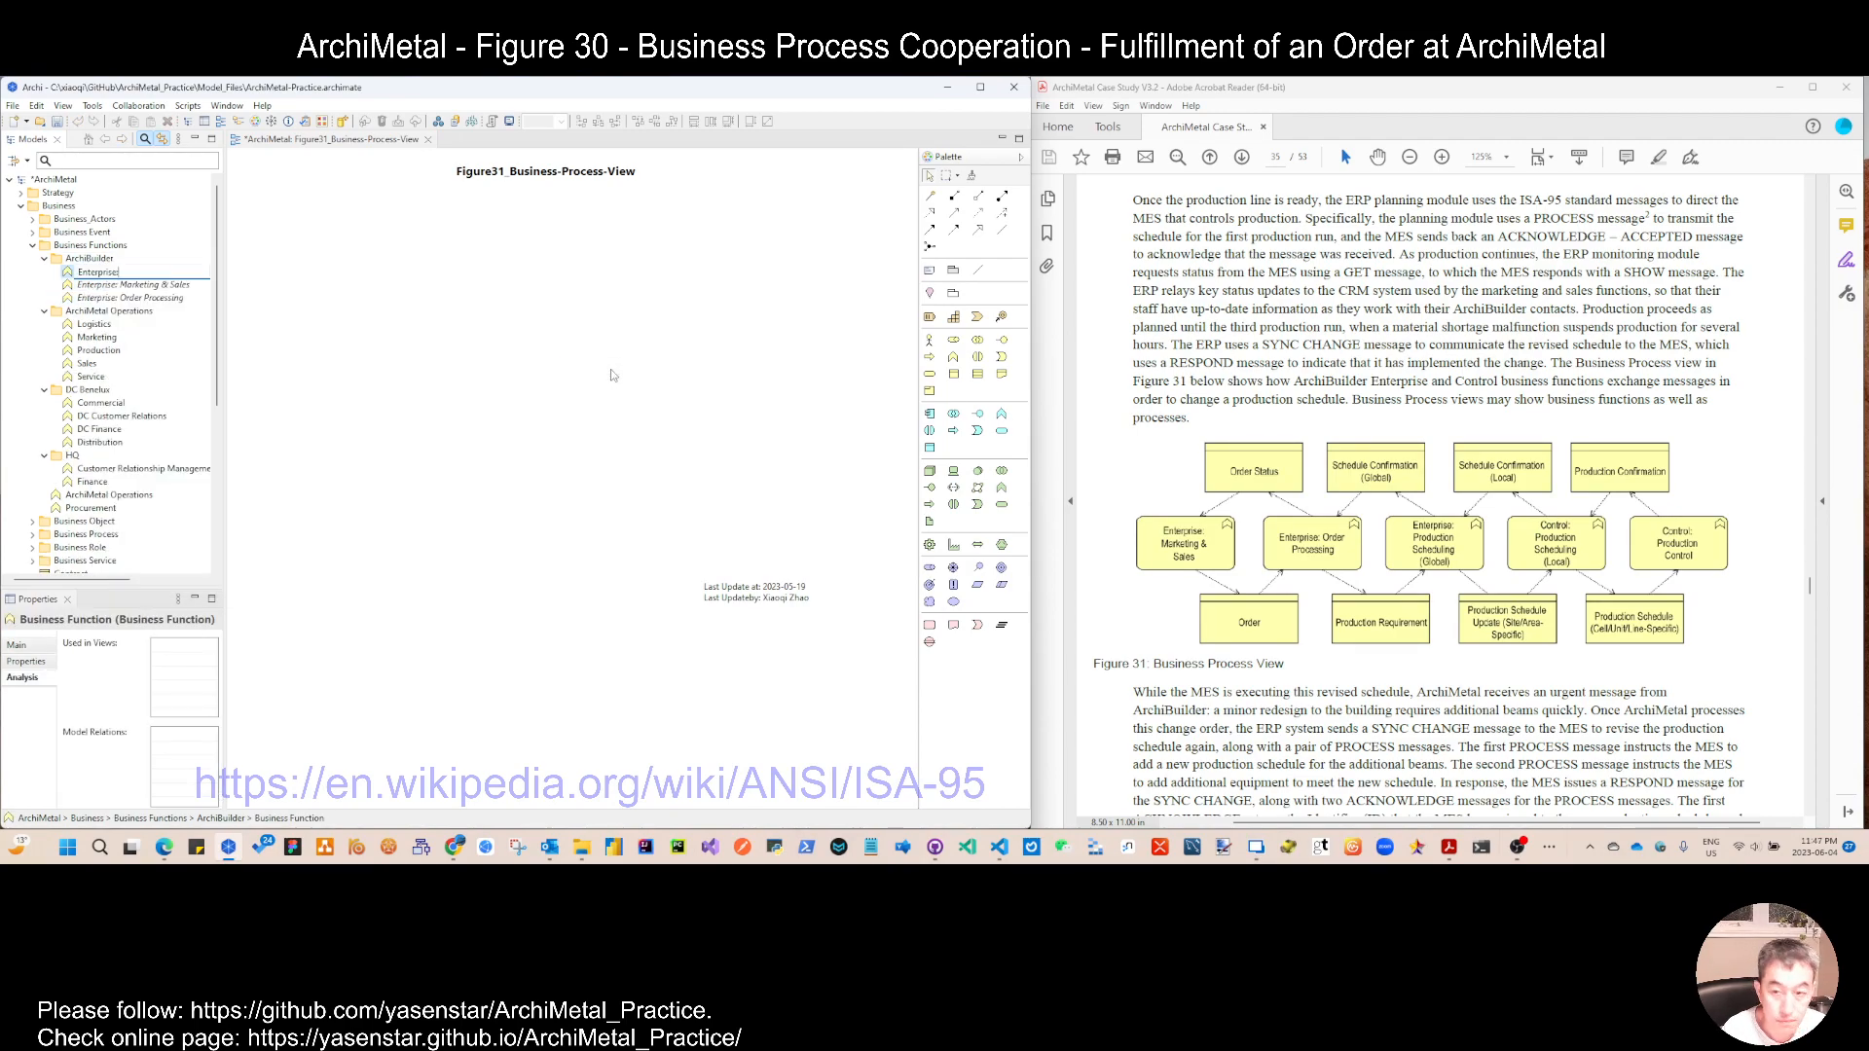
text(: Produ)
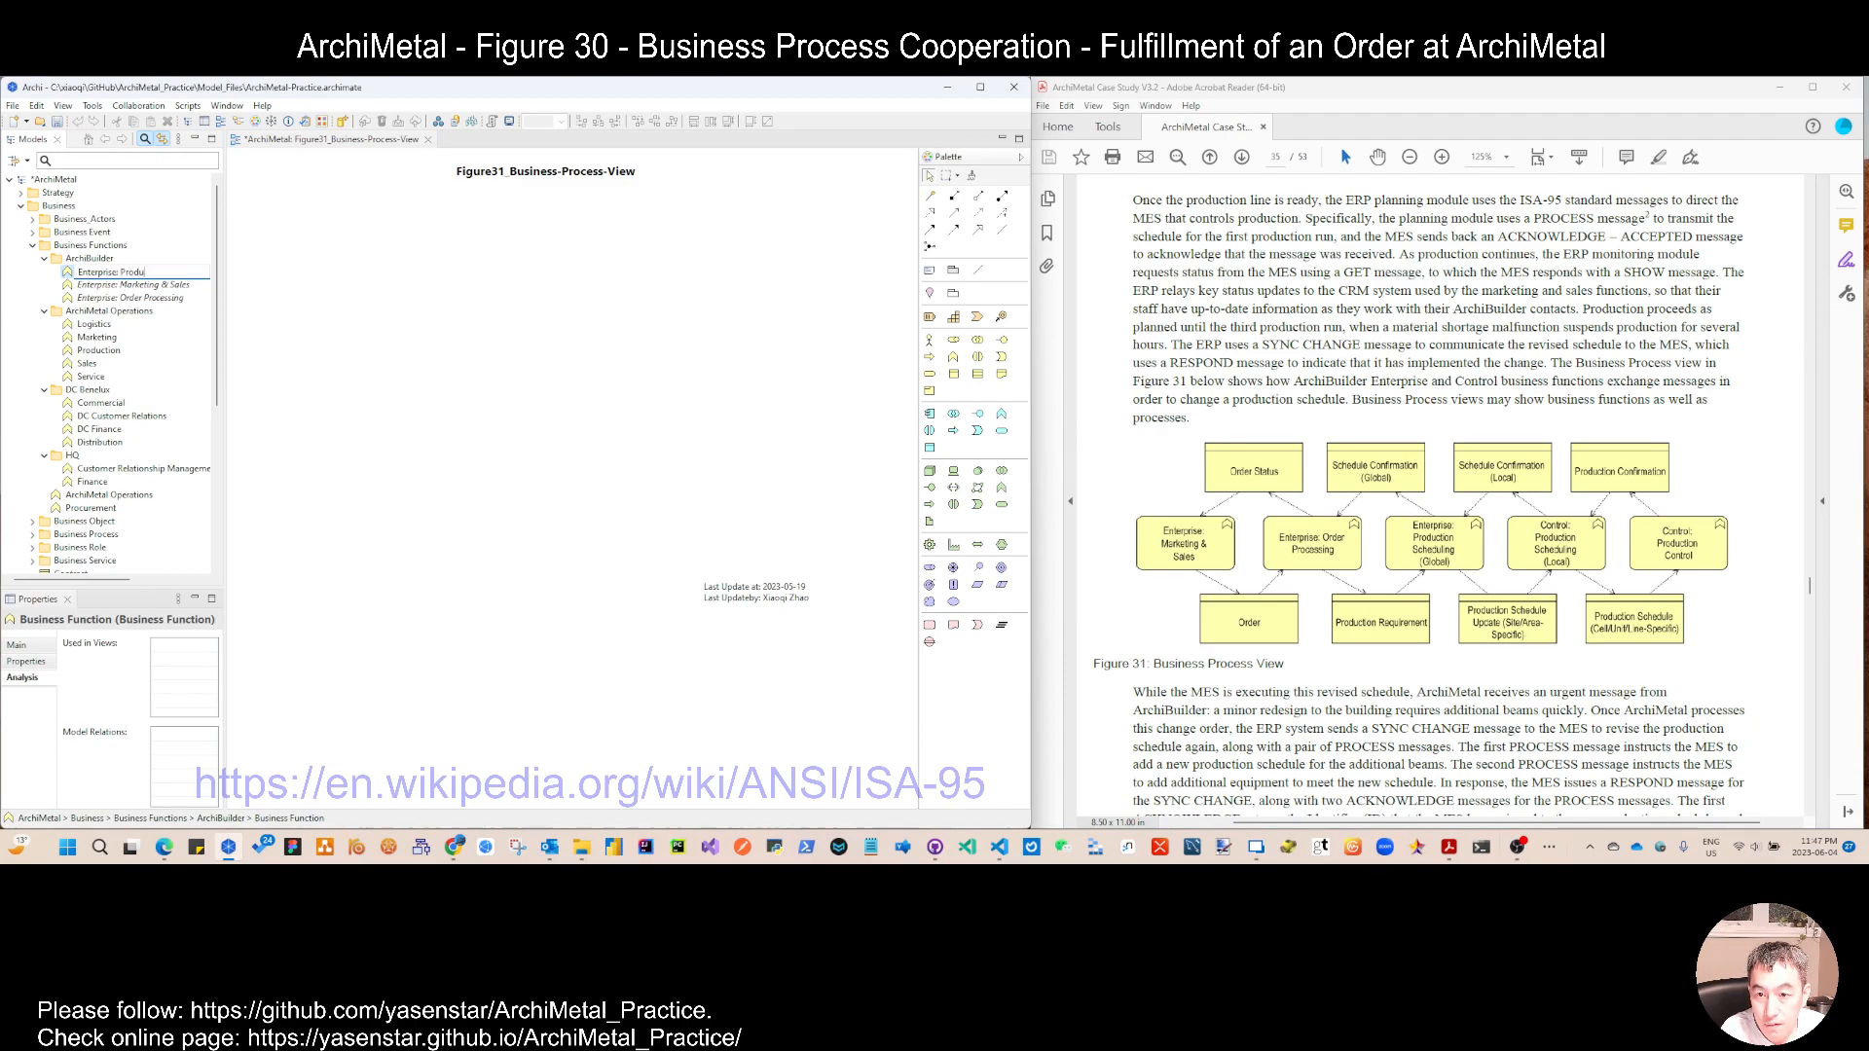
text(ction Scheduling (Global))
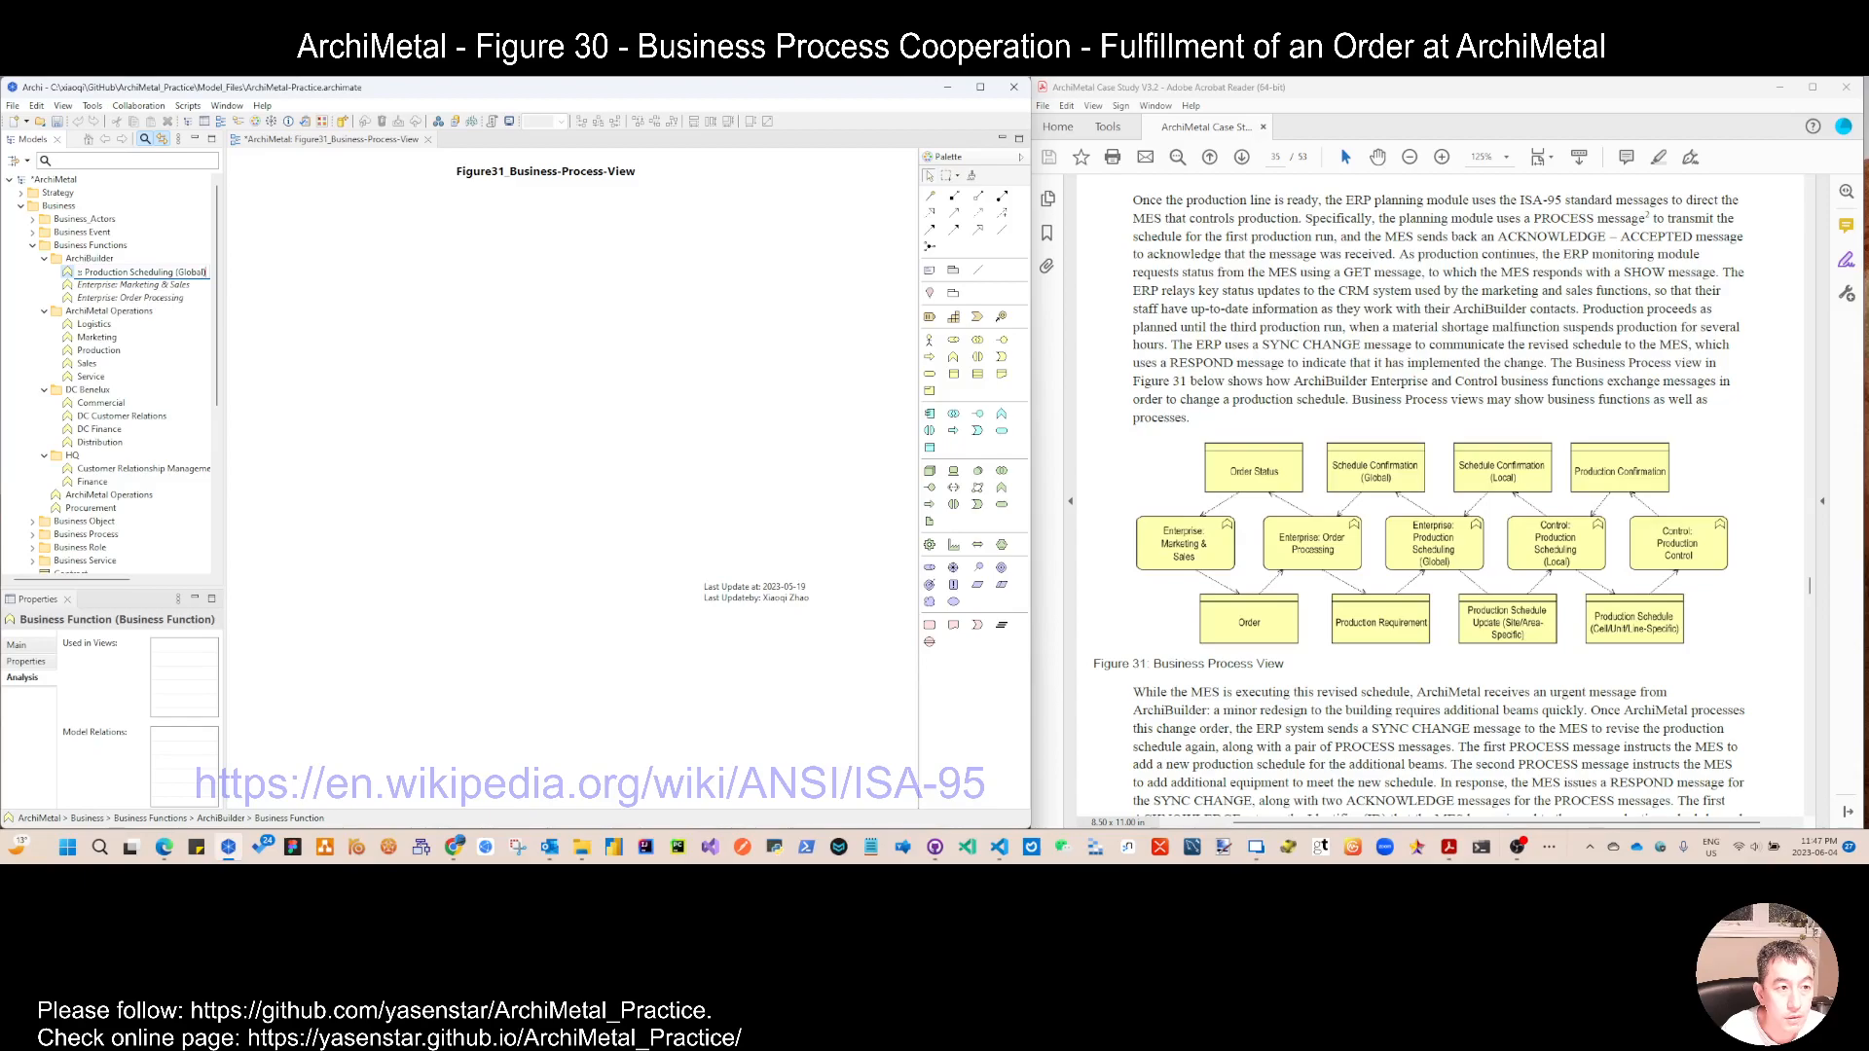
key(Return)
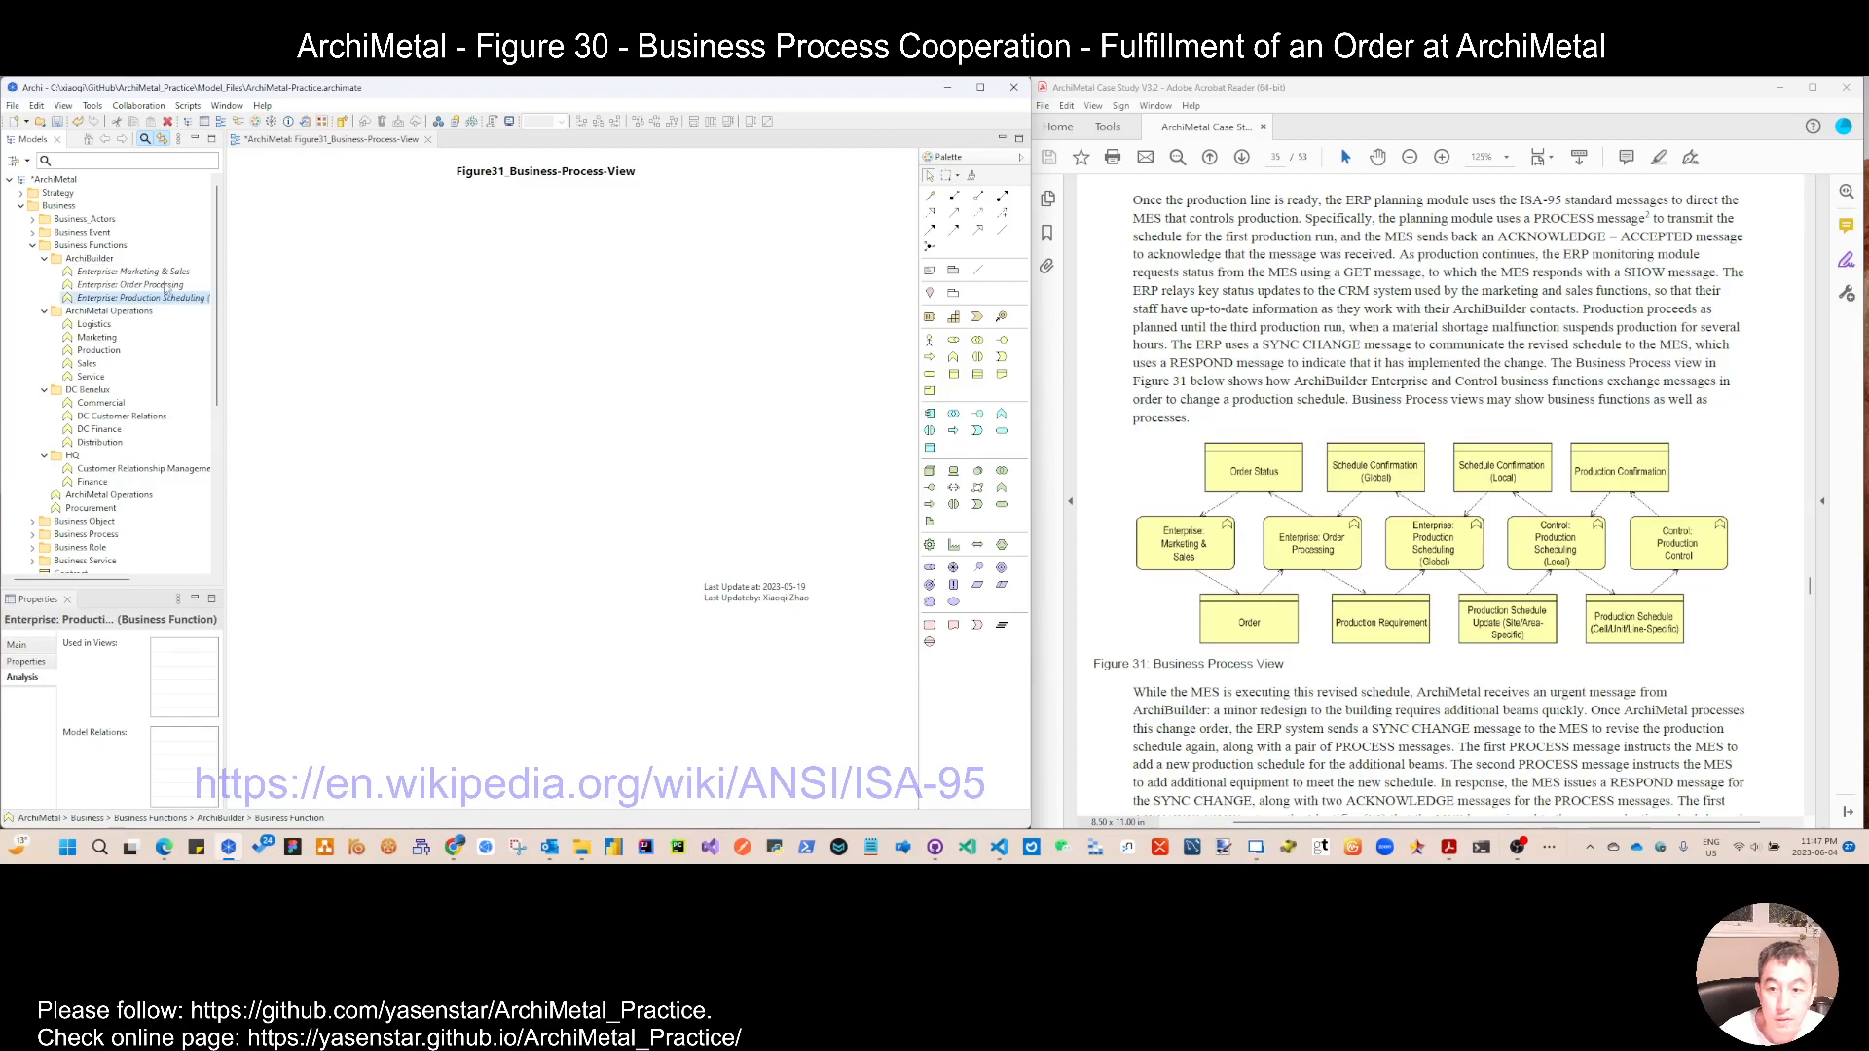
Step: Add a business function named Control: Production Scheduling (Local) to the ArchiBuilder folder
right_click(97, 258)
mouse_move(467, 266)
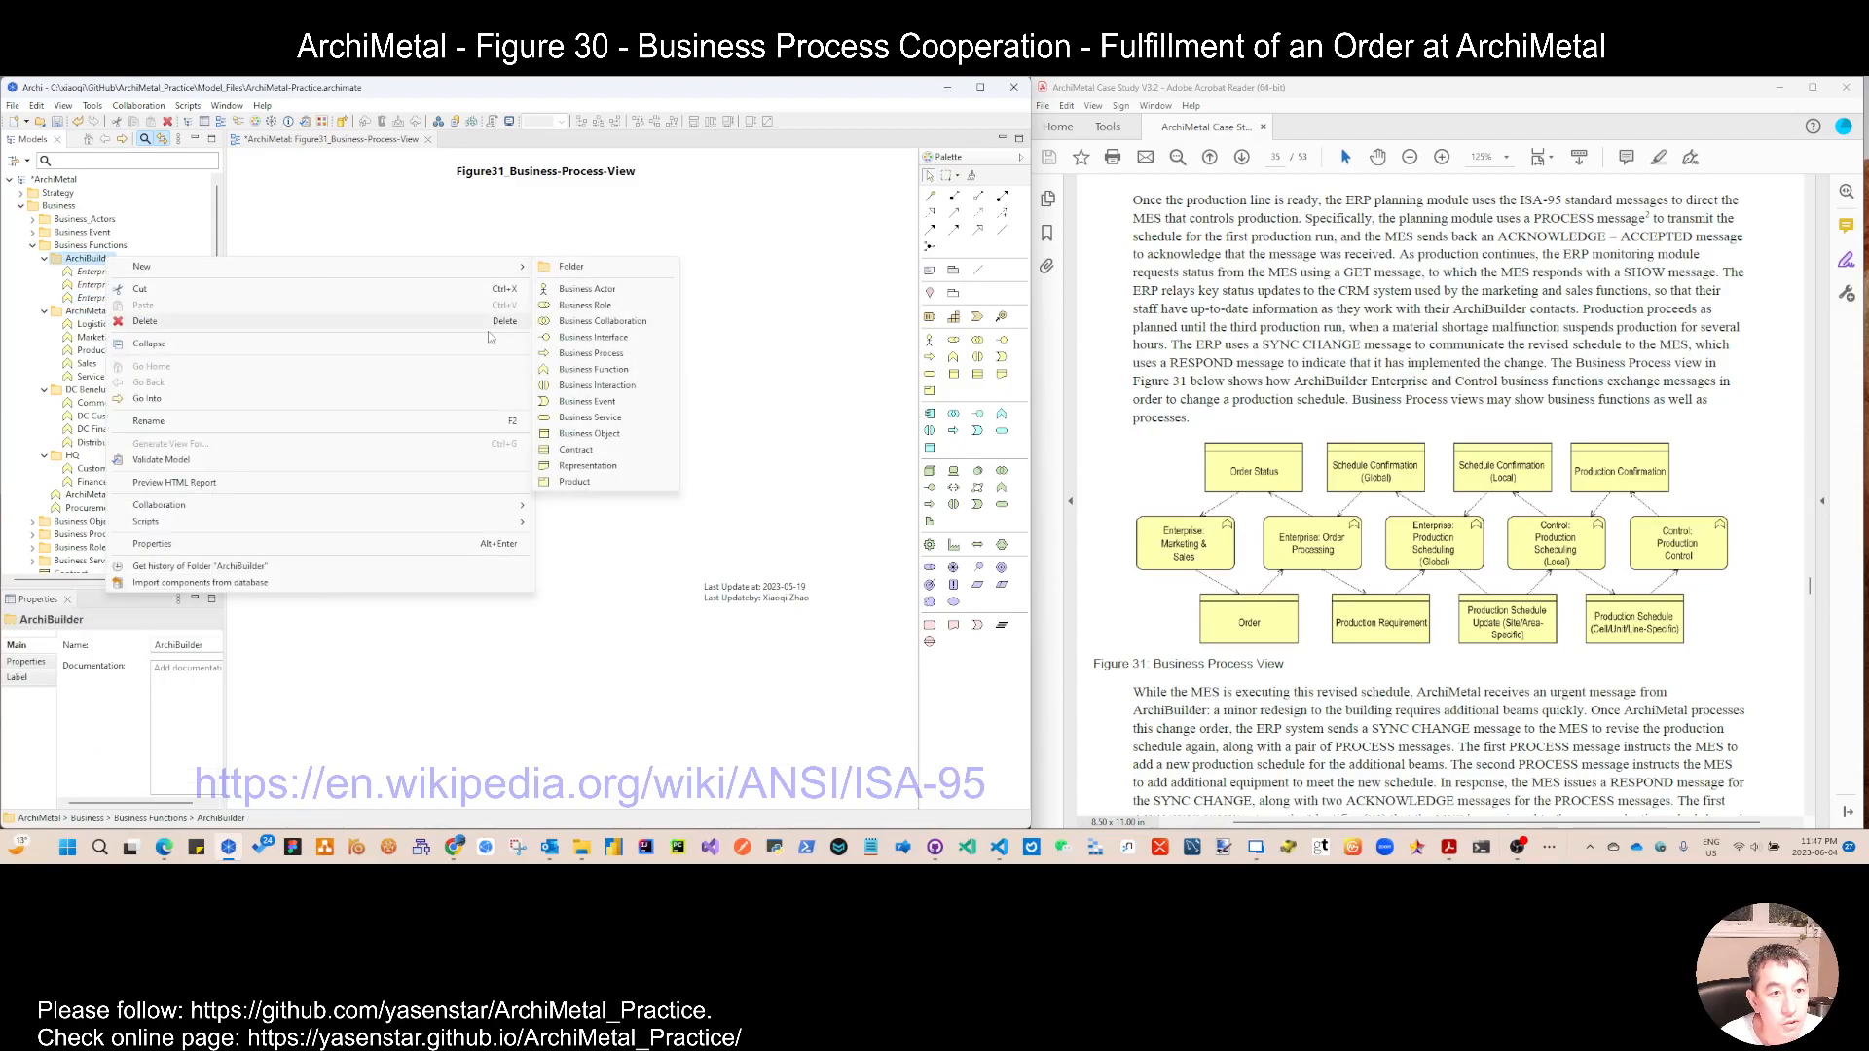
click(608, 371)
text(Control: Production Schedule)
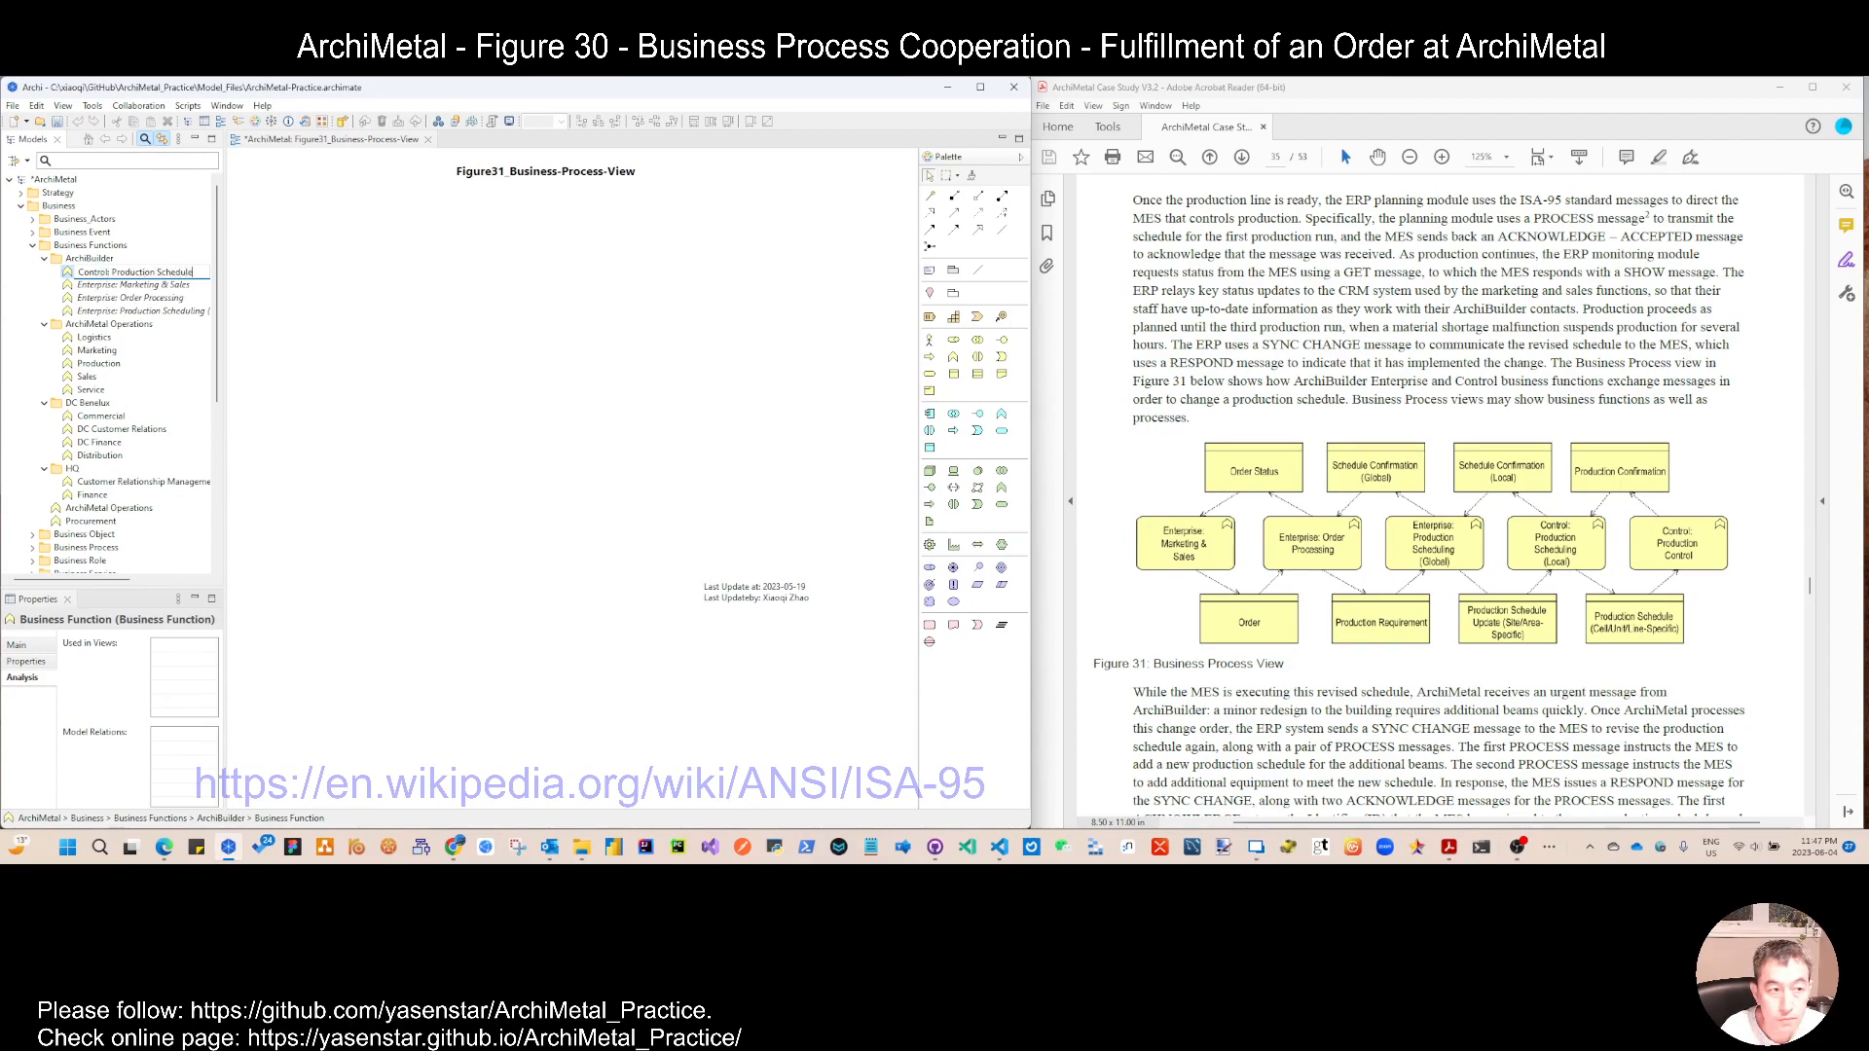
text(Local))
key(Return)
Step: Add a business function named Control: Production Control to the ArchiBuilder folder
right_click(92, 246)
right_click(88, 261)
mouse_move(136, 273)
click(596, 378)
text(Control: Production Control)
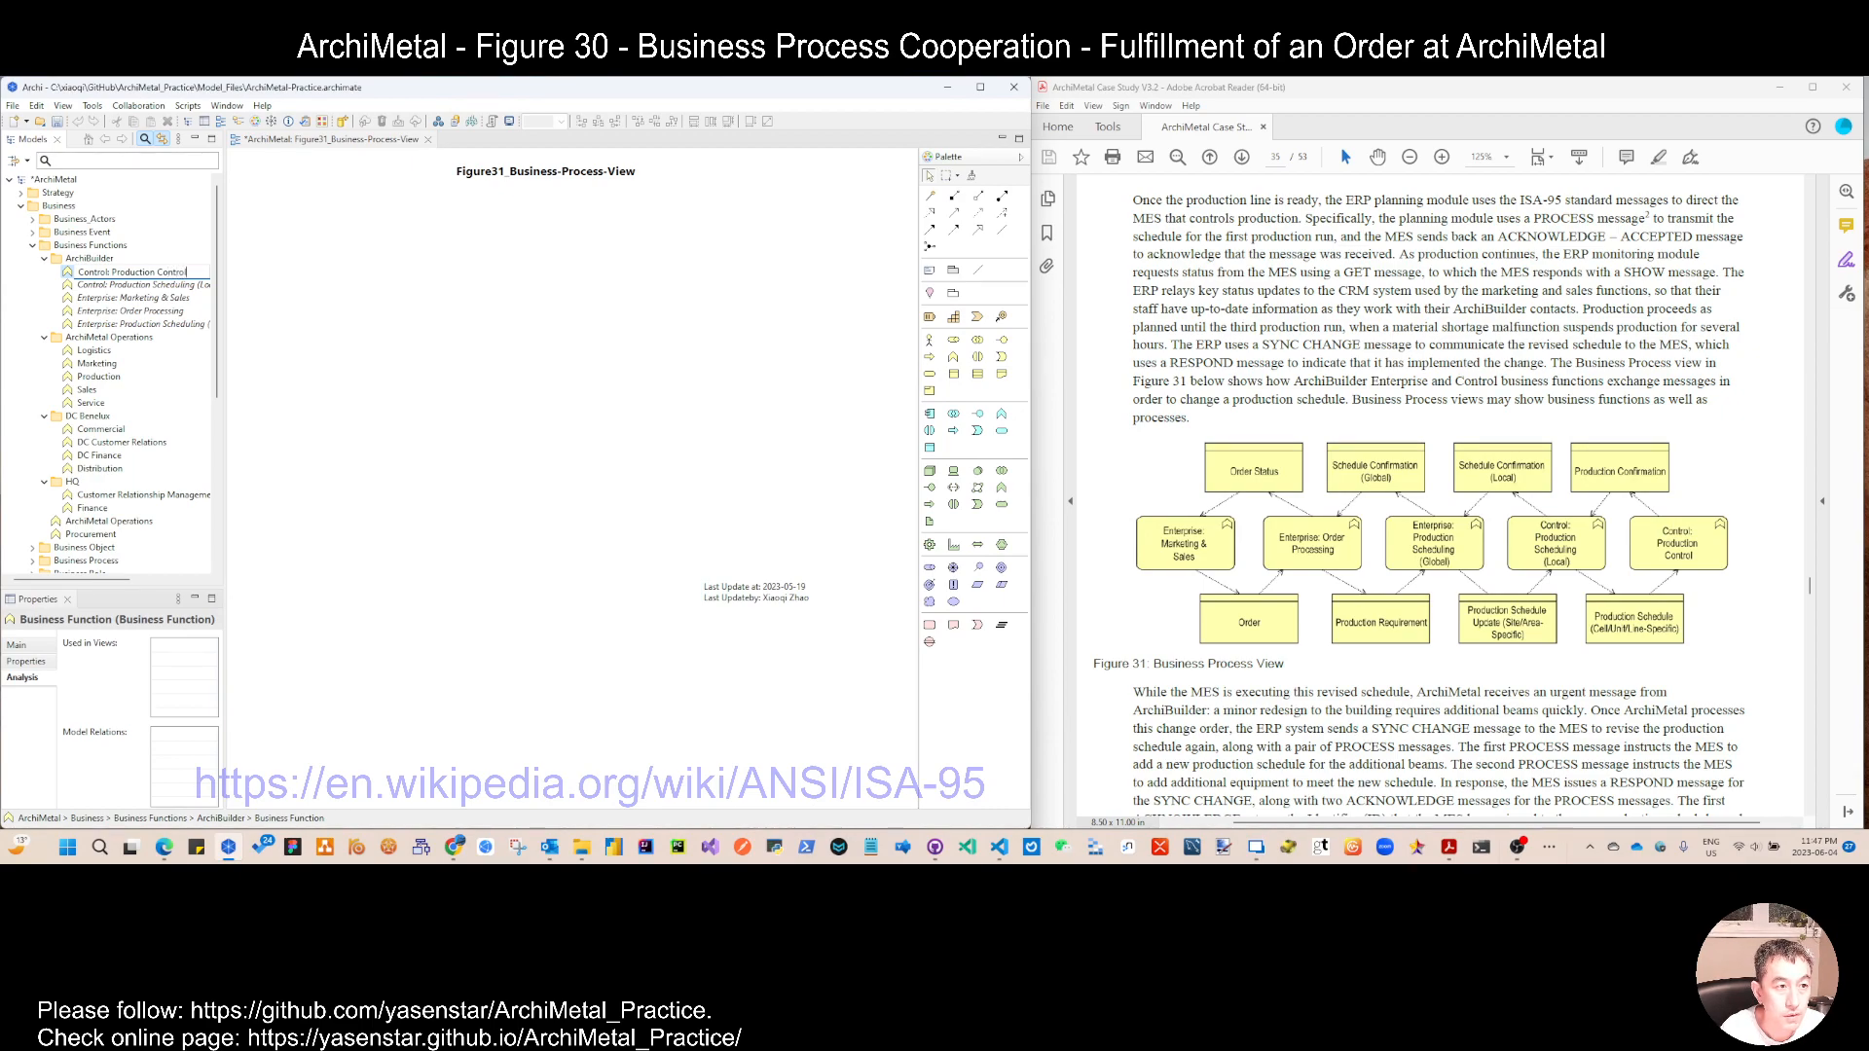
key(Return)
Step: Place all five ArchiBuilder business functions from the model tree onto the middle of the Figure31 view
click(127, 271)
shift+click(146, 324)
drag(146, 324, 526, 417)
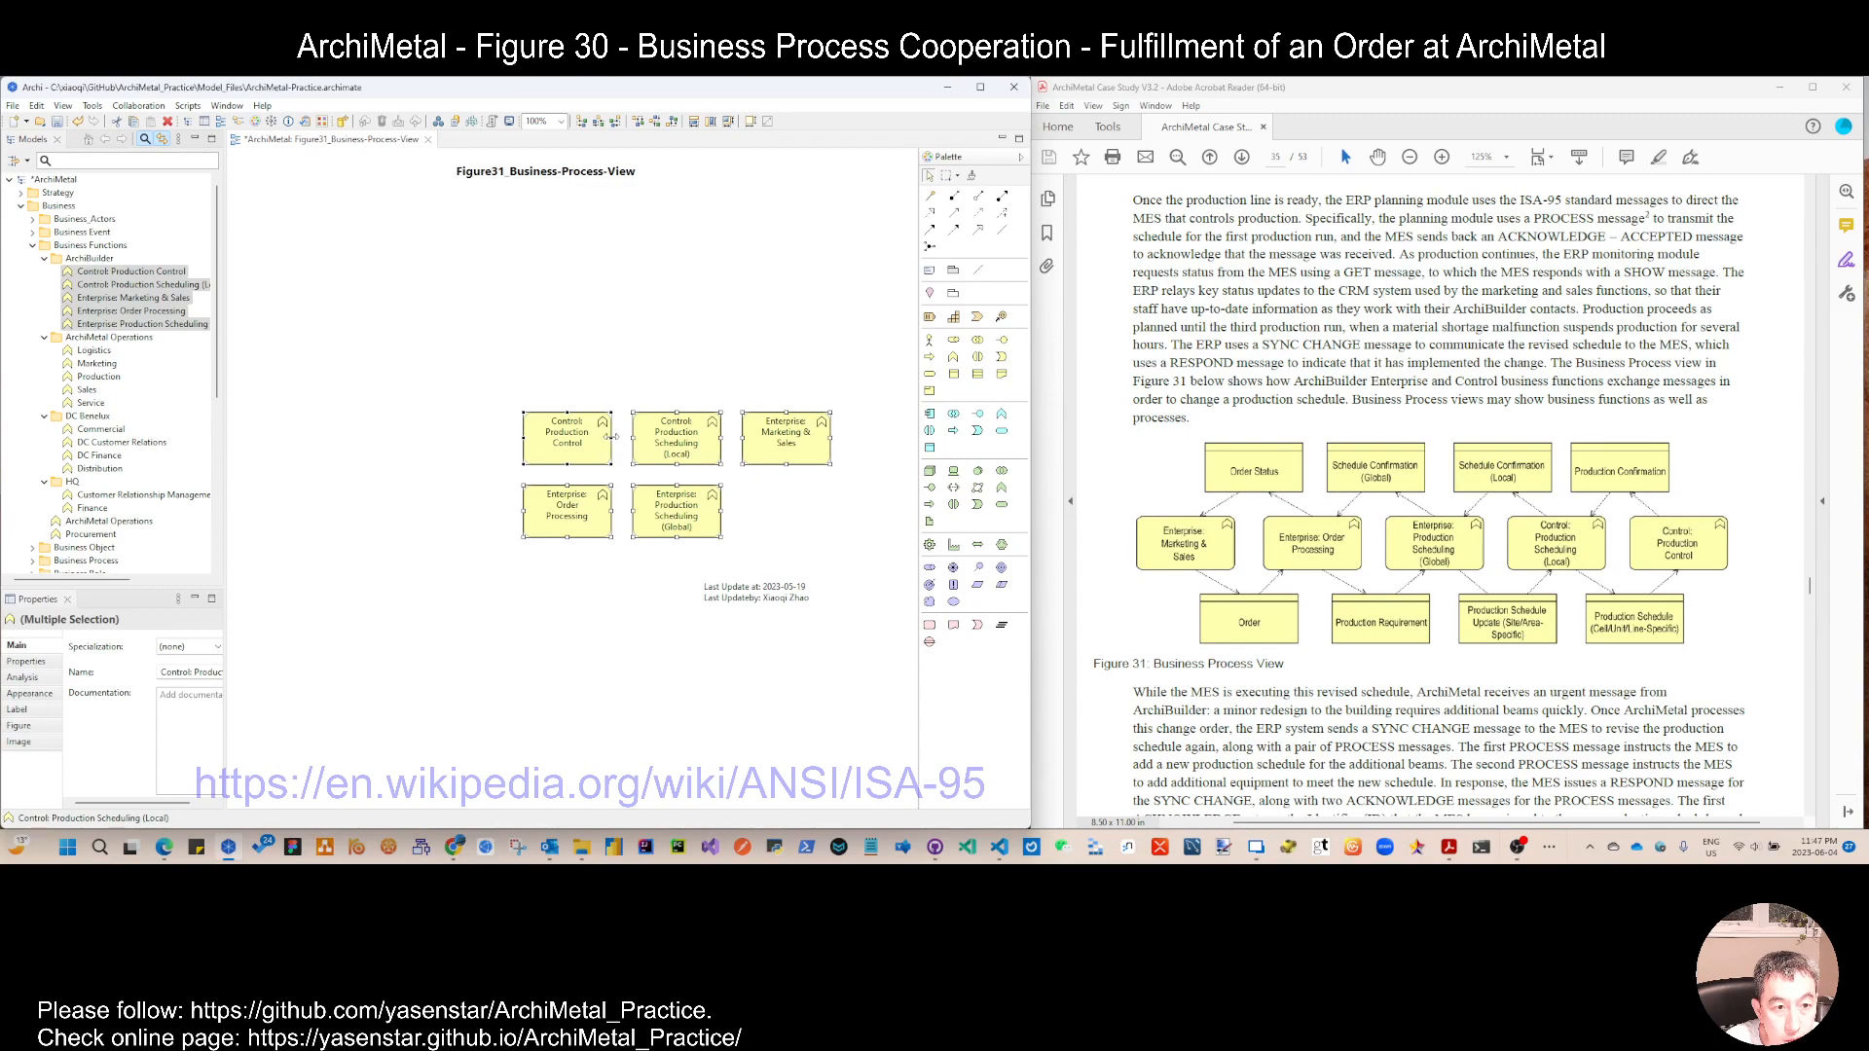
Step: Arrange the functions in one row: Marketing & Sales, Production Scheduling (Local), Production Scheduling (Global), Order Processing, Production Control
click(794, 455)
drag(794, 454, 314, 331)
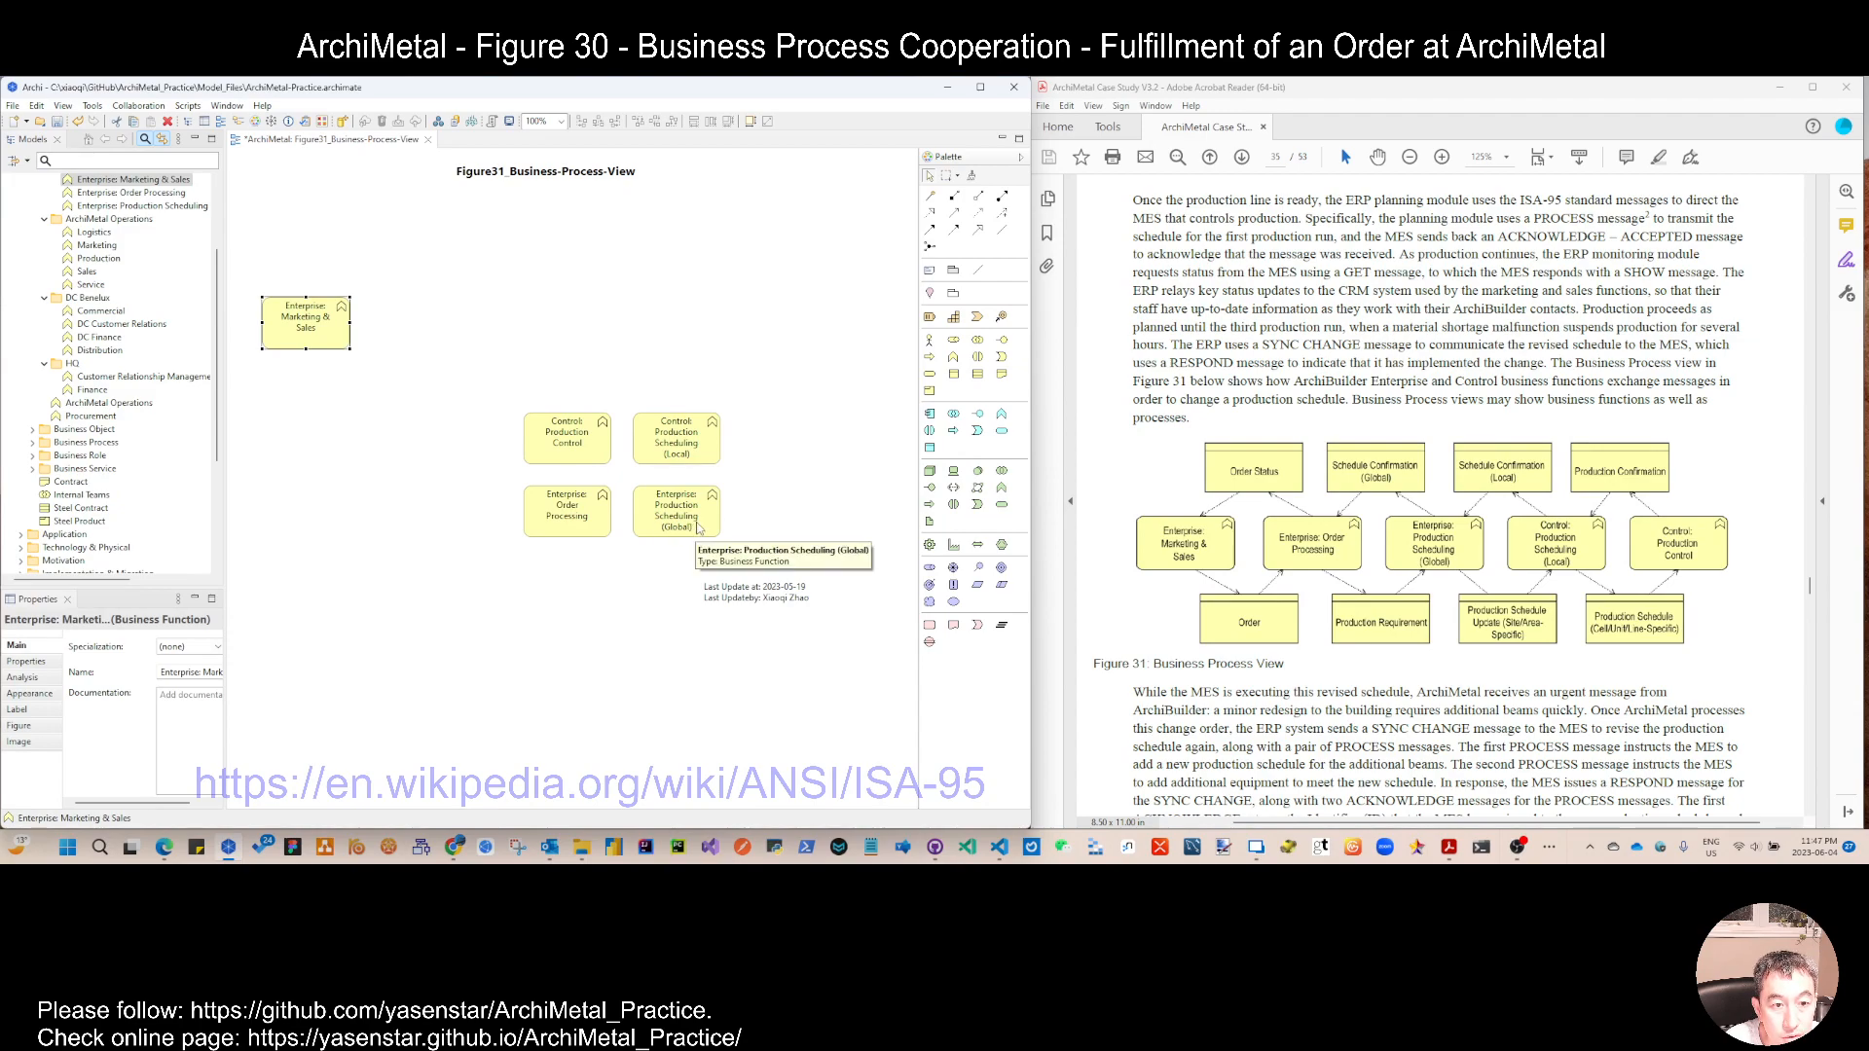
drag(681, 459, 464, 348)
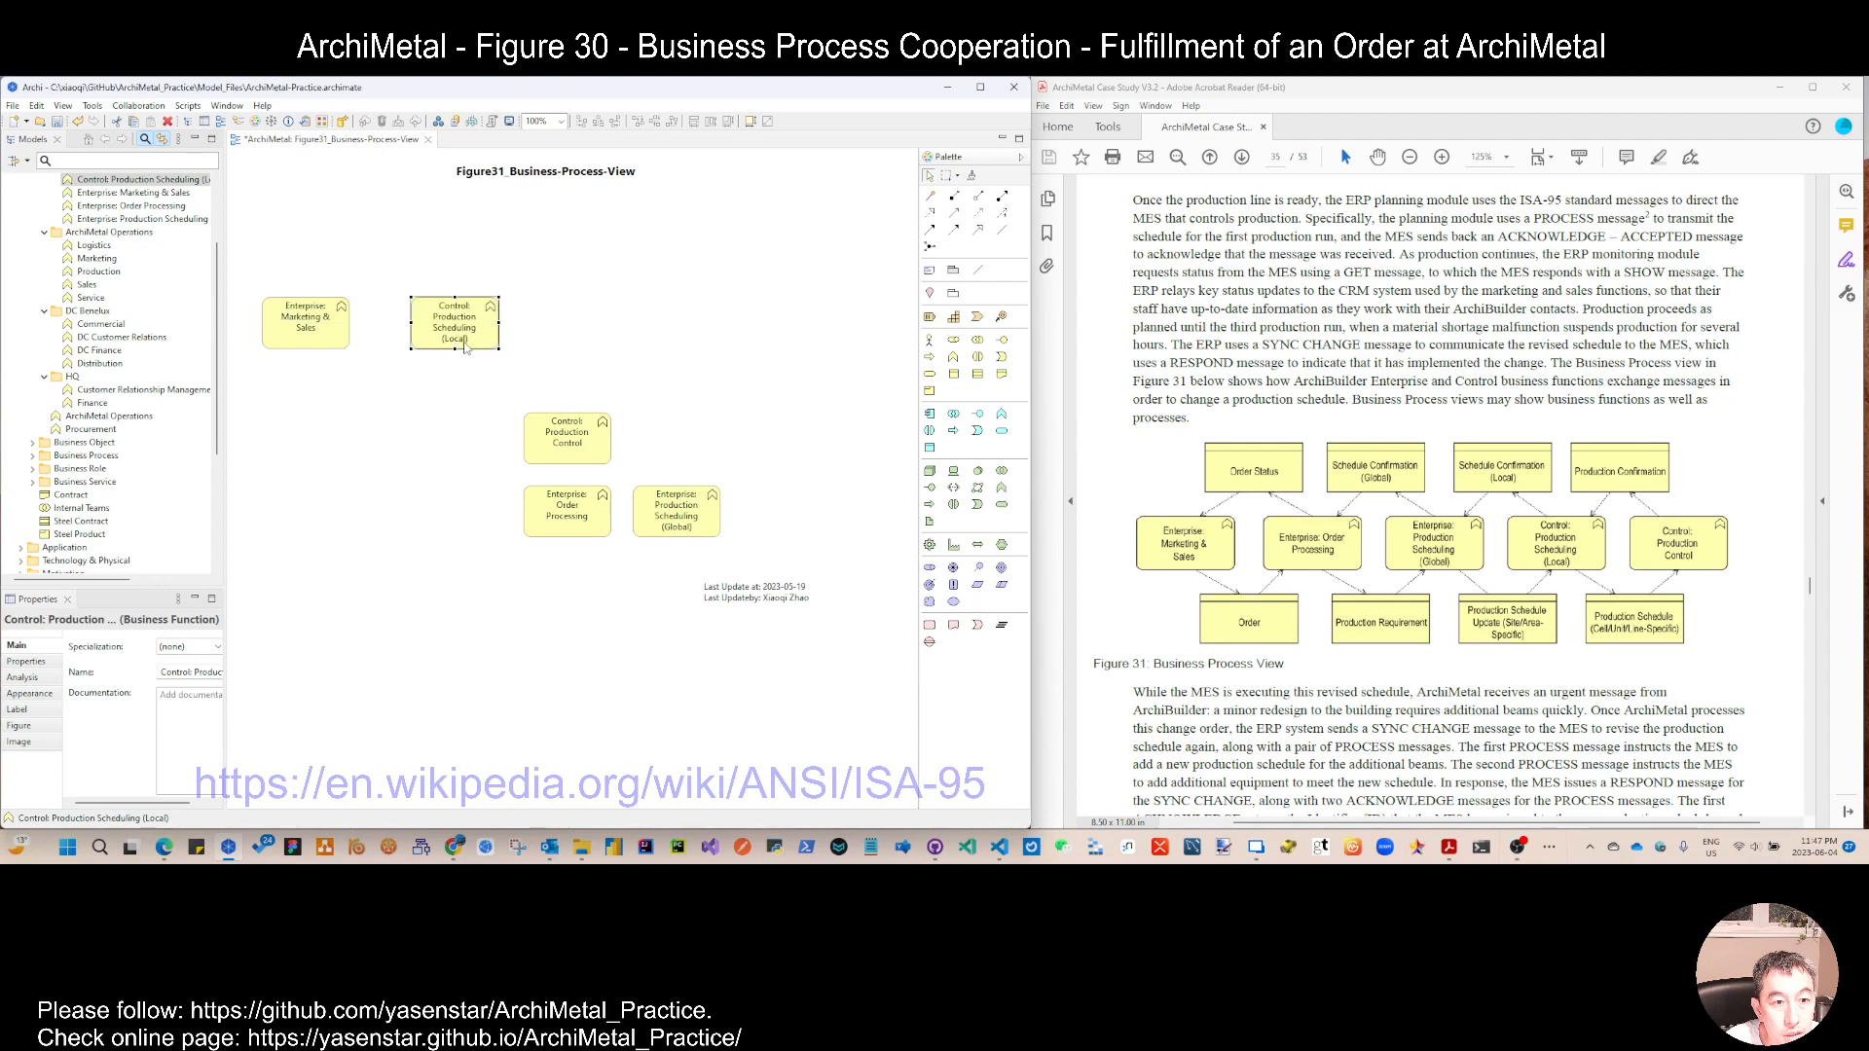
drag(699, 528, 629, 341)
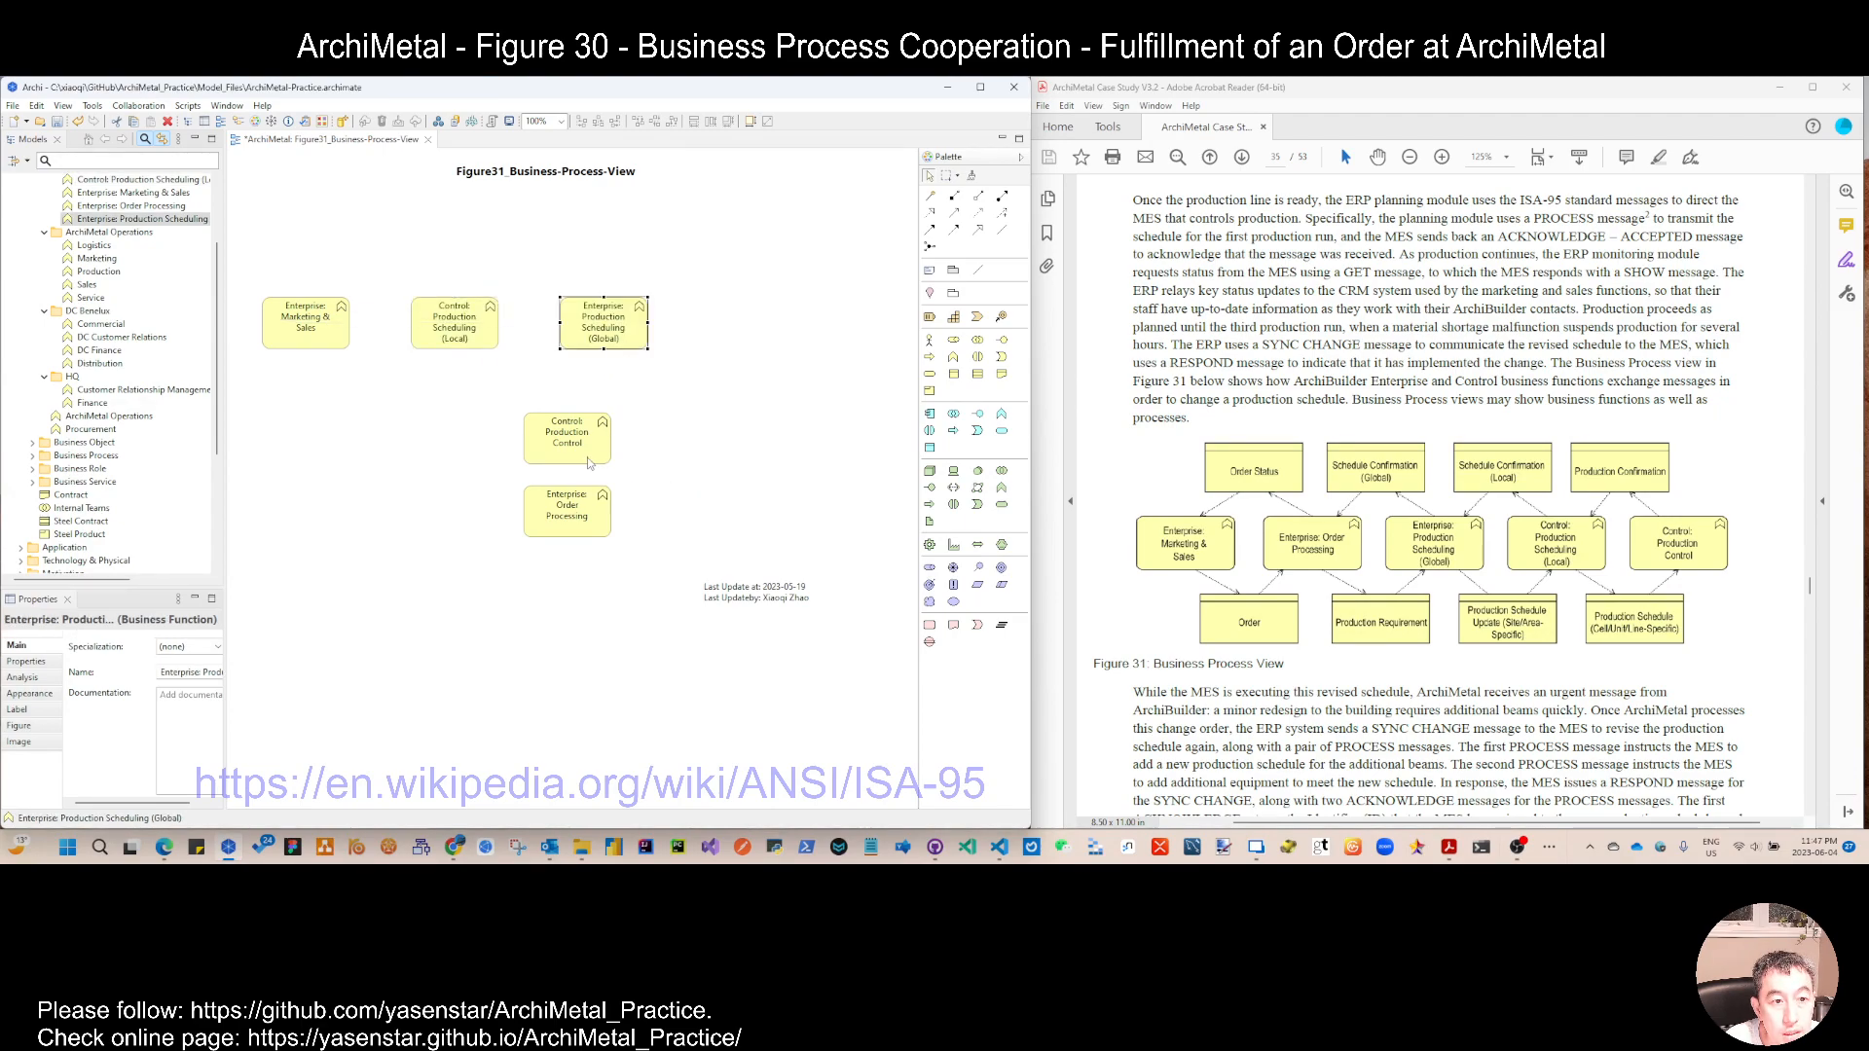
drag(574, 493, 745, 325)
drag(584, 453, 899, 329)
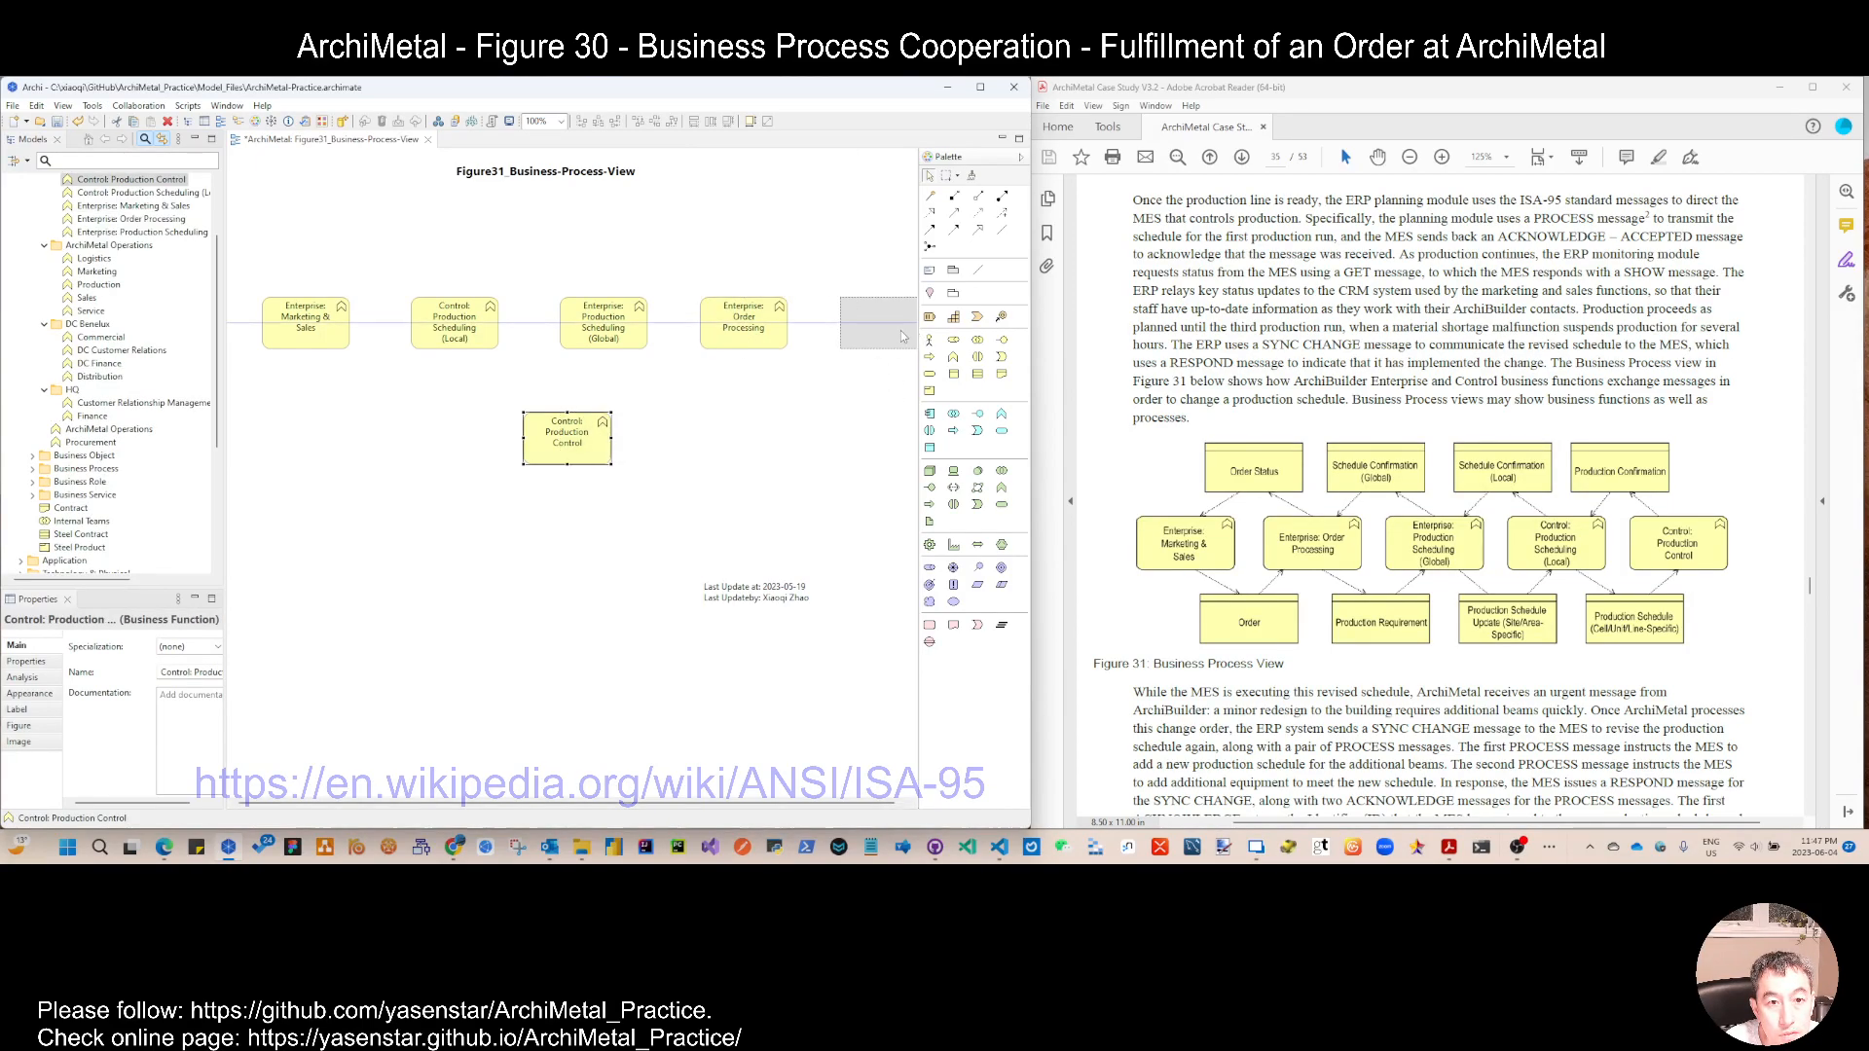
Step: Shift the whole row of five business functions slightly up and to the left
drag(251, 282, 914, 410)
mouse_move(882, 336)
mouse_down()
mouse_move(846, 327)
mouse_move(865, 327)
mouse_up()
click(859, 394)
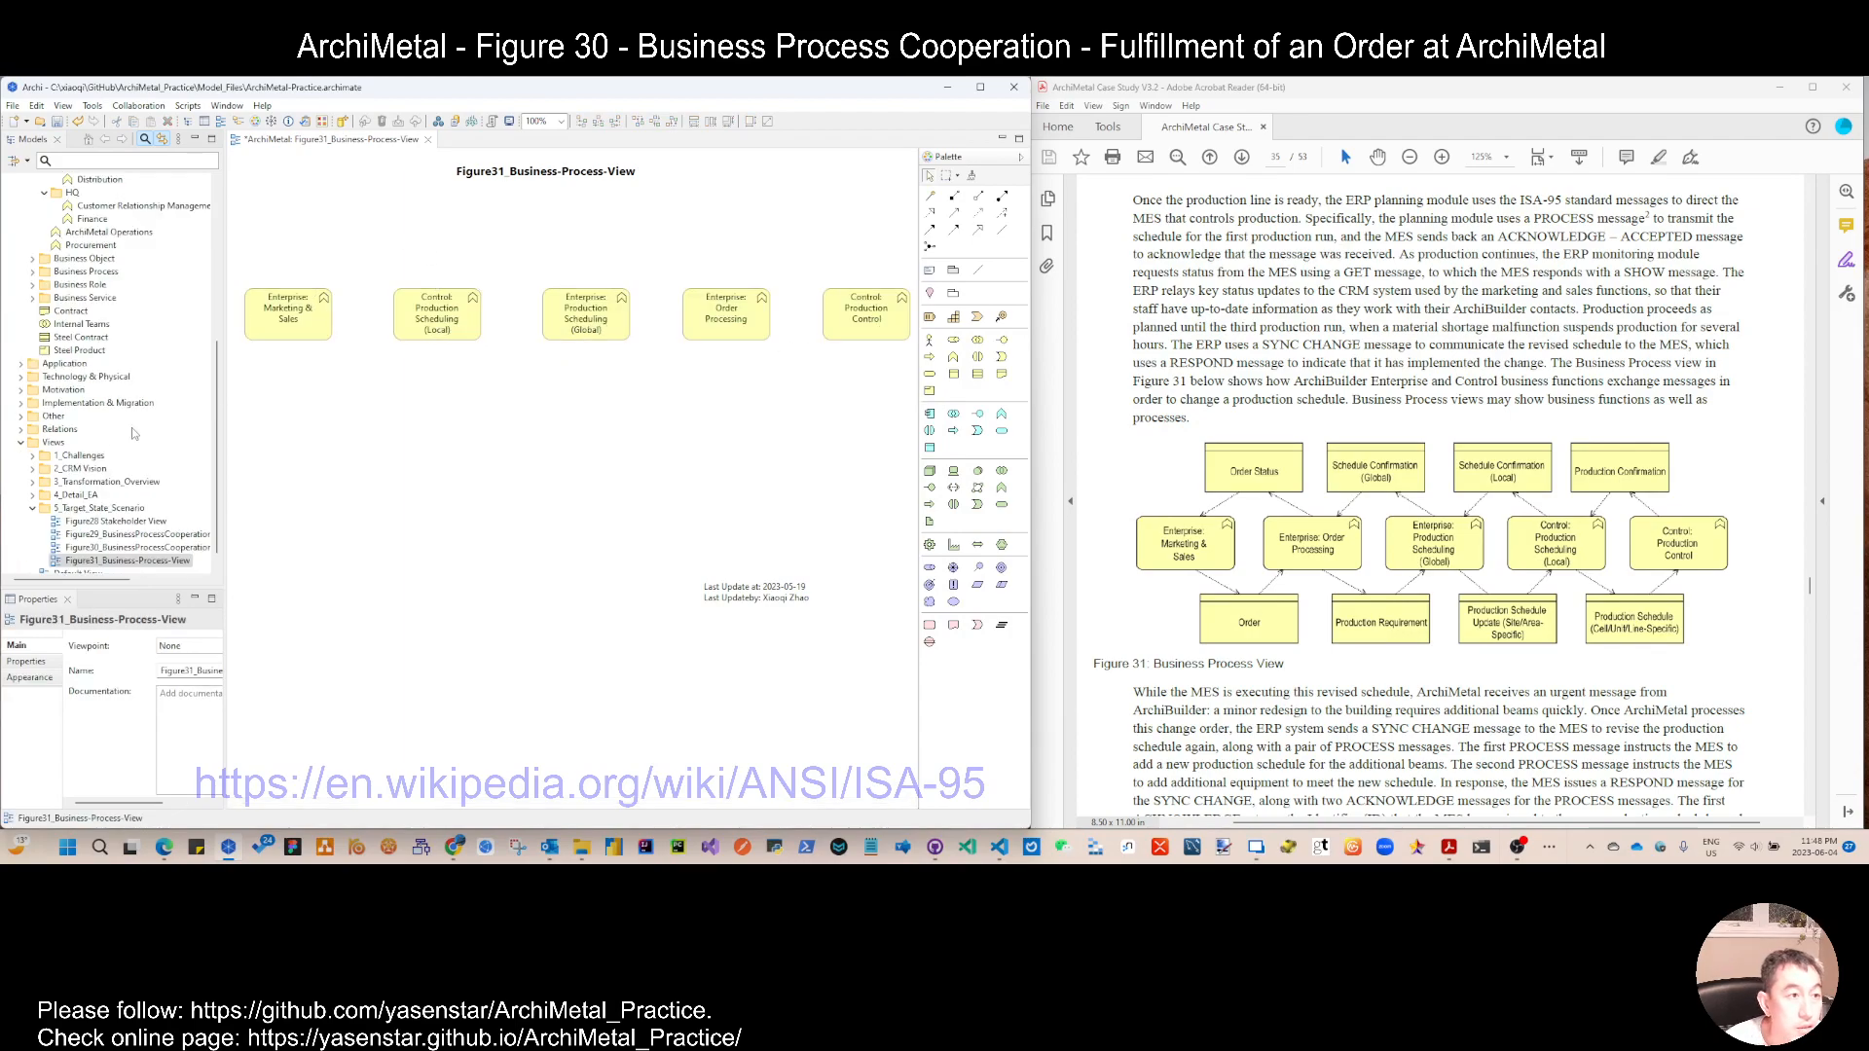
Step: Collapse the Business Functions folder in the model tree and expand the Business Object folder
click(288, 316)
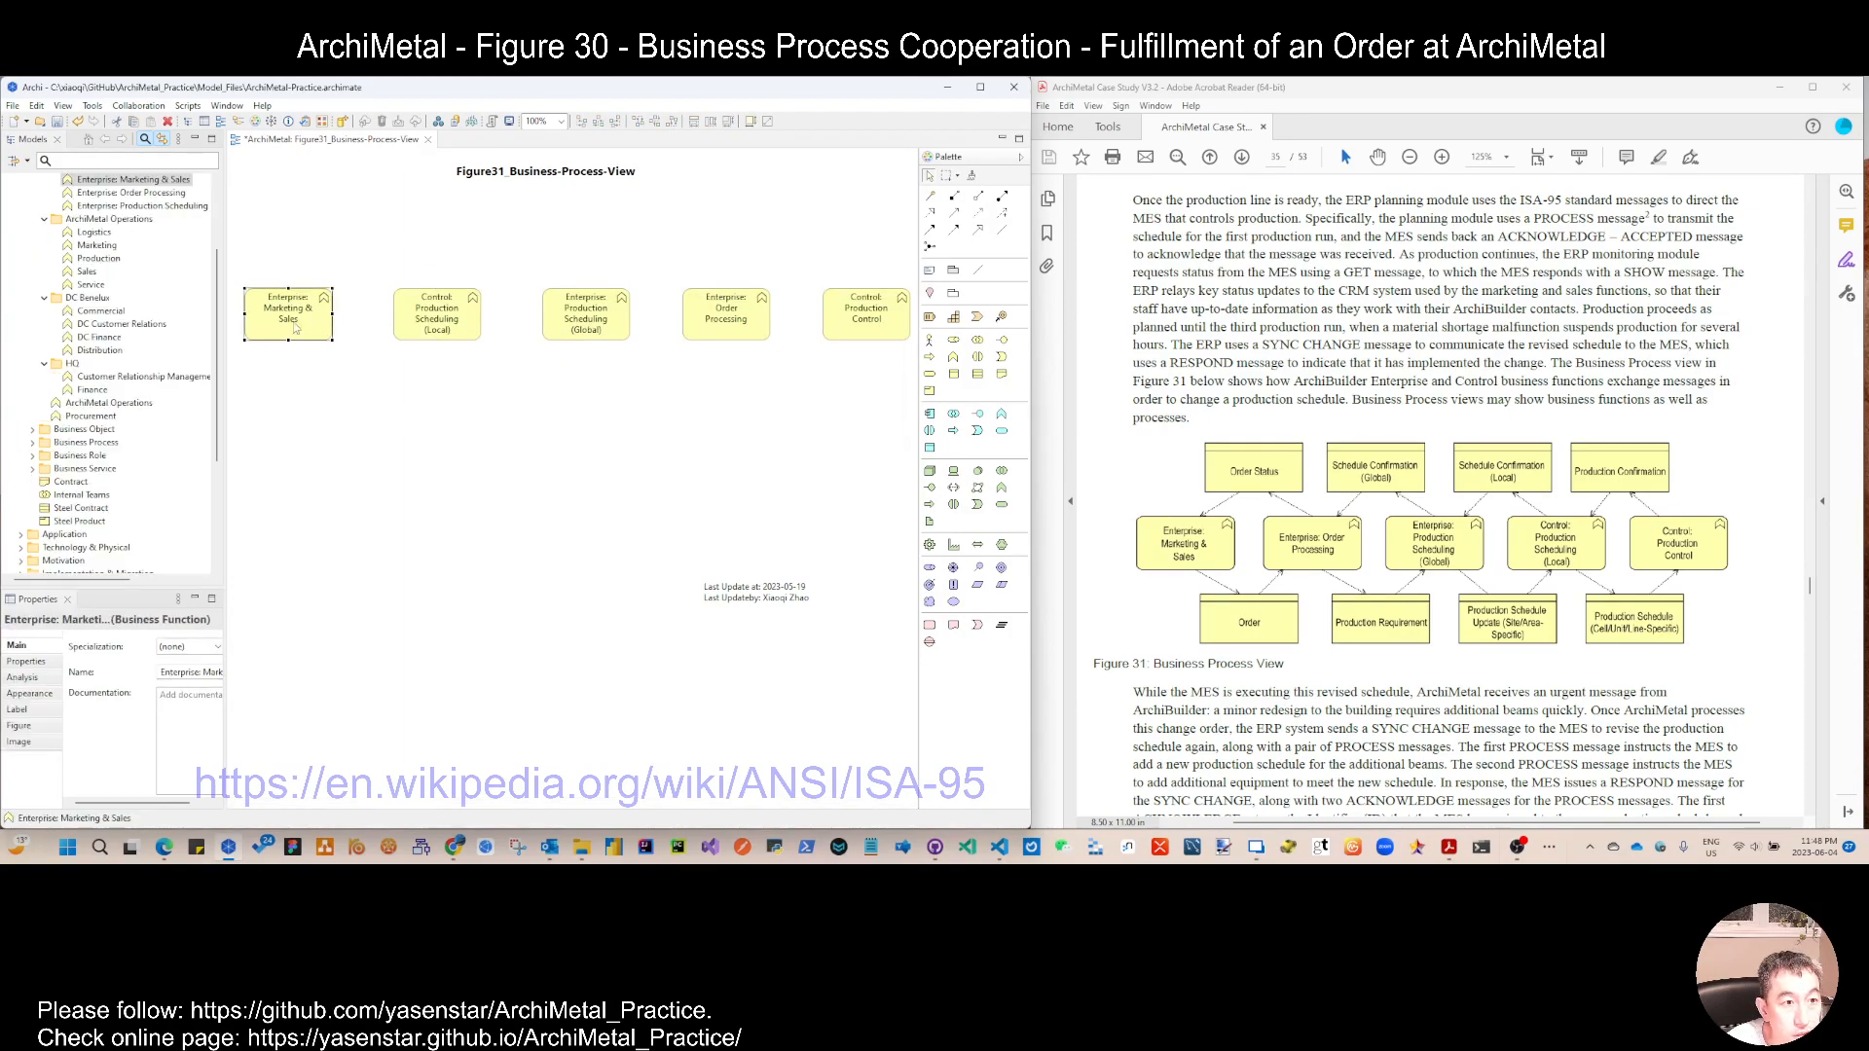
click(43, 263)
click(33, 246)
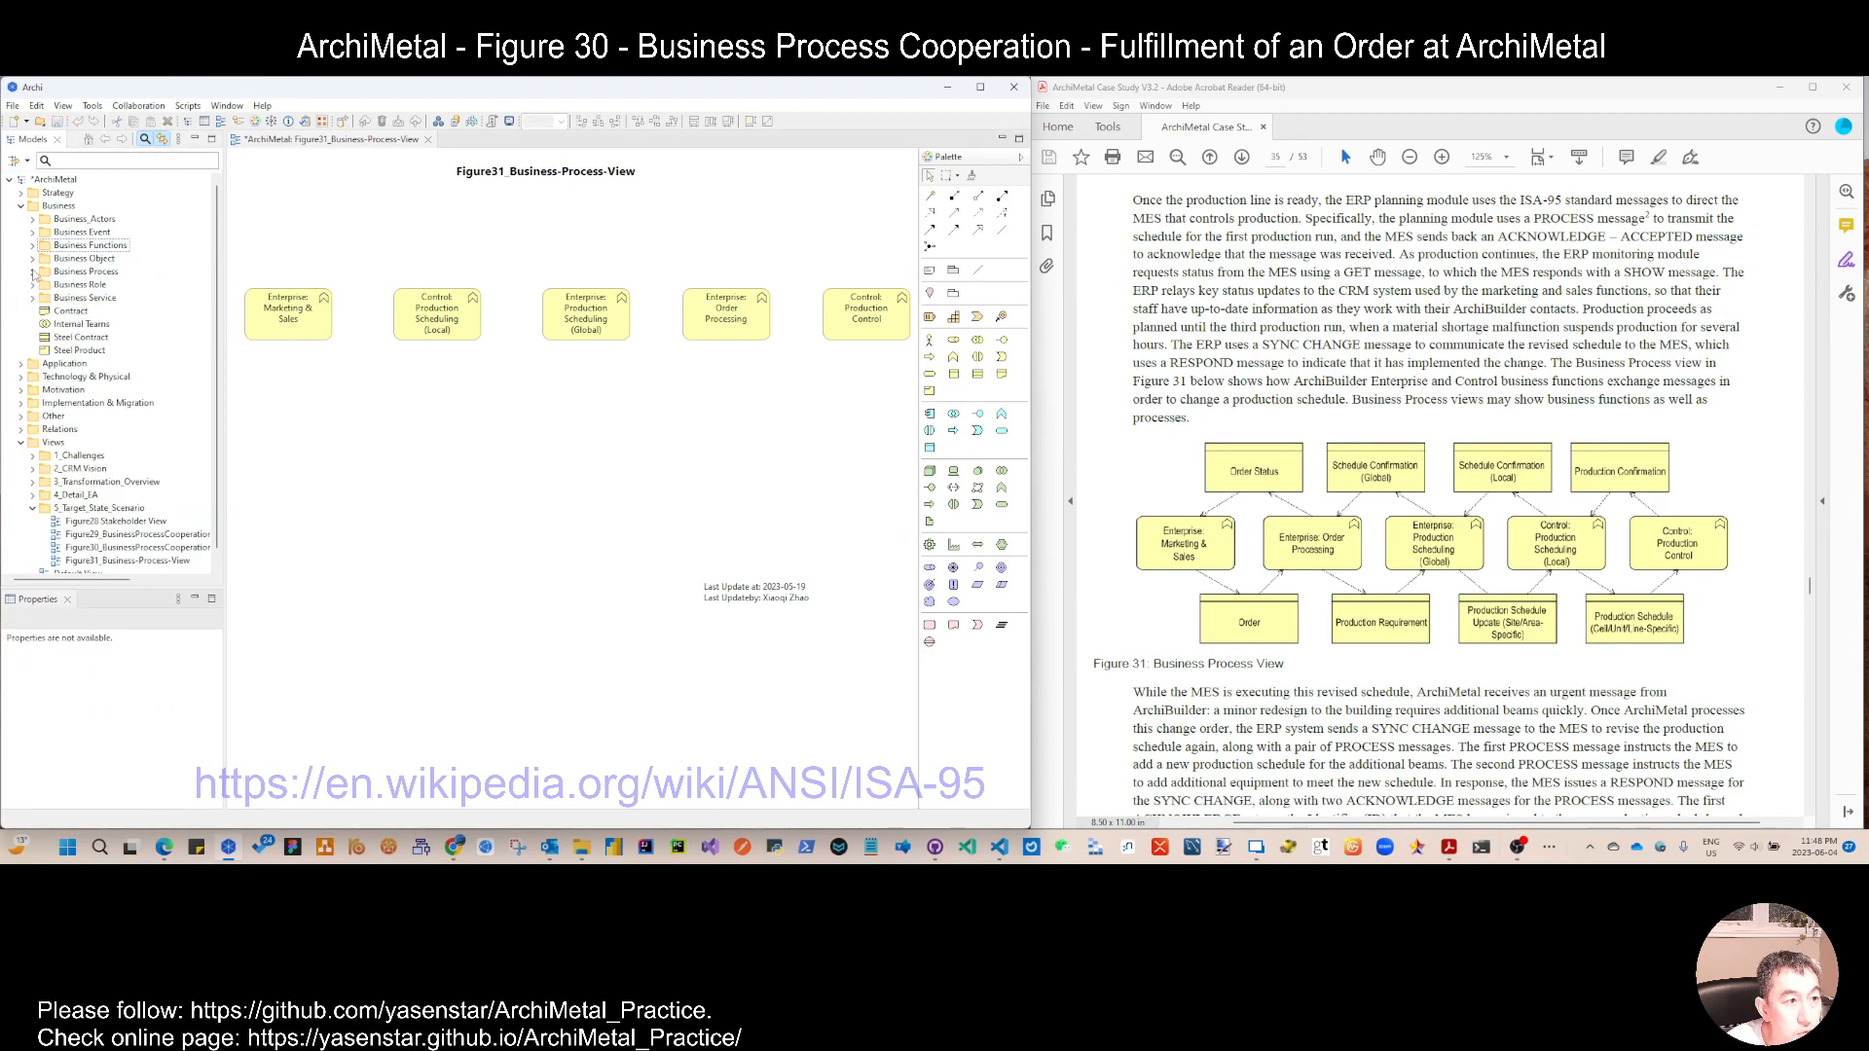
click(32, 258)
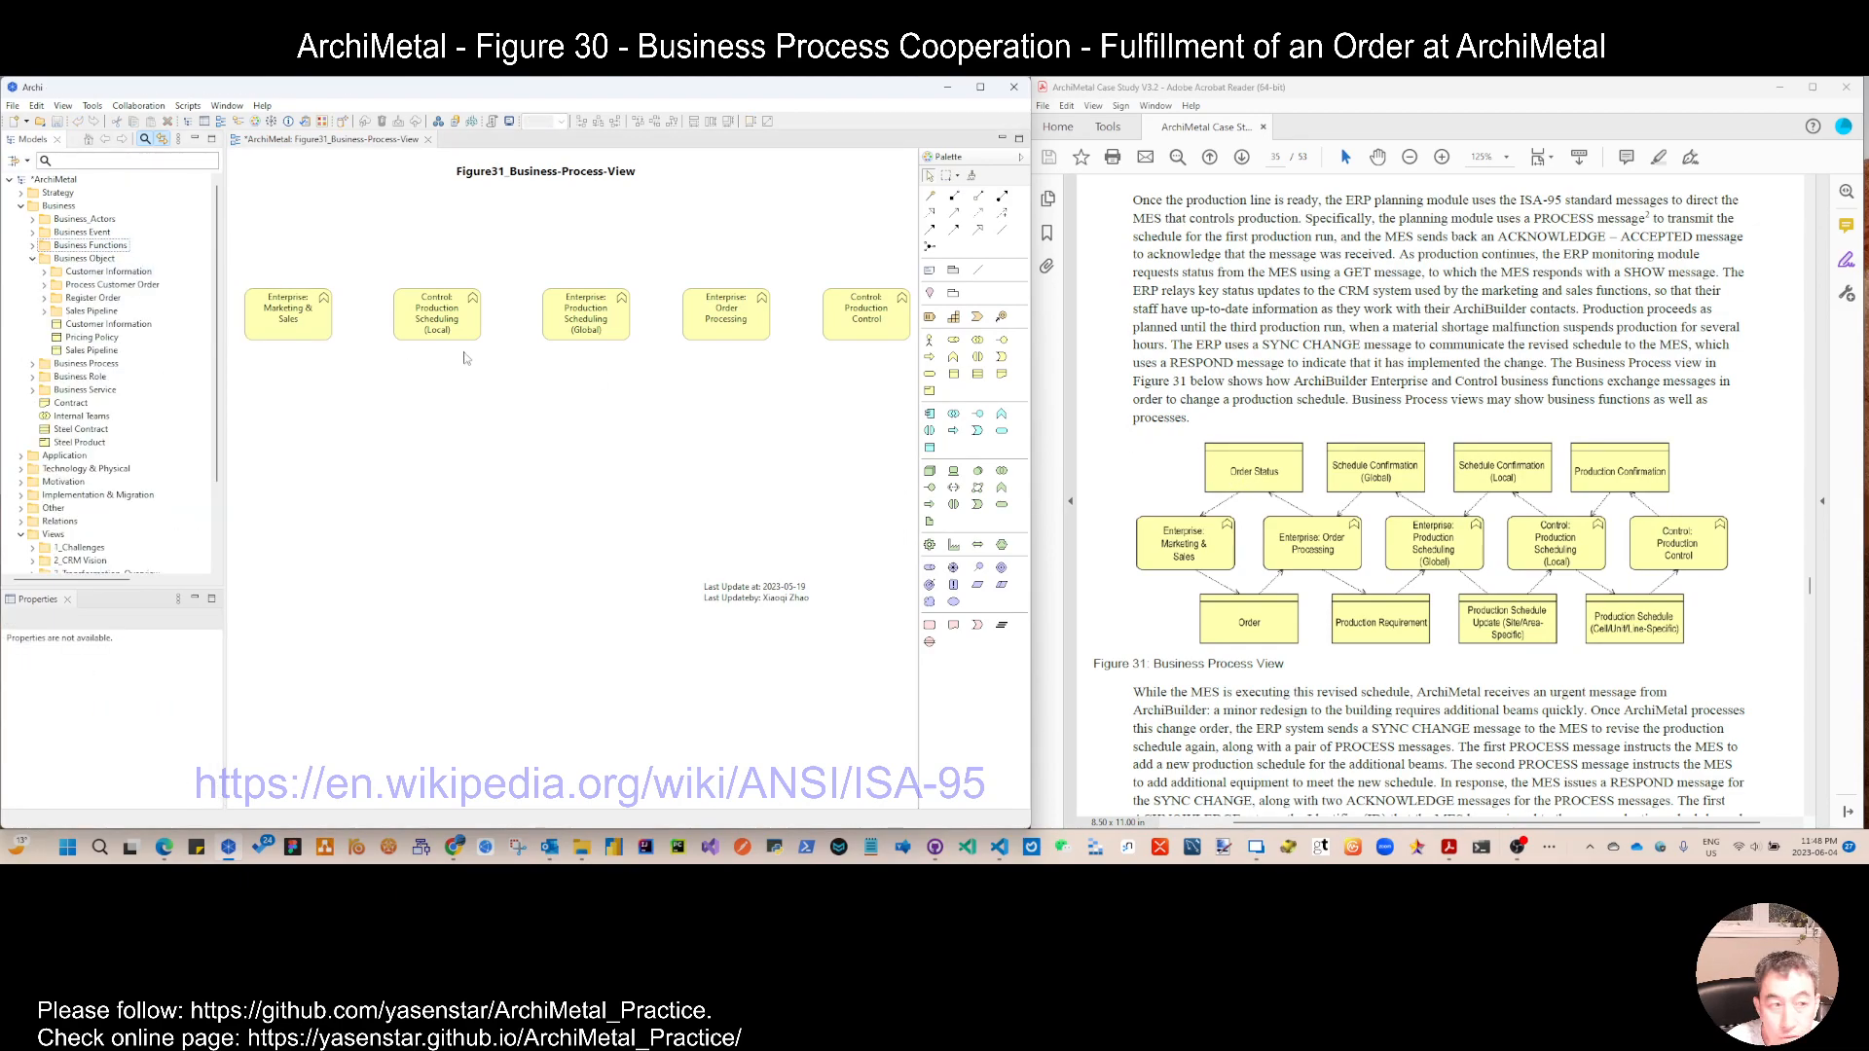
Step: Search the model for "order status", place the Order Status business object above and between the first two functions, and clear the search
click(117, 161)
text(status)
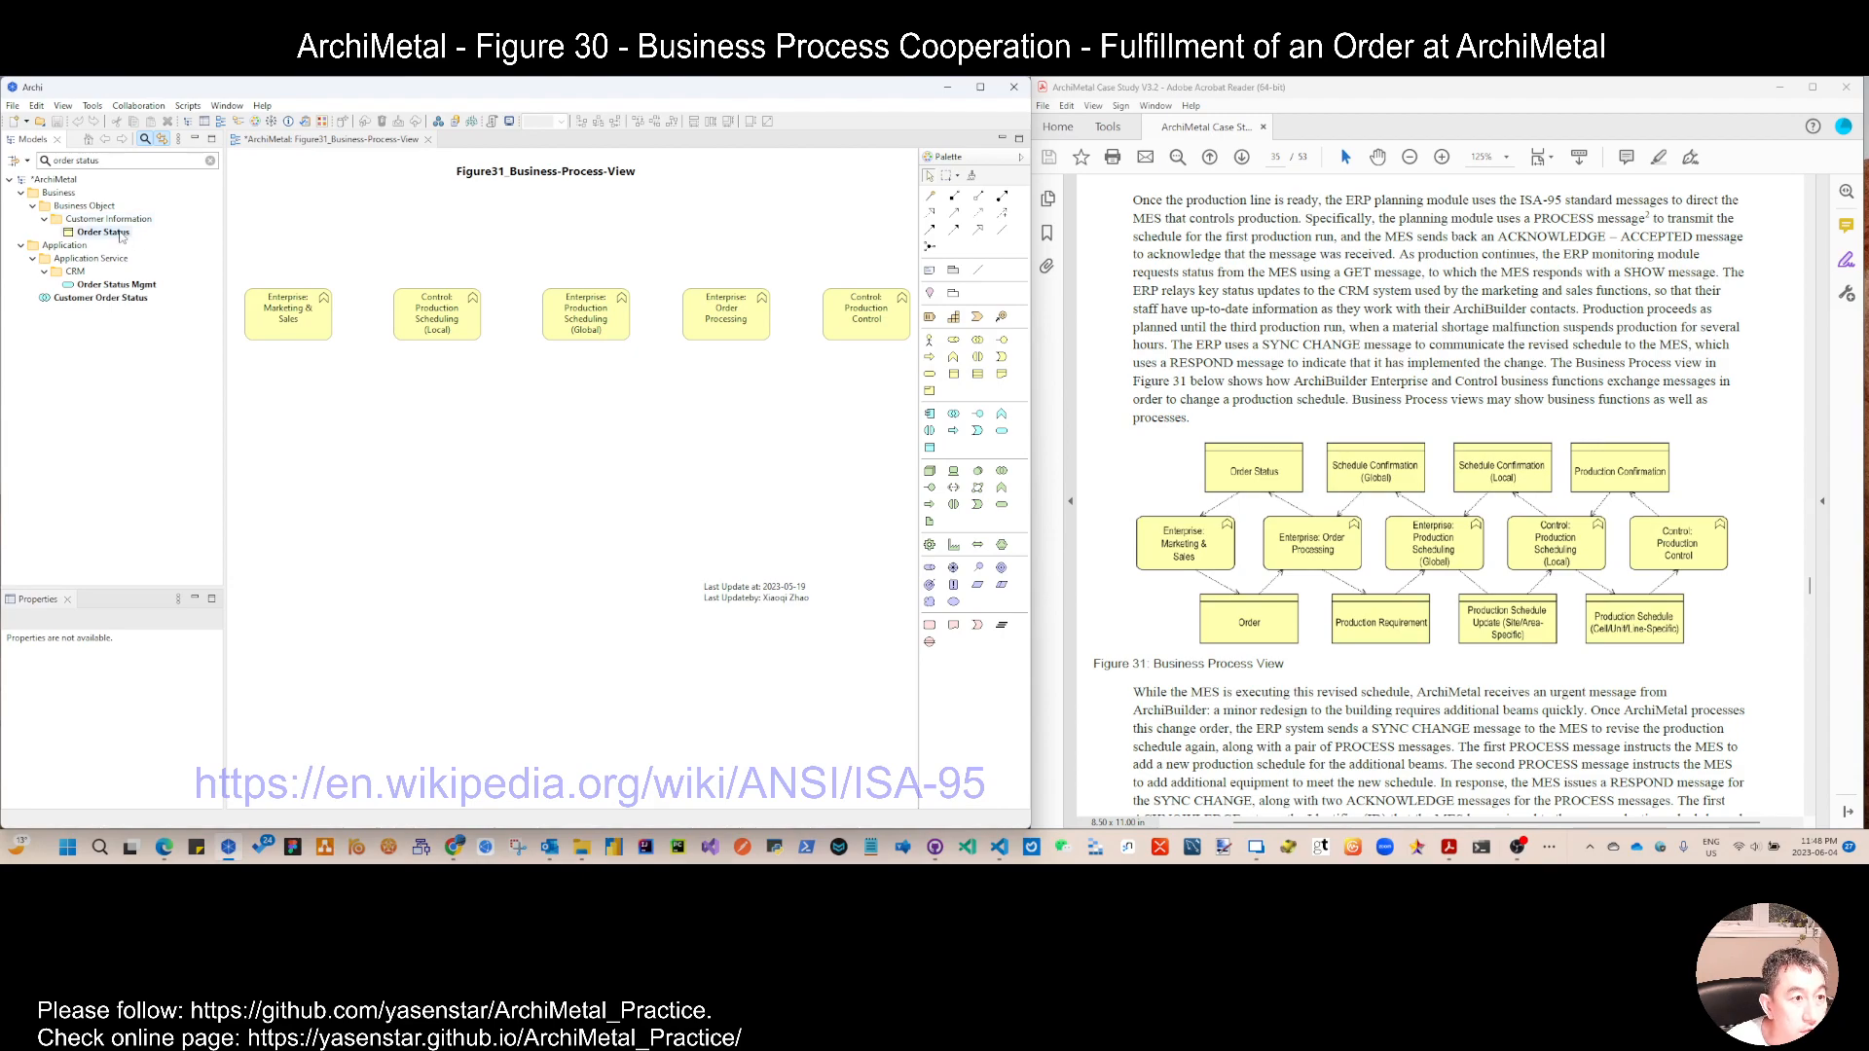
drag(120, 236, 326, 215)
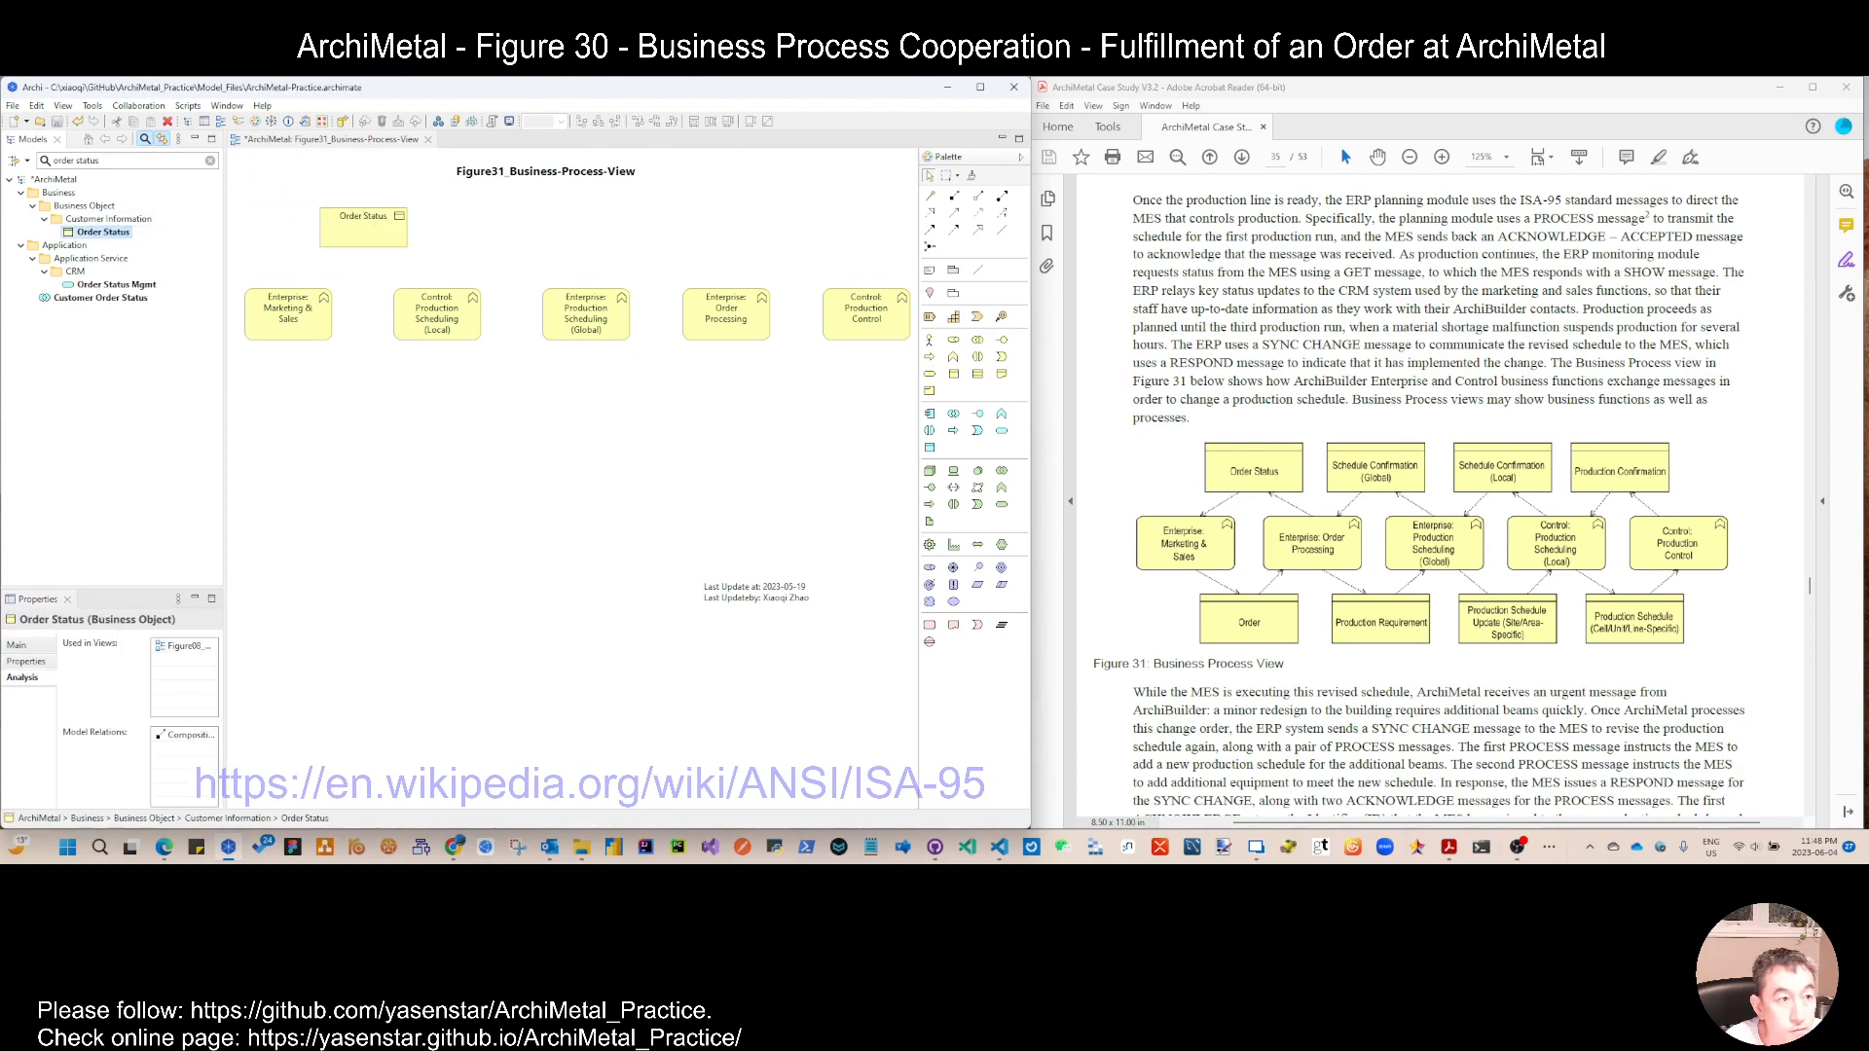
click(43, 220)
click(44, 220)
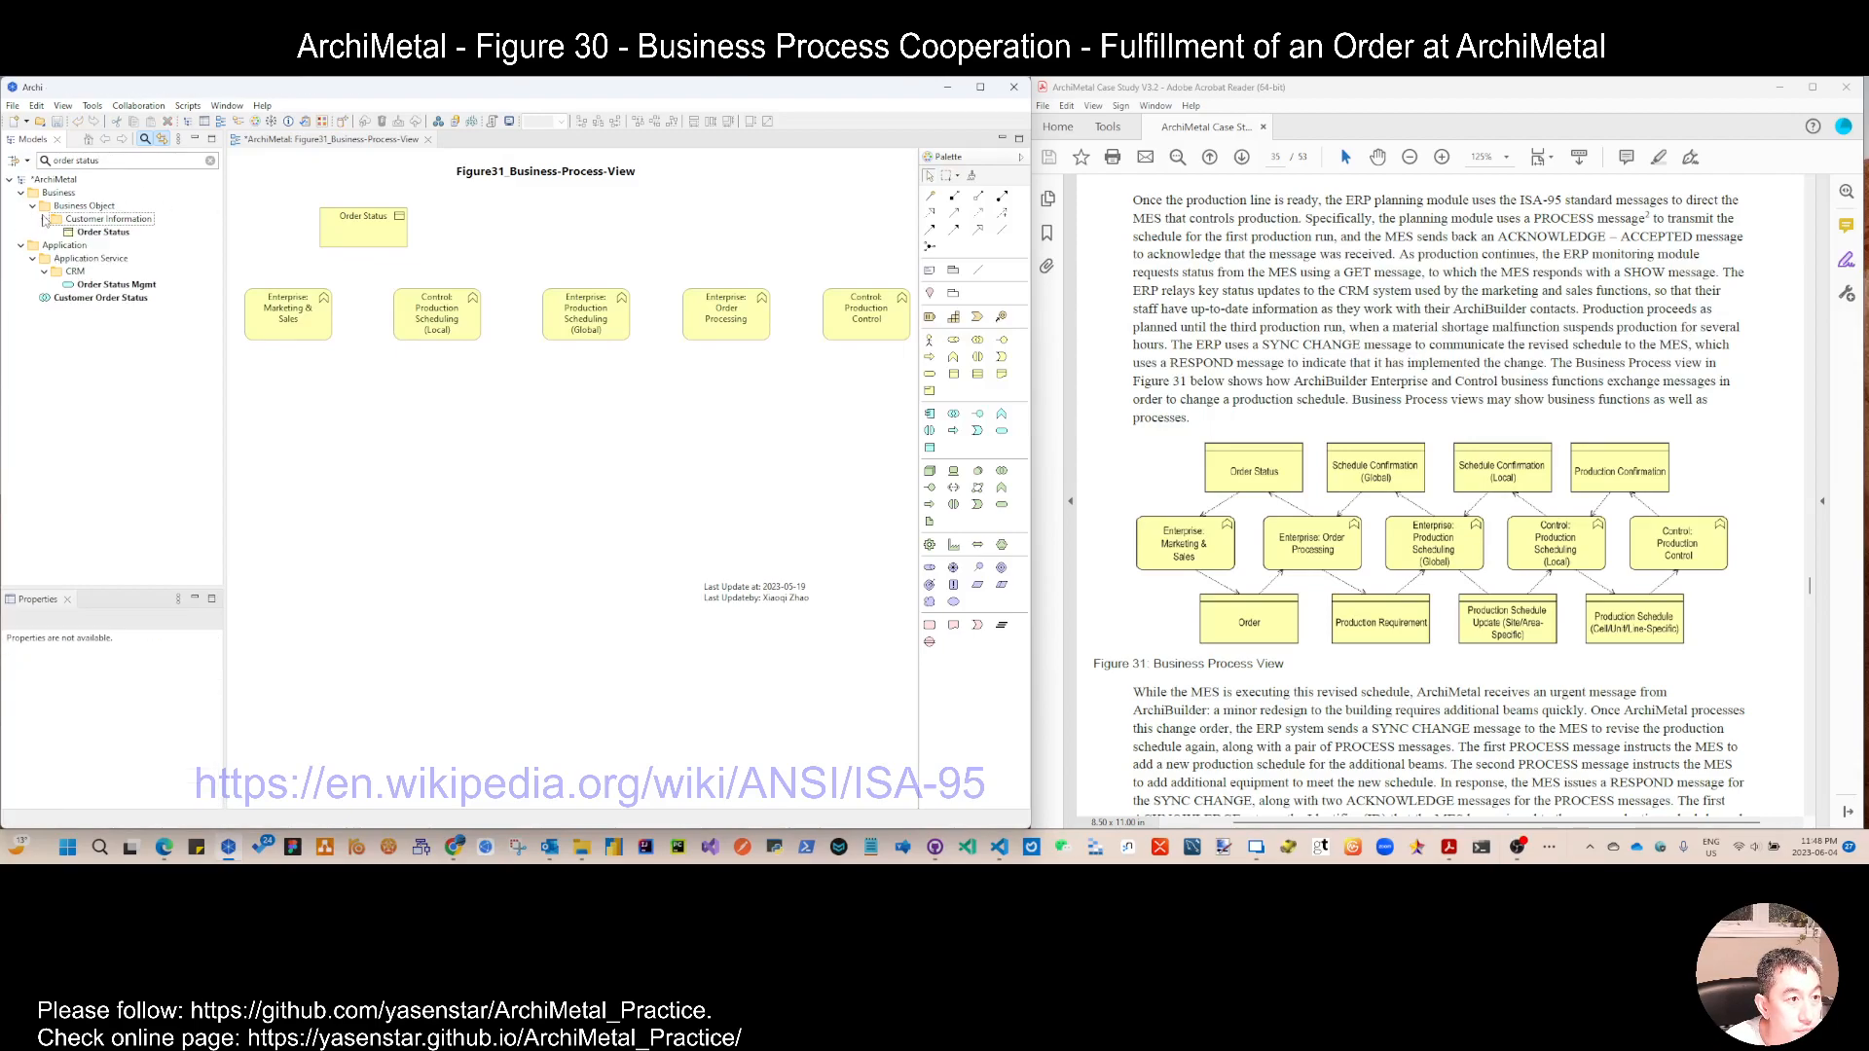
click(211, 161)
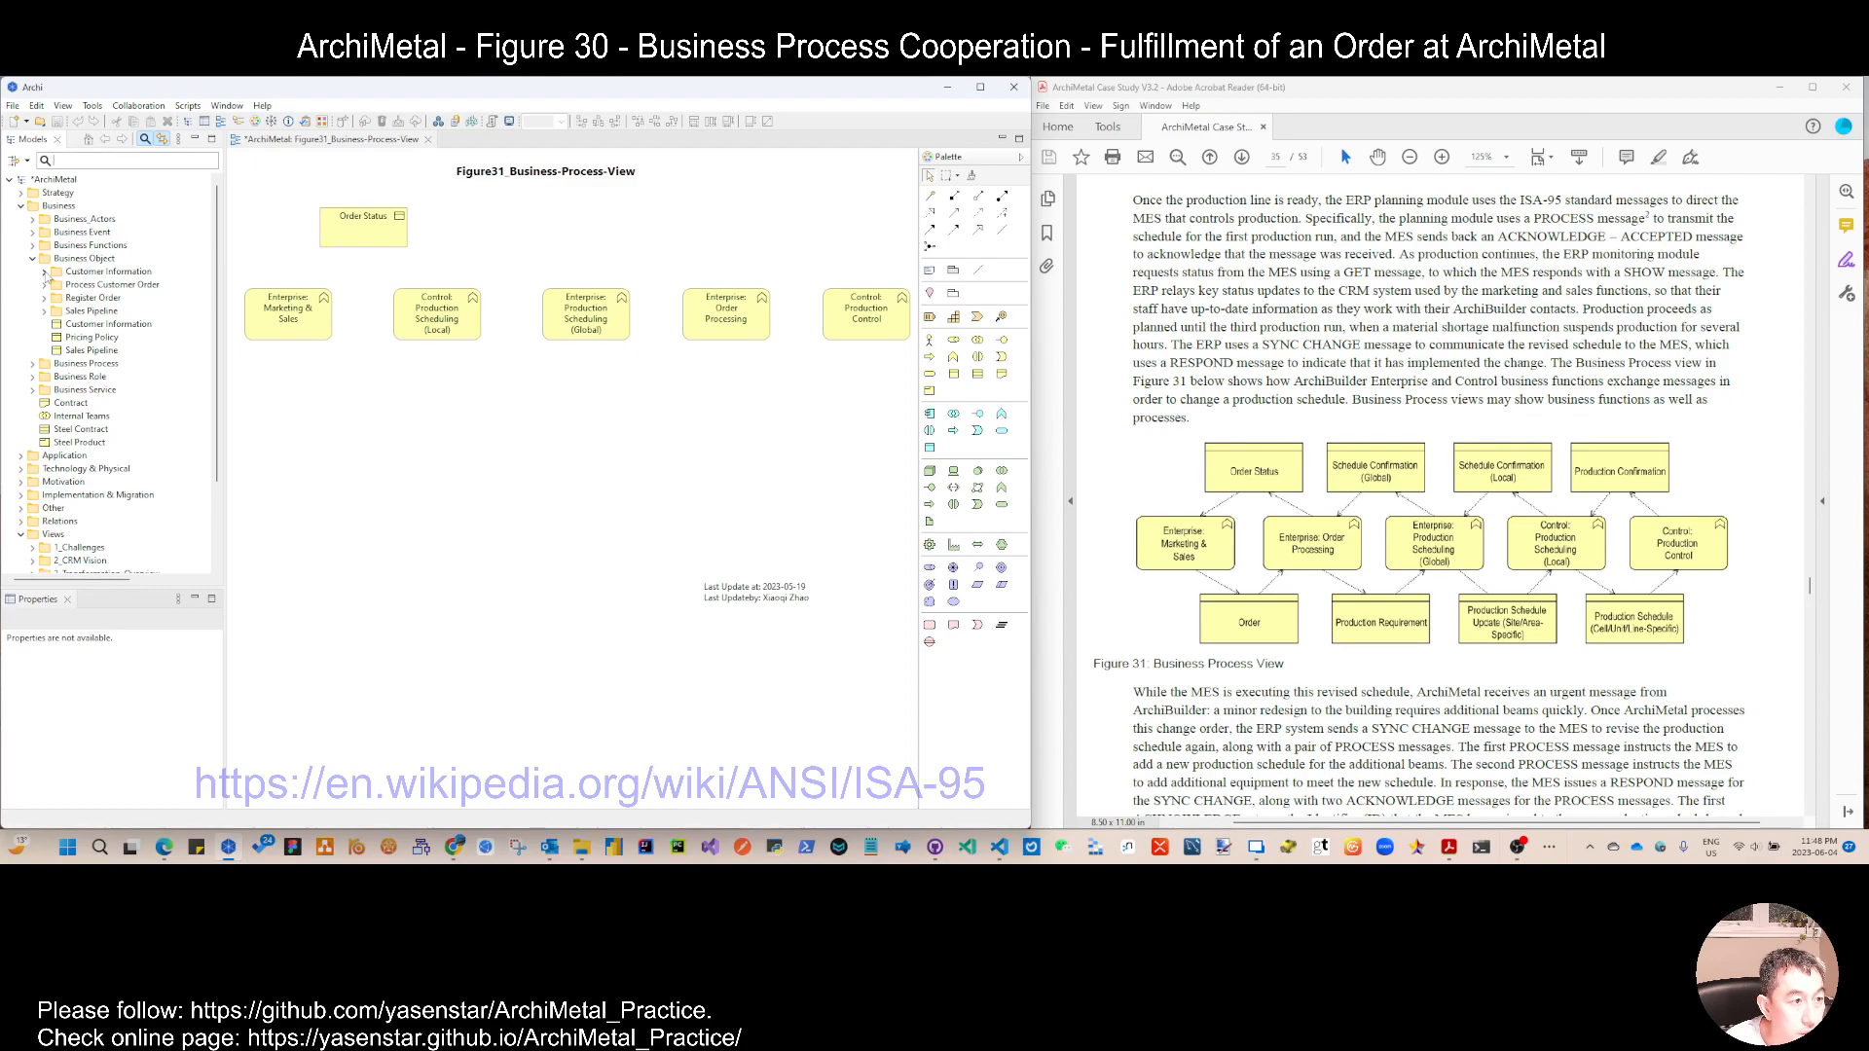
Step: Expand the Customer Information, Process Customer Order, Register Order and Sales Pipeline folders and make the model tree taller
click(44, 271)
click(44, 377)
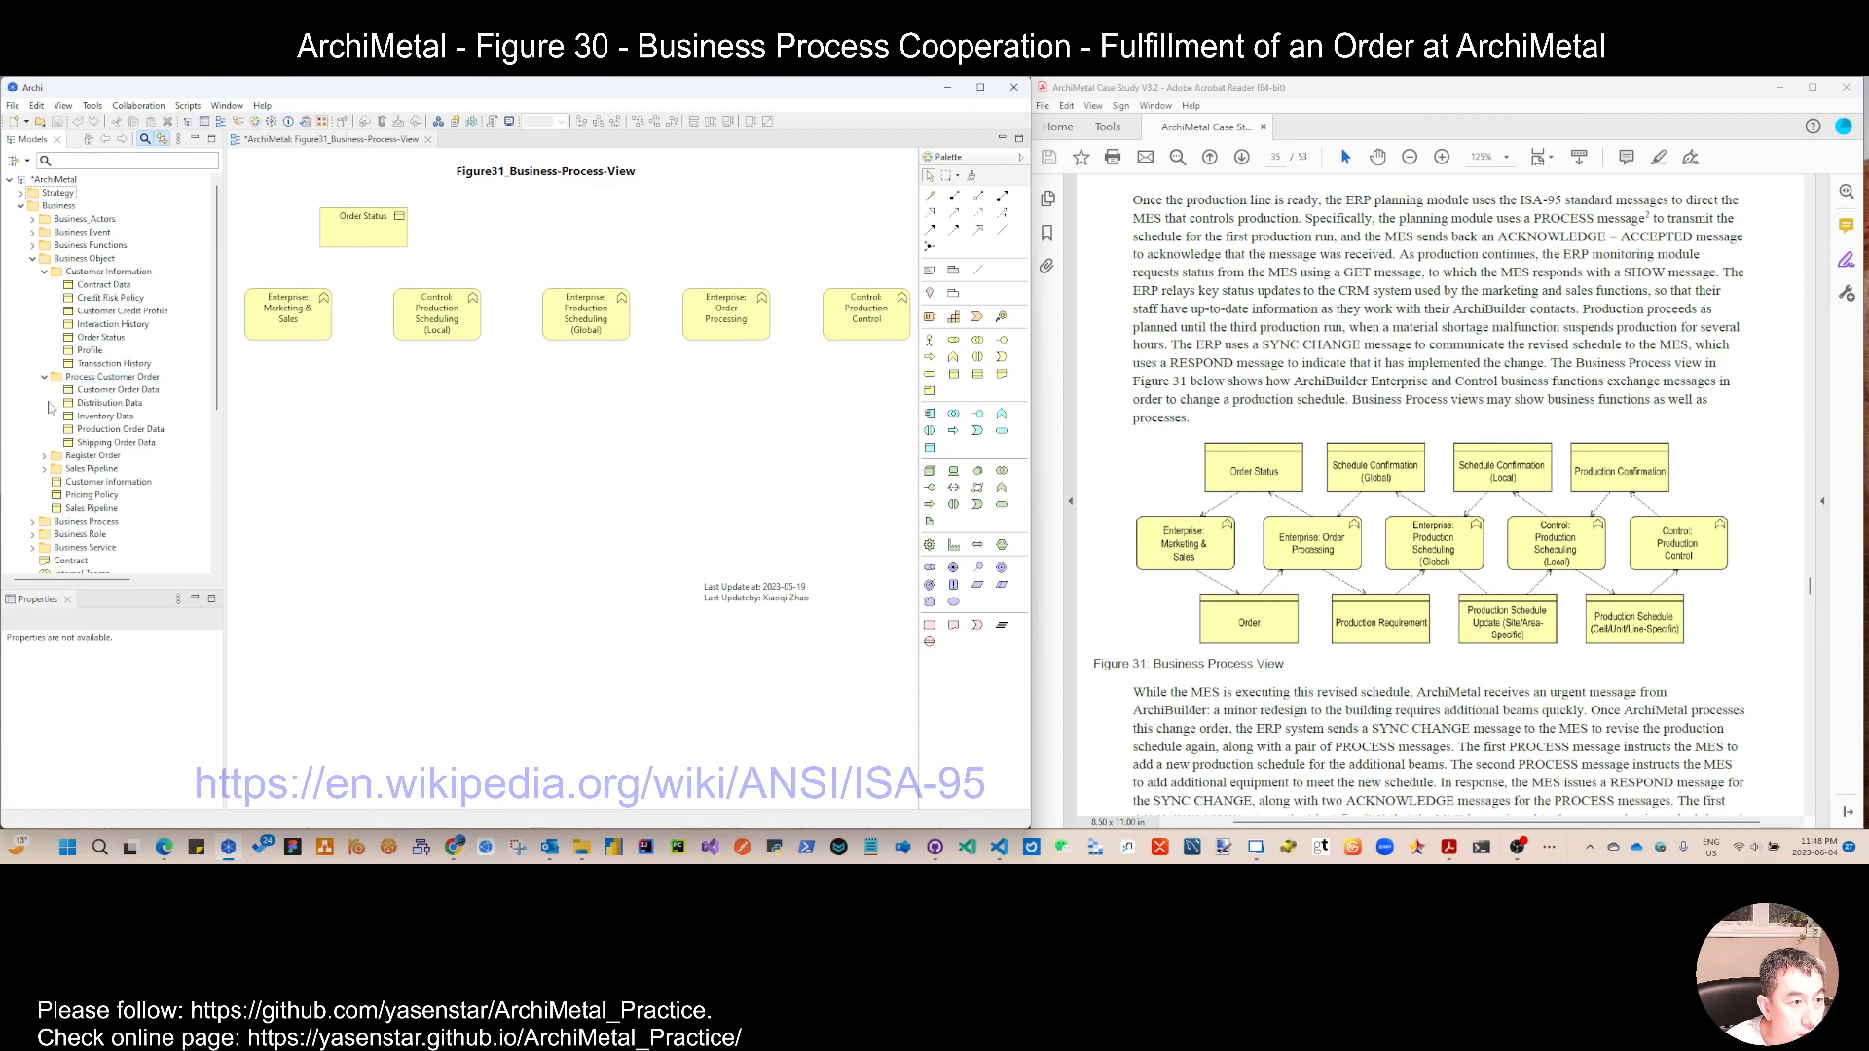
click(44, 455)
click(44, 508)
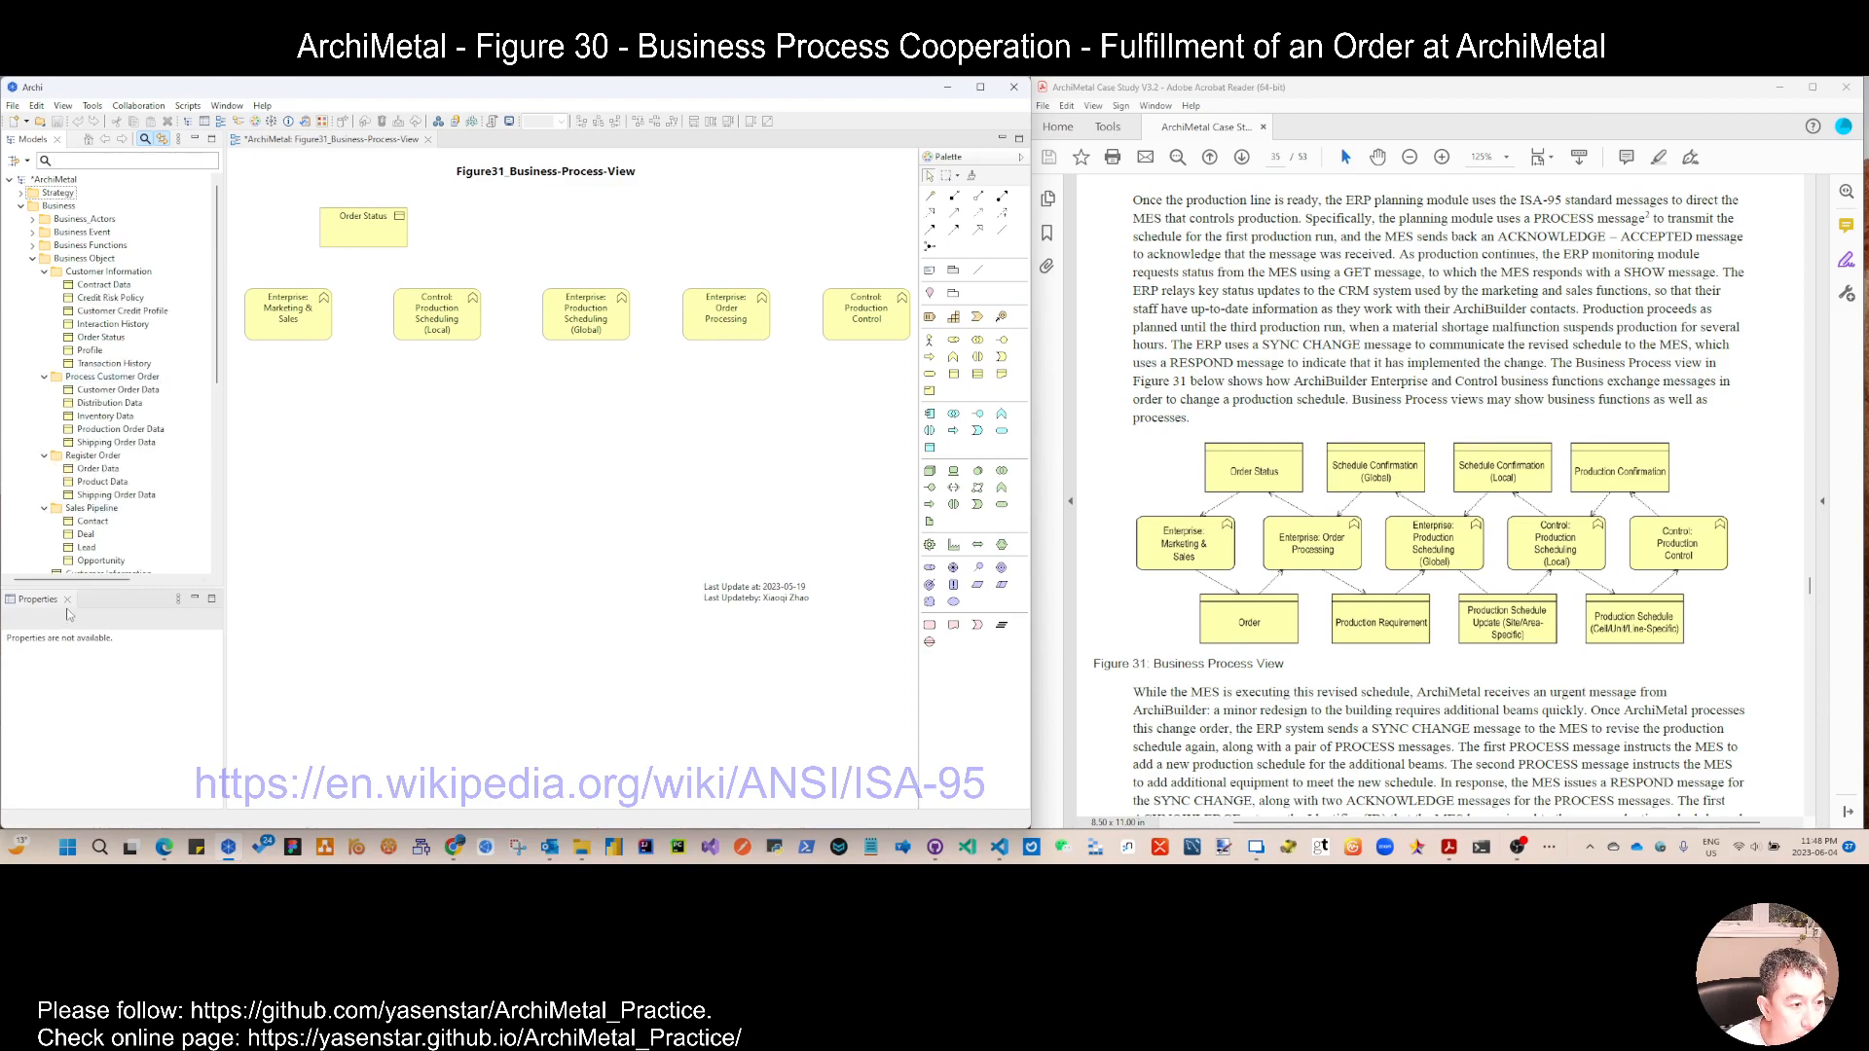
drag(88, 588, 89, 694)
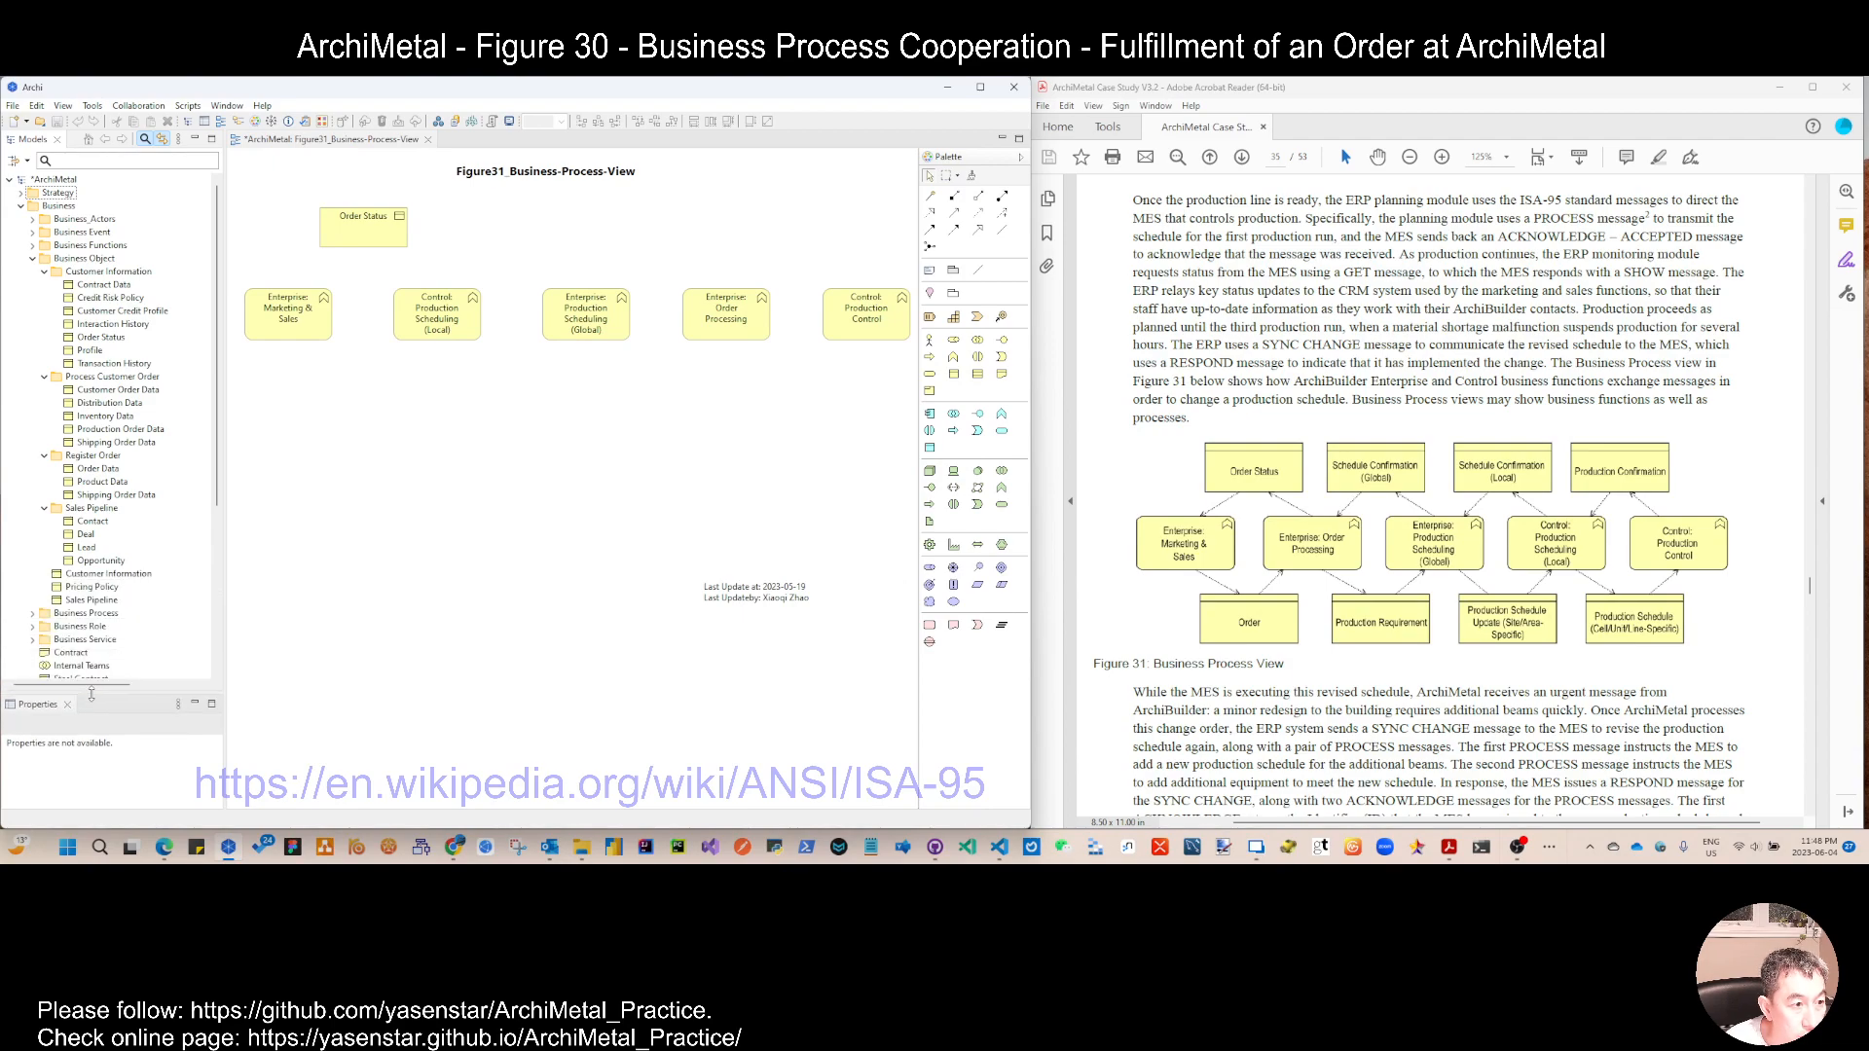
Step: Locate the Enterprise: Marketing & Sales function in the model tree, and collapse the Business Functions folder
right_click(88, 259)
click(273, 238)
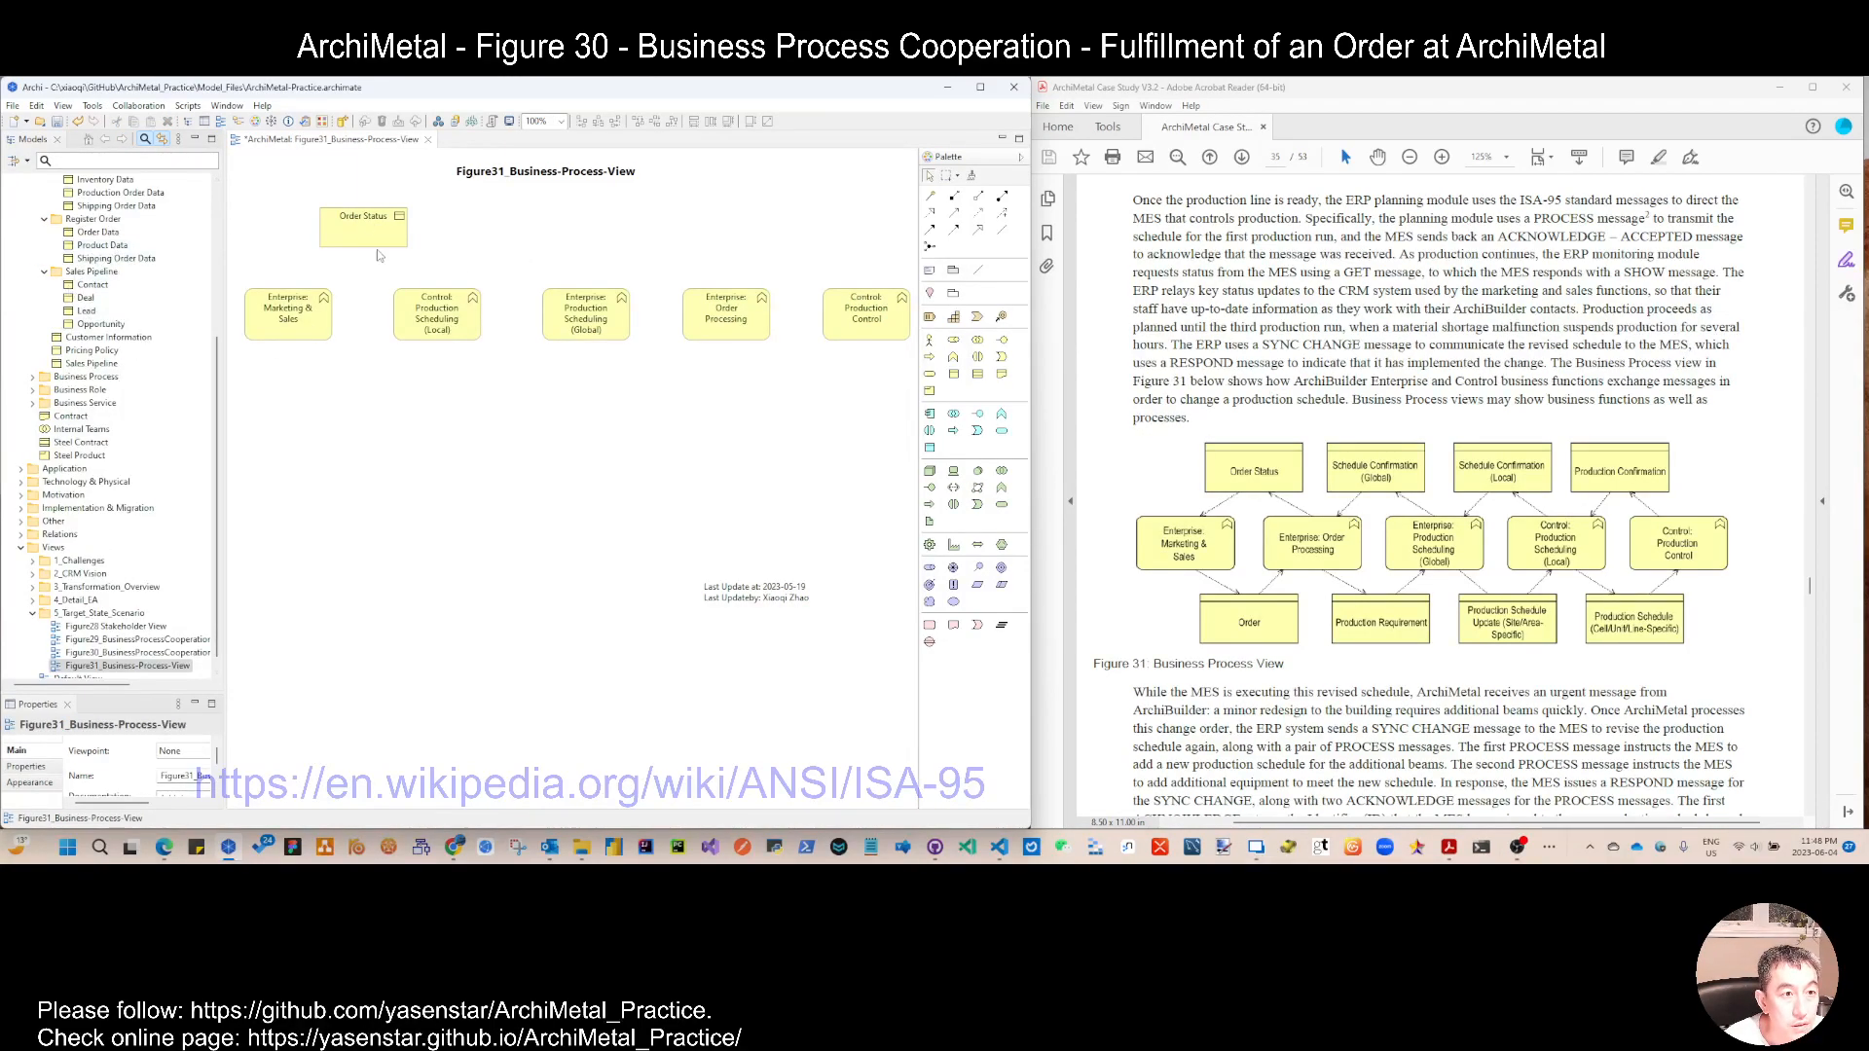
click(293, 322)
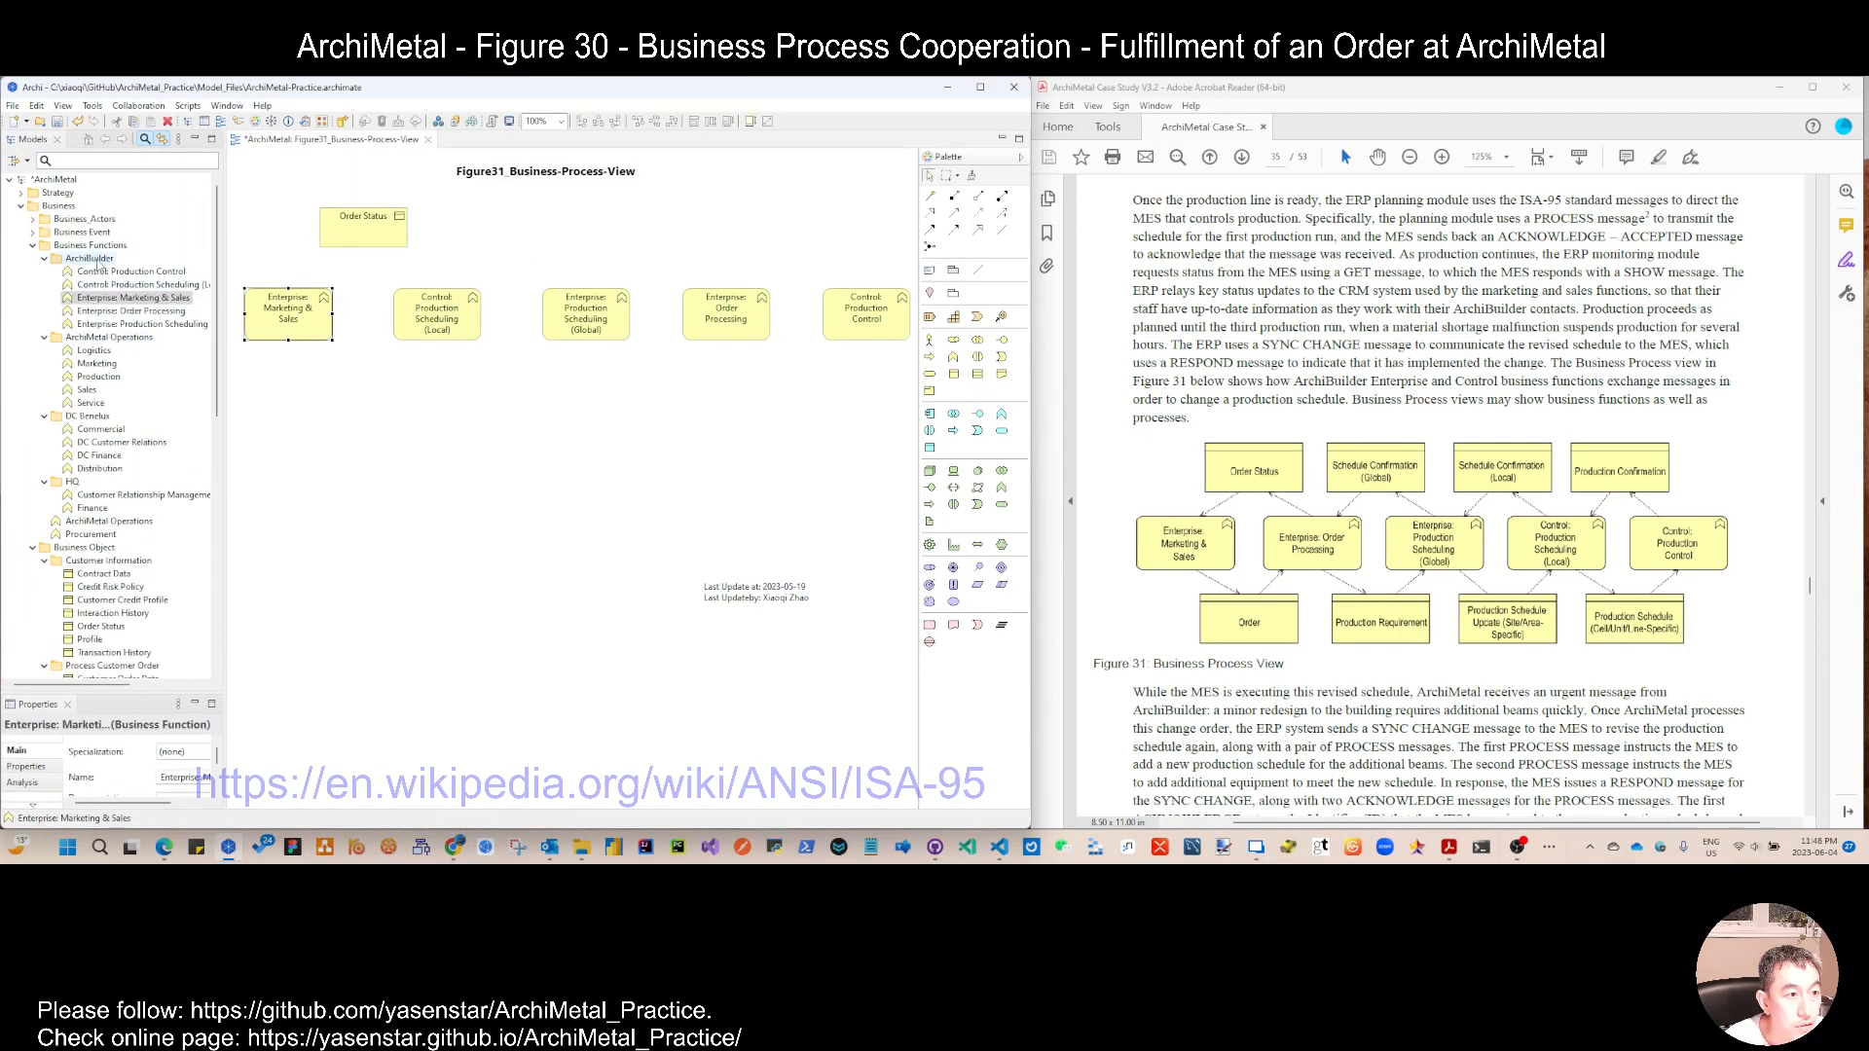
click(33, 245)
Step: Create a folder named ArchiBuilding inside the Business Object folder of the model tree
right_click(97, 259)
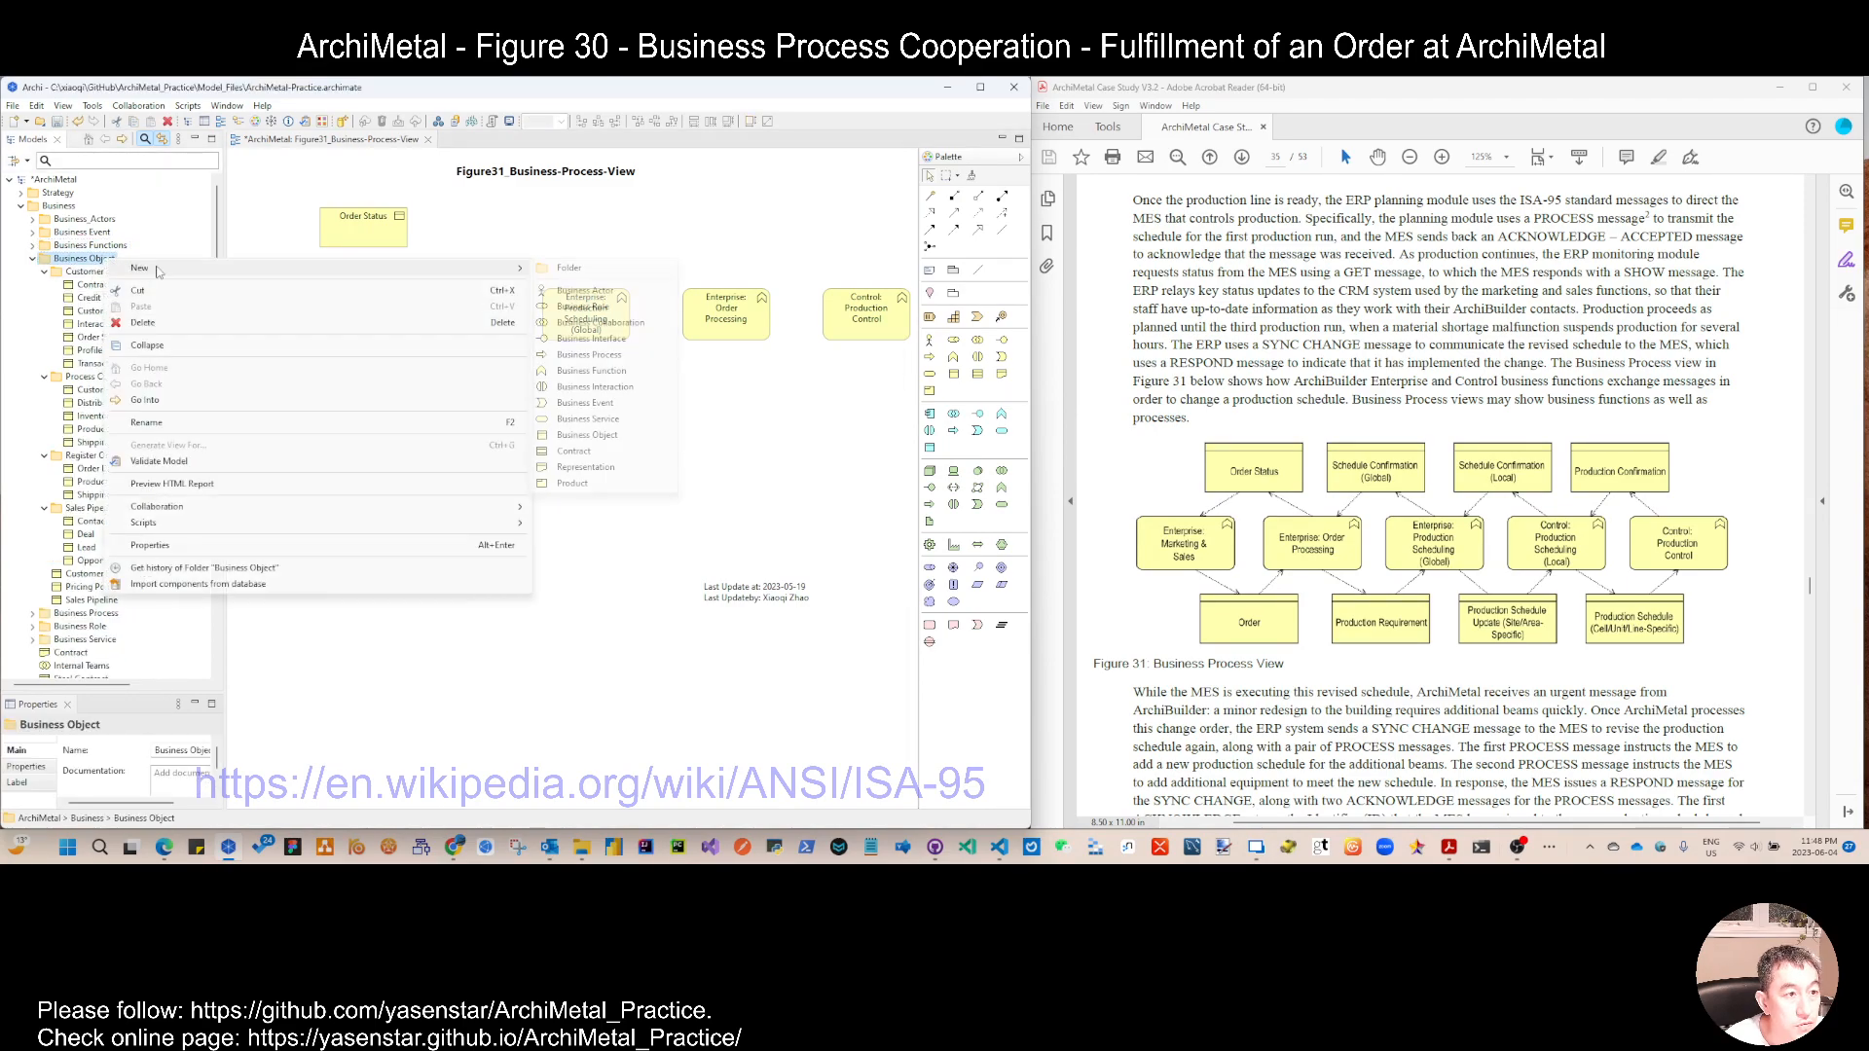
click(569, 267)
text(Adchi)
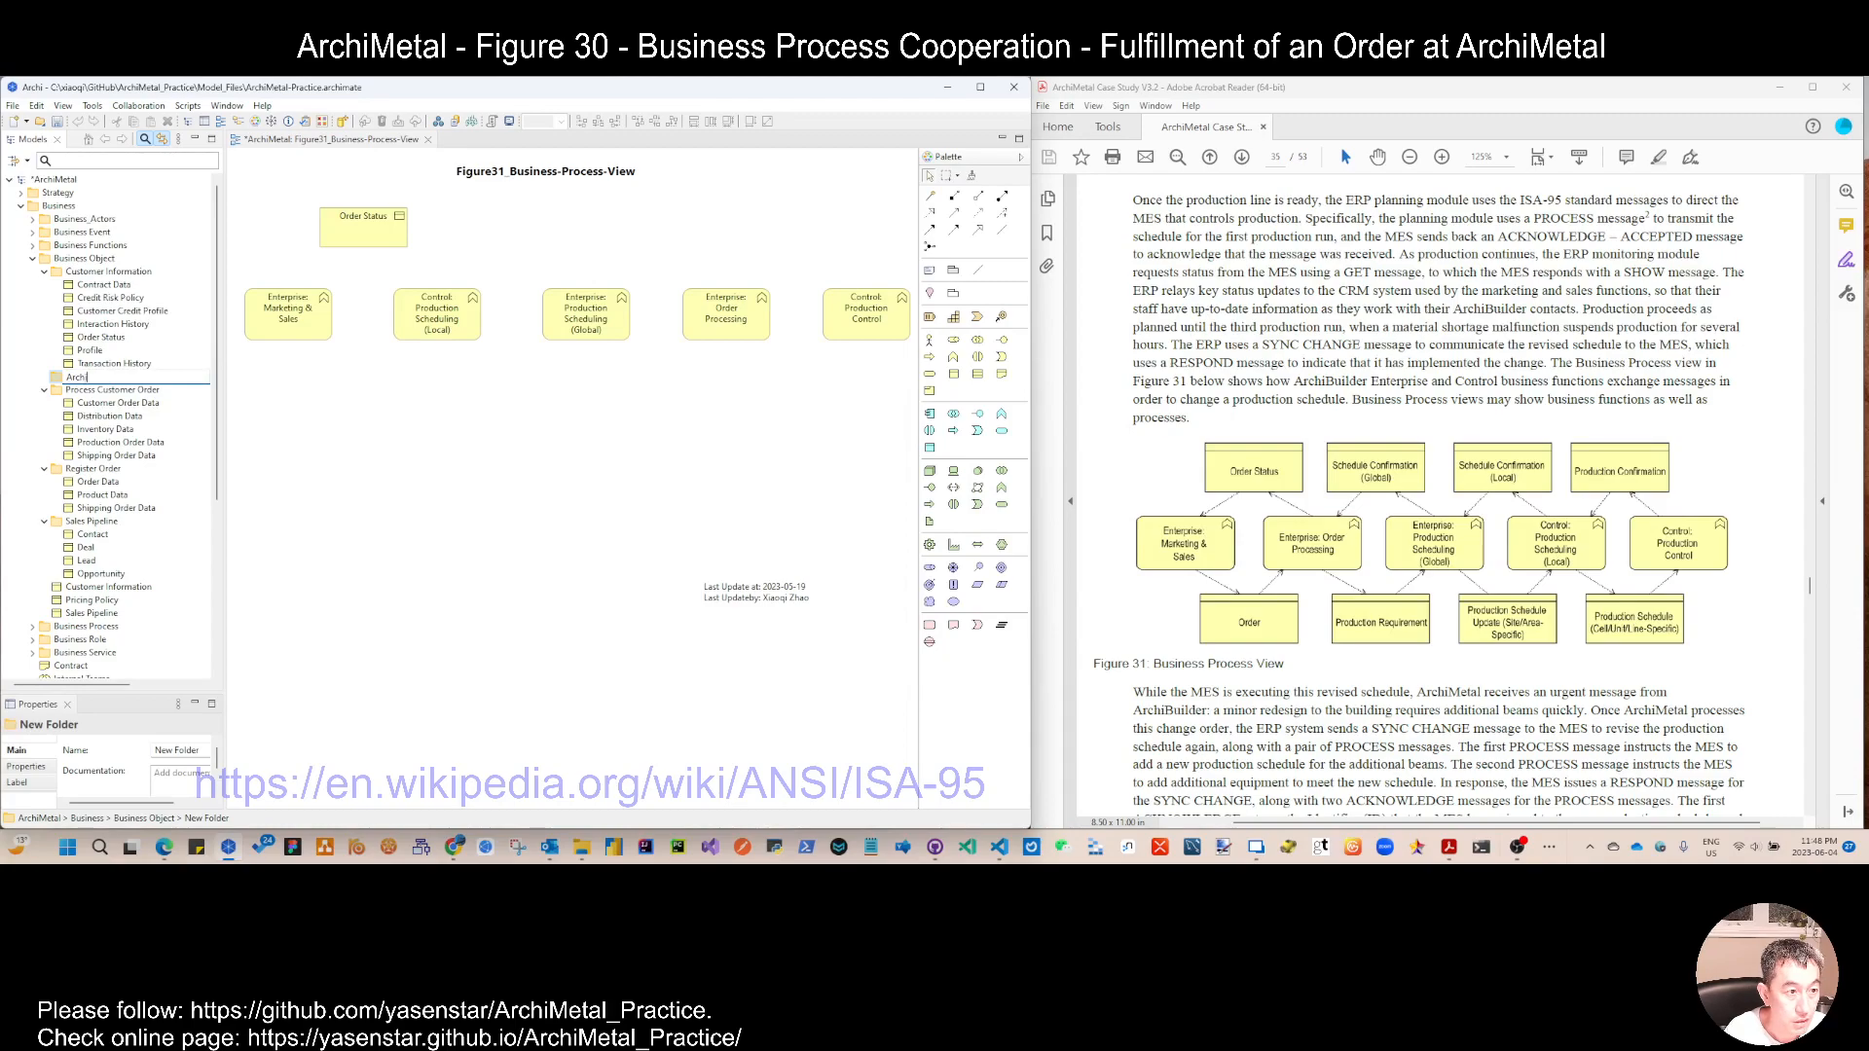
text(Building)
key(Return)
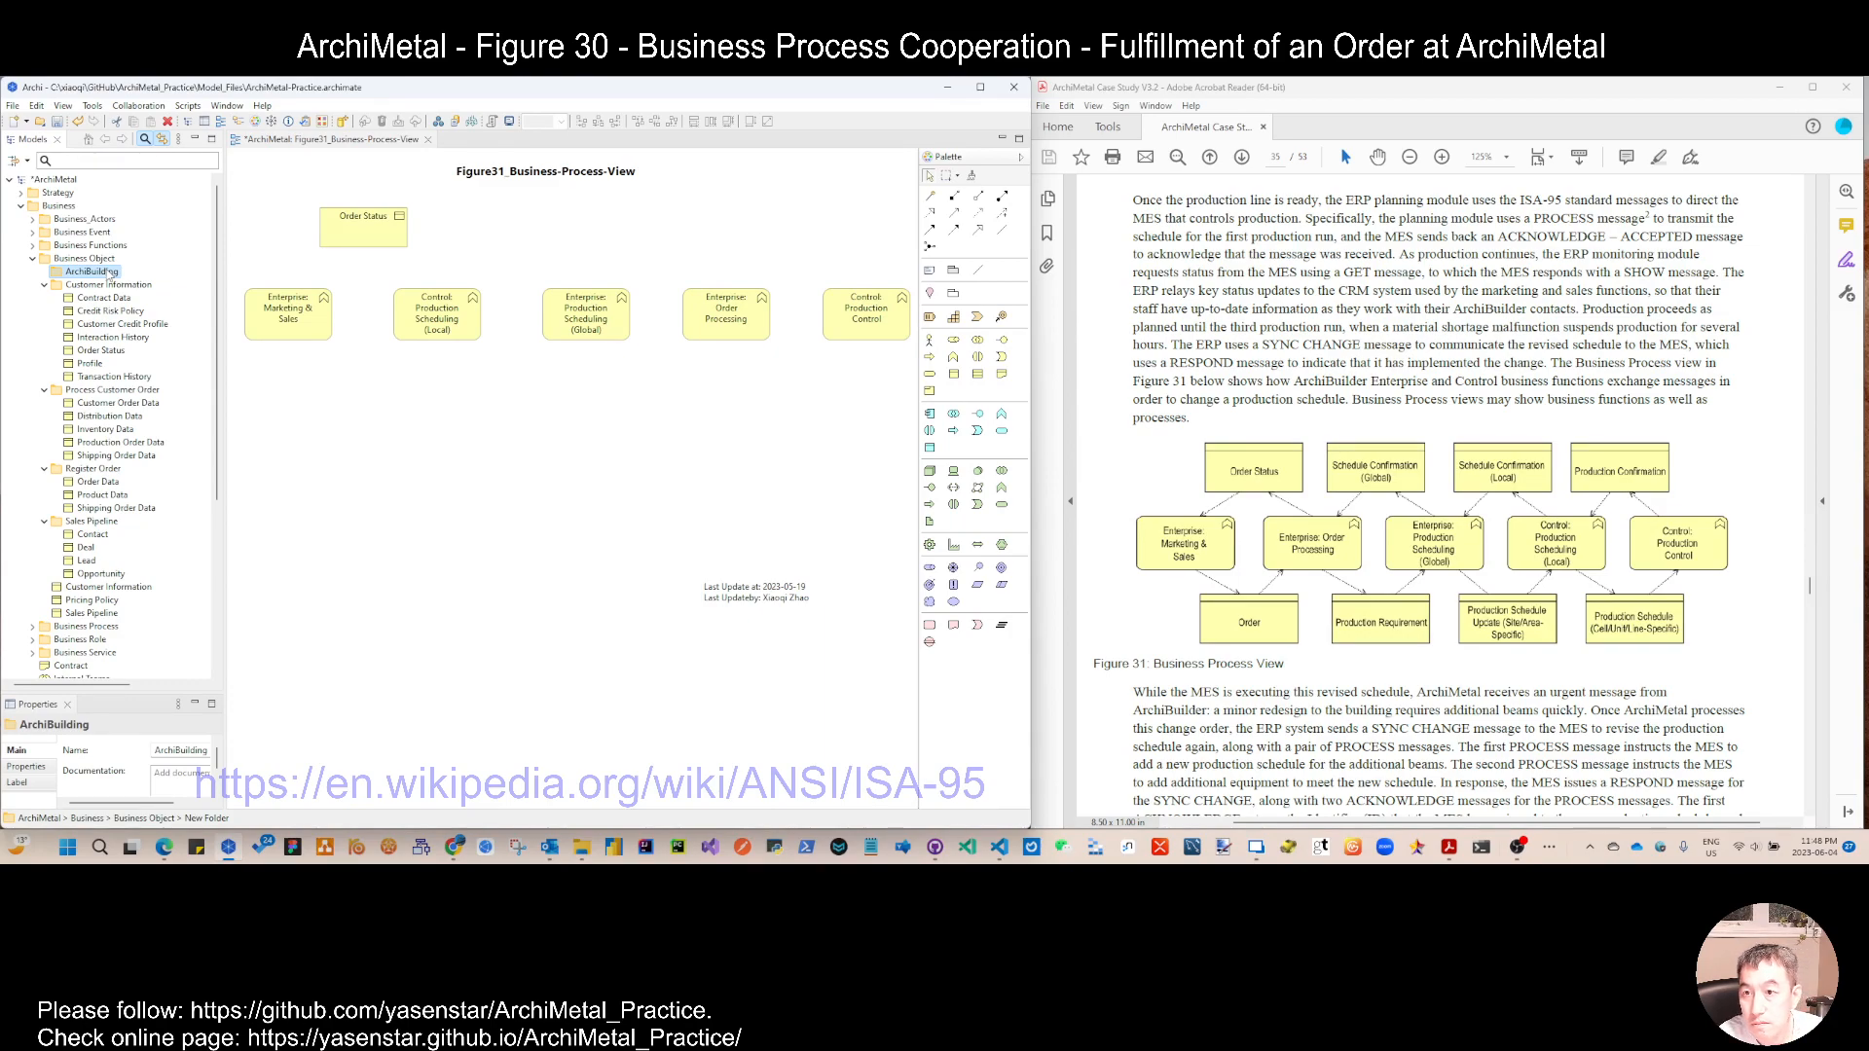
Step: Rename the ArchiBuilding folder under Business Object as ArchiBuilder
key(End)
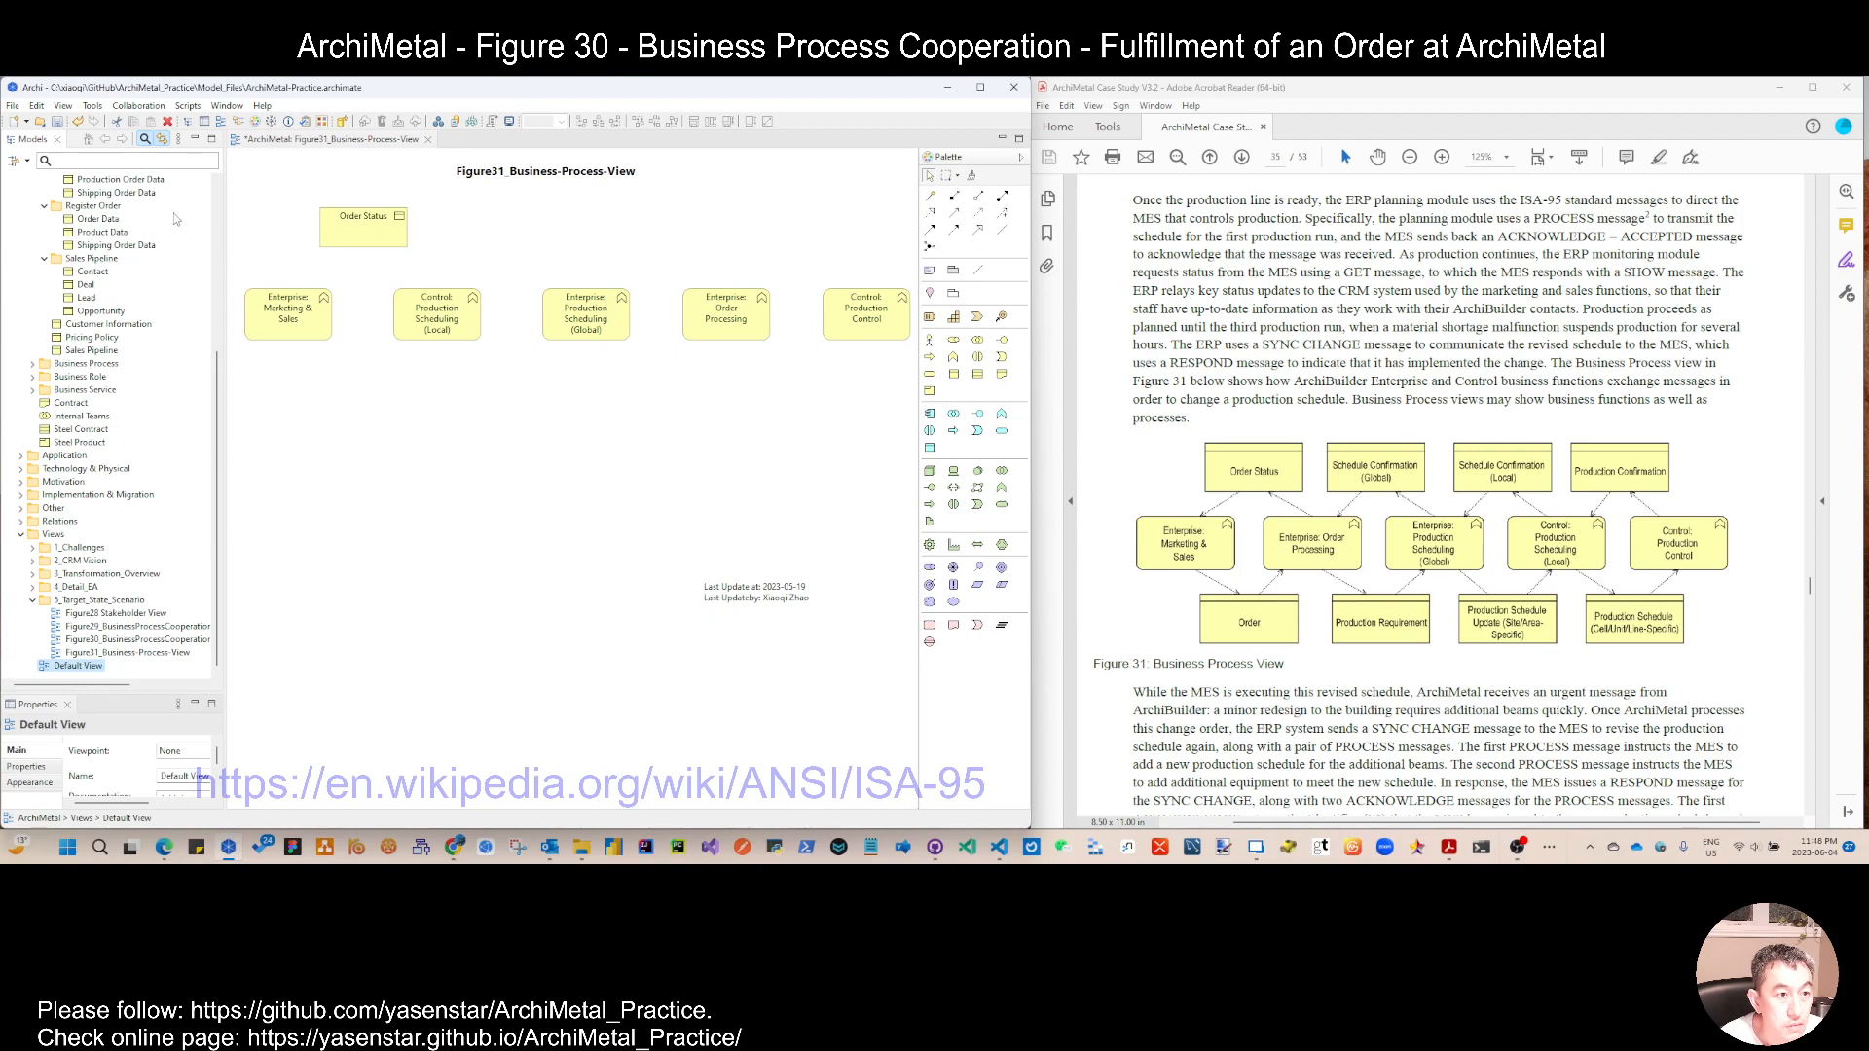
scroll(108, 275, up, 8)
click(108, 274)
key(F2)
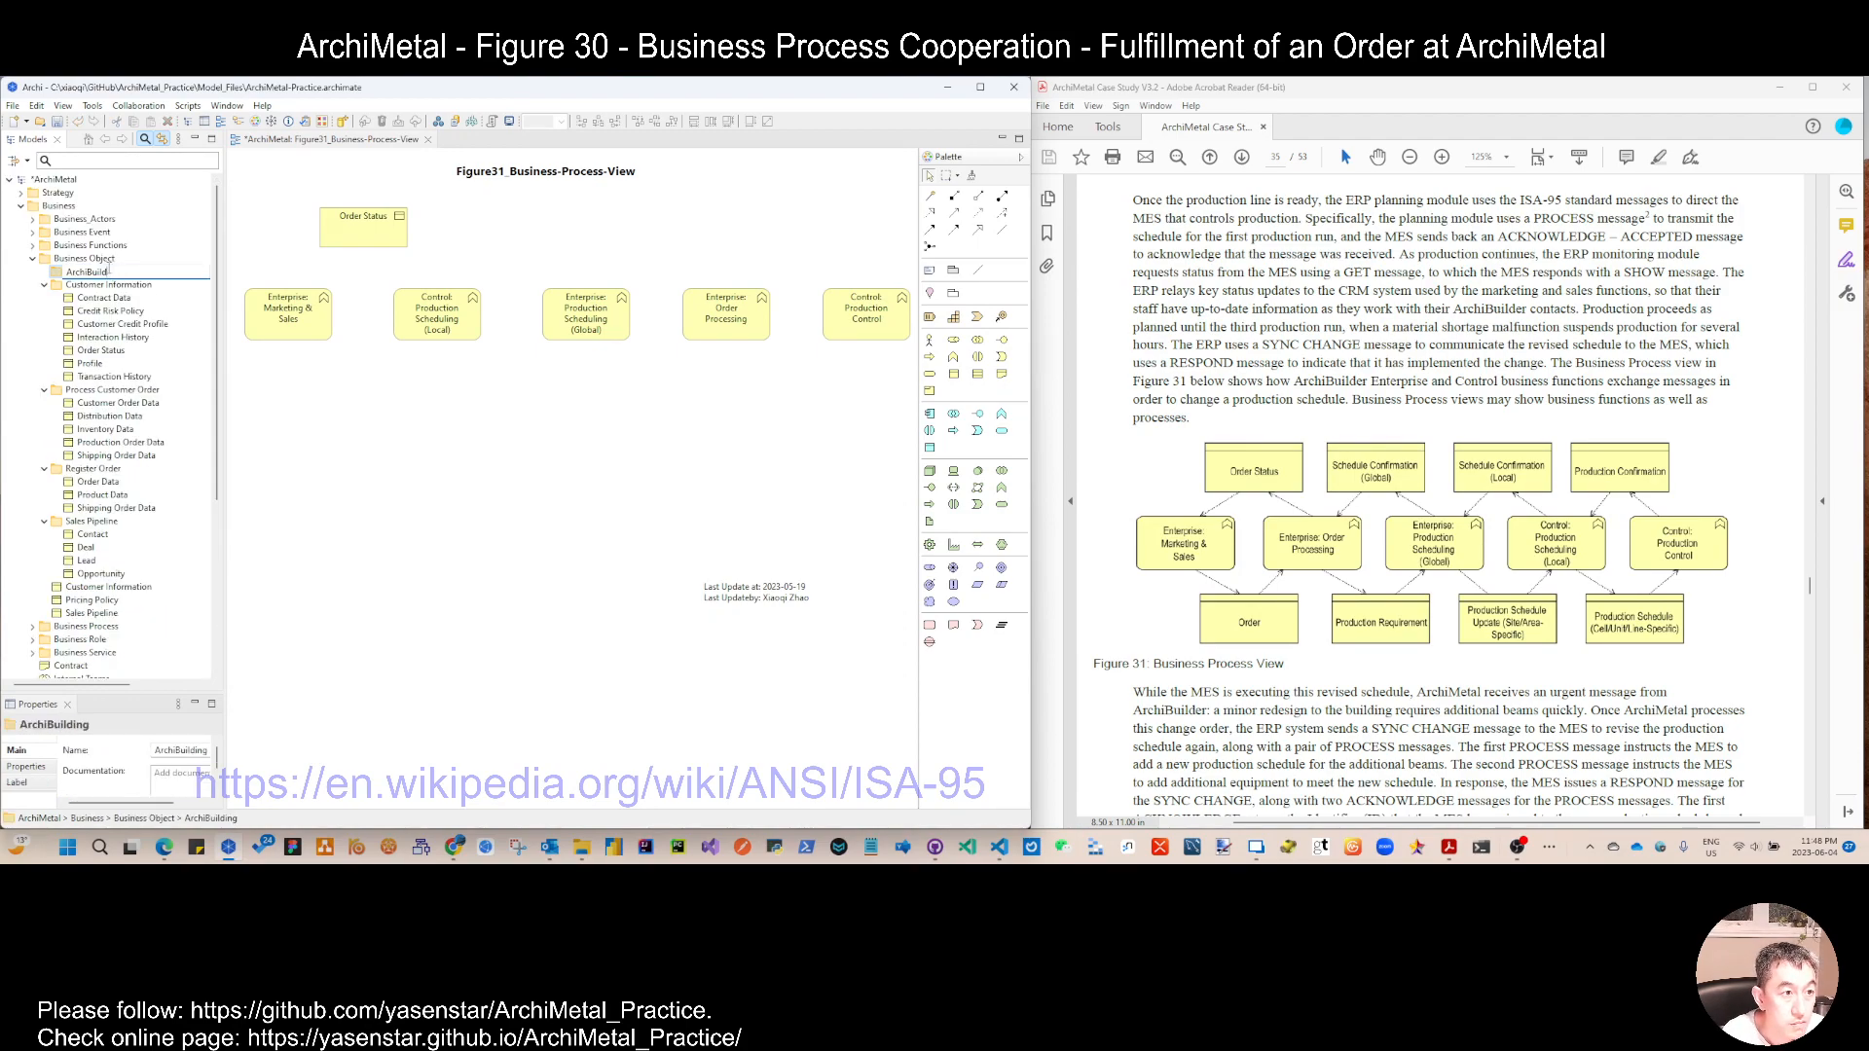
key(Return)
Step: Create the business object Schedule Confirmation (Global) in the ArchiBuilder folder and place it in the view beside Order Status
right_click(109, 273)
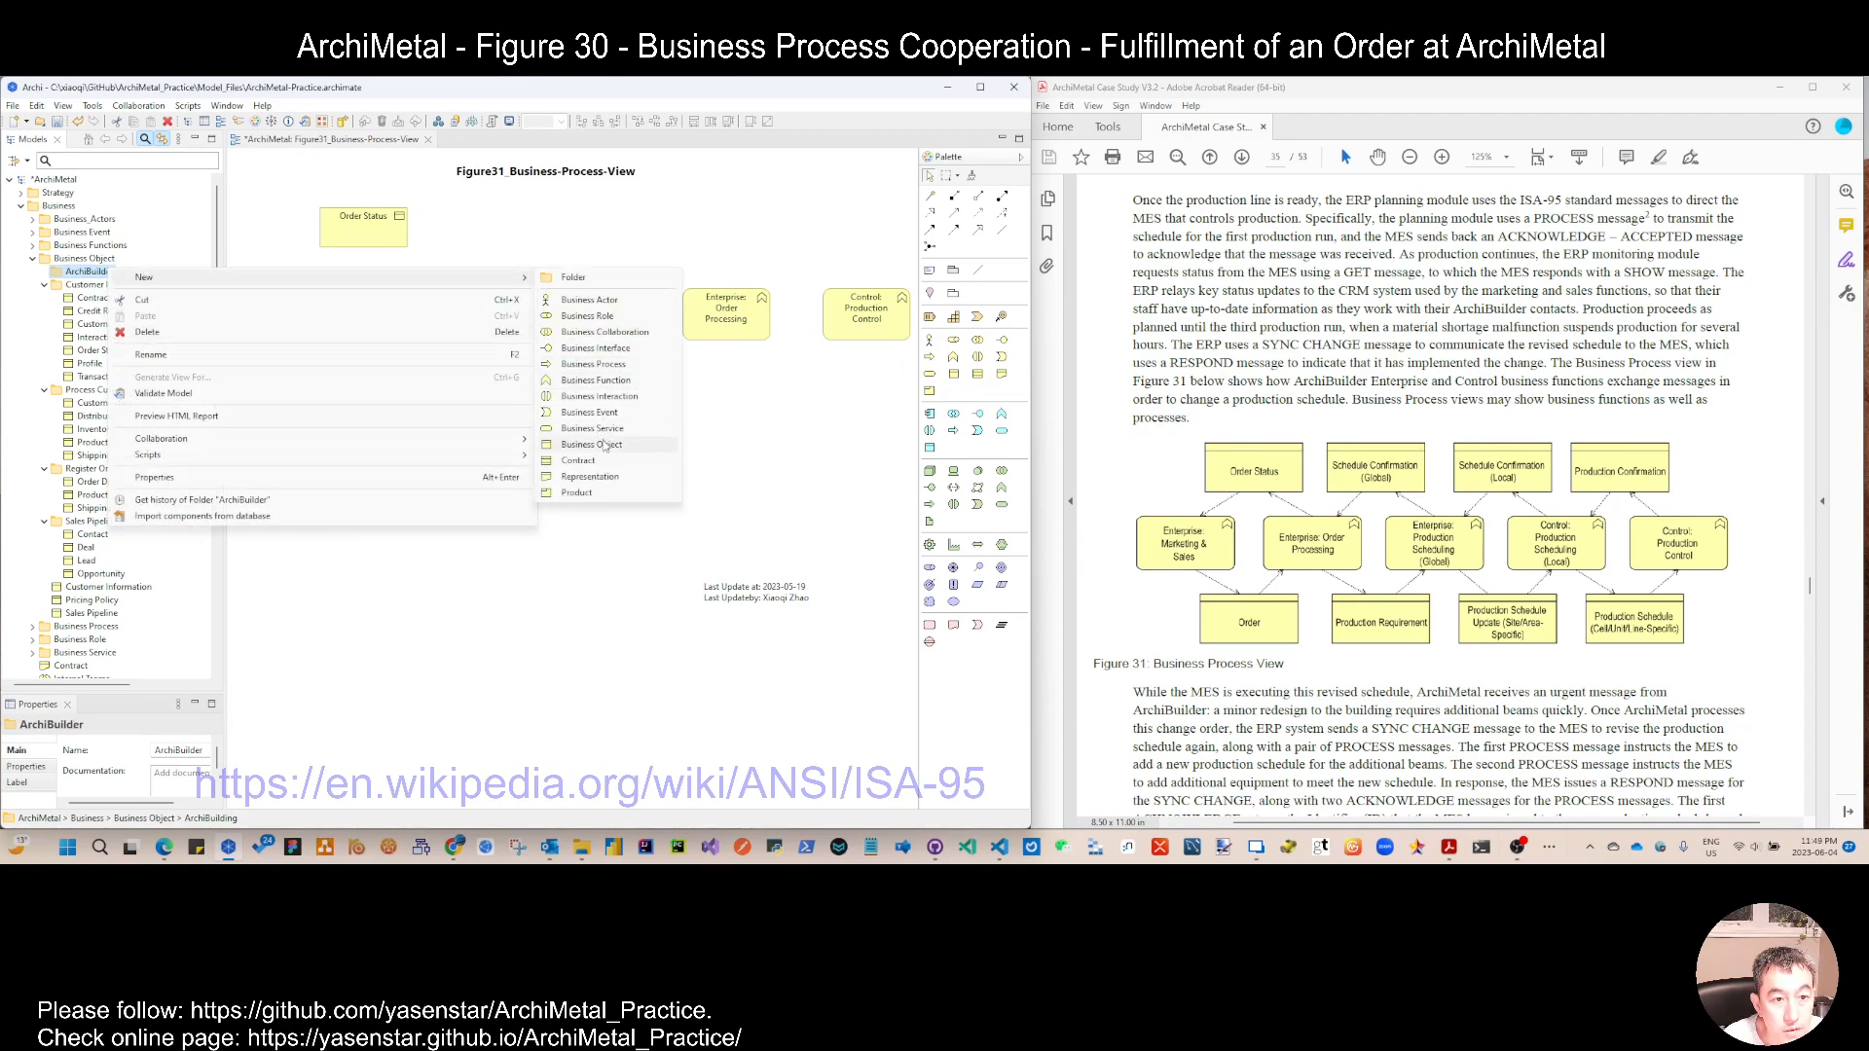
click(592, 445)
text(Schedule Confirmation (Global)
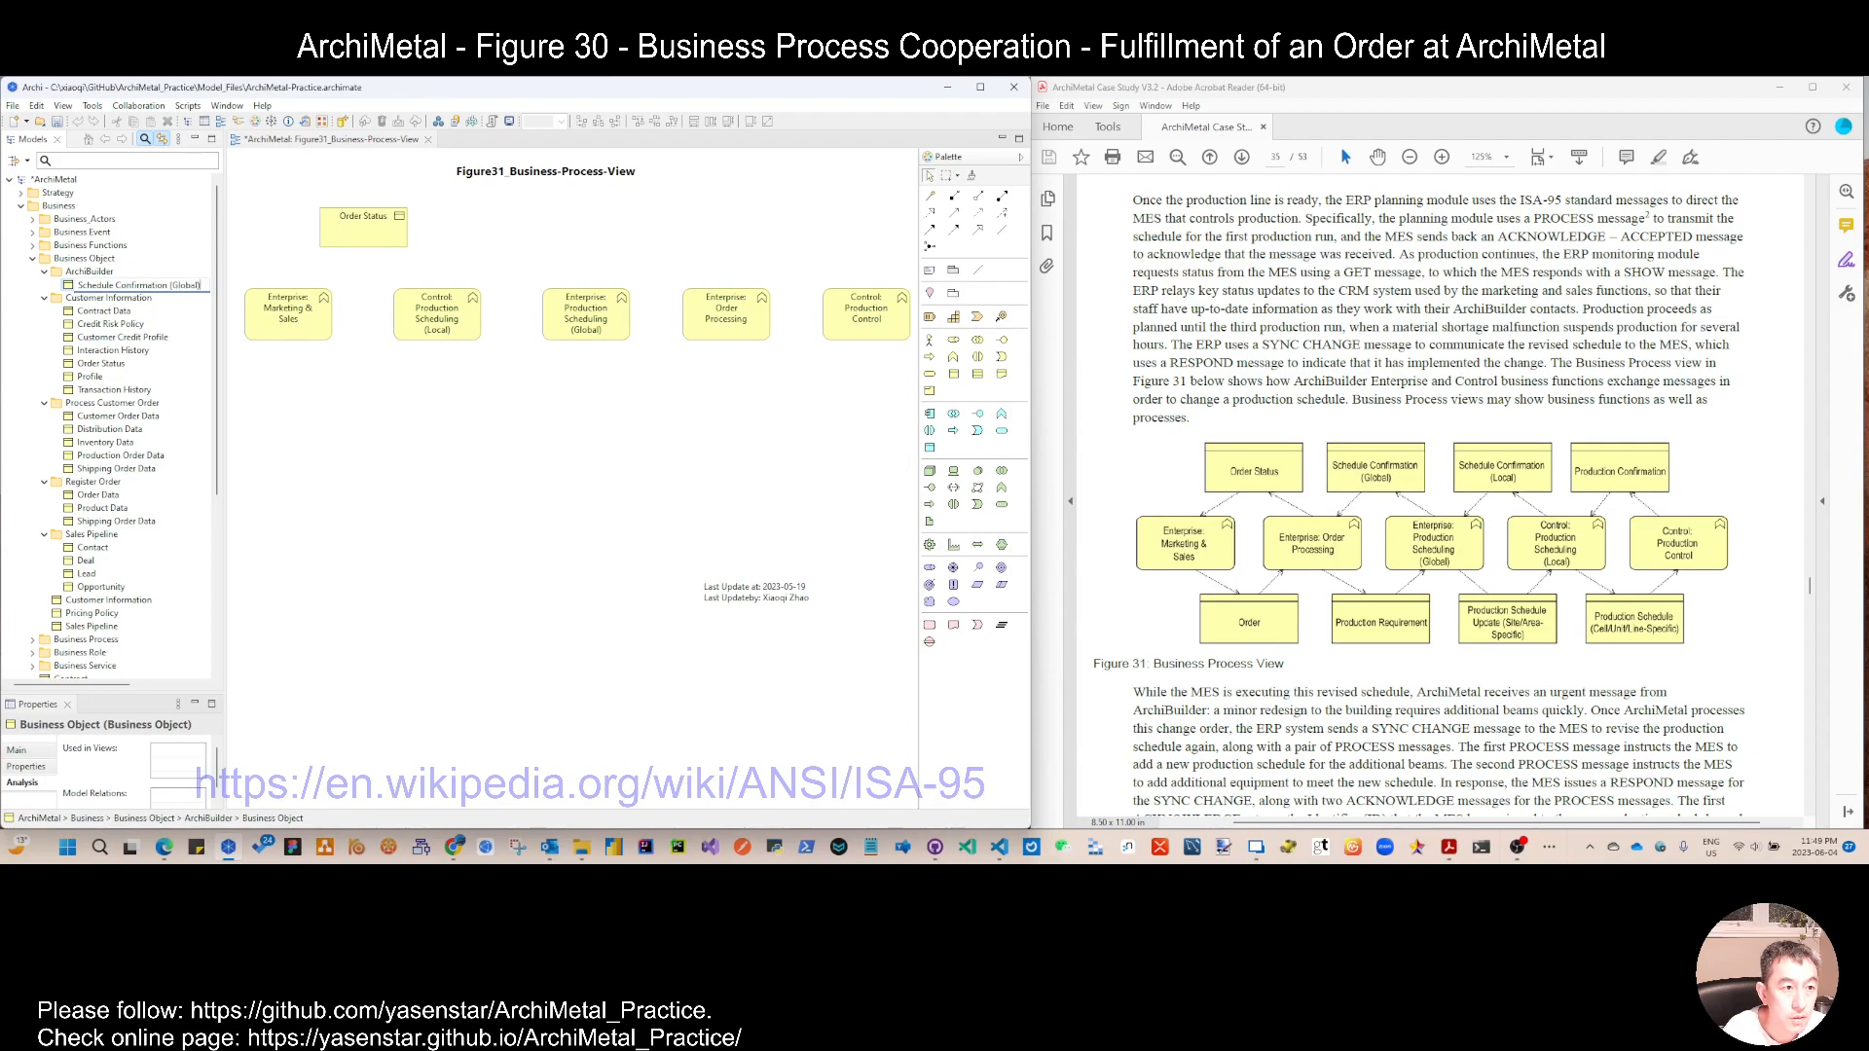
drag(70, 284, 477, 211)
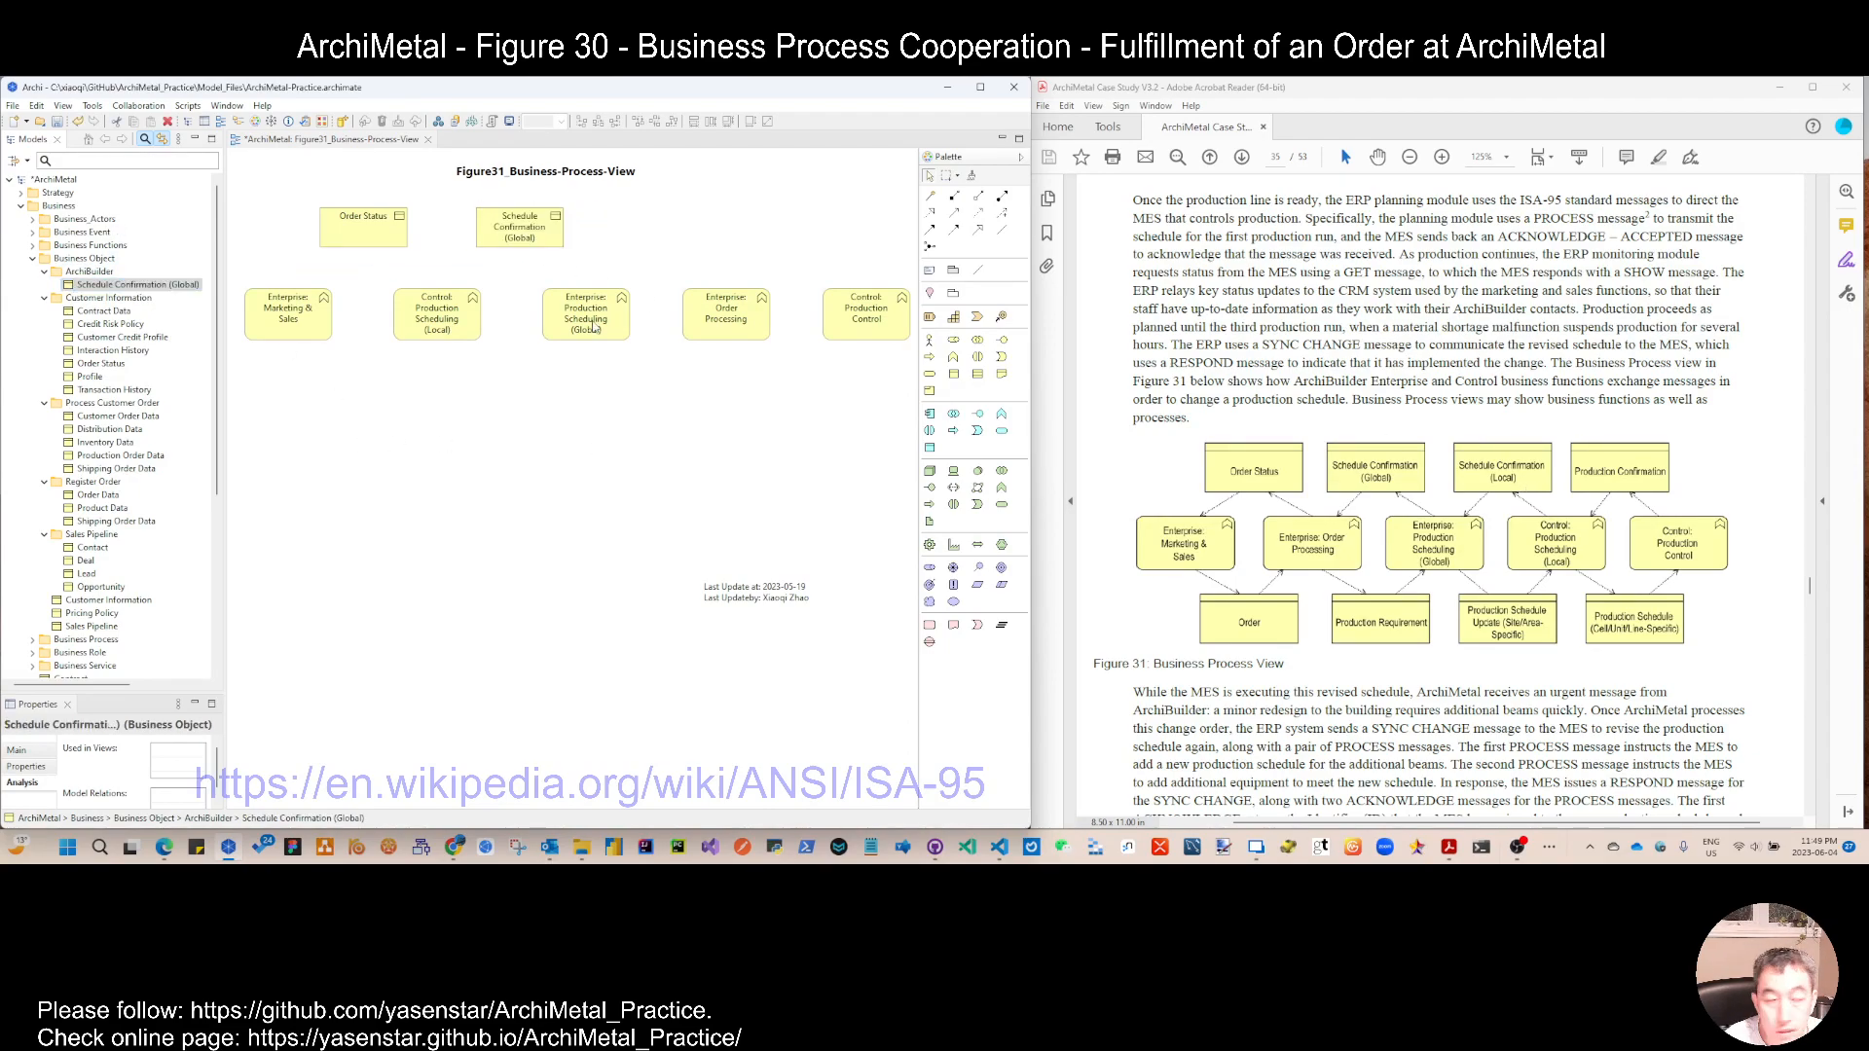
Step: Duplicate Schedule Confirmation (Global), rename the copy Schedule Confirmation (Local), and place it in the view beside the original
right_click(159, 285)
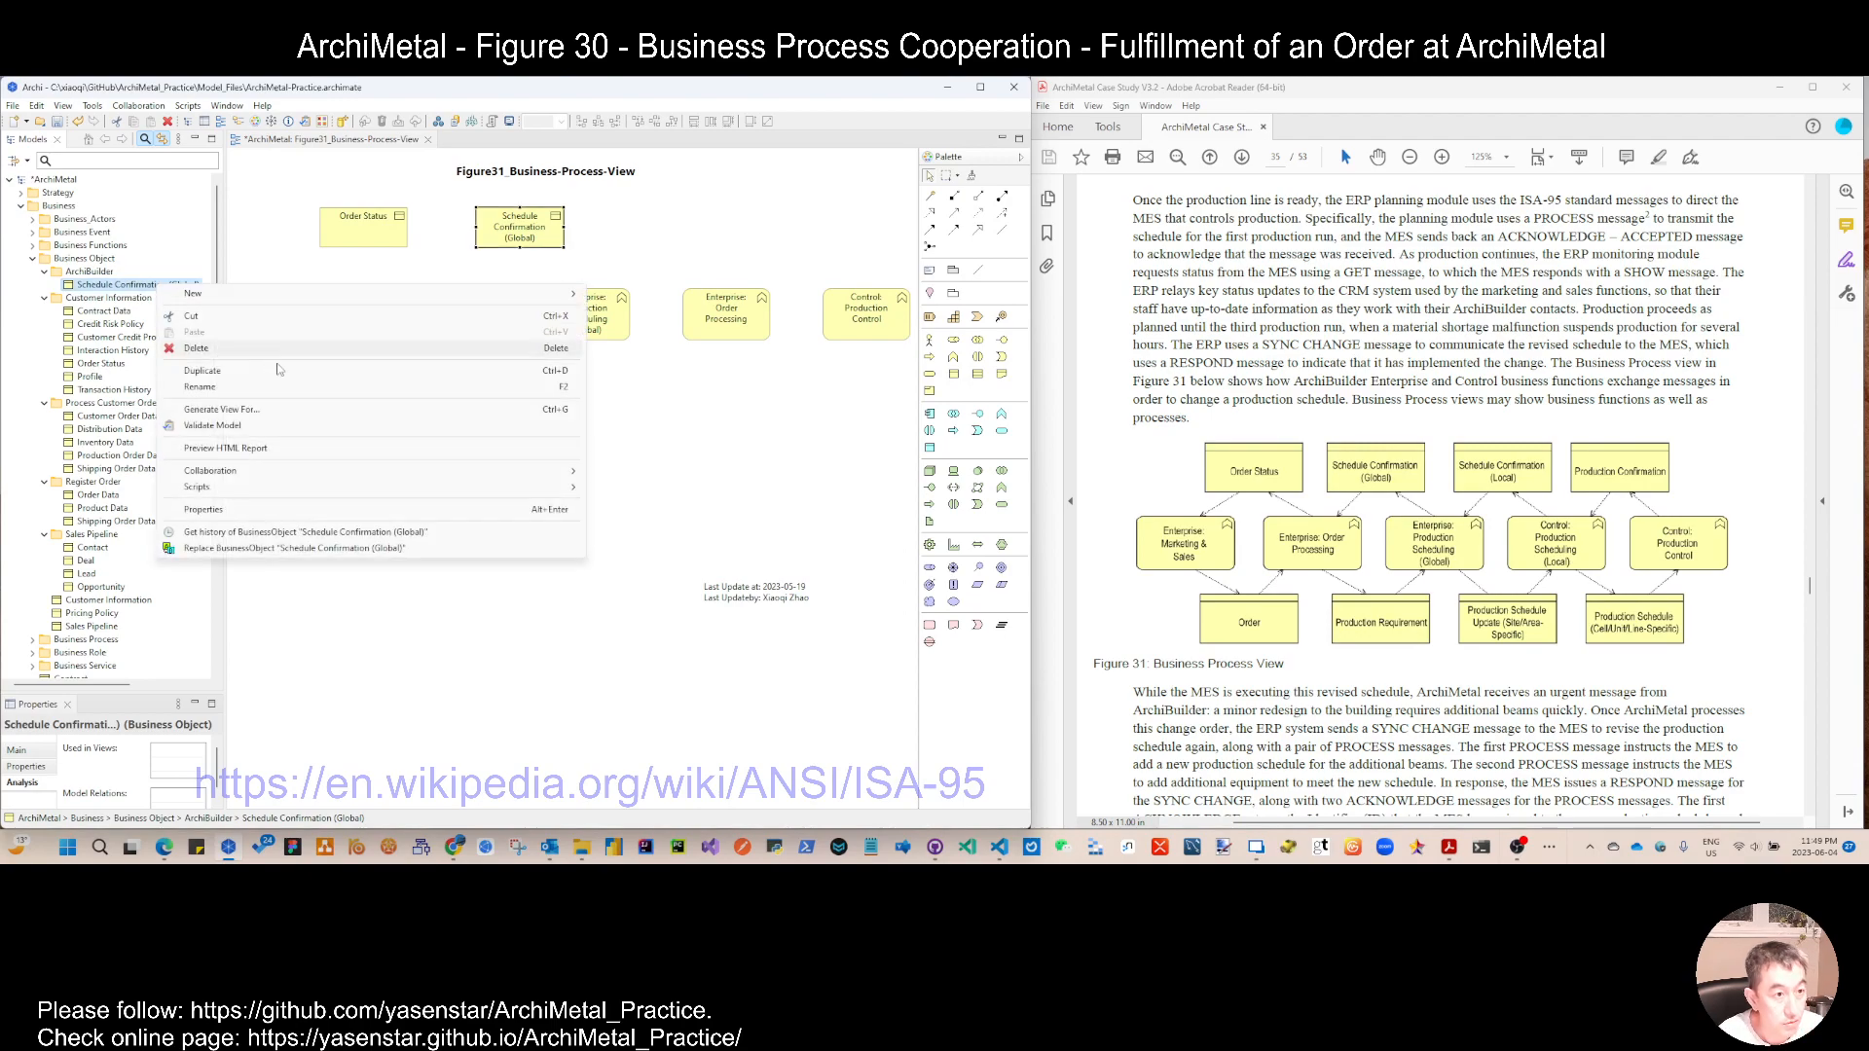
click(287, 371)
key(F2)
key(End)
key(BackSpace)
key(BackSpace)
key(BackSpace)
key(BackSpace)
key(BackSpace)
key(BackSpace)
key(BackSpace)
key(BackSpace)
key(BackSpace)
key(BackSpace)
key(BackSpace)
key(BackSpace)
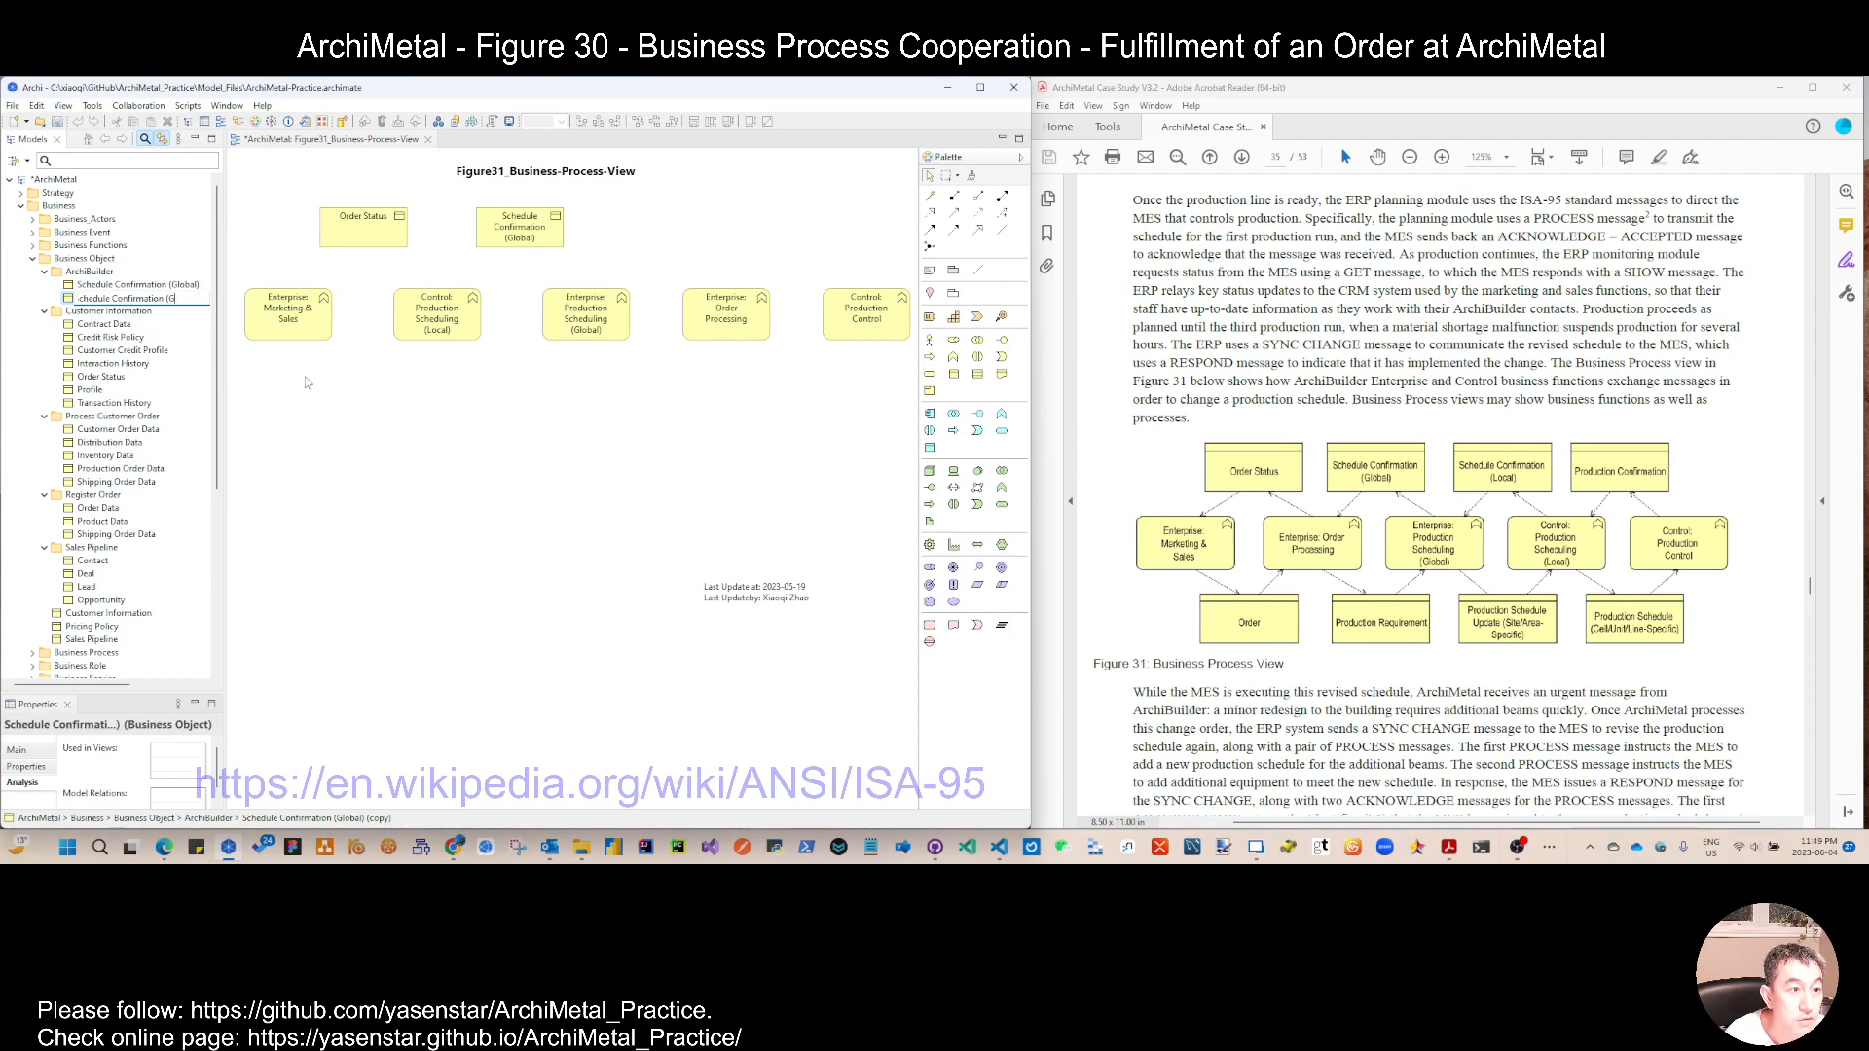
text(Local))
key(Return)
drag(191, 307, 640, 219)
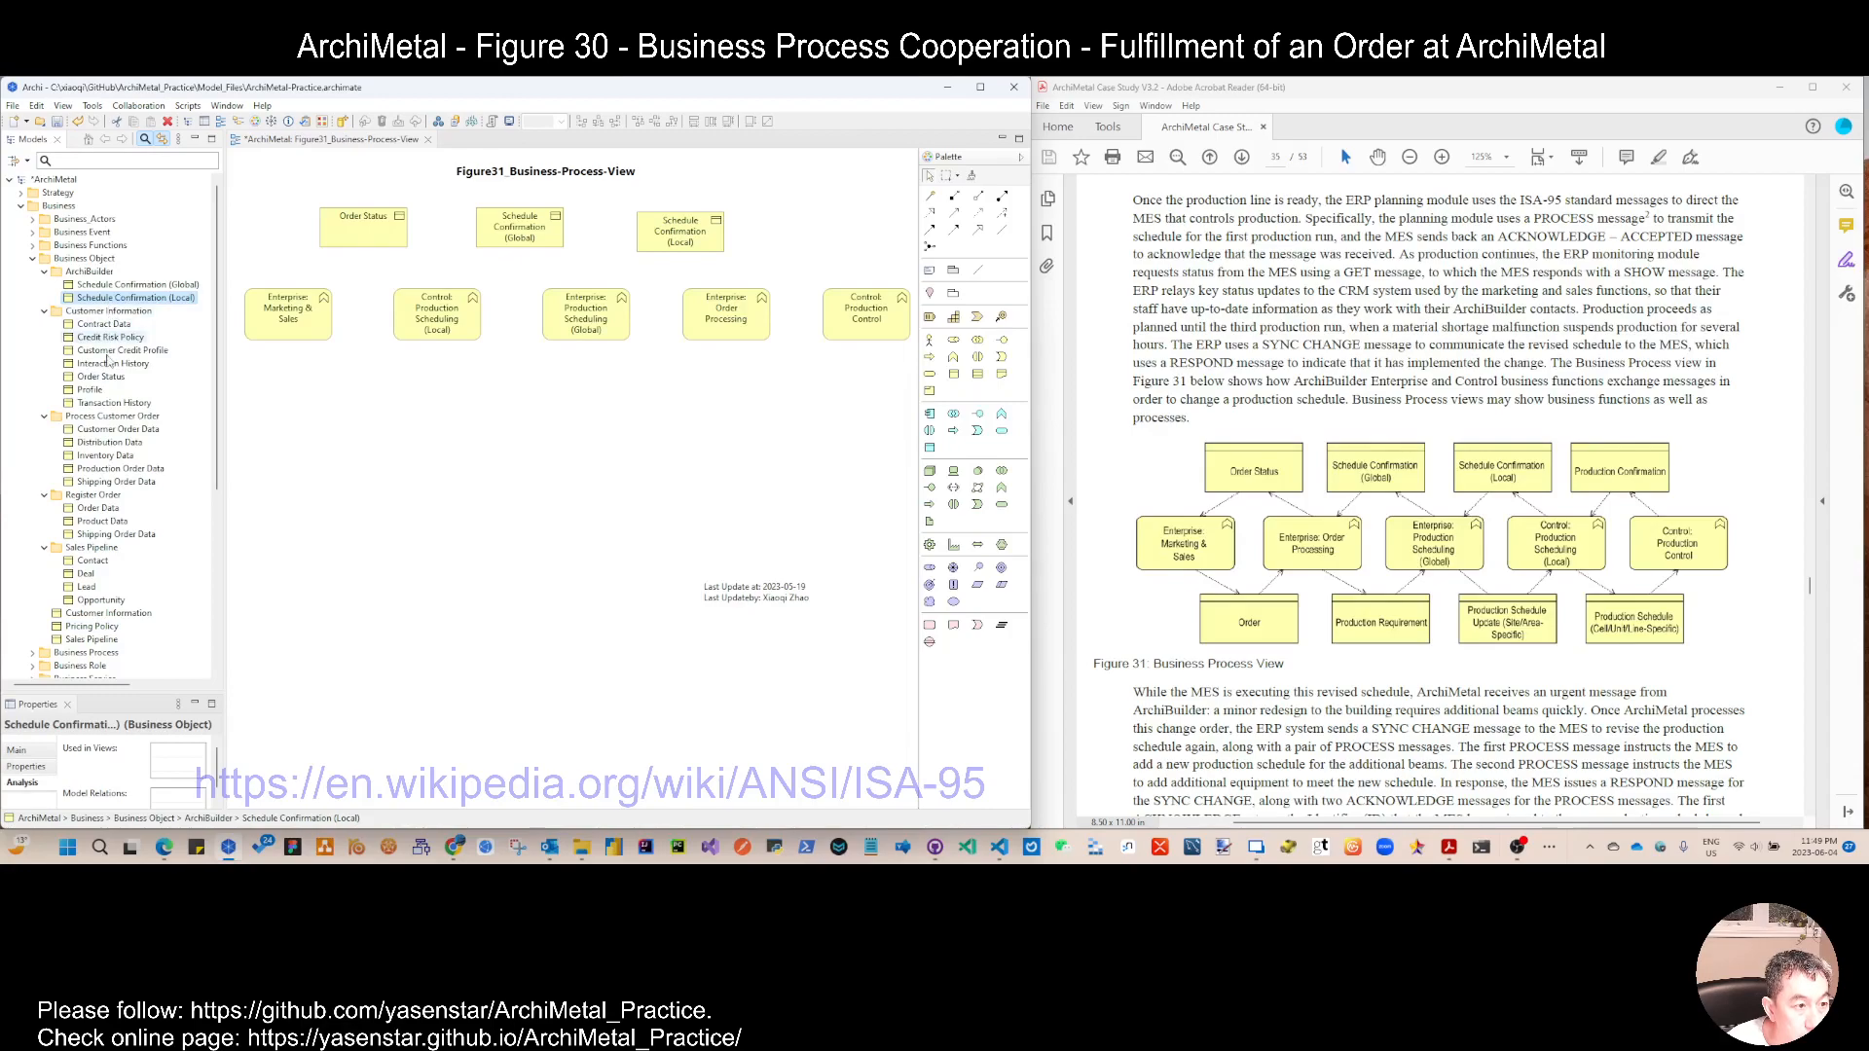
Step: Create the business object Production Confirmation in the ArchiBuilder folder and place it at the right end of the upper object row
right_click(113, 297)
mouse_move(147, 305)
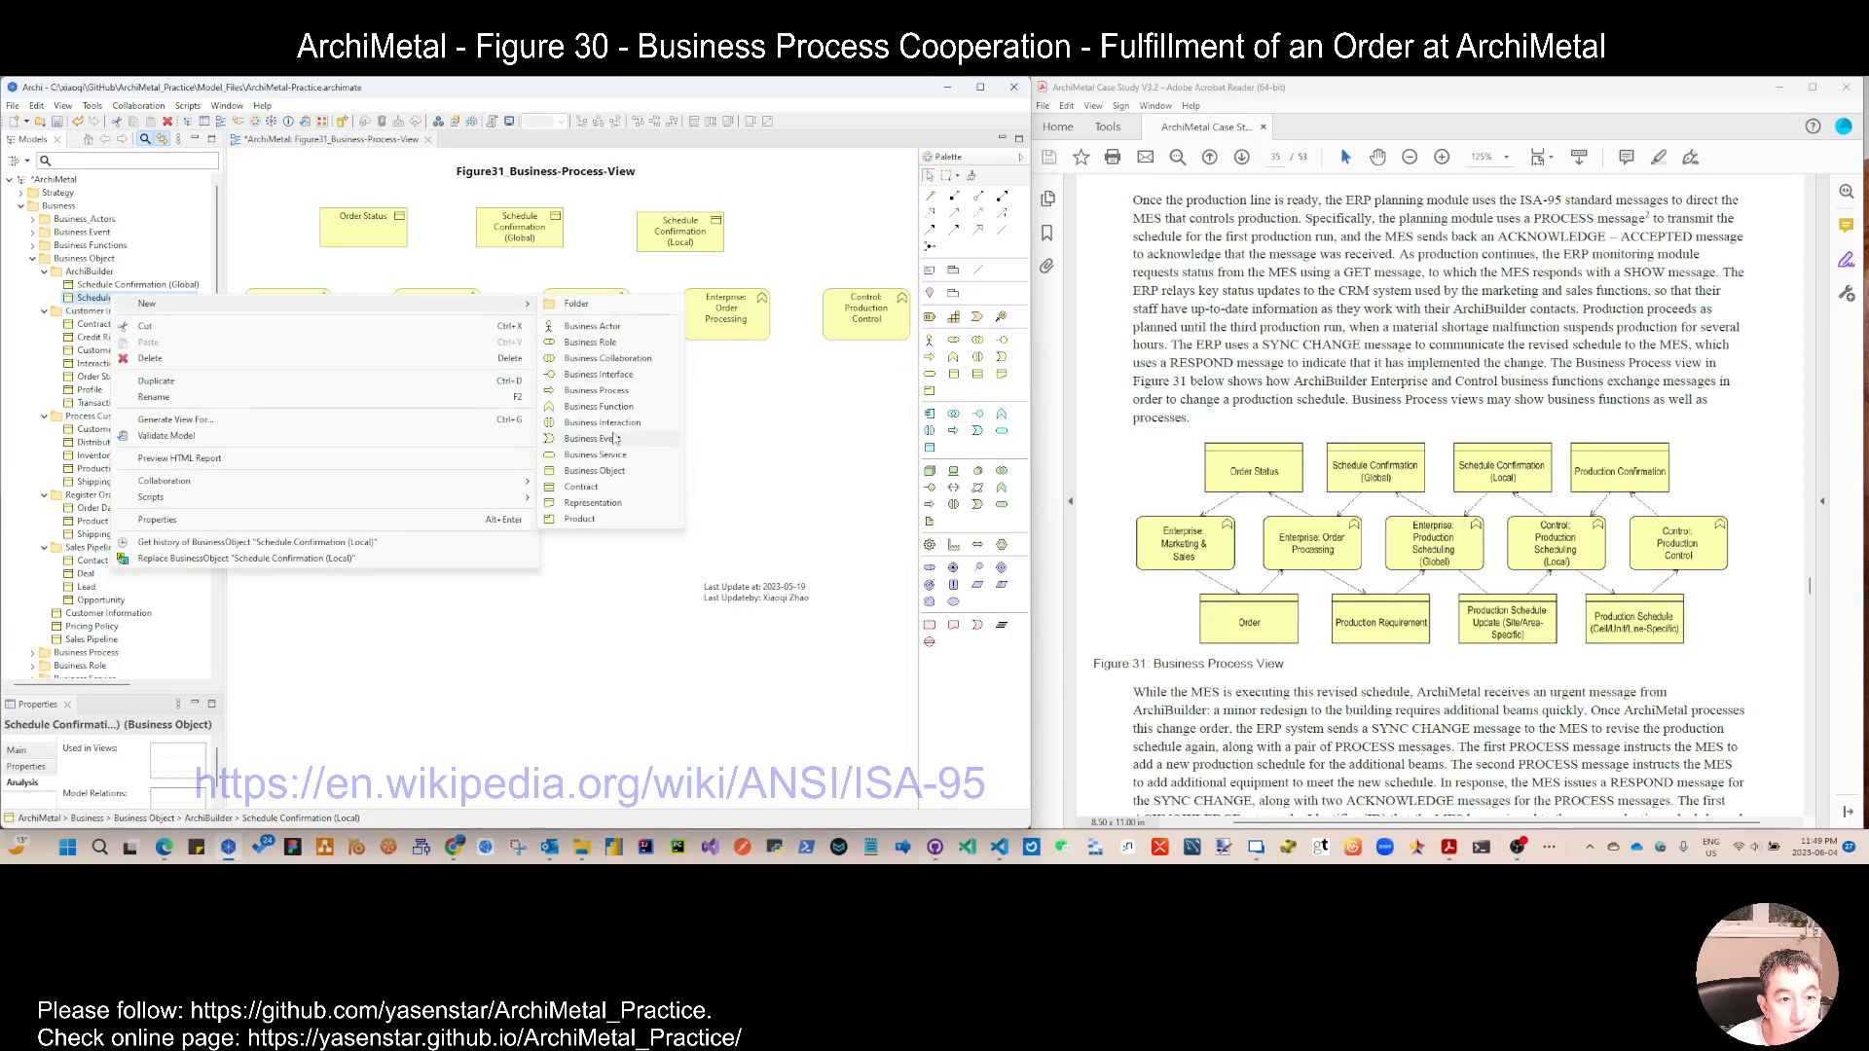
click(610, 471)
text(P)
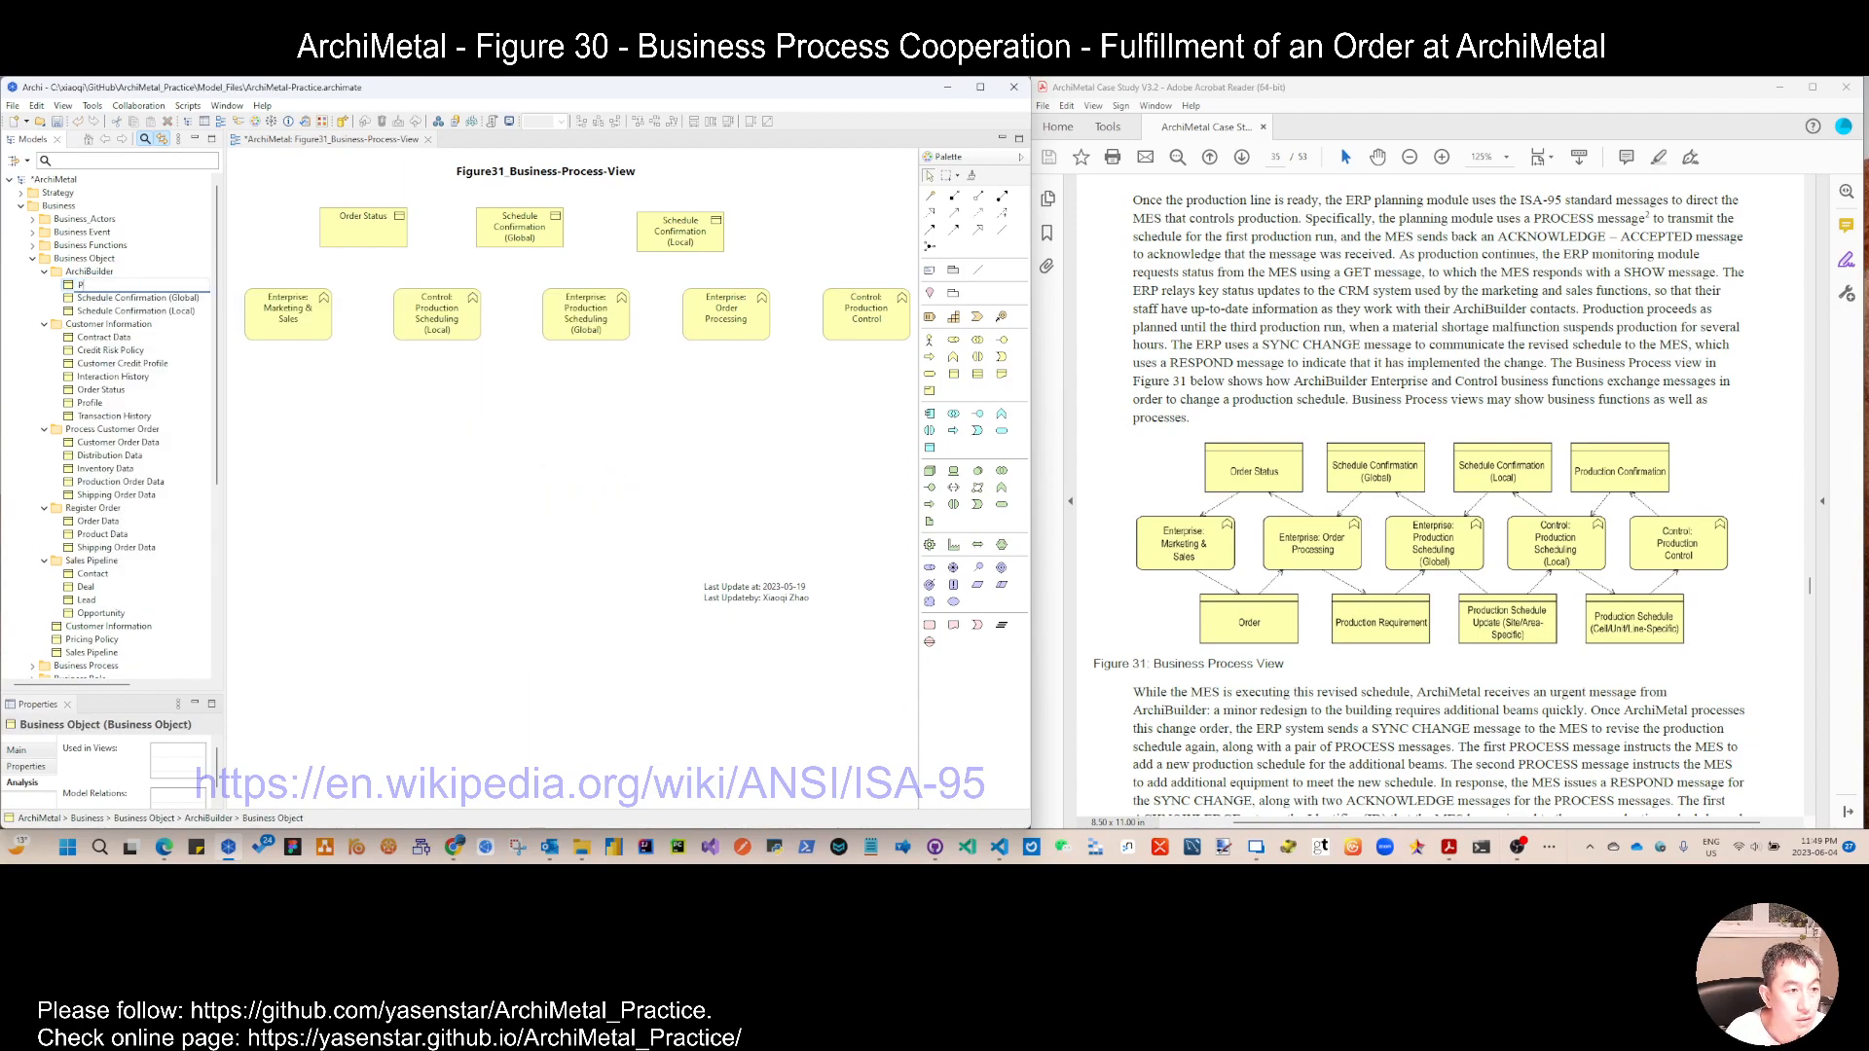
text(roduction Confirmation)
key(Return)
drag(147, 285, 782, 216)
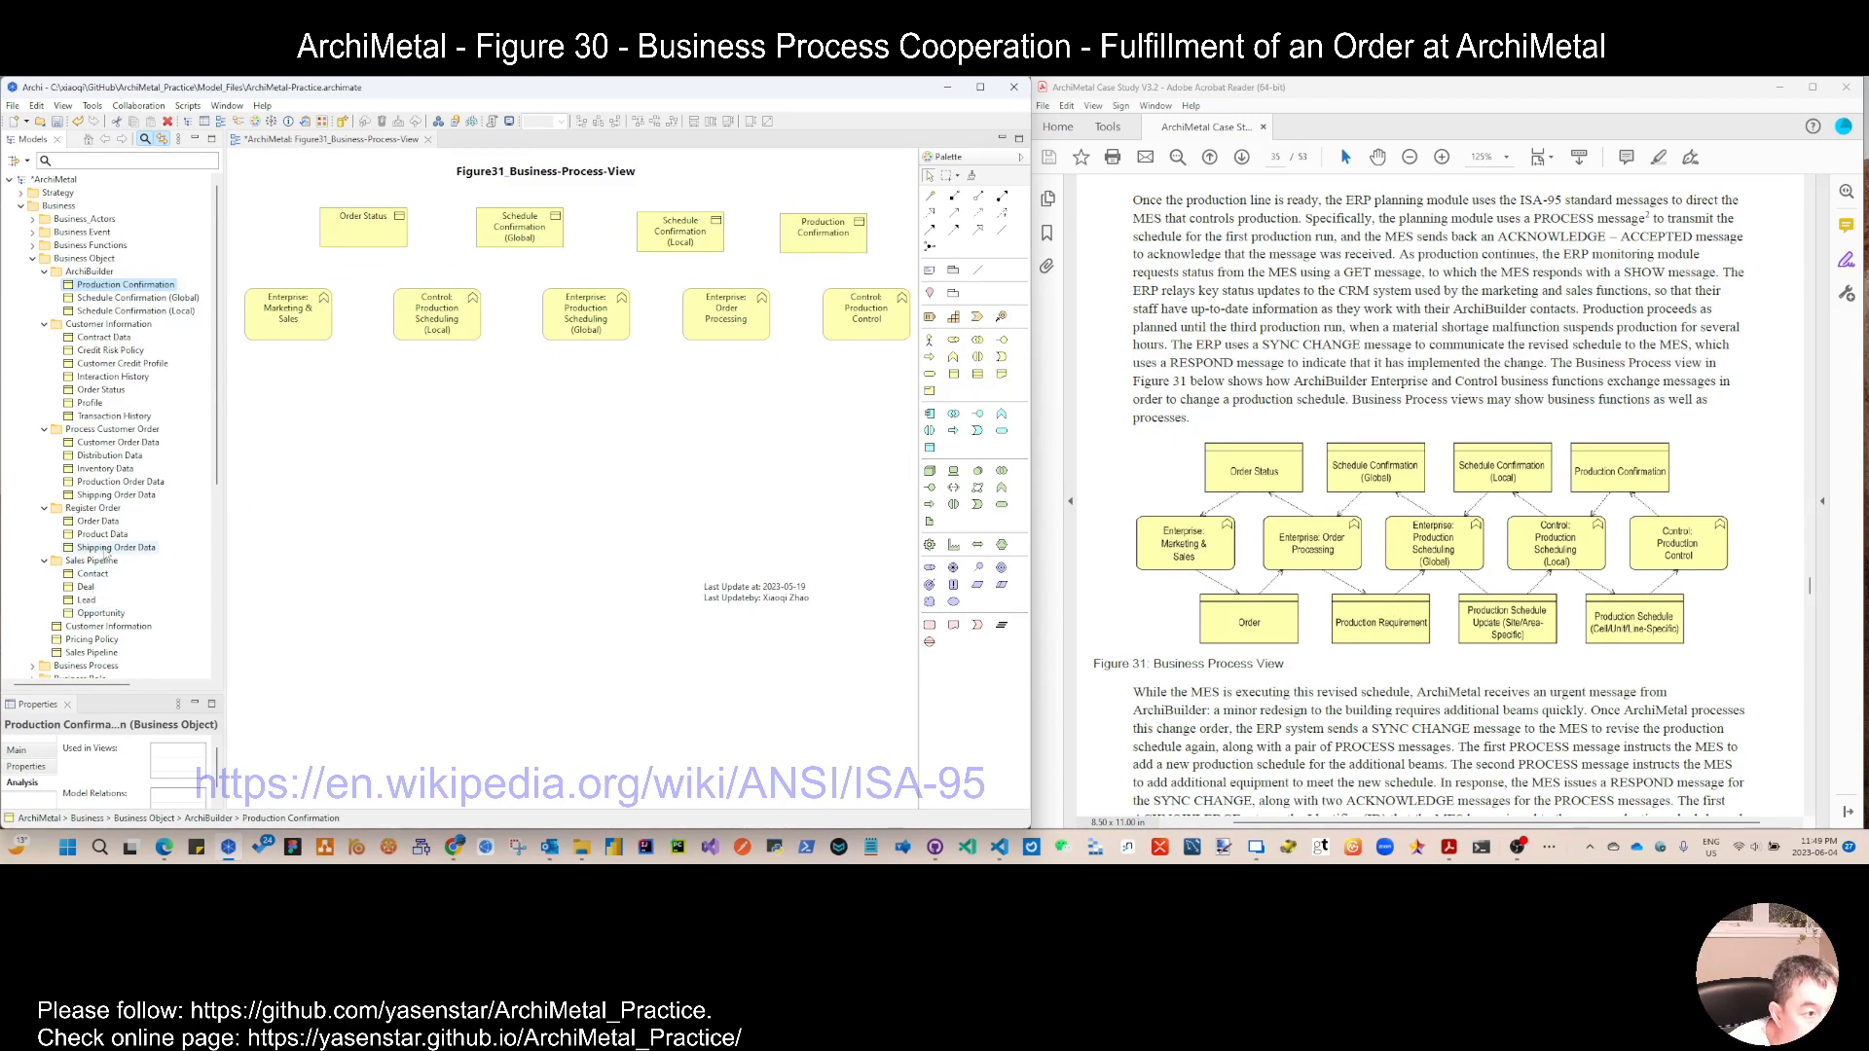
Step: Create the business object Order in the ArchiBuilder folder and place it below and between the first two functions
right_click(111, 282)
mouse_move(467, 289)
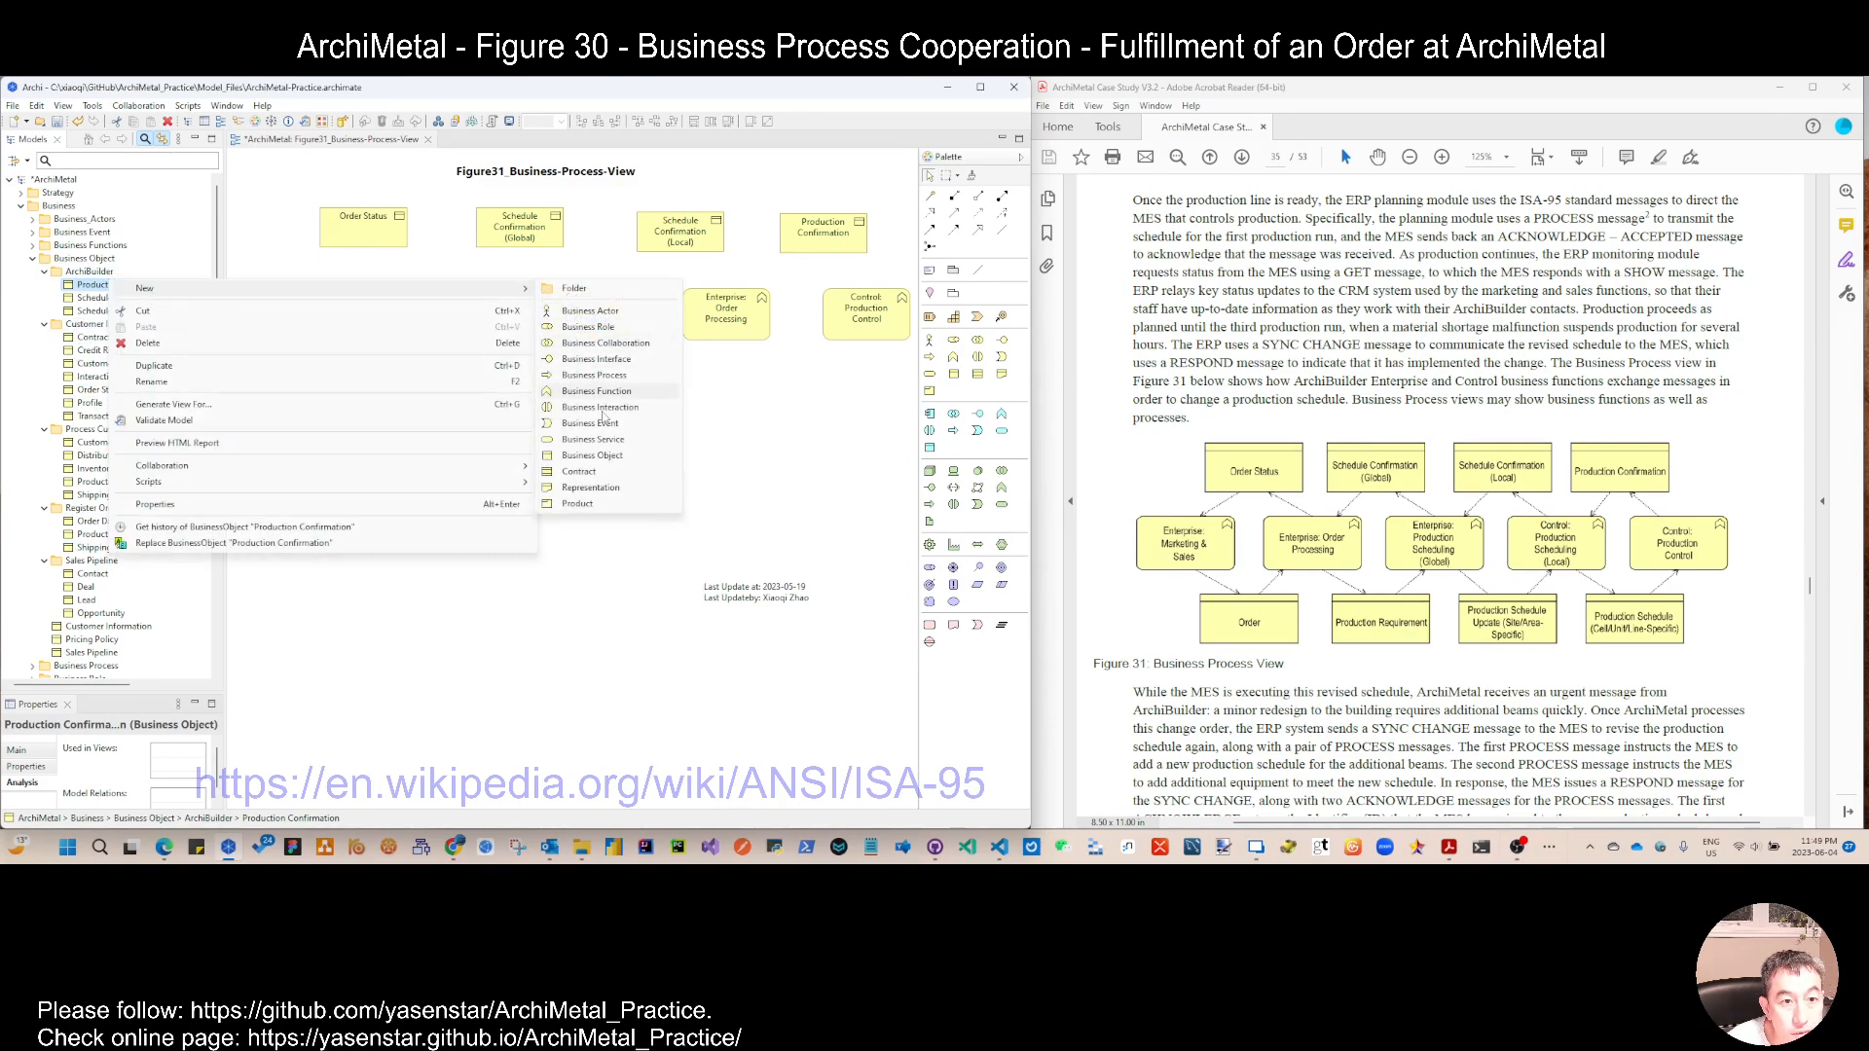
click(592, 455)
text(O)
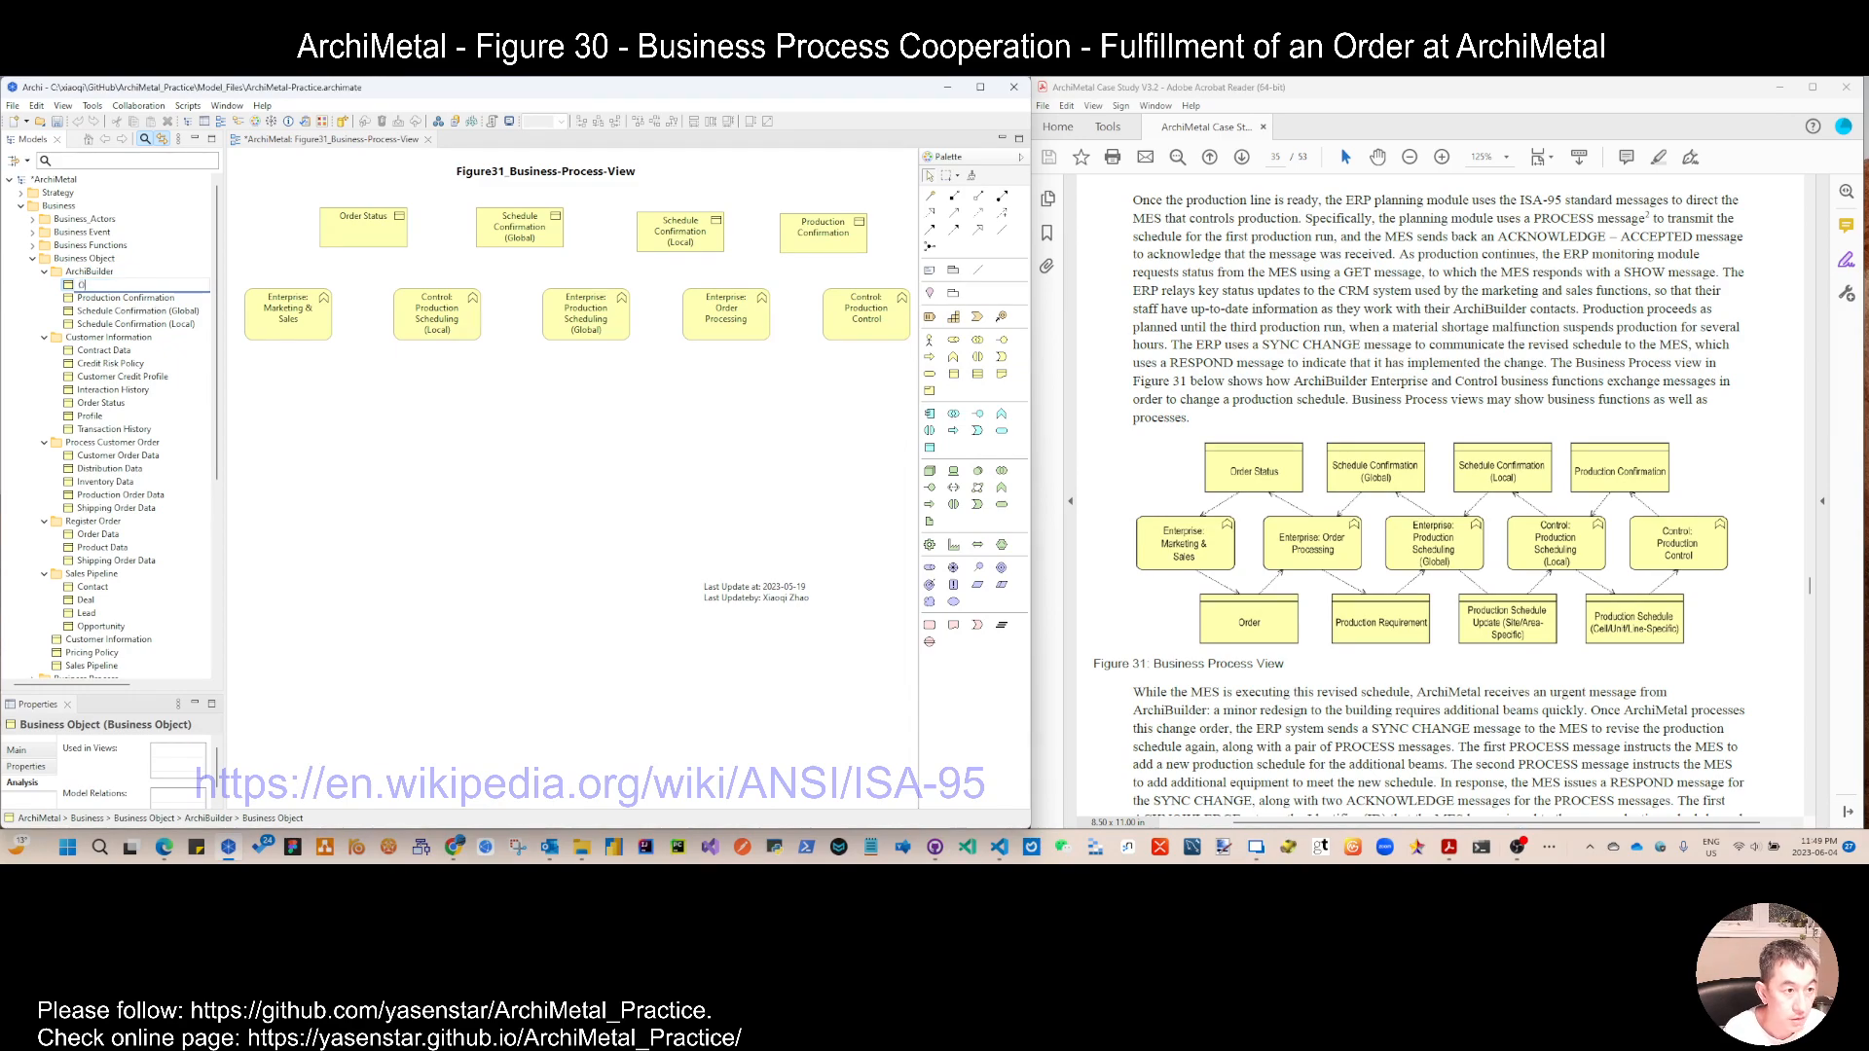
key(Return)
drag(105, 298, 327, 381)
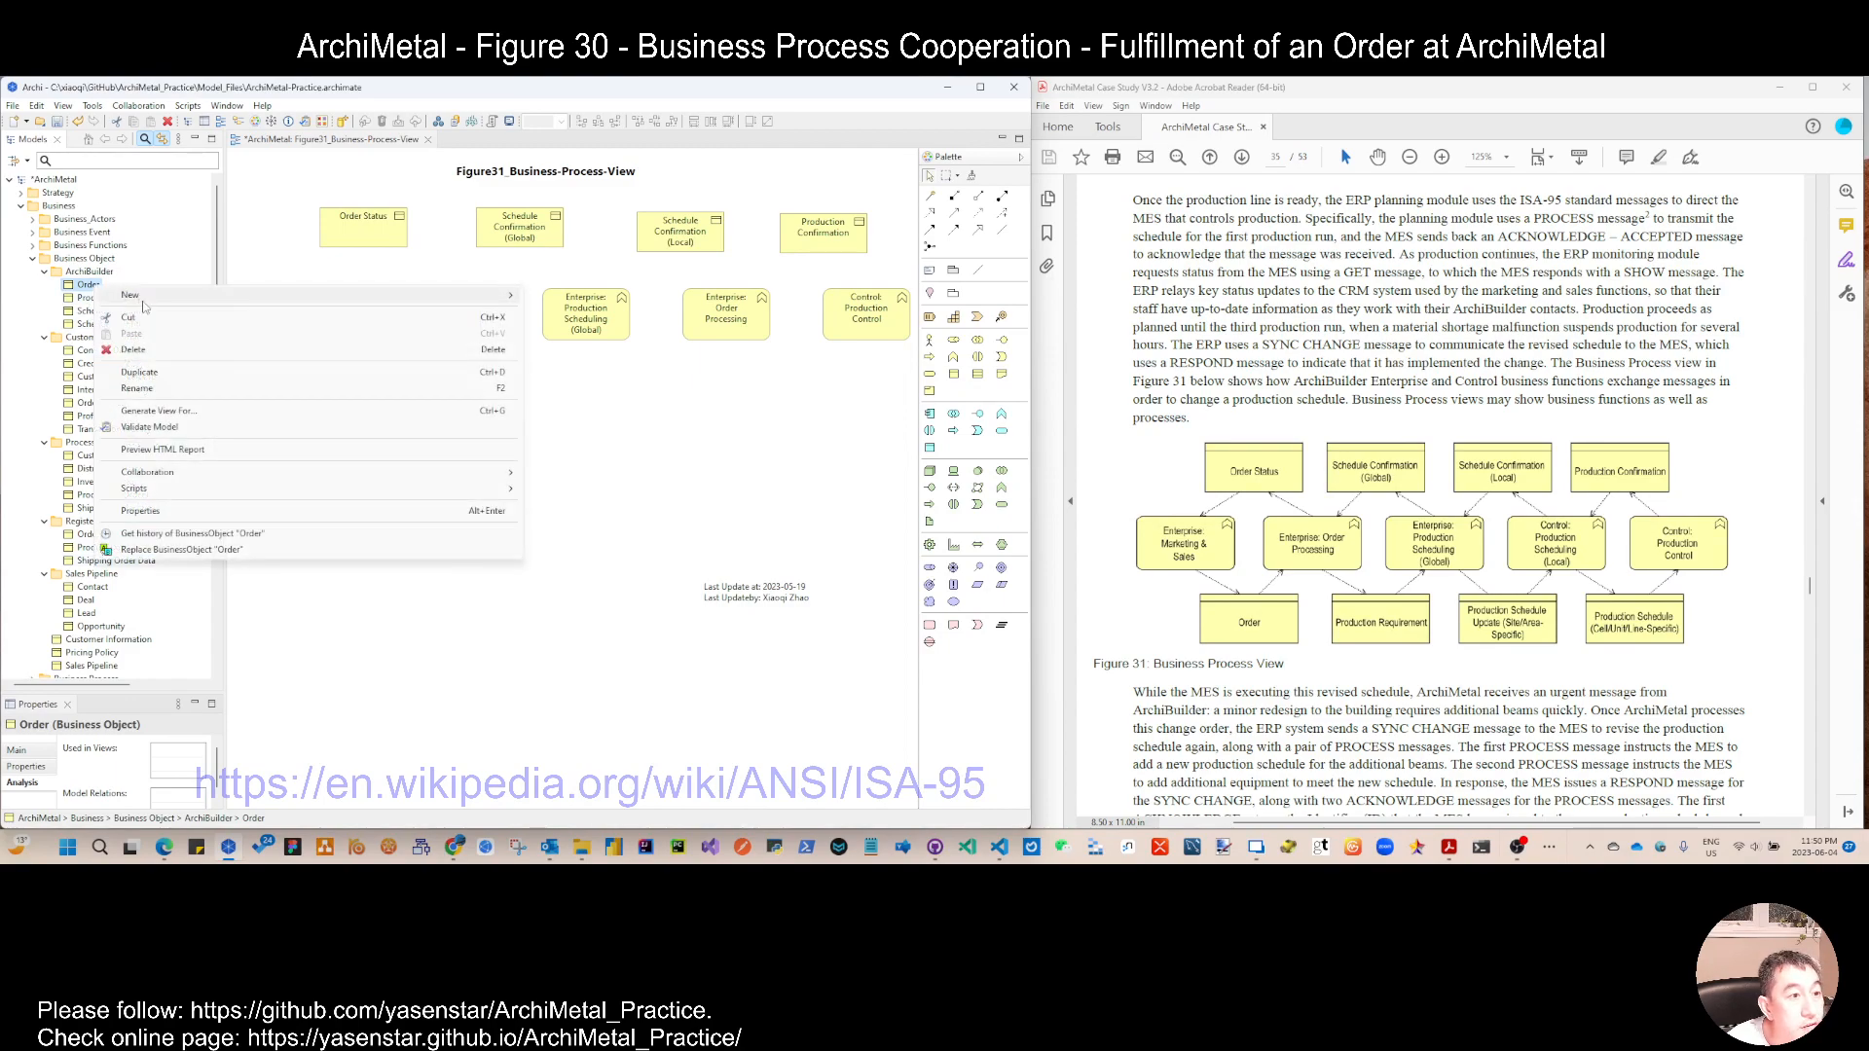
Step: Create the business object Production Requirement in the ArchiBuilder folder and place it in the view to the right of Order
right_click(91, 285)
mouse_move(173, 306)
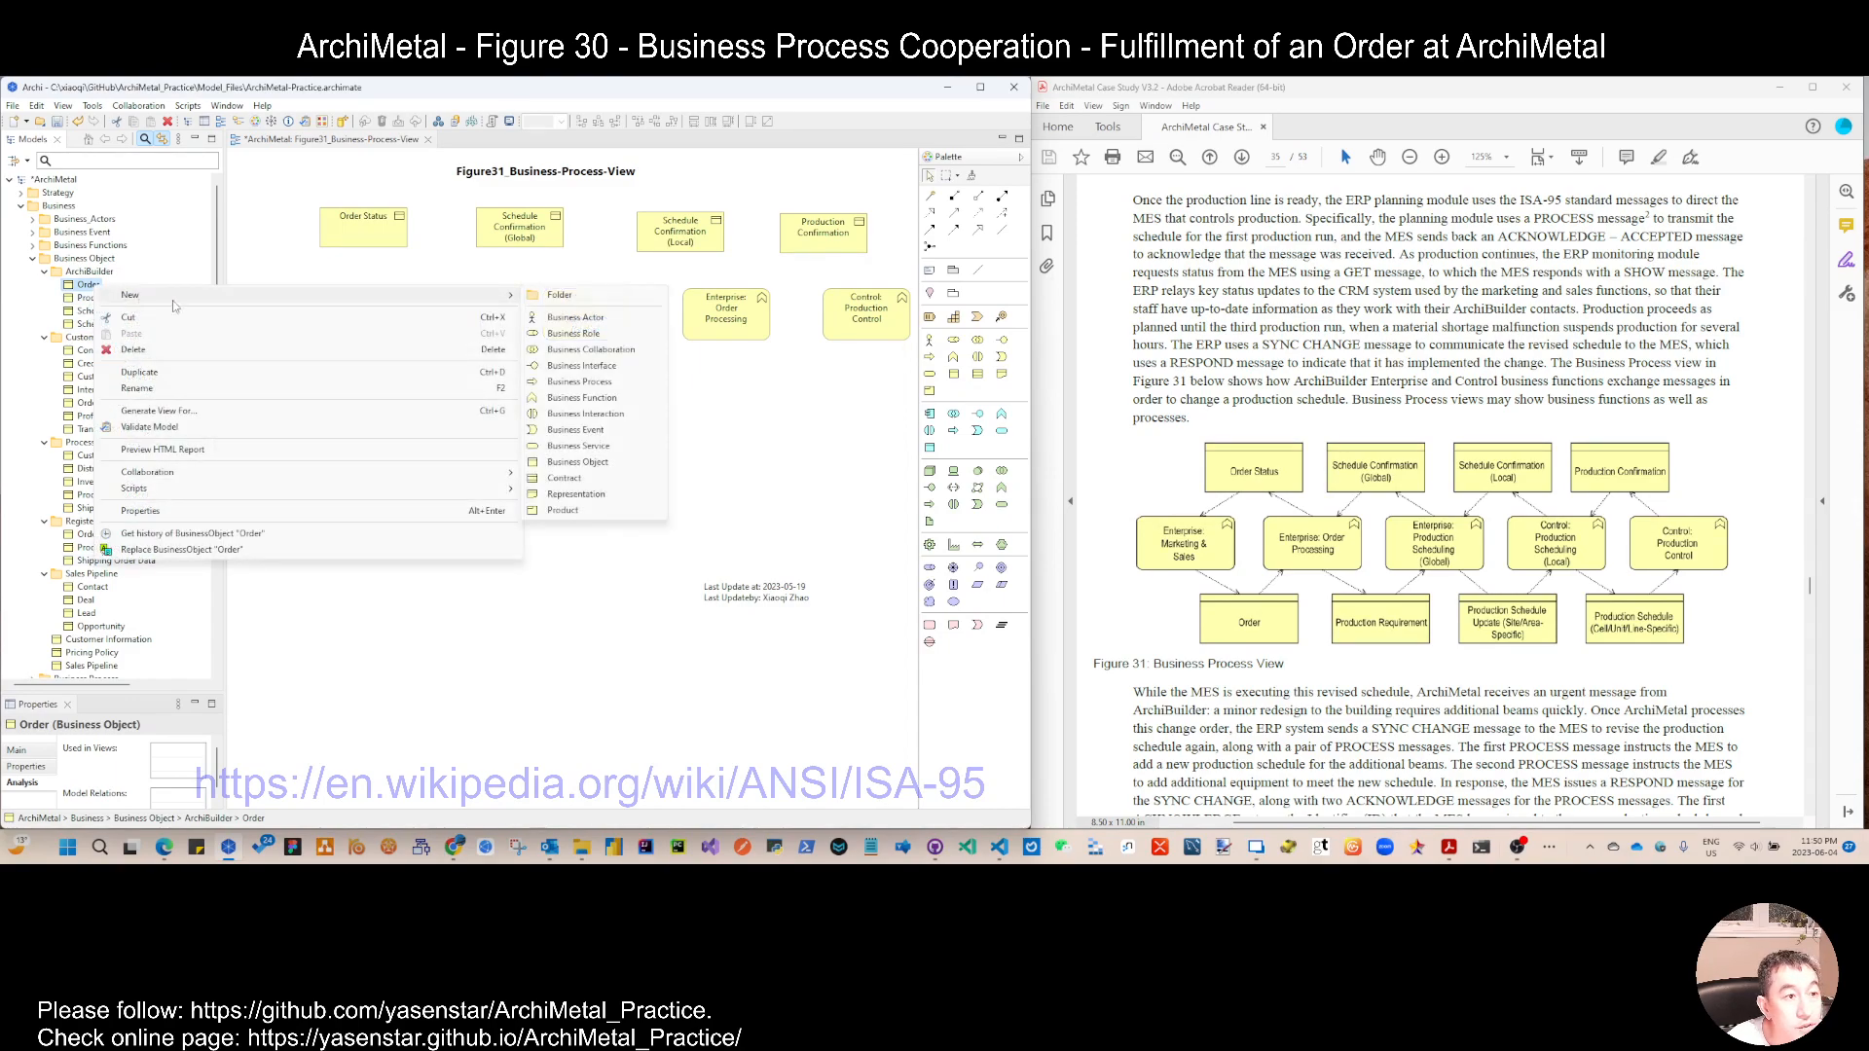
click(594, 463)
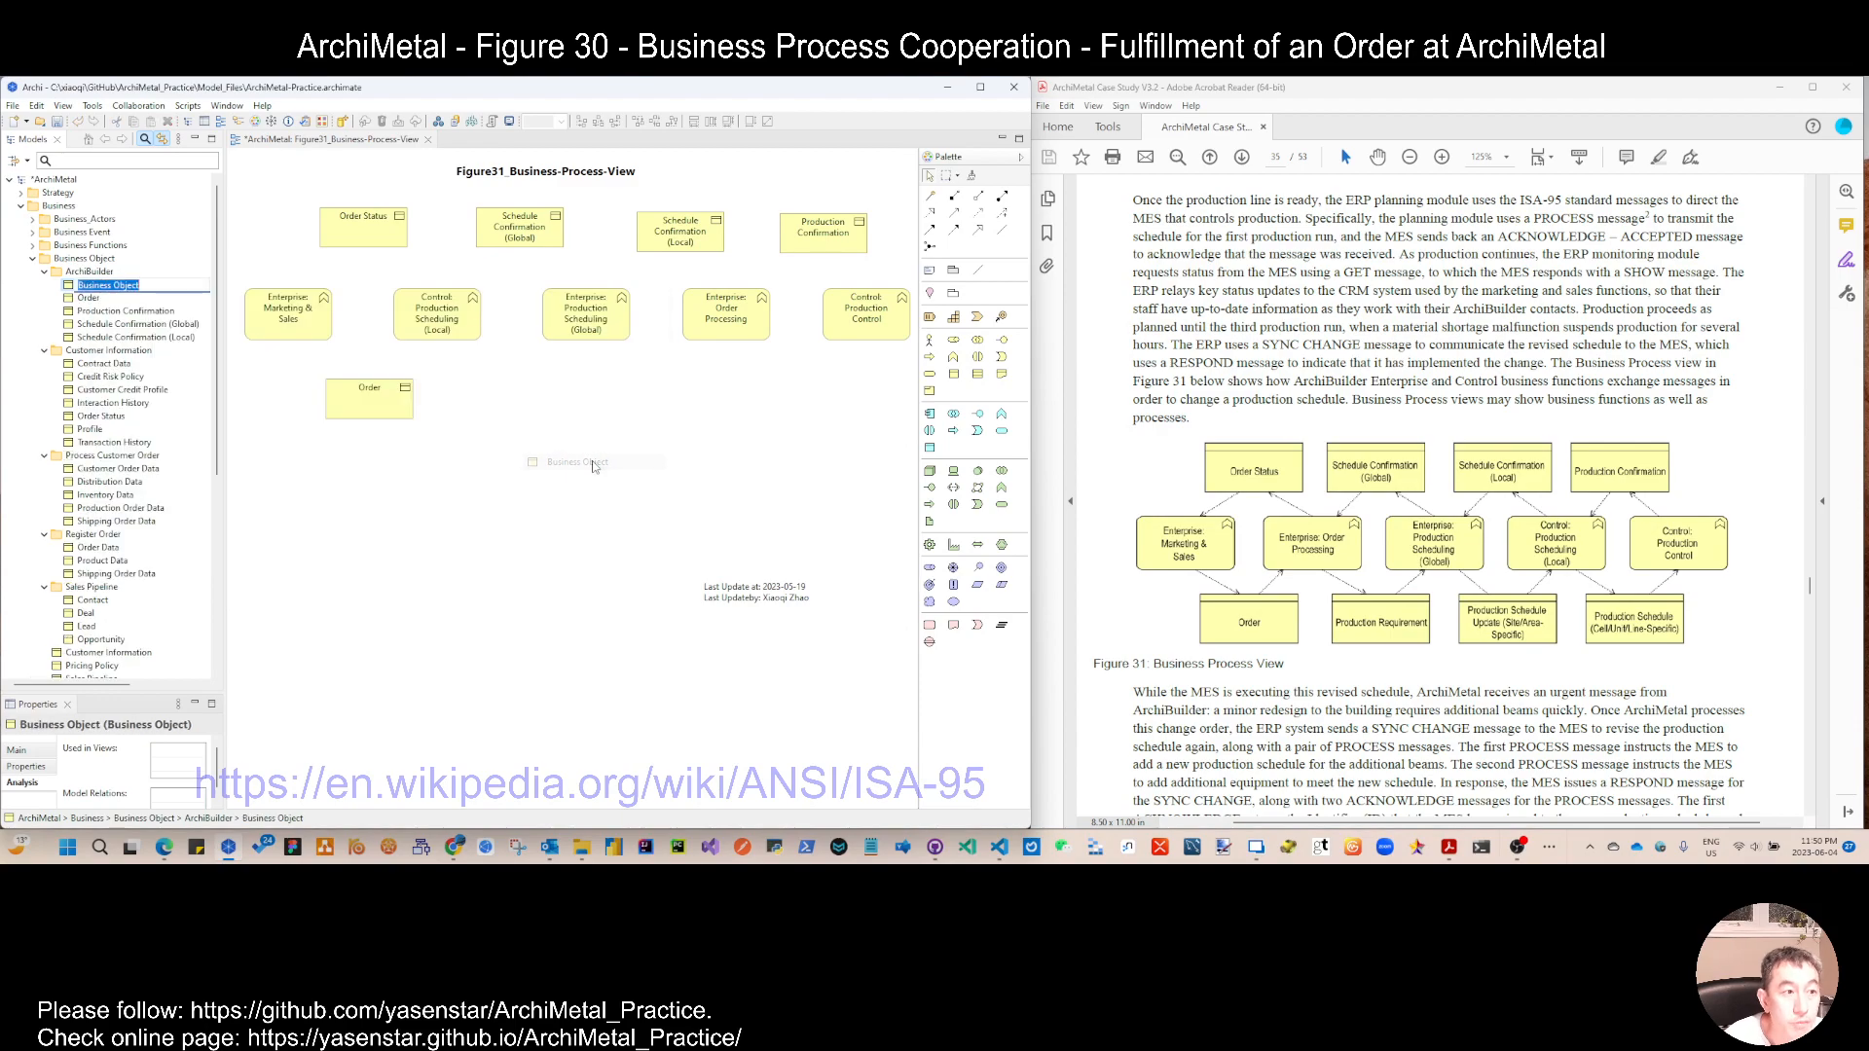
text(Production Requirement)
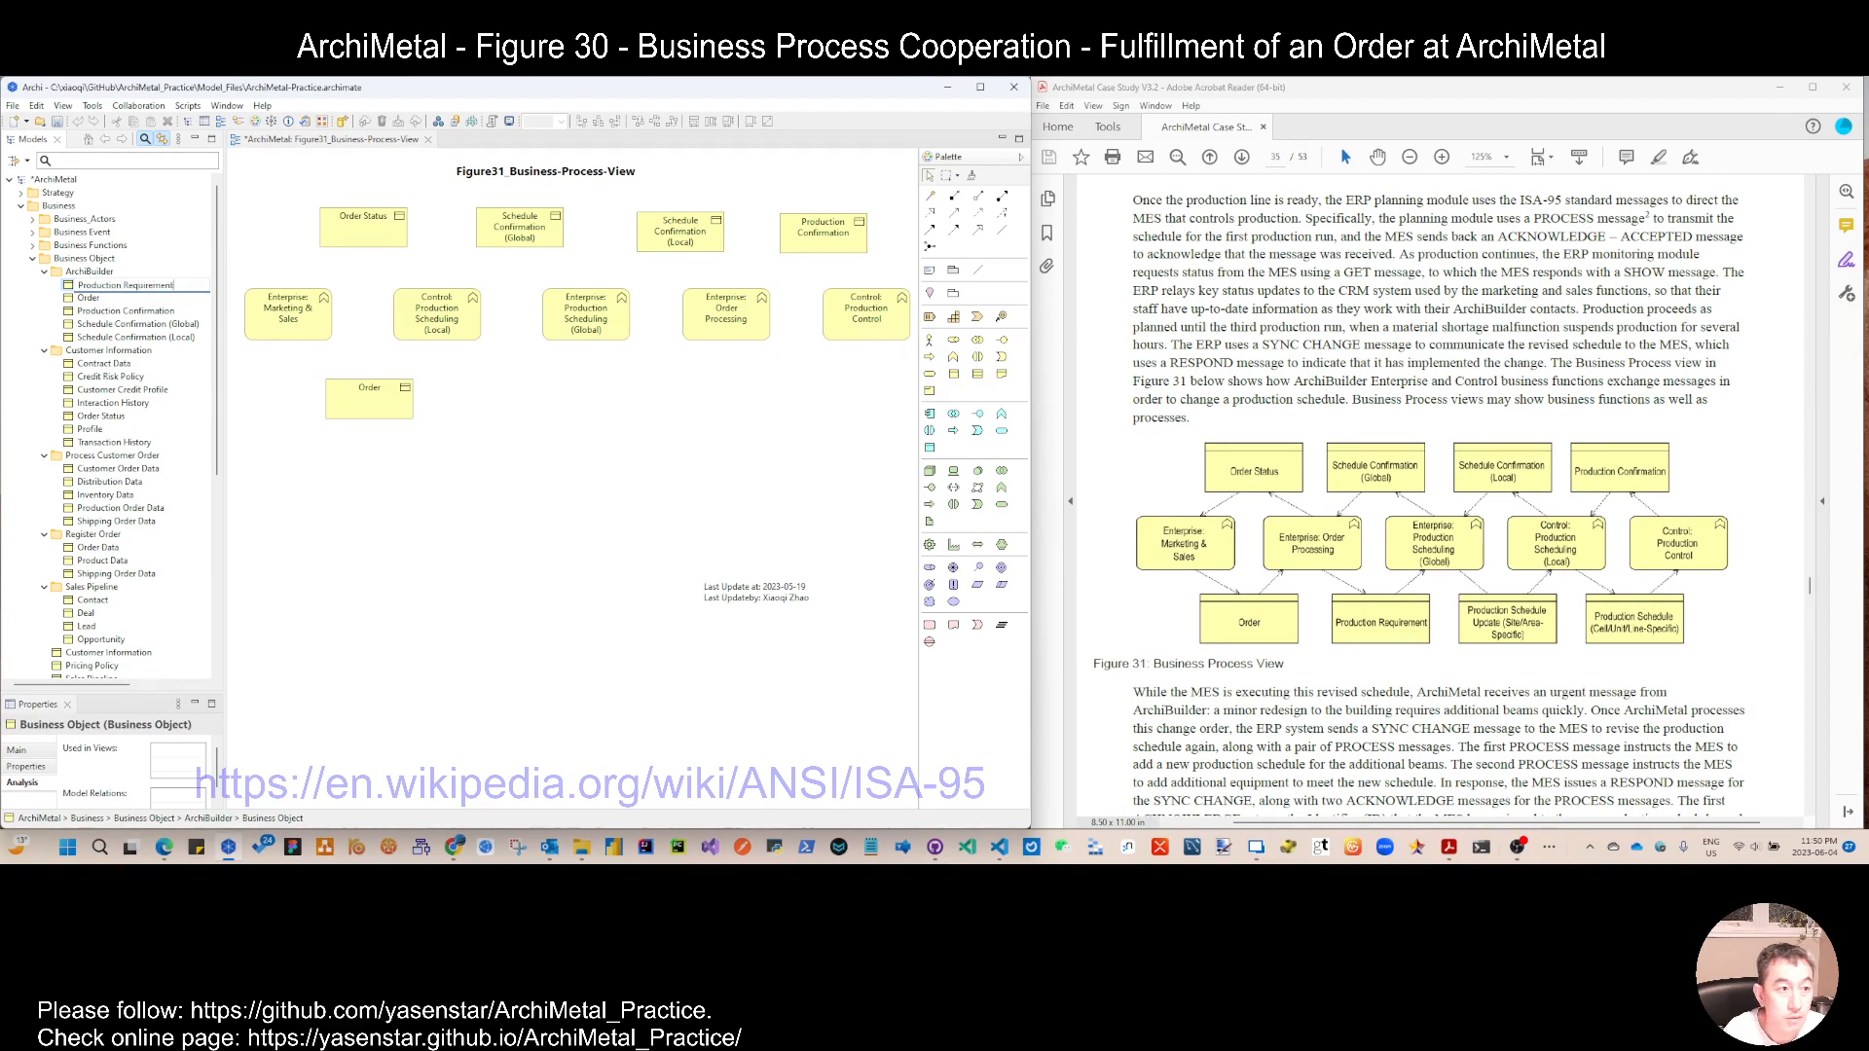
key(Return)
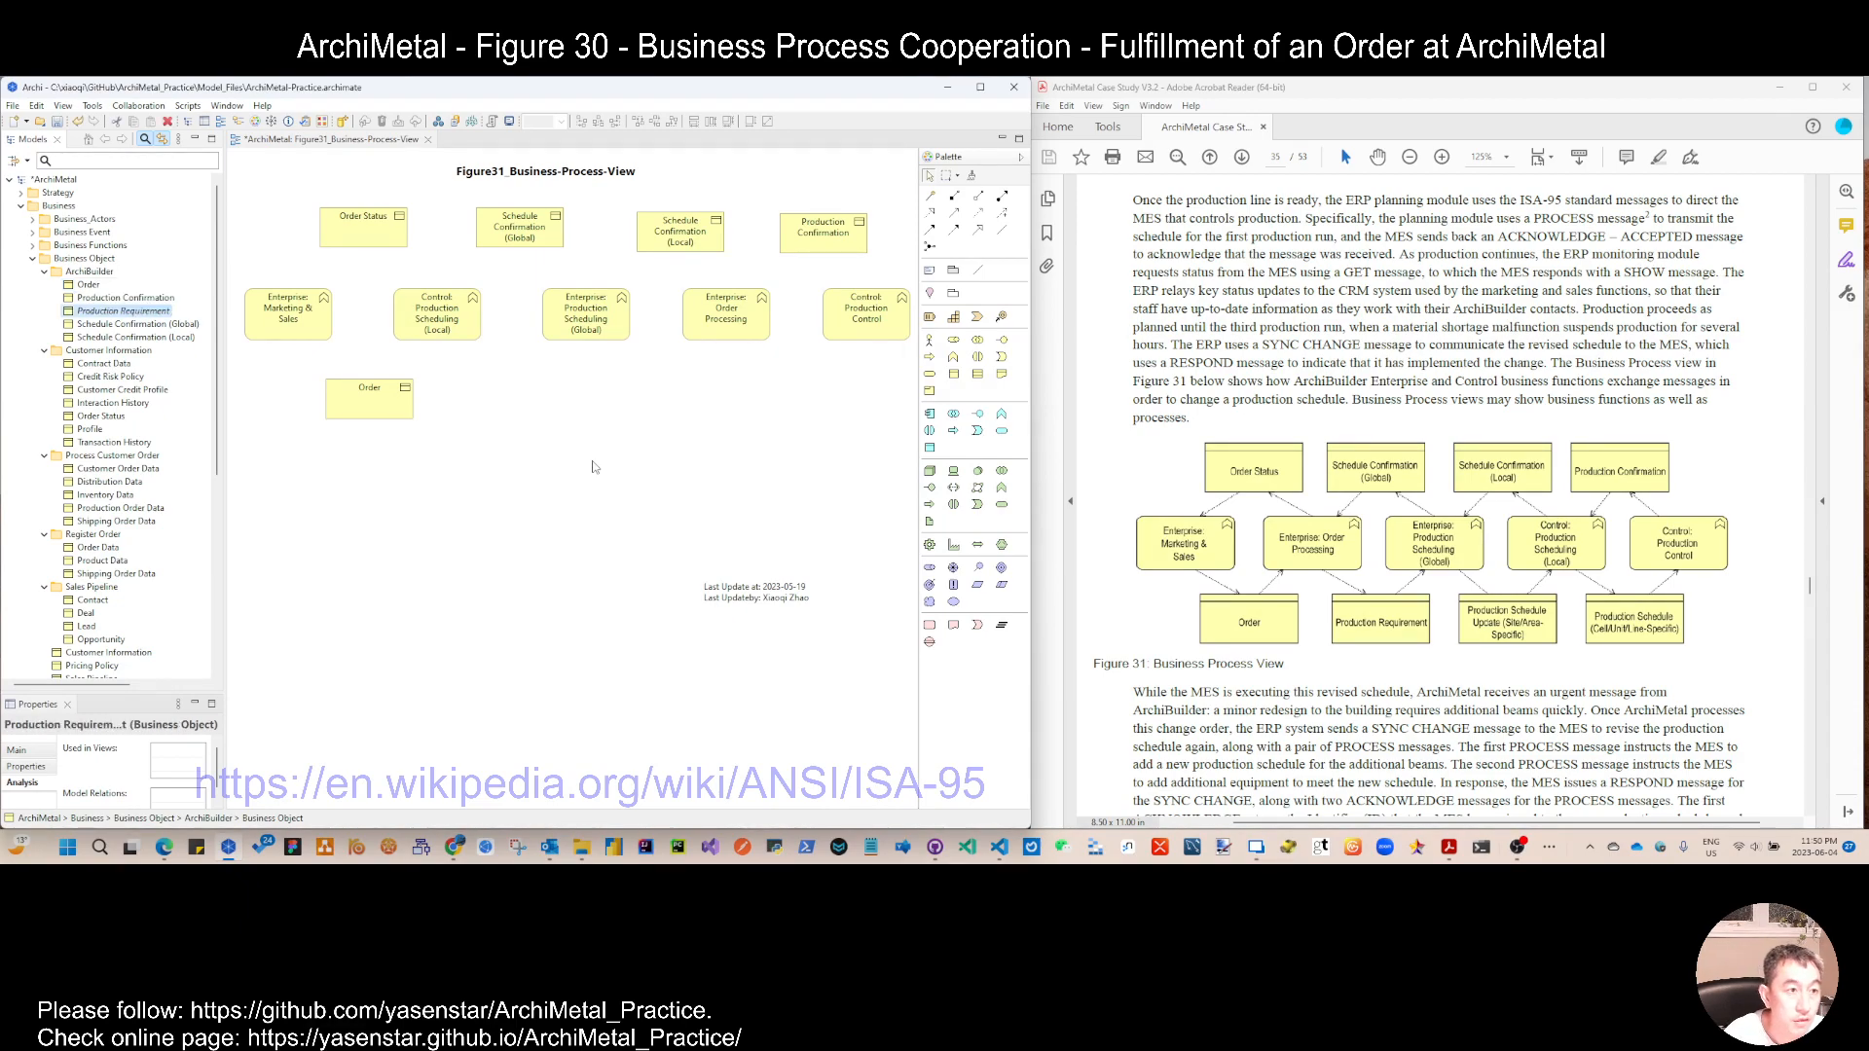
drag(107, 311, 493, 390)
click(525, 402)
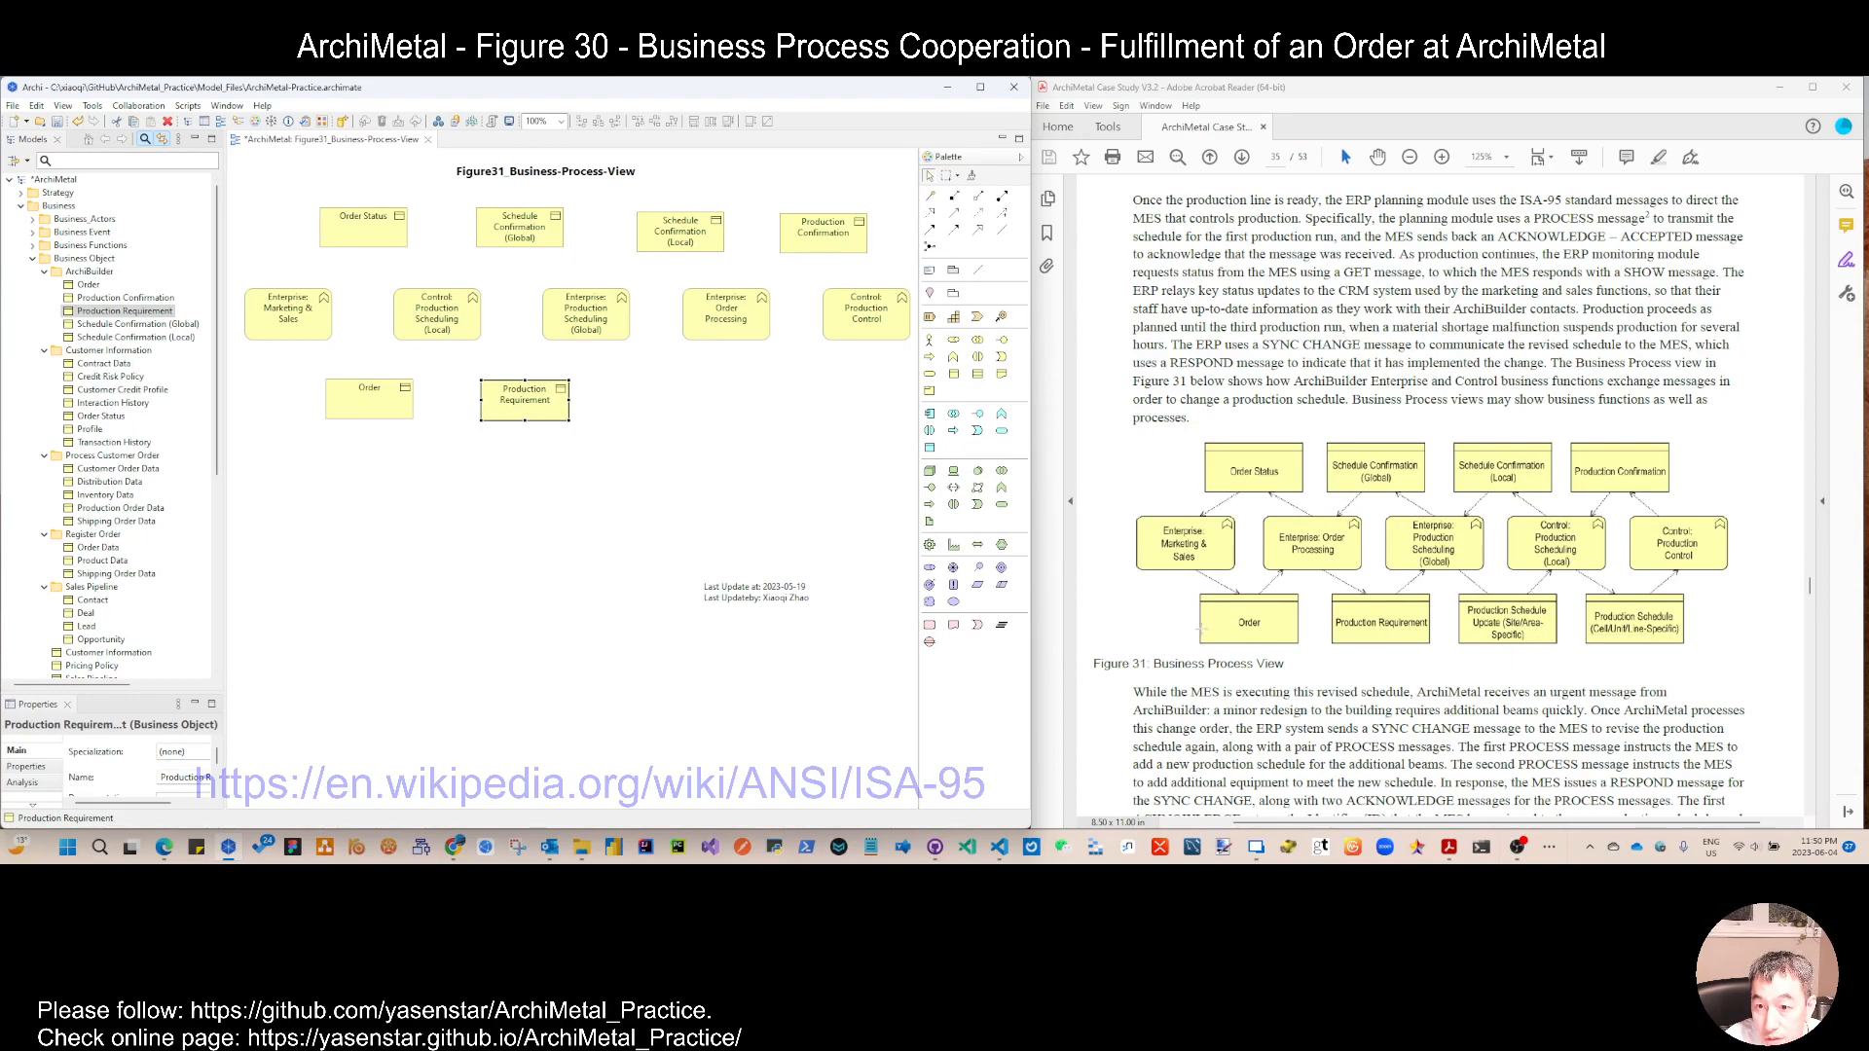
Step: Create the business object Production Schedule Update (Site/Area-Sepcific) in the ArchiBuilder folder and place it to the right of Production Requirement
right_click(162, 312)
mouse_move(389, 319)
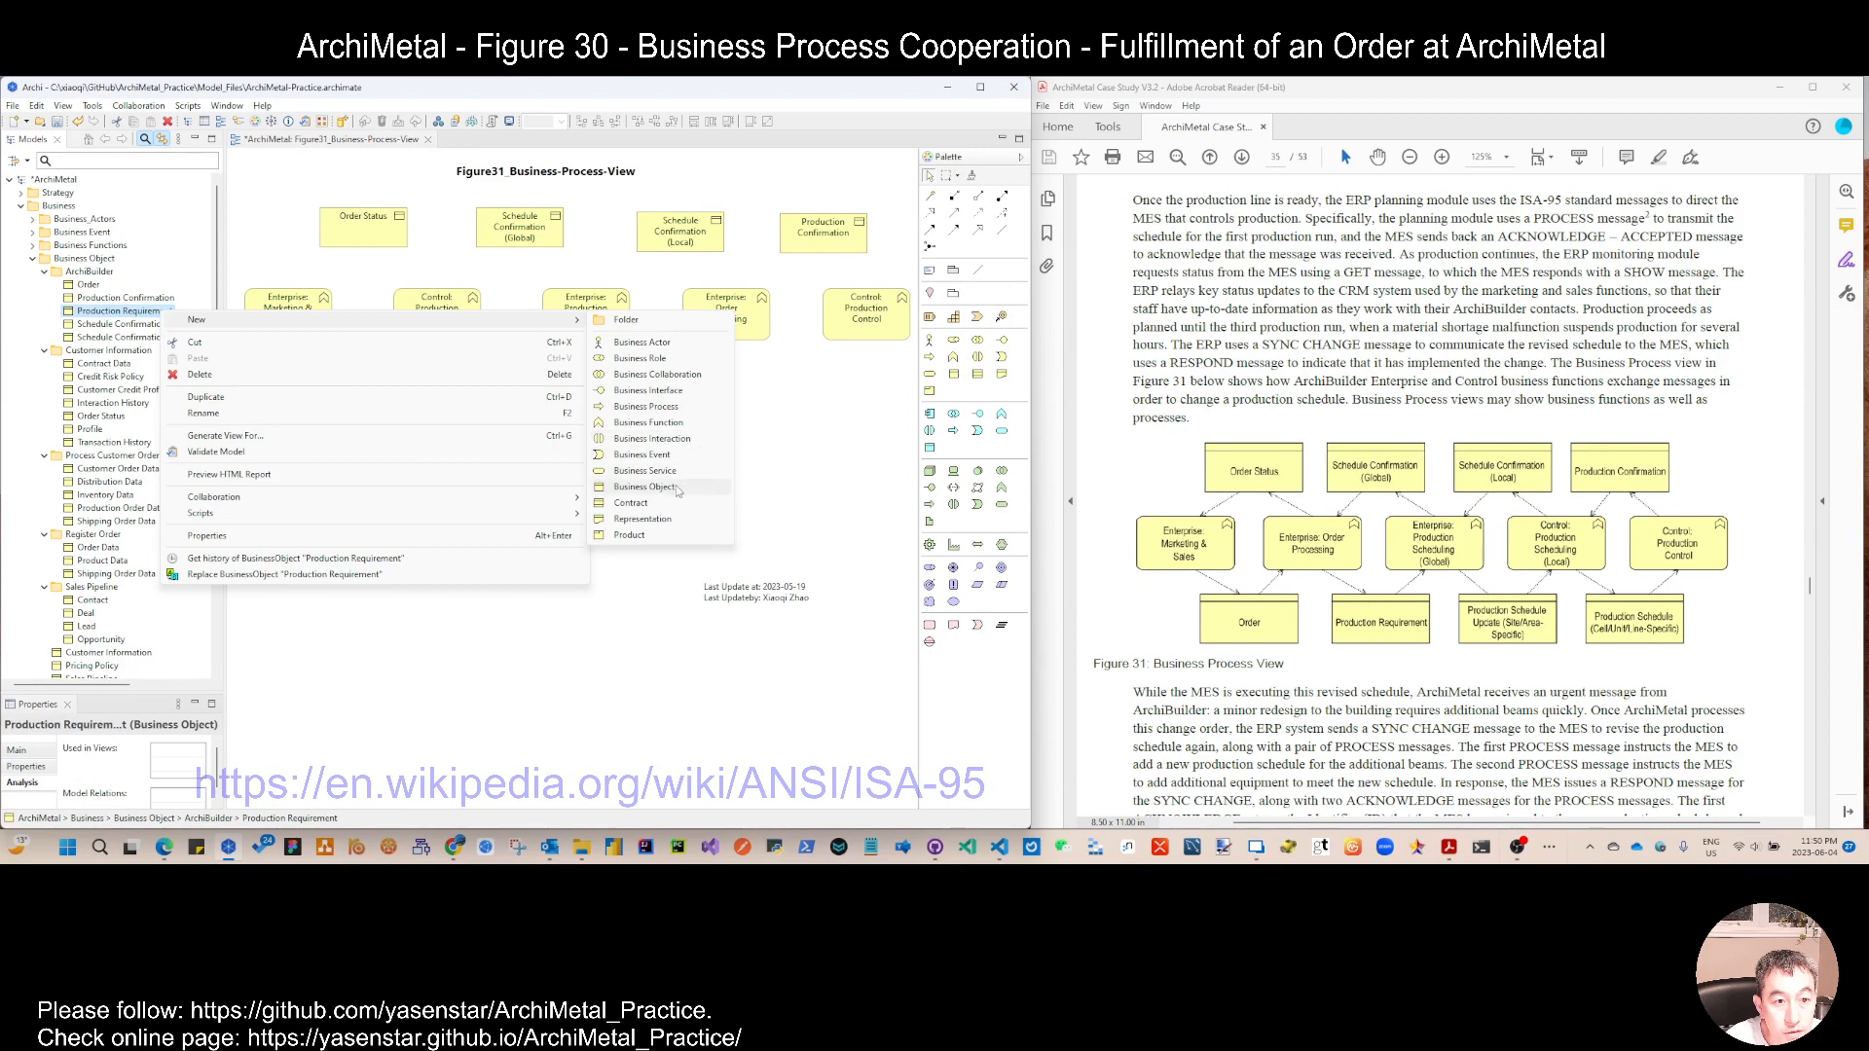
click(678, 488)
text(Production Schedul)
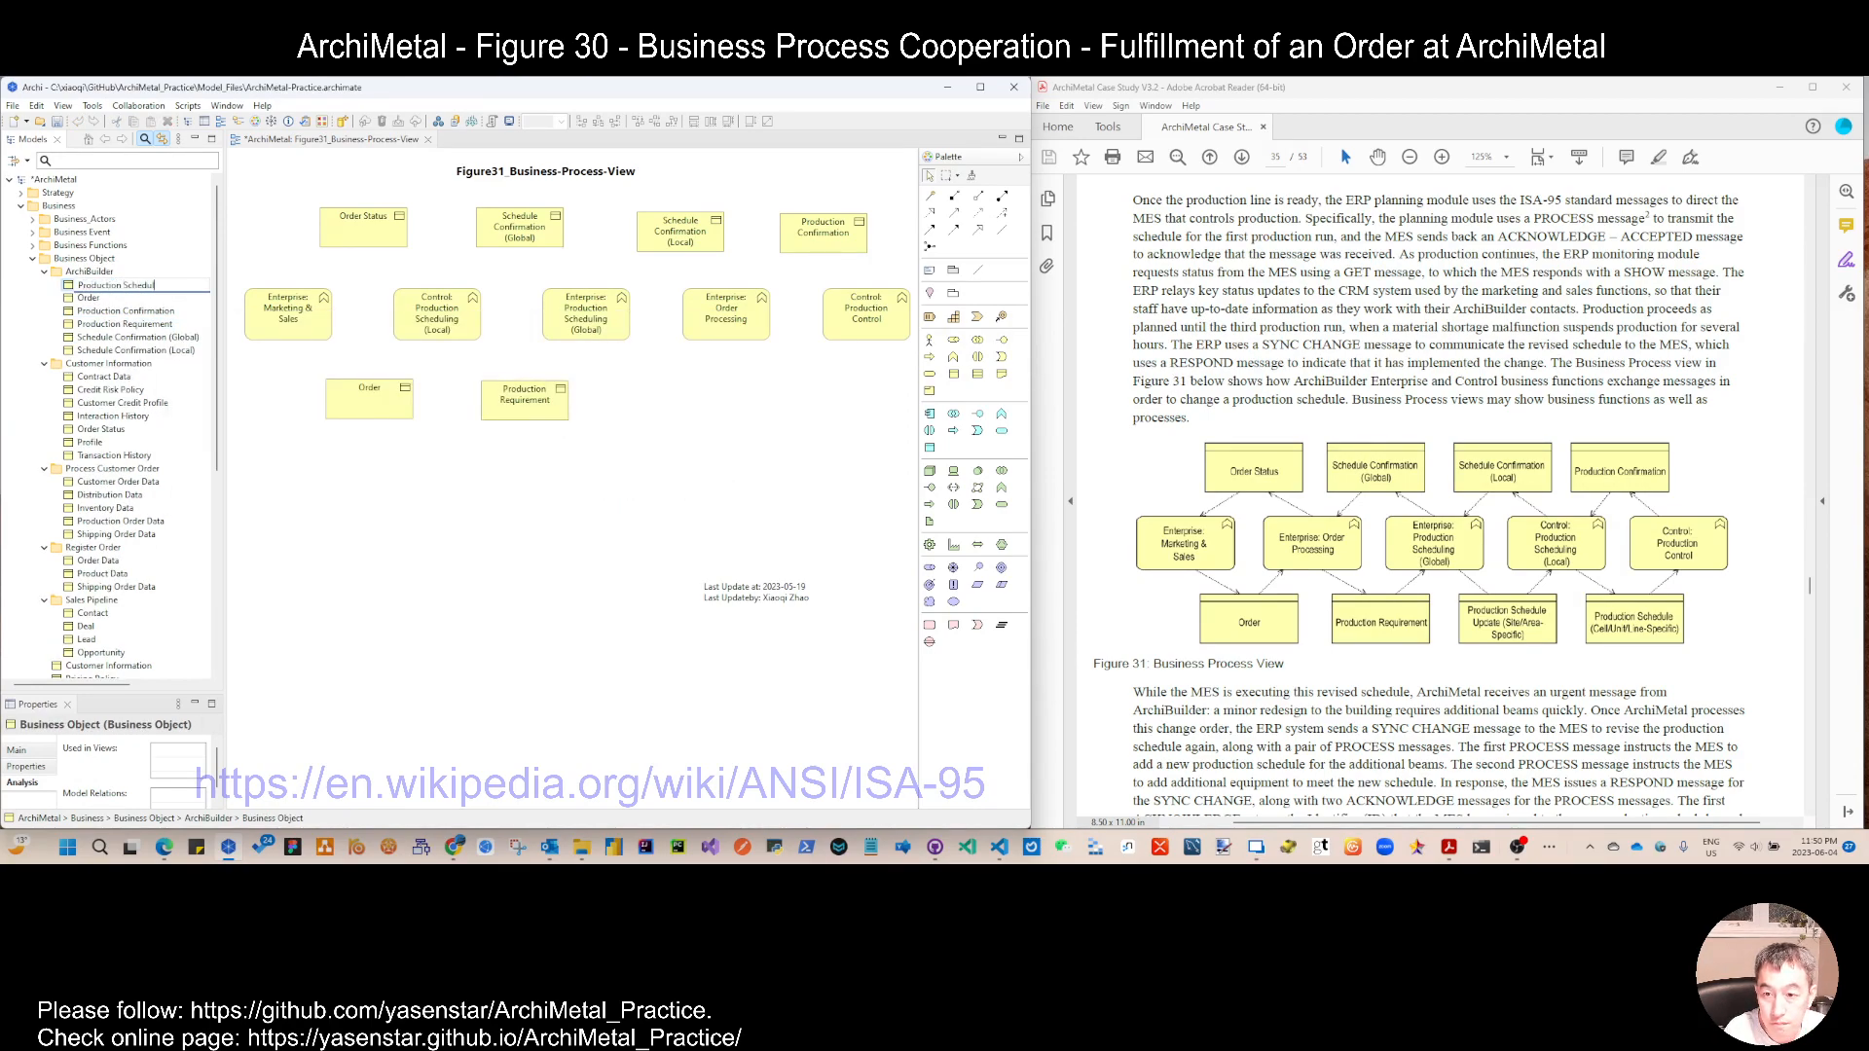
text(e Update ()
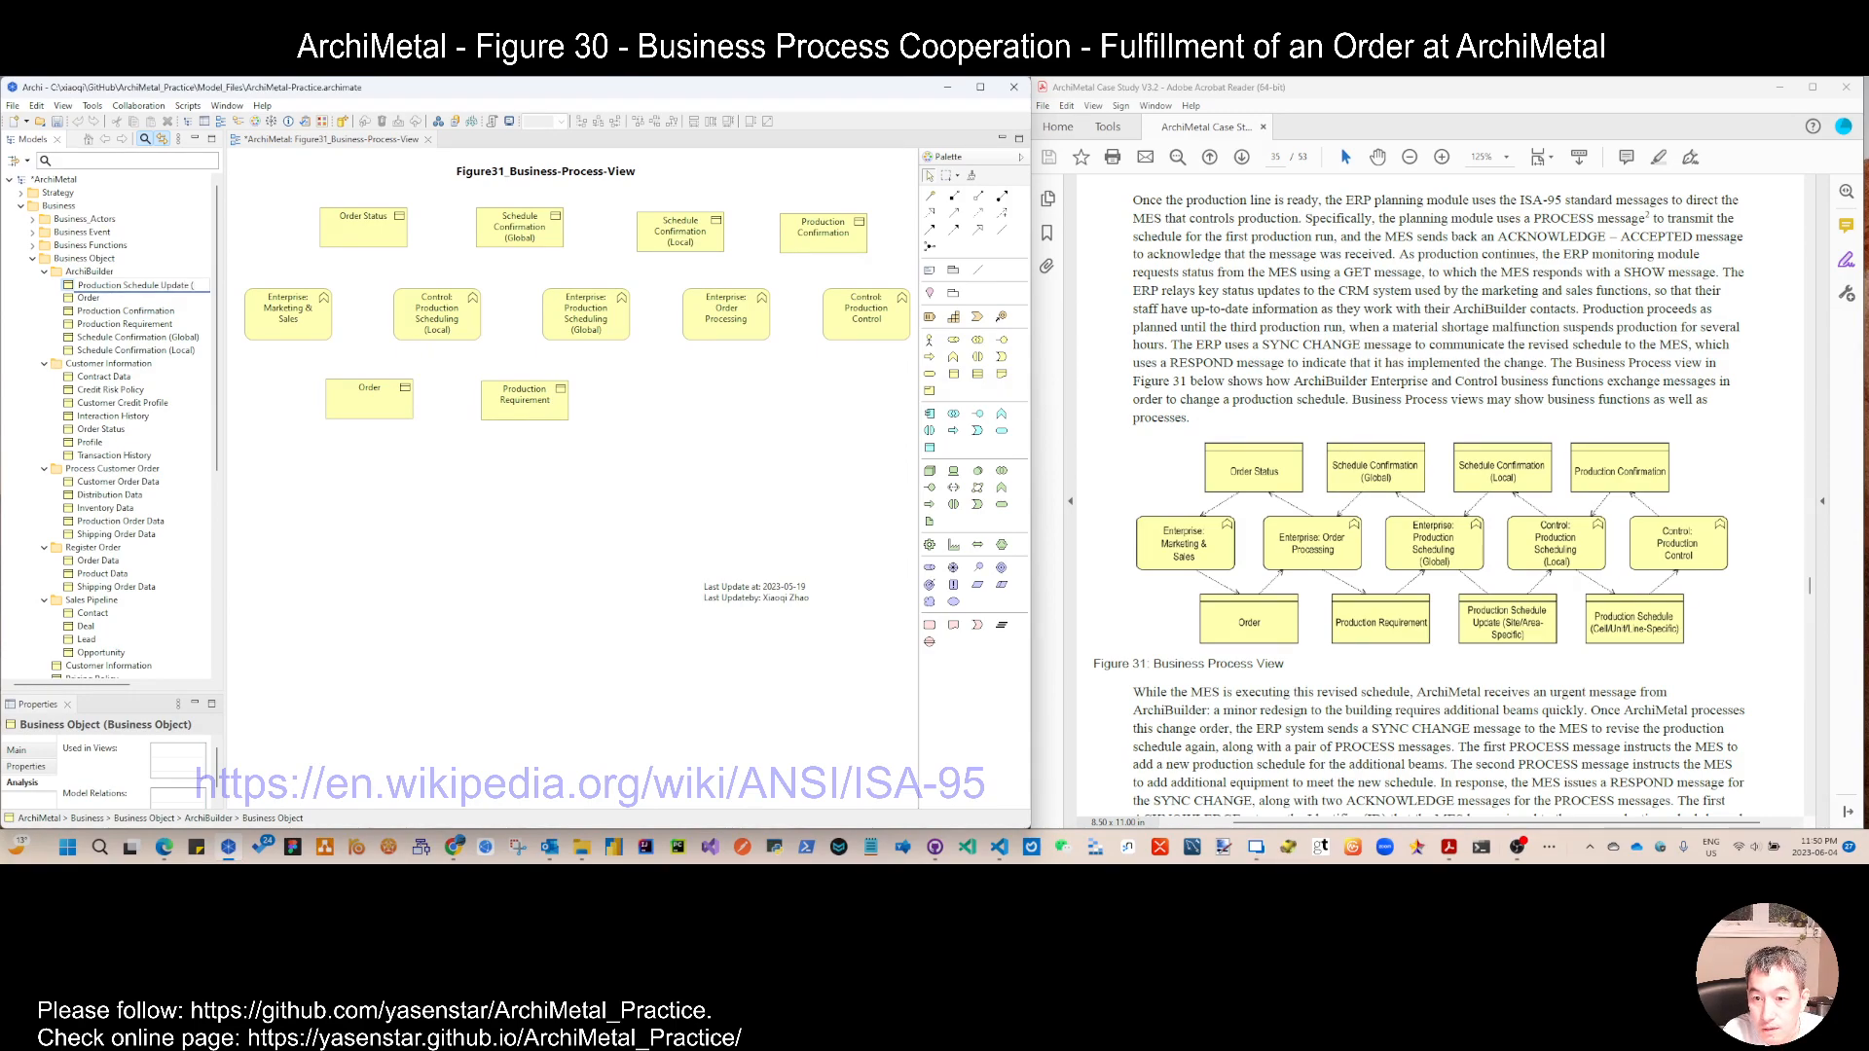
text(Site)
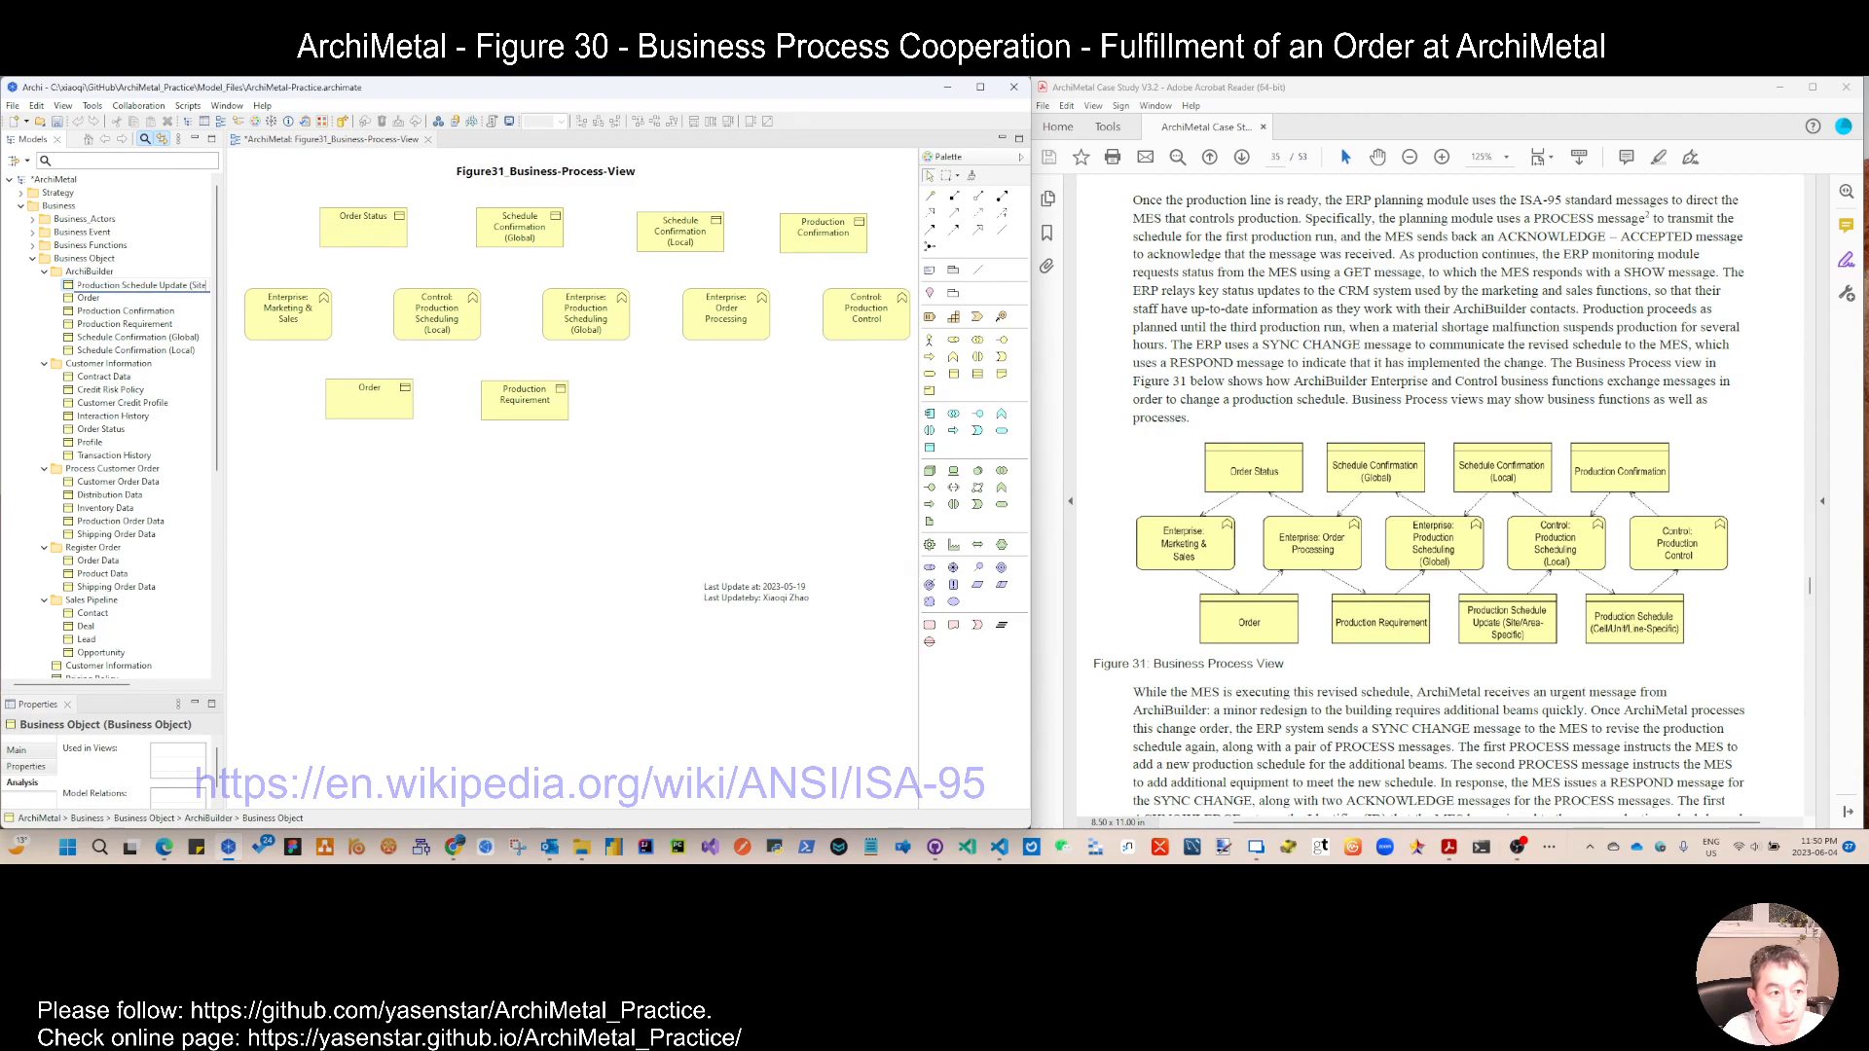
text(/Area)
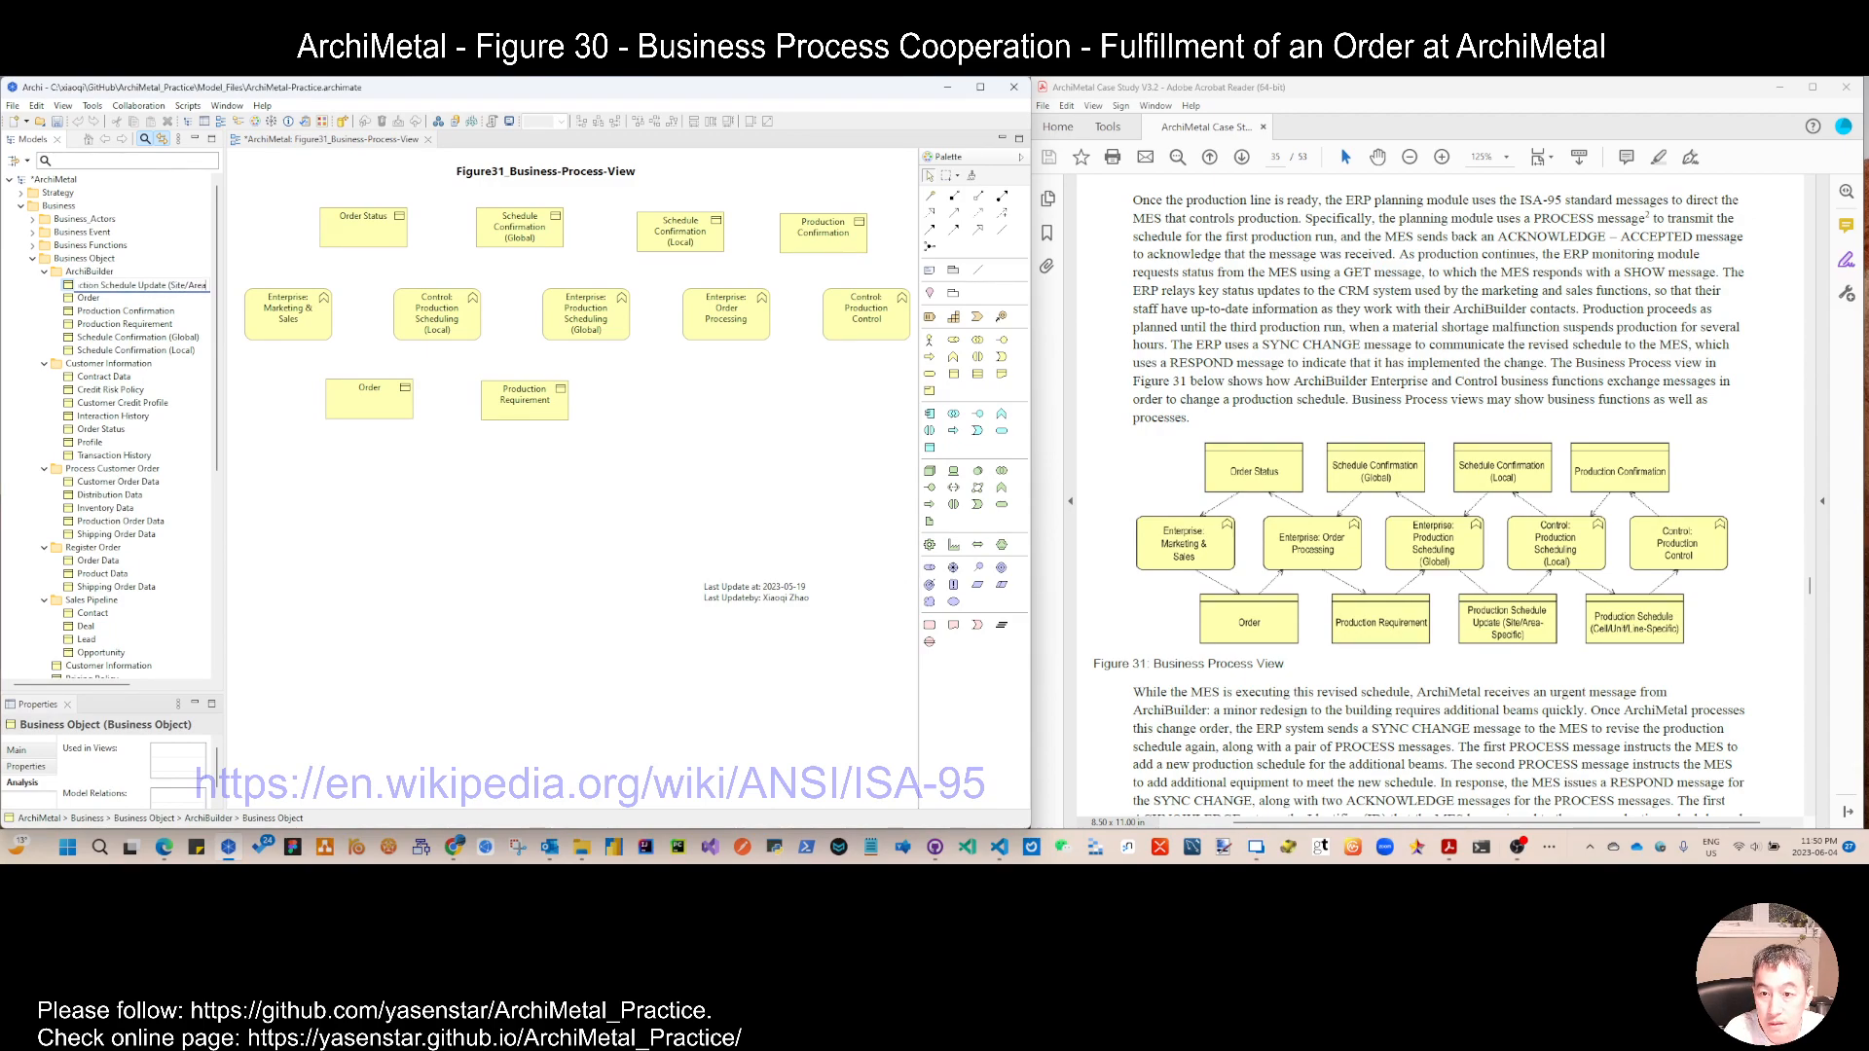
text(-Sepcific))
key(Return)
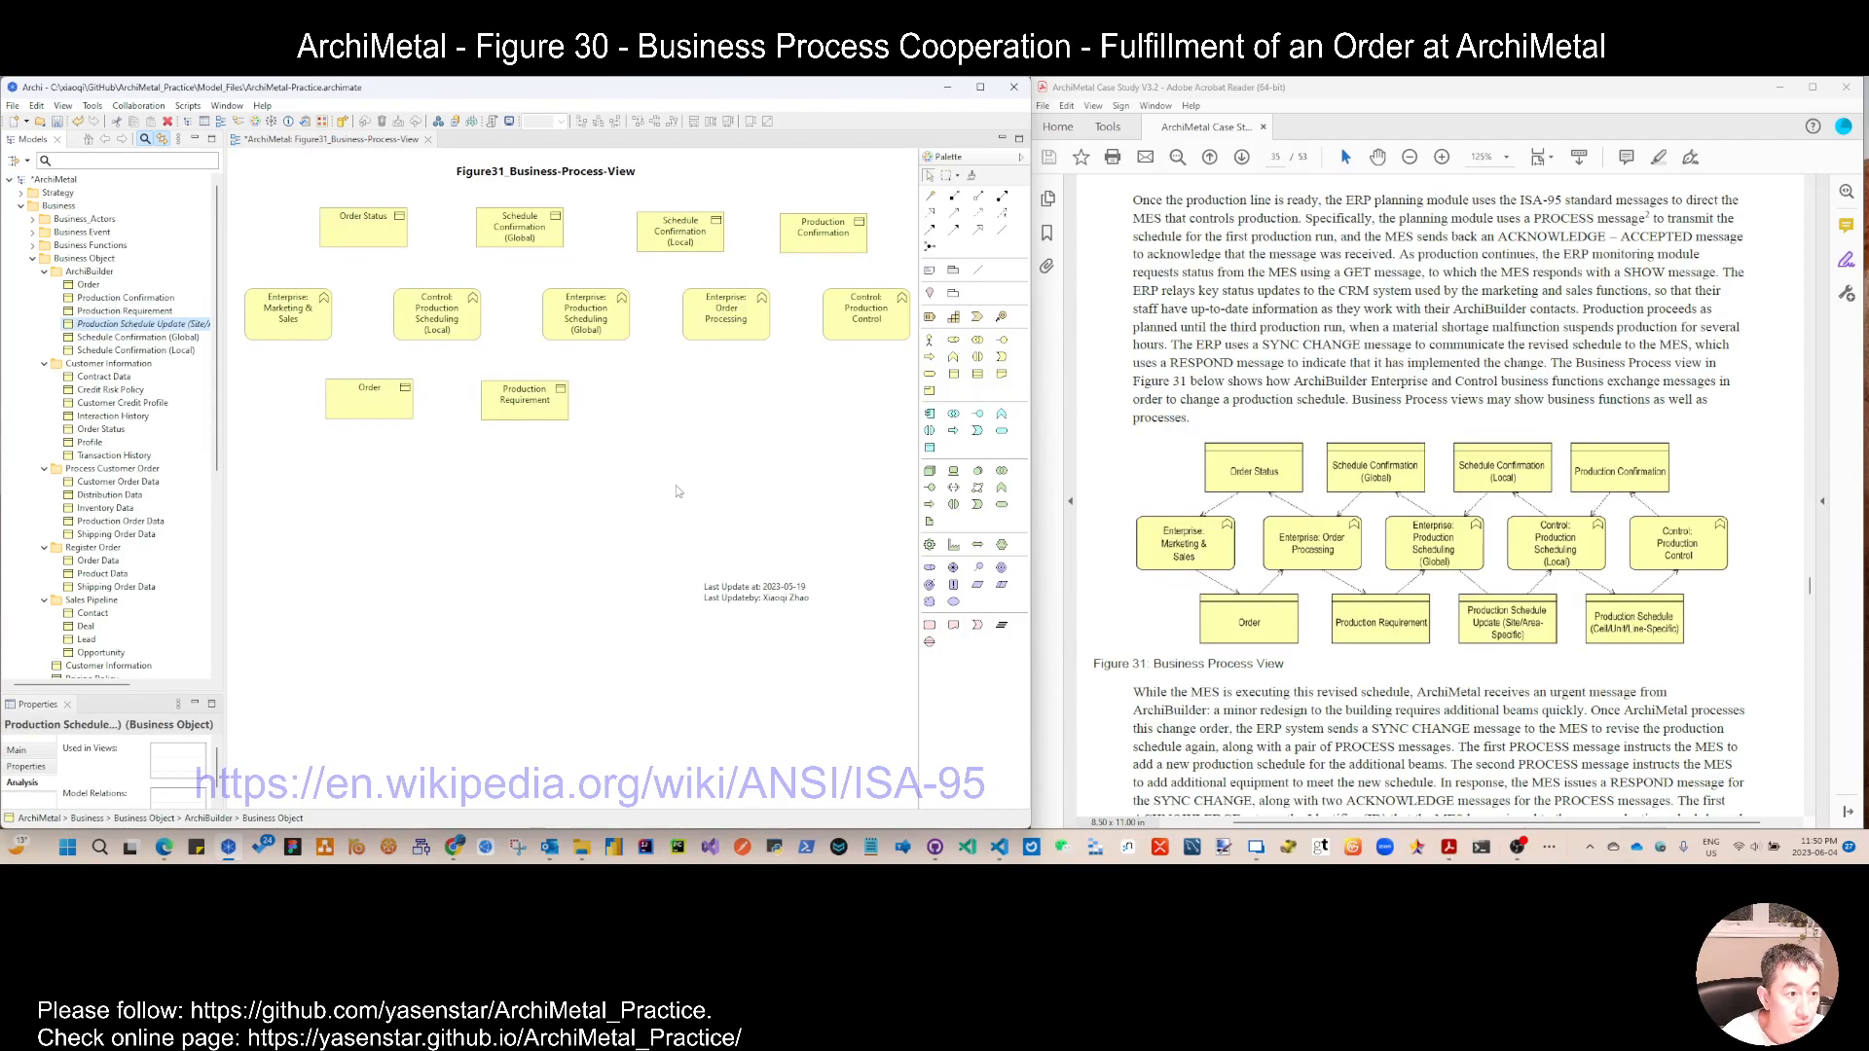
drag(137, 324, 631, 383)
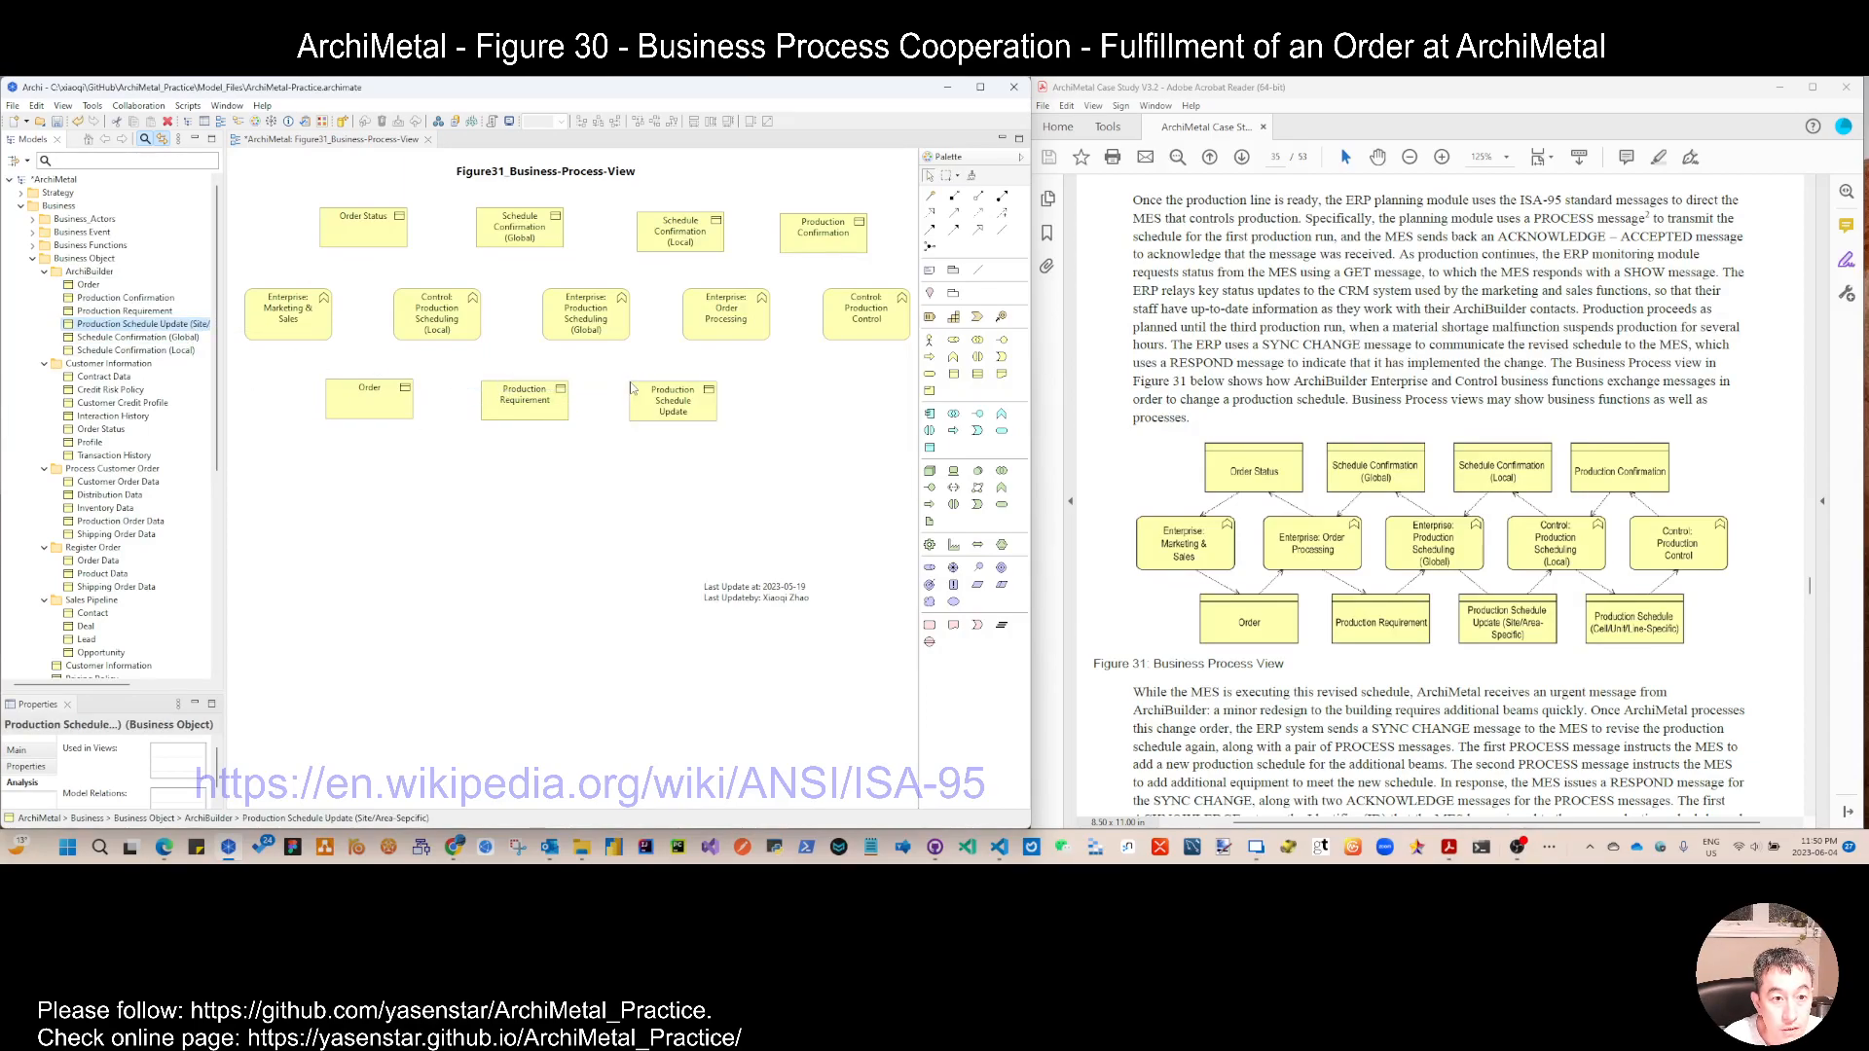
Step: Duplicate the Production Schedule Update (Site/Area-Sepcific) object and rename the copy Production Schedule (Cell/Unit/Line-Specific)
right_click(133, 323)
click(195, 420)
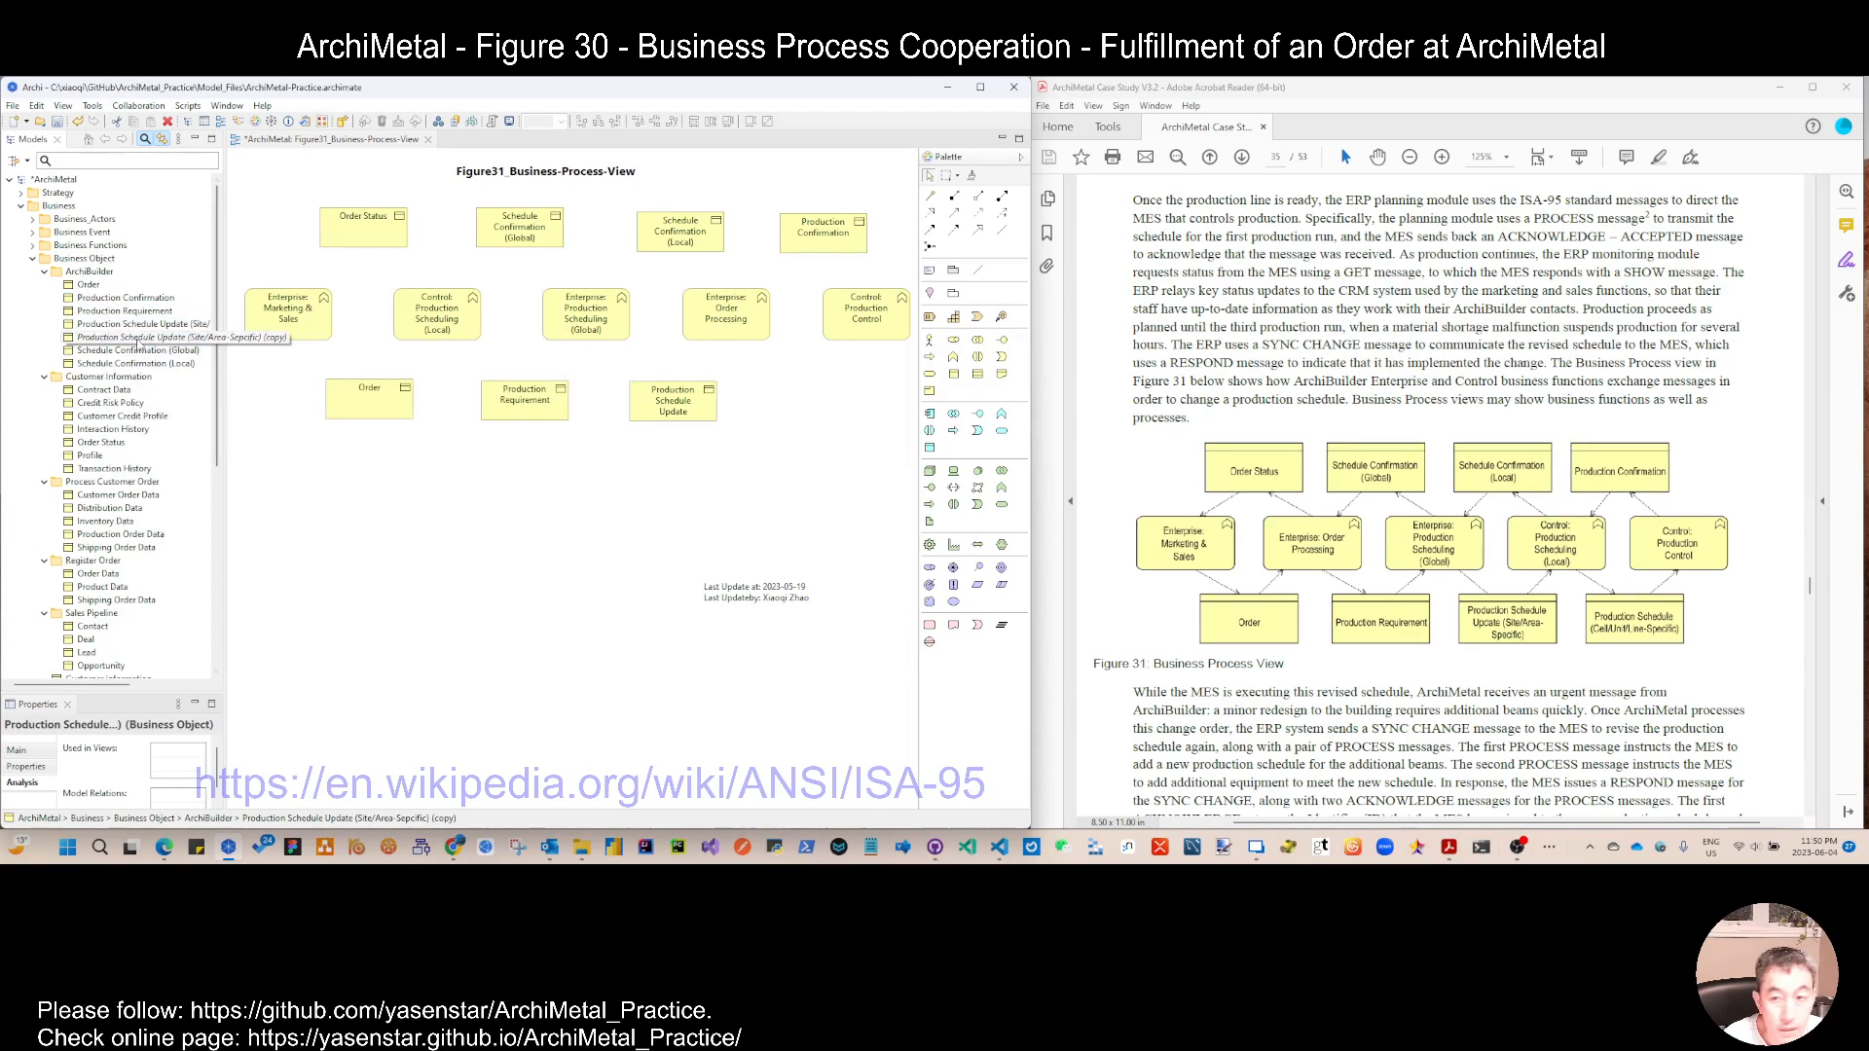
key(F2)
click(151, 338)
drag(105, 337, 350, 363)
key(Delete)
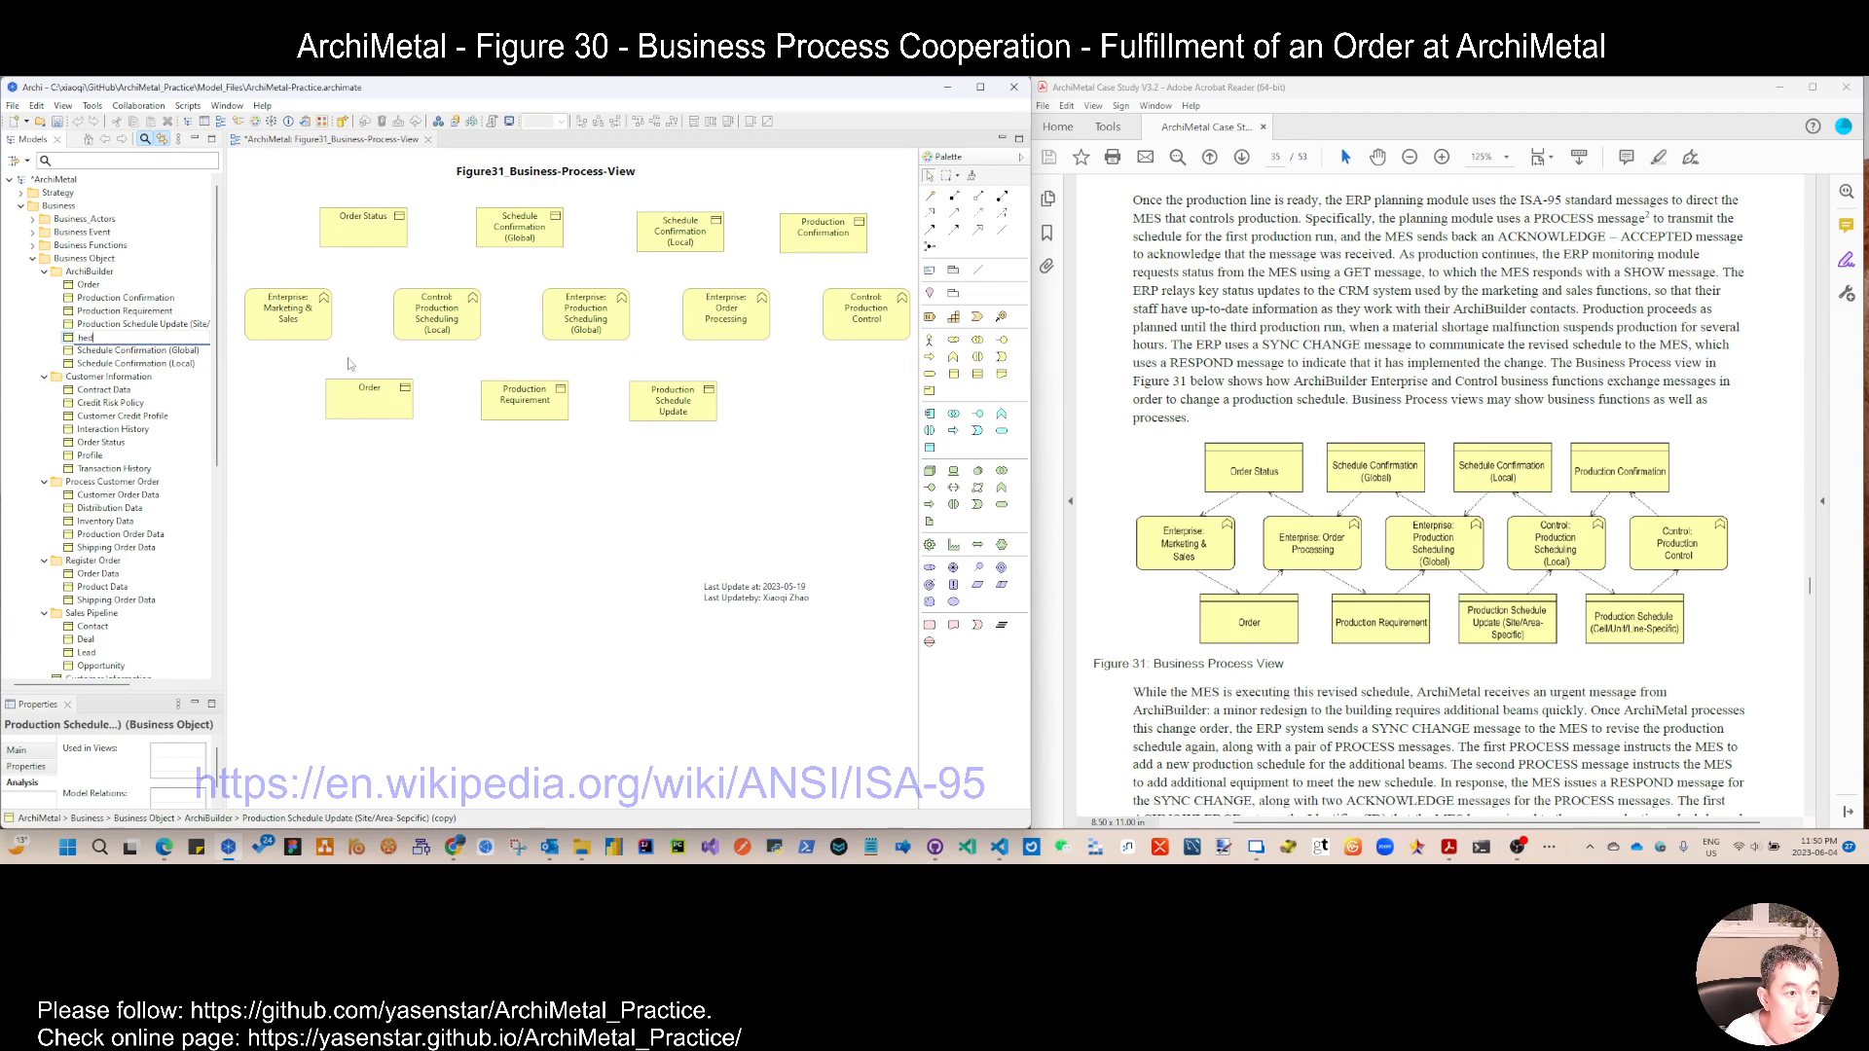
text((Cell/)
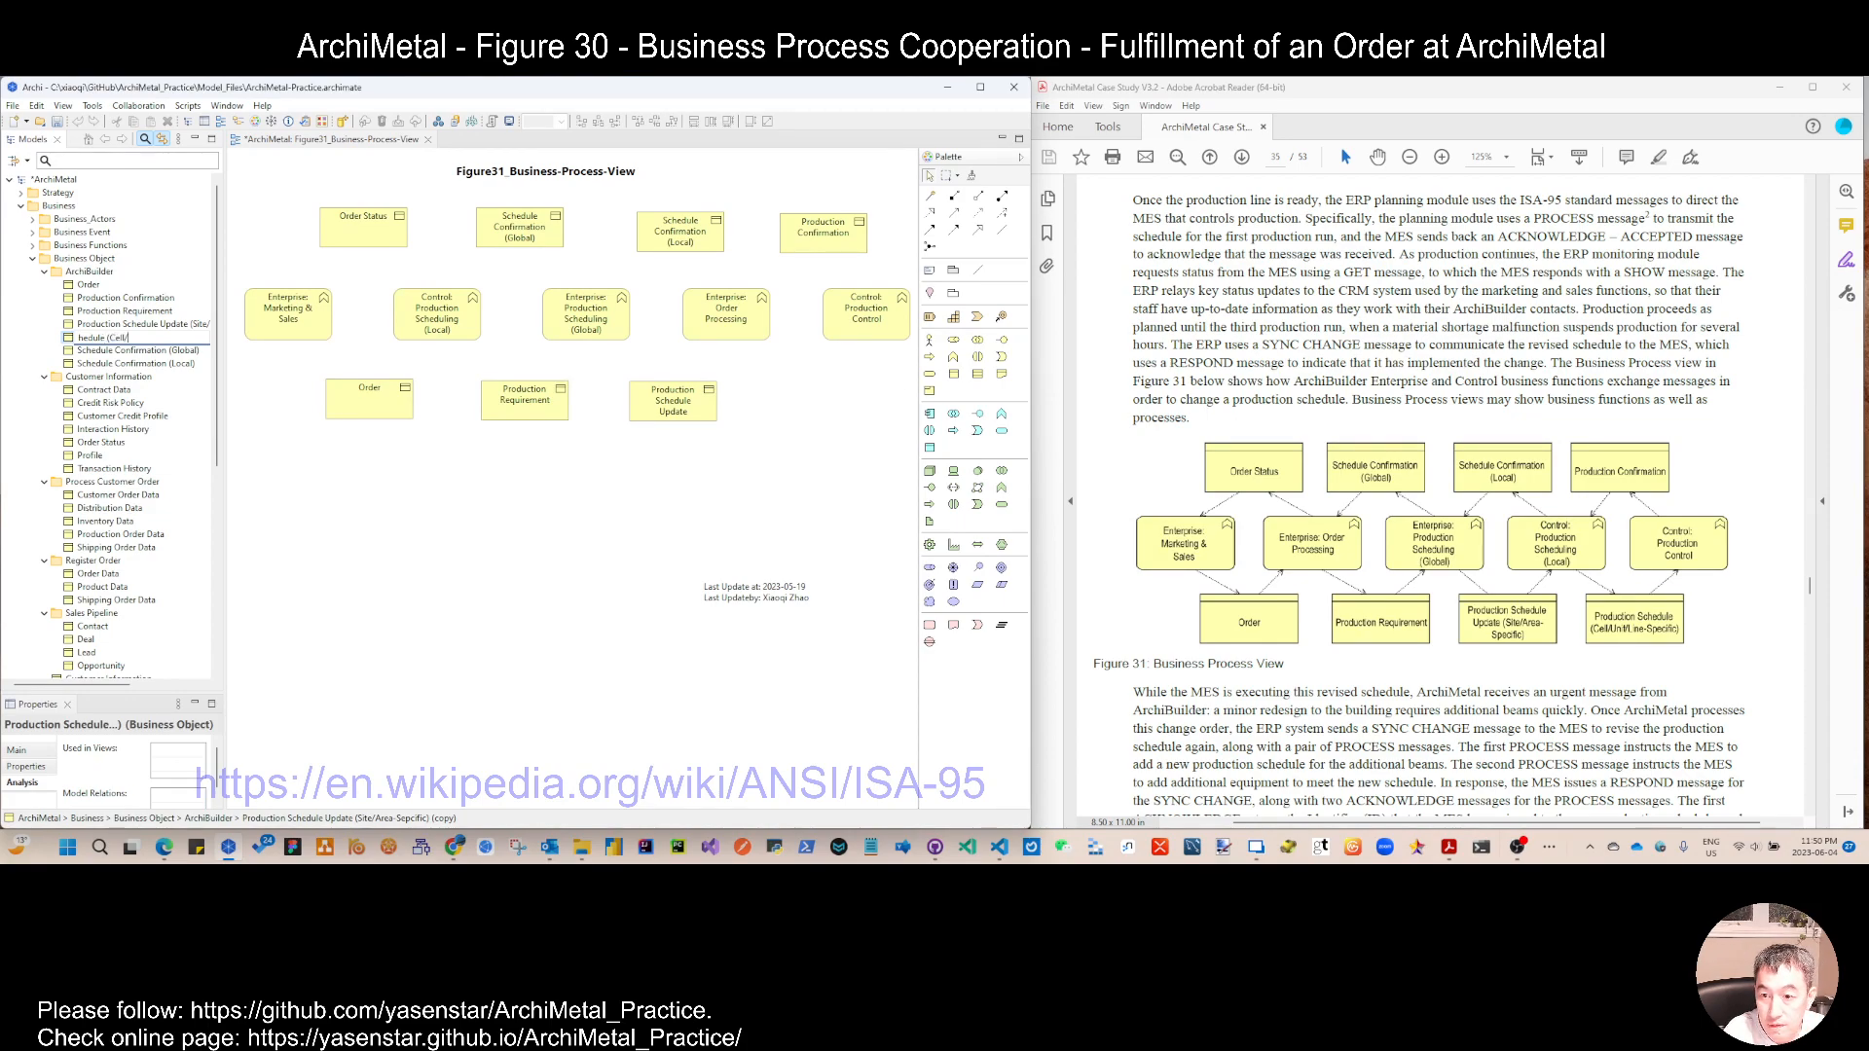
text(Unit/Line)
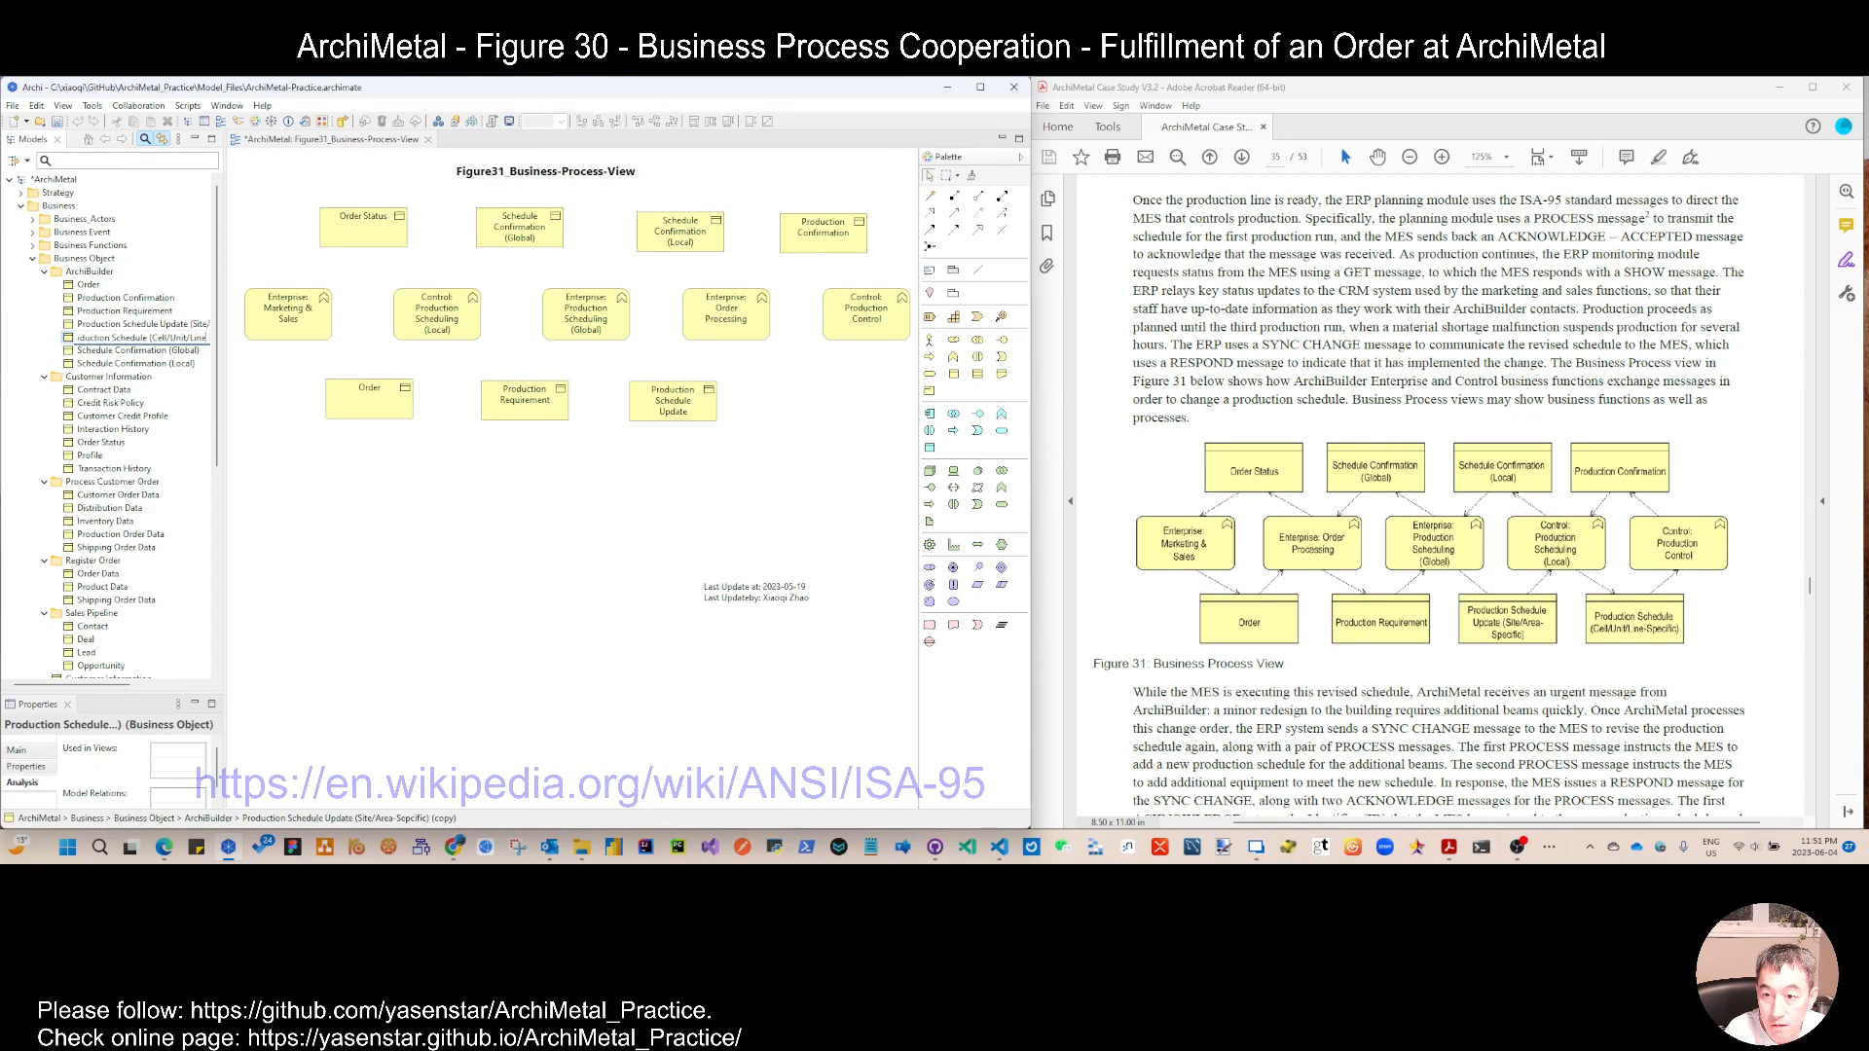
text(-Specifi)
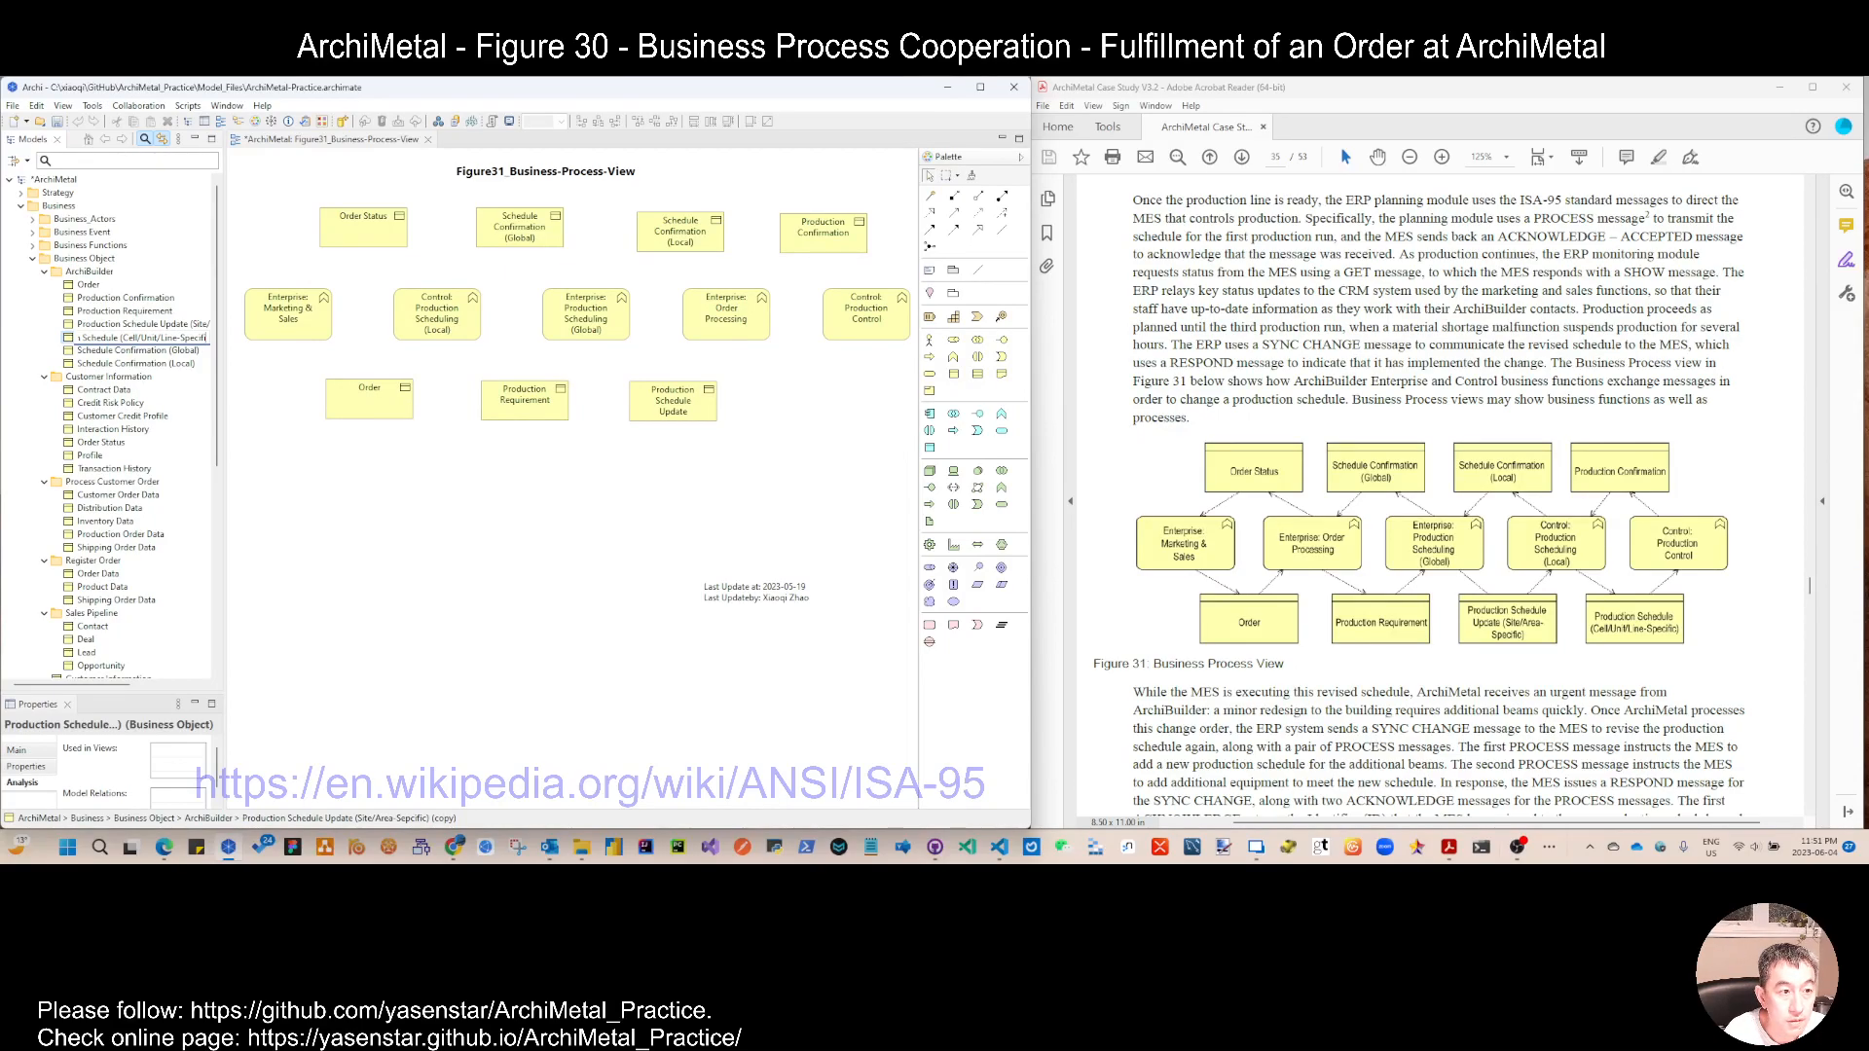
text(c))
key(Return)
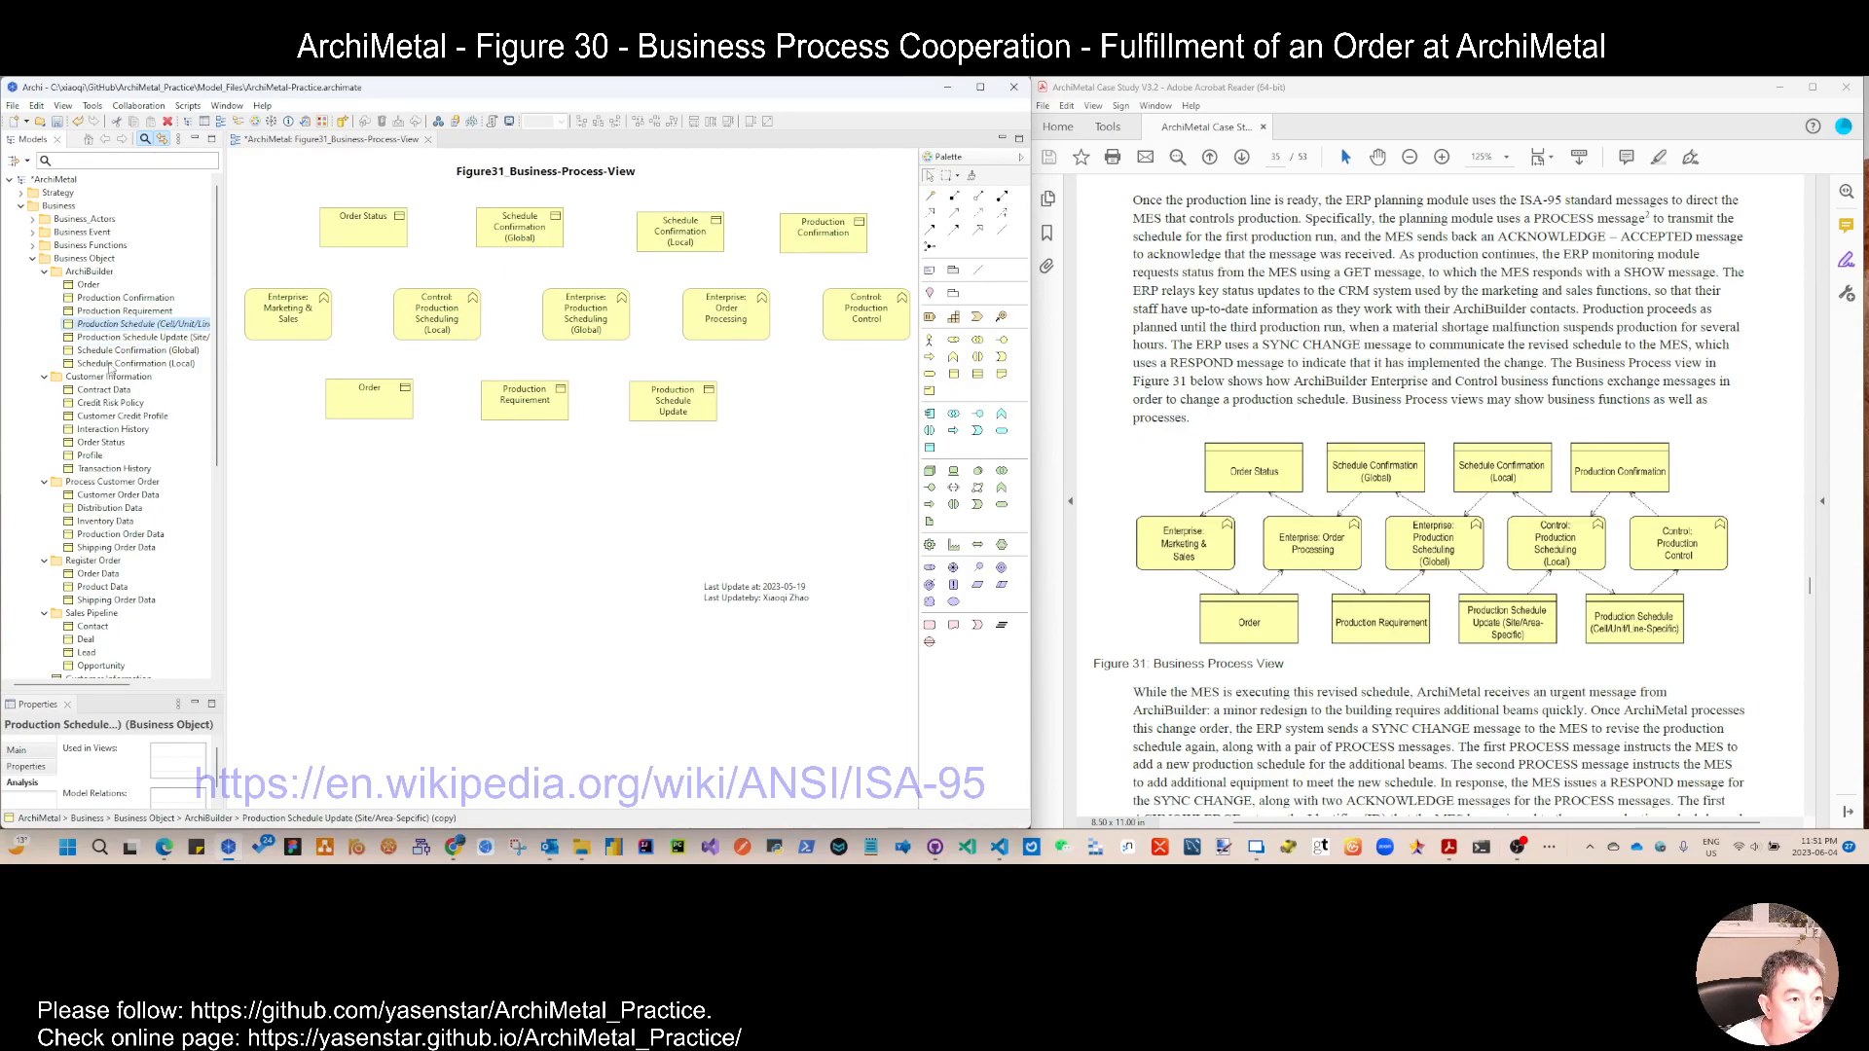
Step: Place Production Schedule (Cell/Unit/Line-Specific) to the right of Production Schedule Update and widen both boxes to fit their names
drag(168, 323, 780, 391)
drag(898, 460, 600, 366)
drag(718, 400, 755, 400)
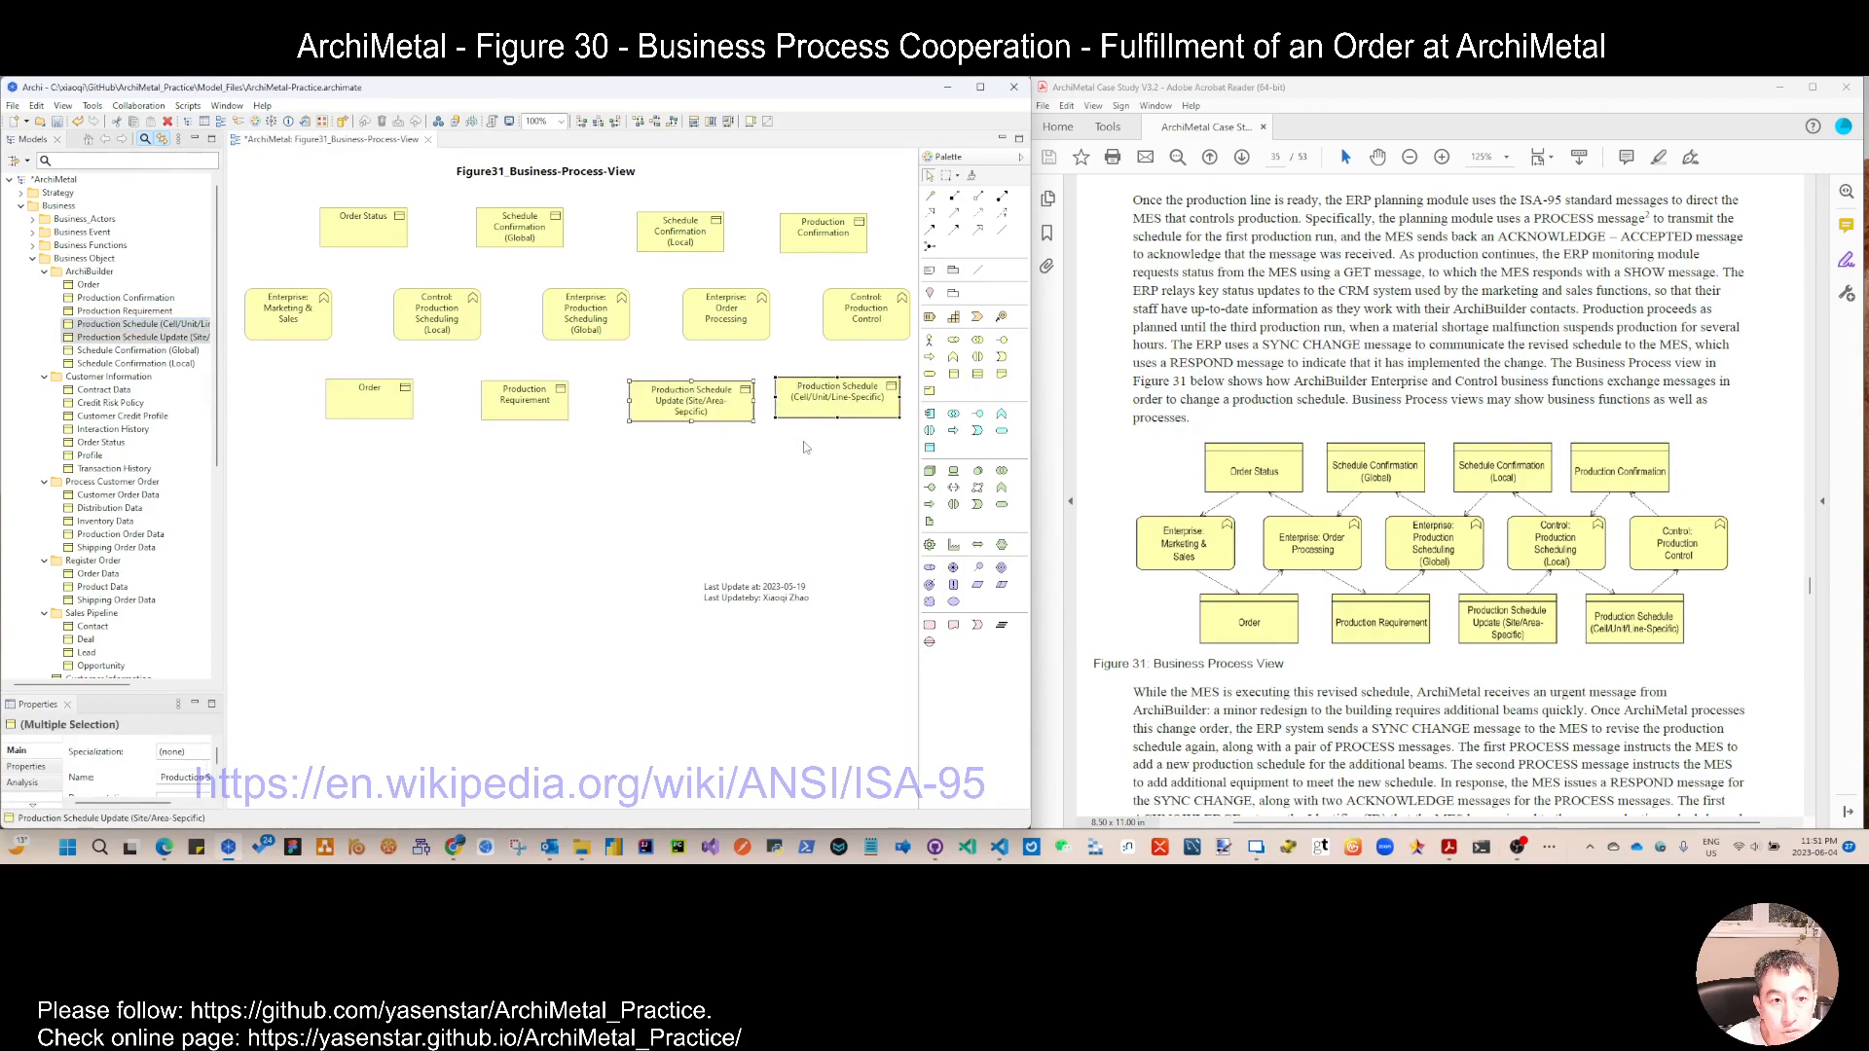
Step: Align the four business objects in the lower row on one level, and do the same for the four in the upper row
drag(292, 368, 913, 453)
click(660, 123)
drag(298, 184, 899, 282)
click(659, 123)
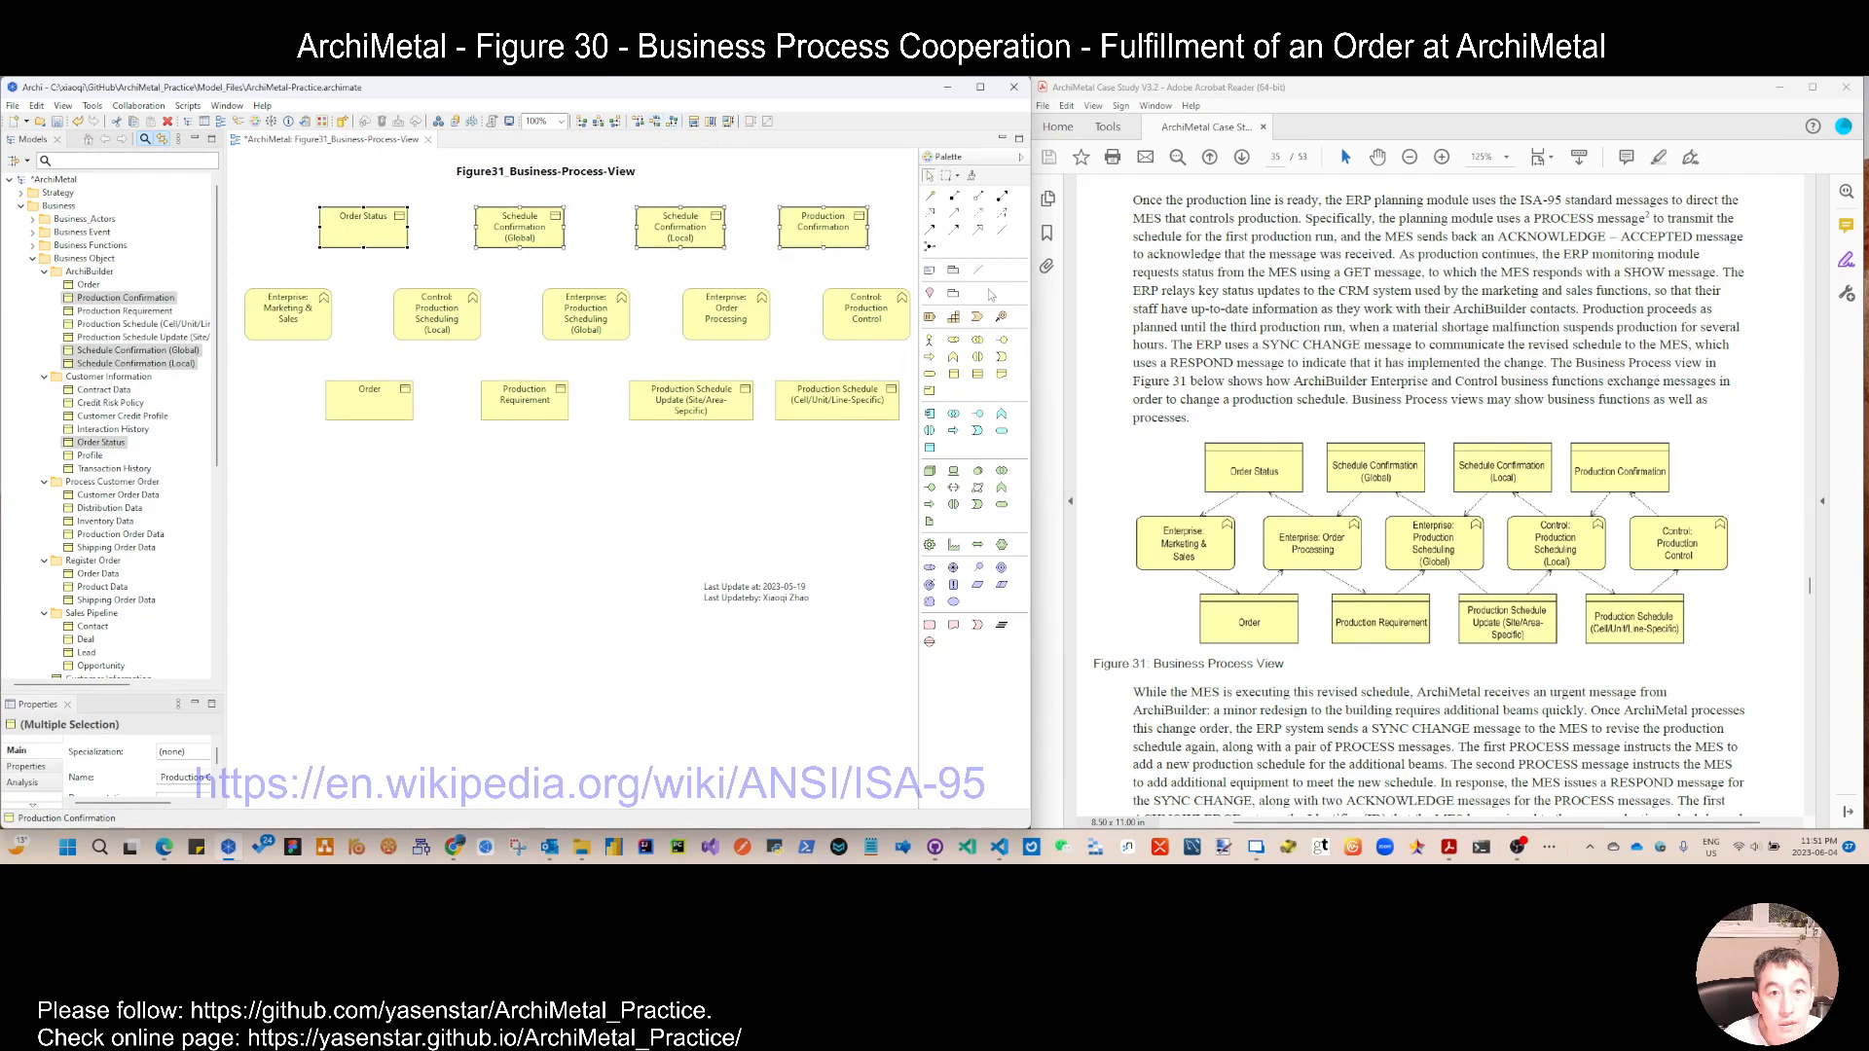
Step: Add access relations from Enterprise: Marketing & Sales and from Control: Production Scheduling (Local) to the Order object
click(979, 216)
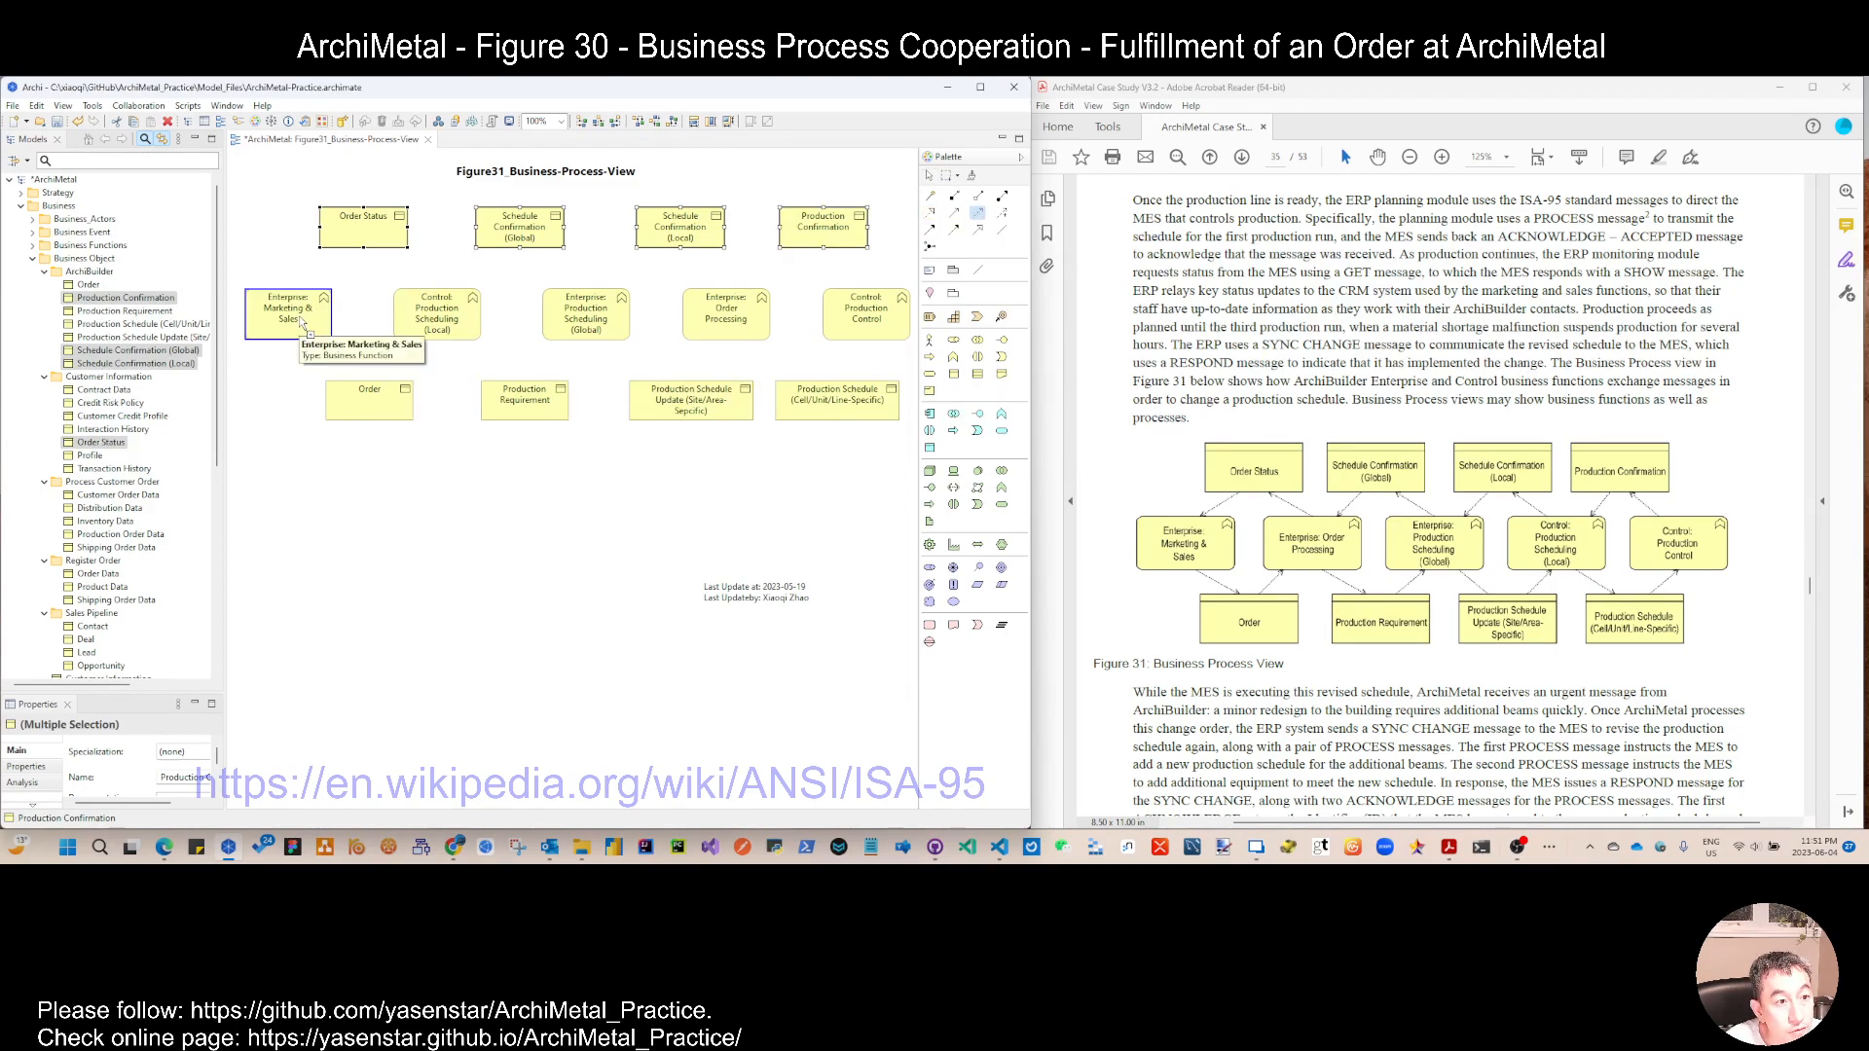
click(310, 330)
click(329, 384)
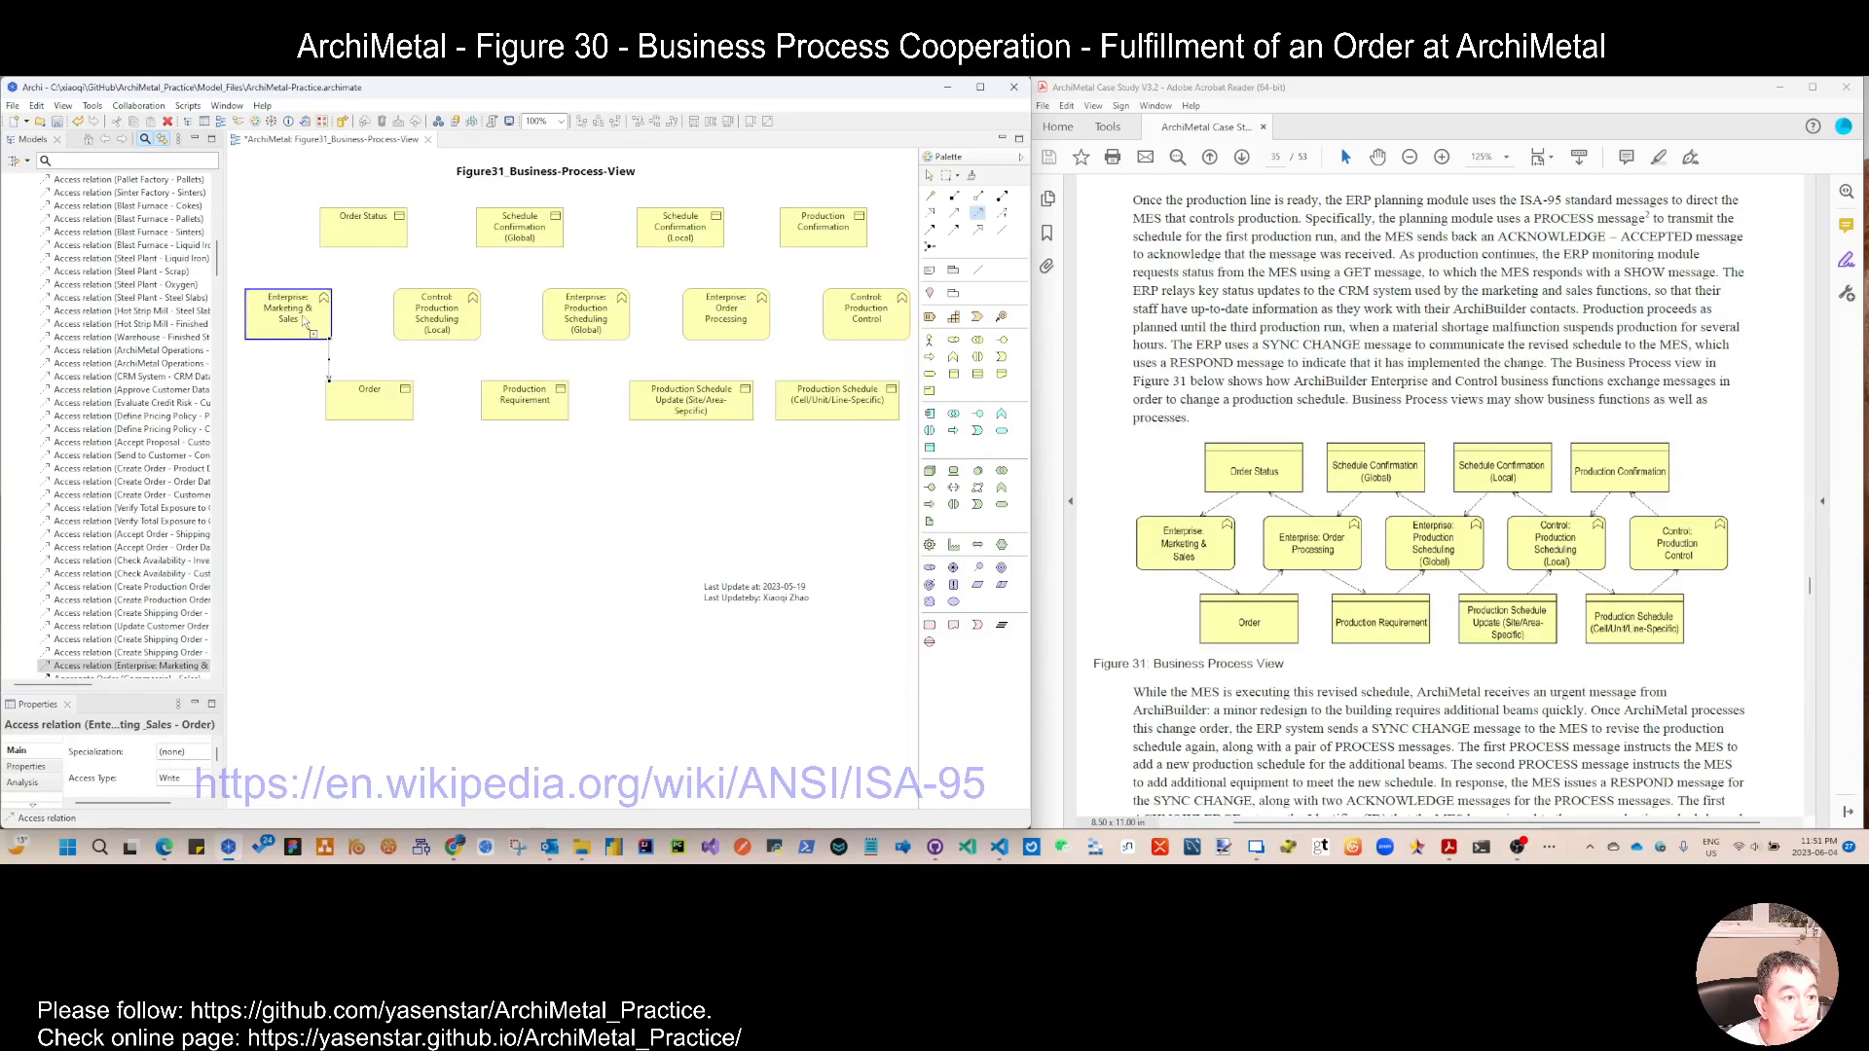
click(374, 414)
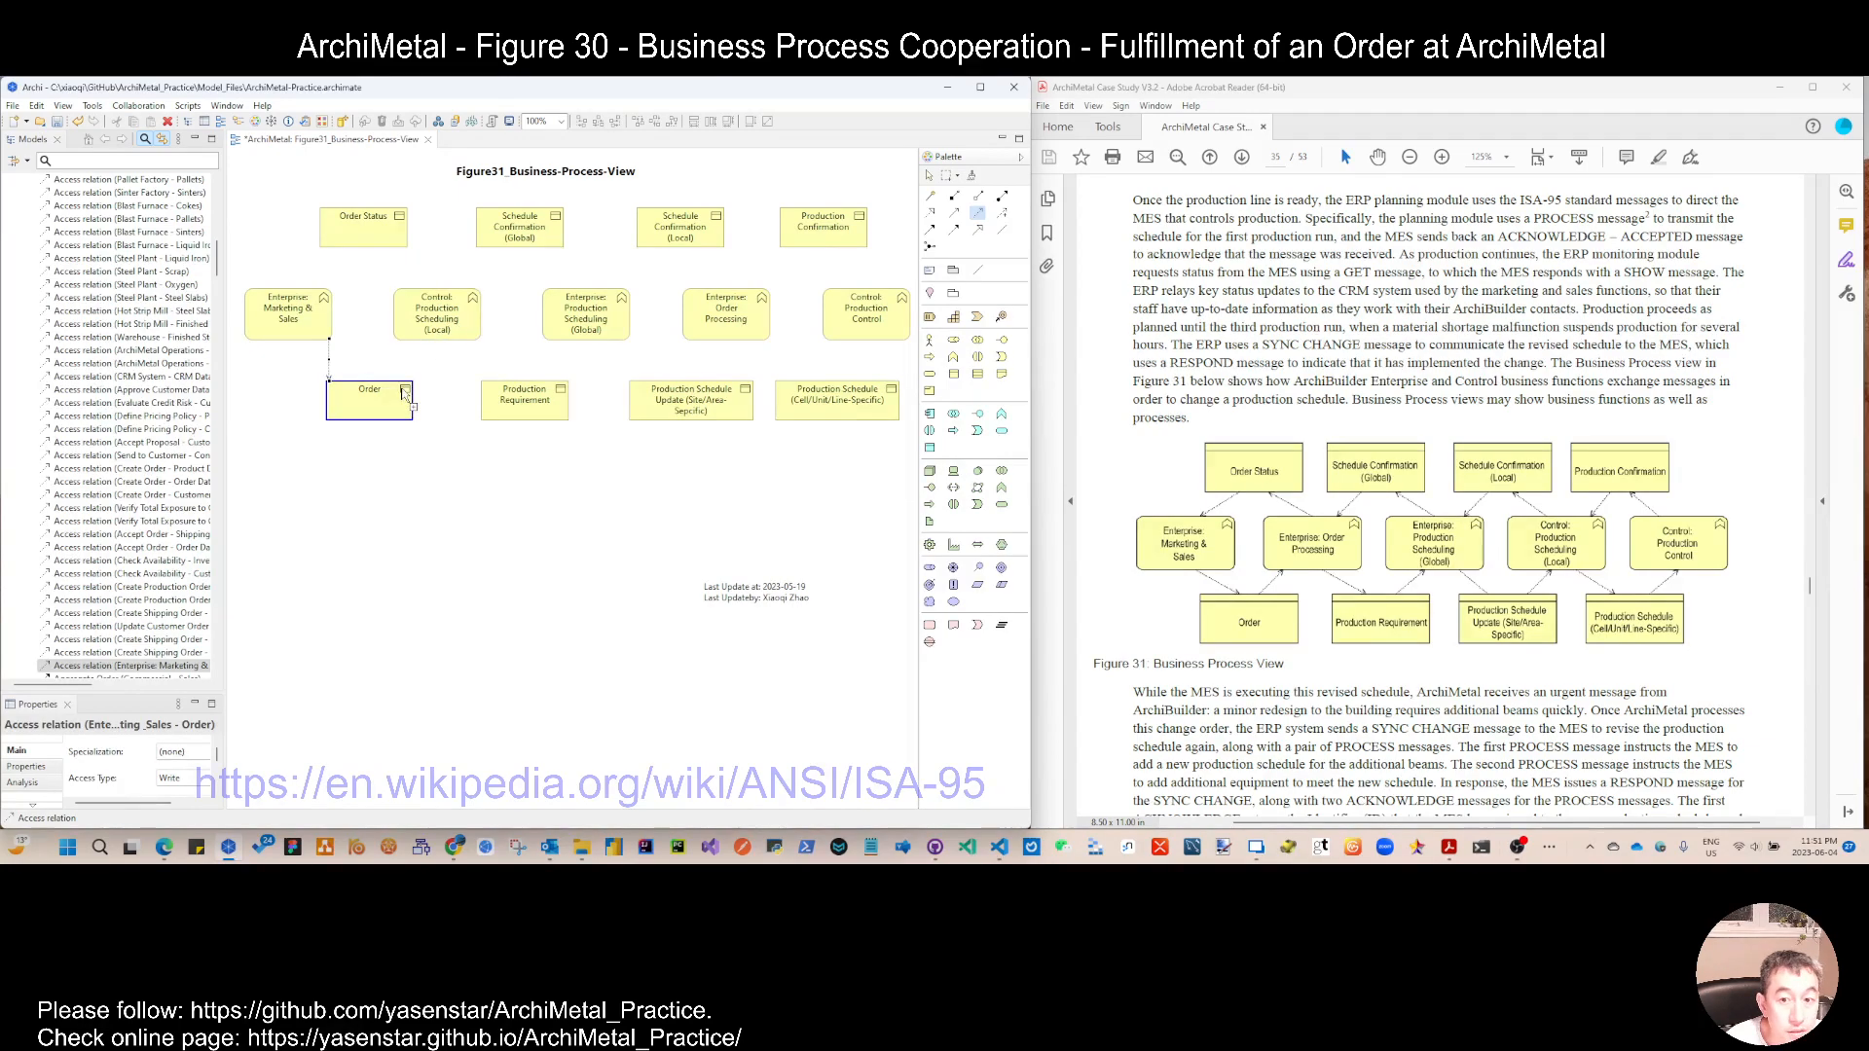
click(407, 331)
click(401, 398)
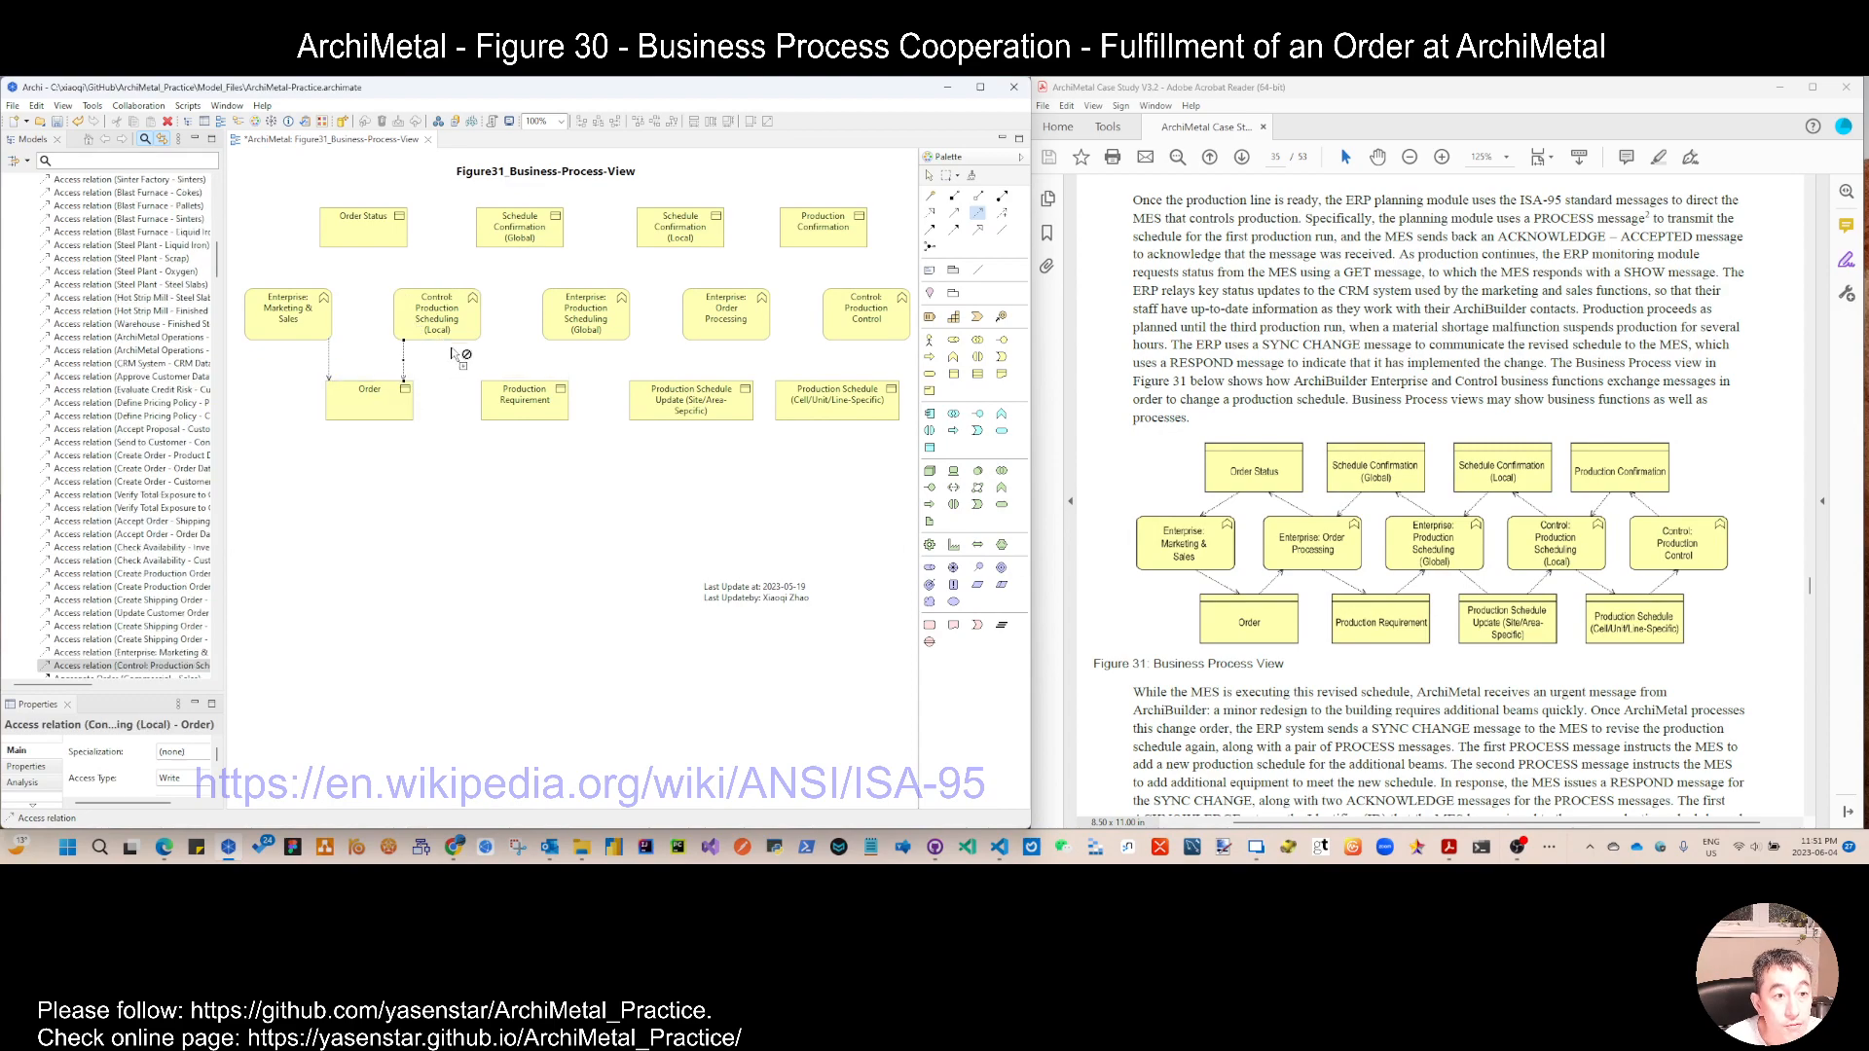
Step: Add access relations to Production Requirement and Production Schedule Update (Site/Area-Sepcific), each from the two neighbouring functions above it
click(473, 334)
click(507, 404)
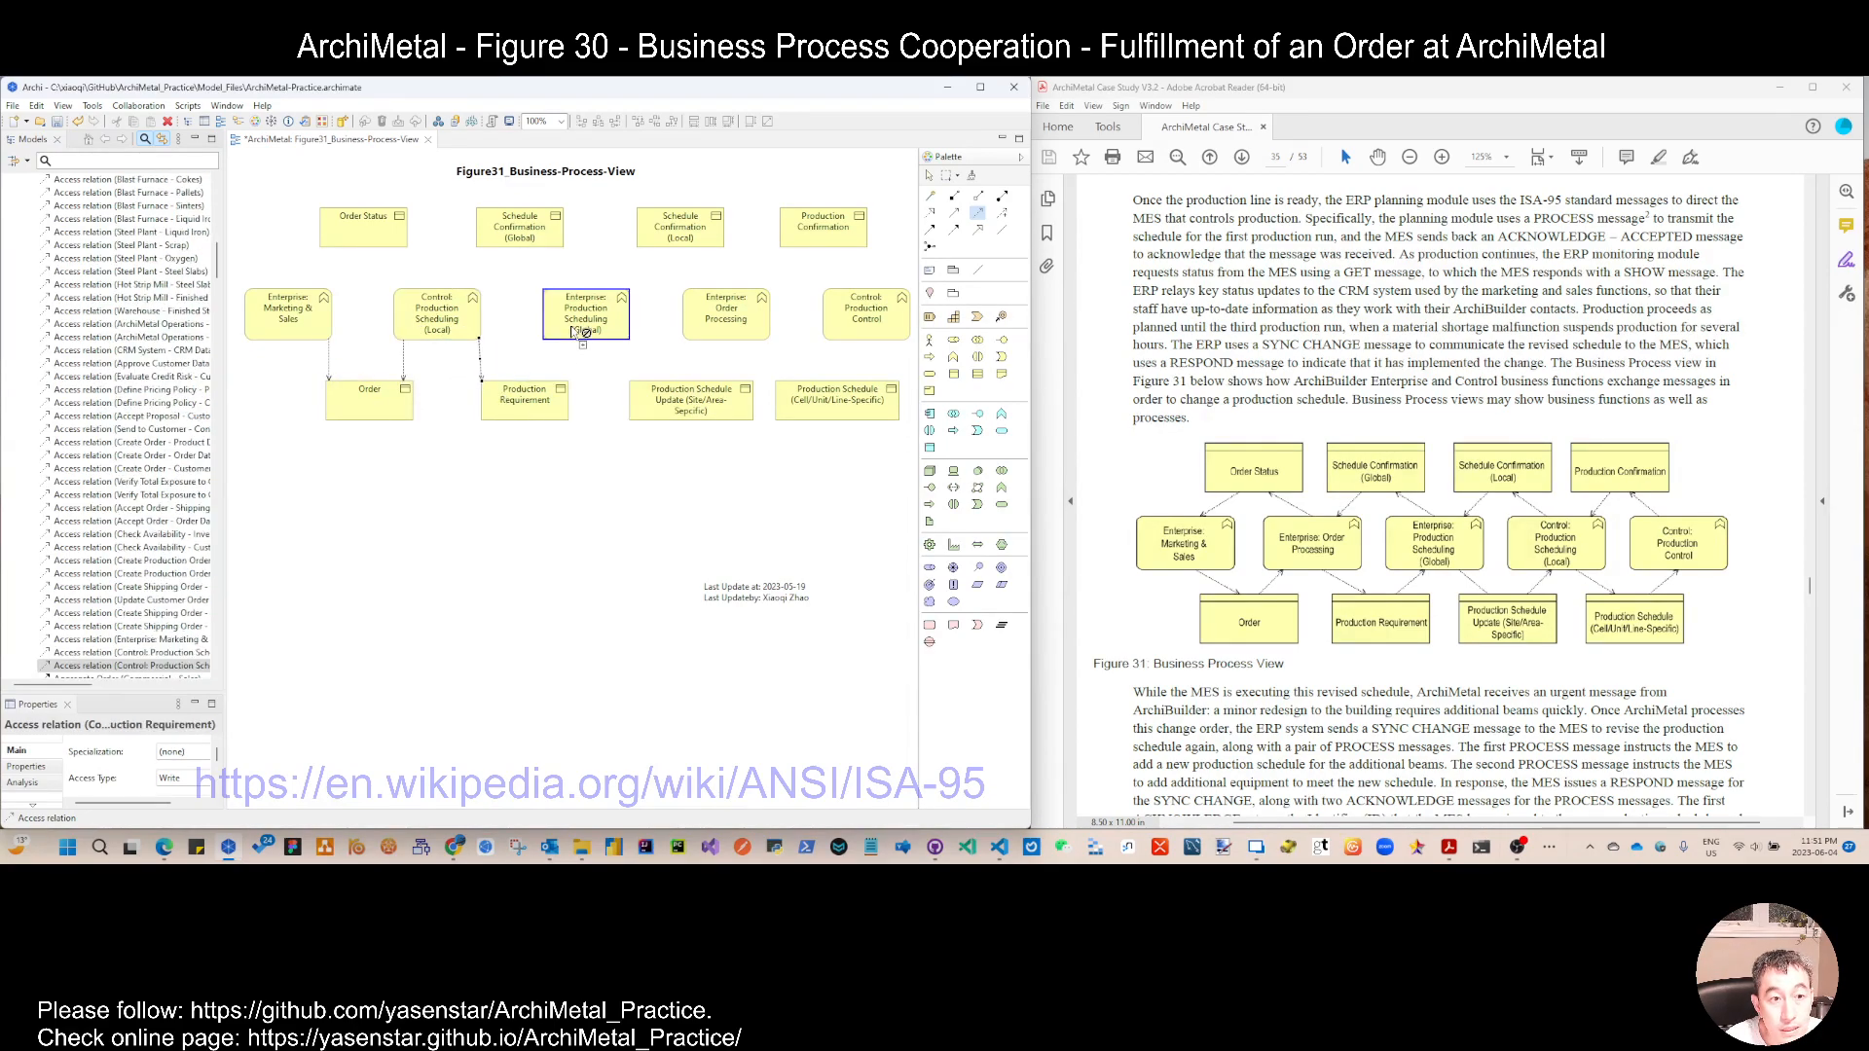
click(559, 397)
click(615, 328)
click(665, 399)
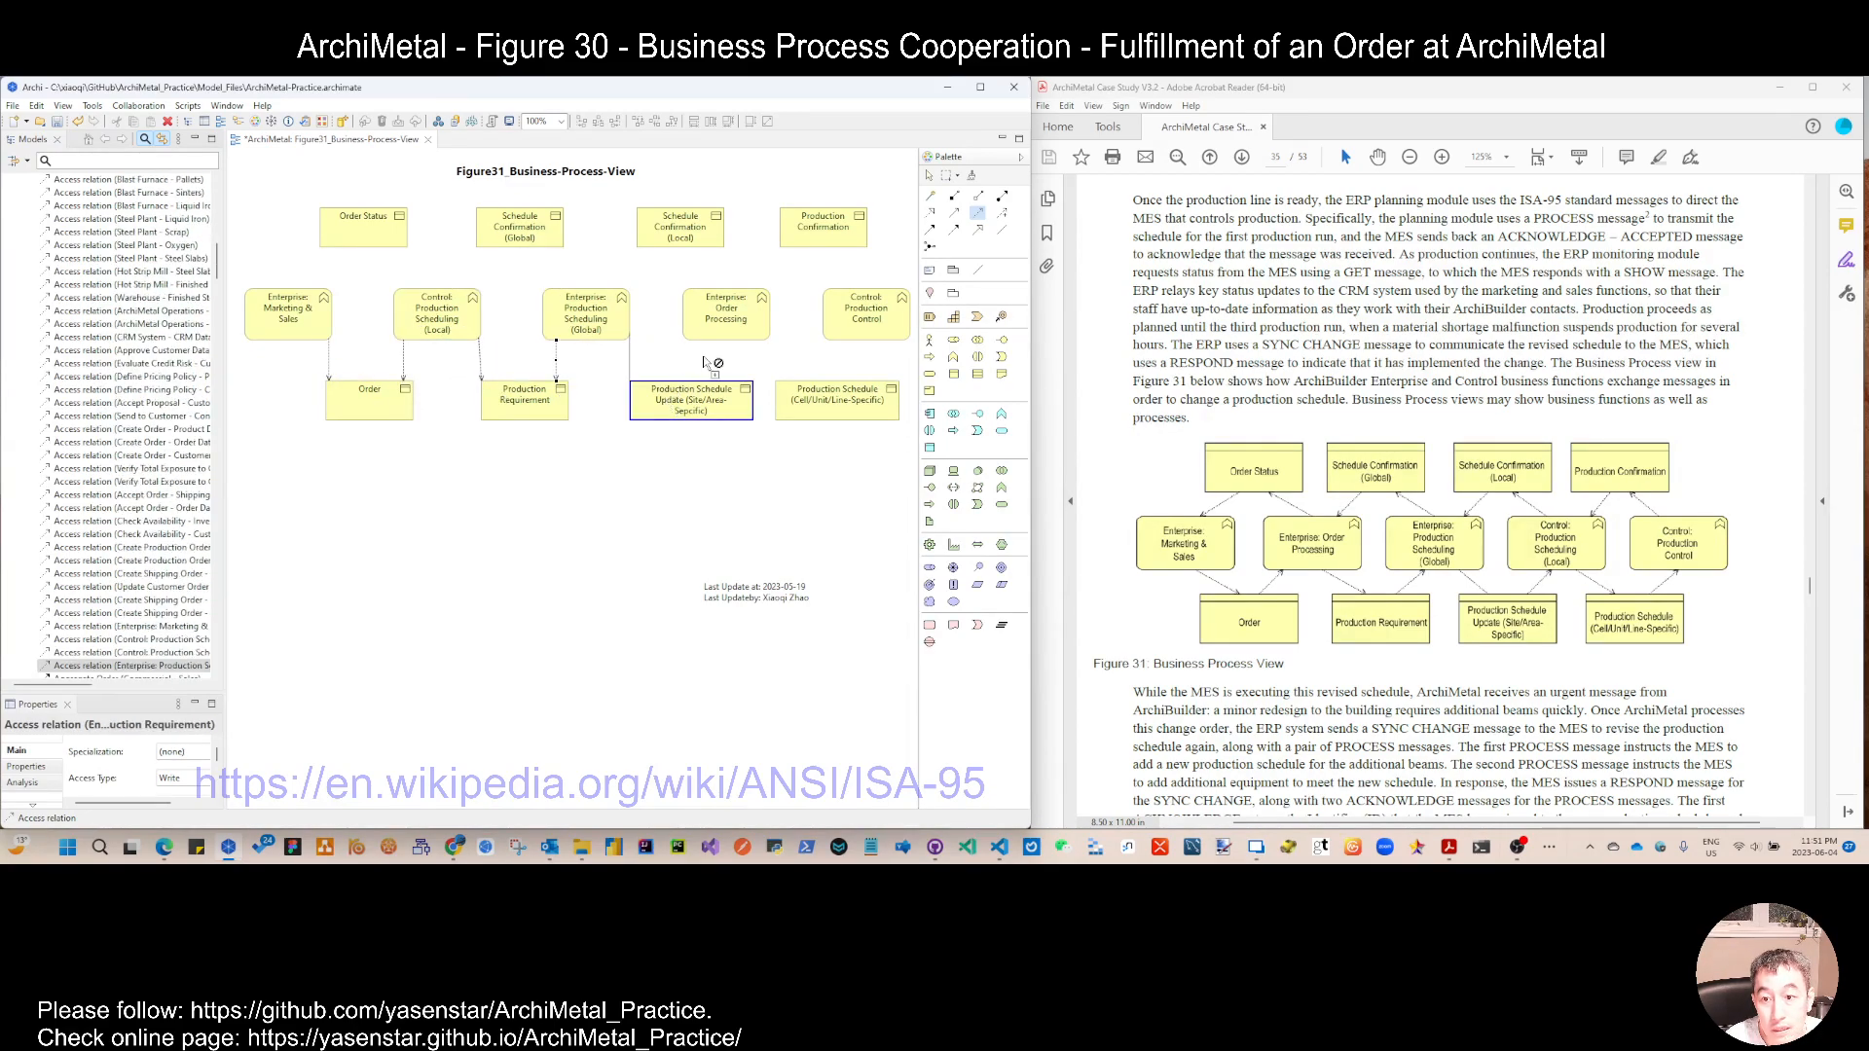
click(707, 334)
click(733, 397)
Step: Link Enterprise: Order Processing and Control: Production Control to both Production Schedule (Cell/Unit/Line-Specific) and Production Confirmation with access relations
click(754, 326)
click(810, 408)
click(847, 336)
click(847, 404)
click(865, 317)
click(850, 242)
click(726, 321)
click(816, 238)
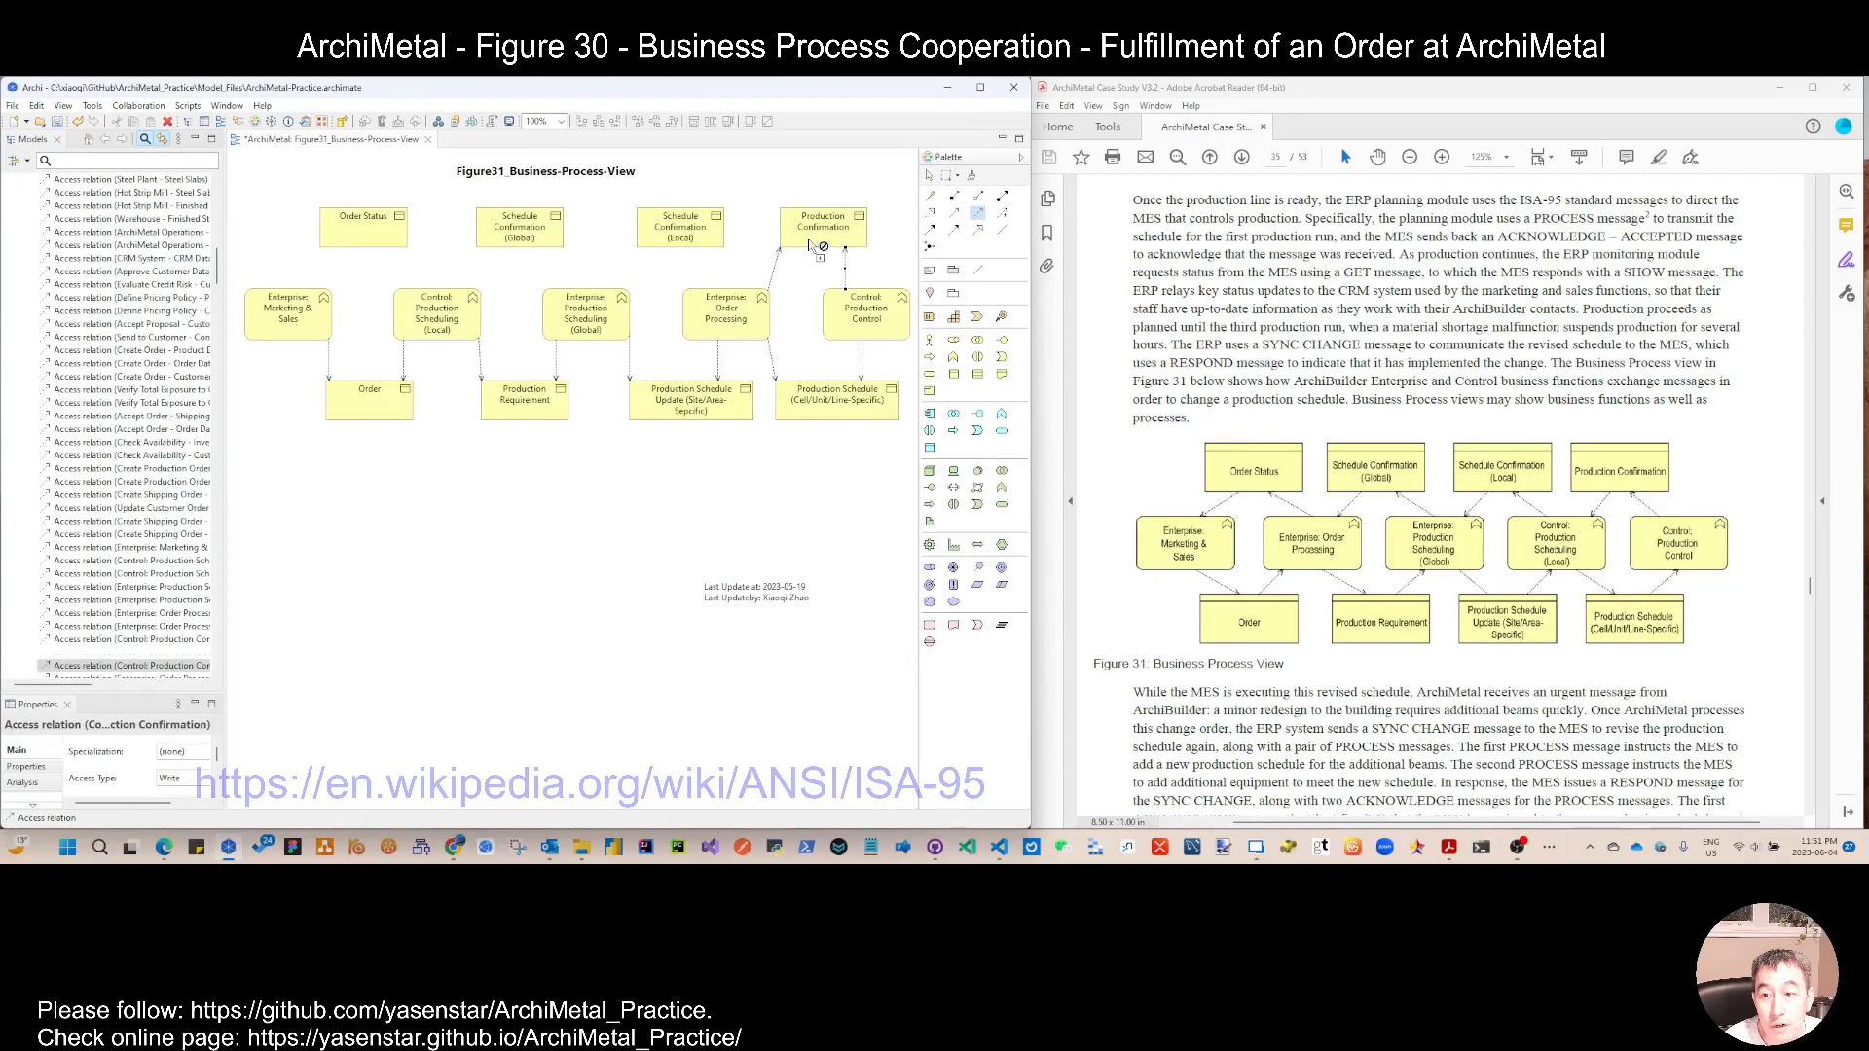
Step: Add access relations to Schedule Confirmation (Local) and Schedule Confirmation (Global), each from the two neighbouring functions below it
click(699, 310)
click(697, 238)
click(621, 300)
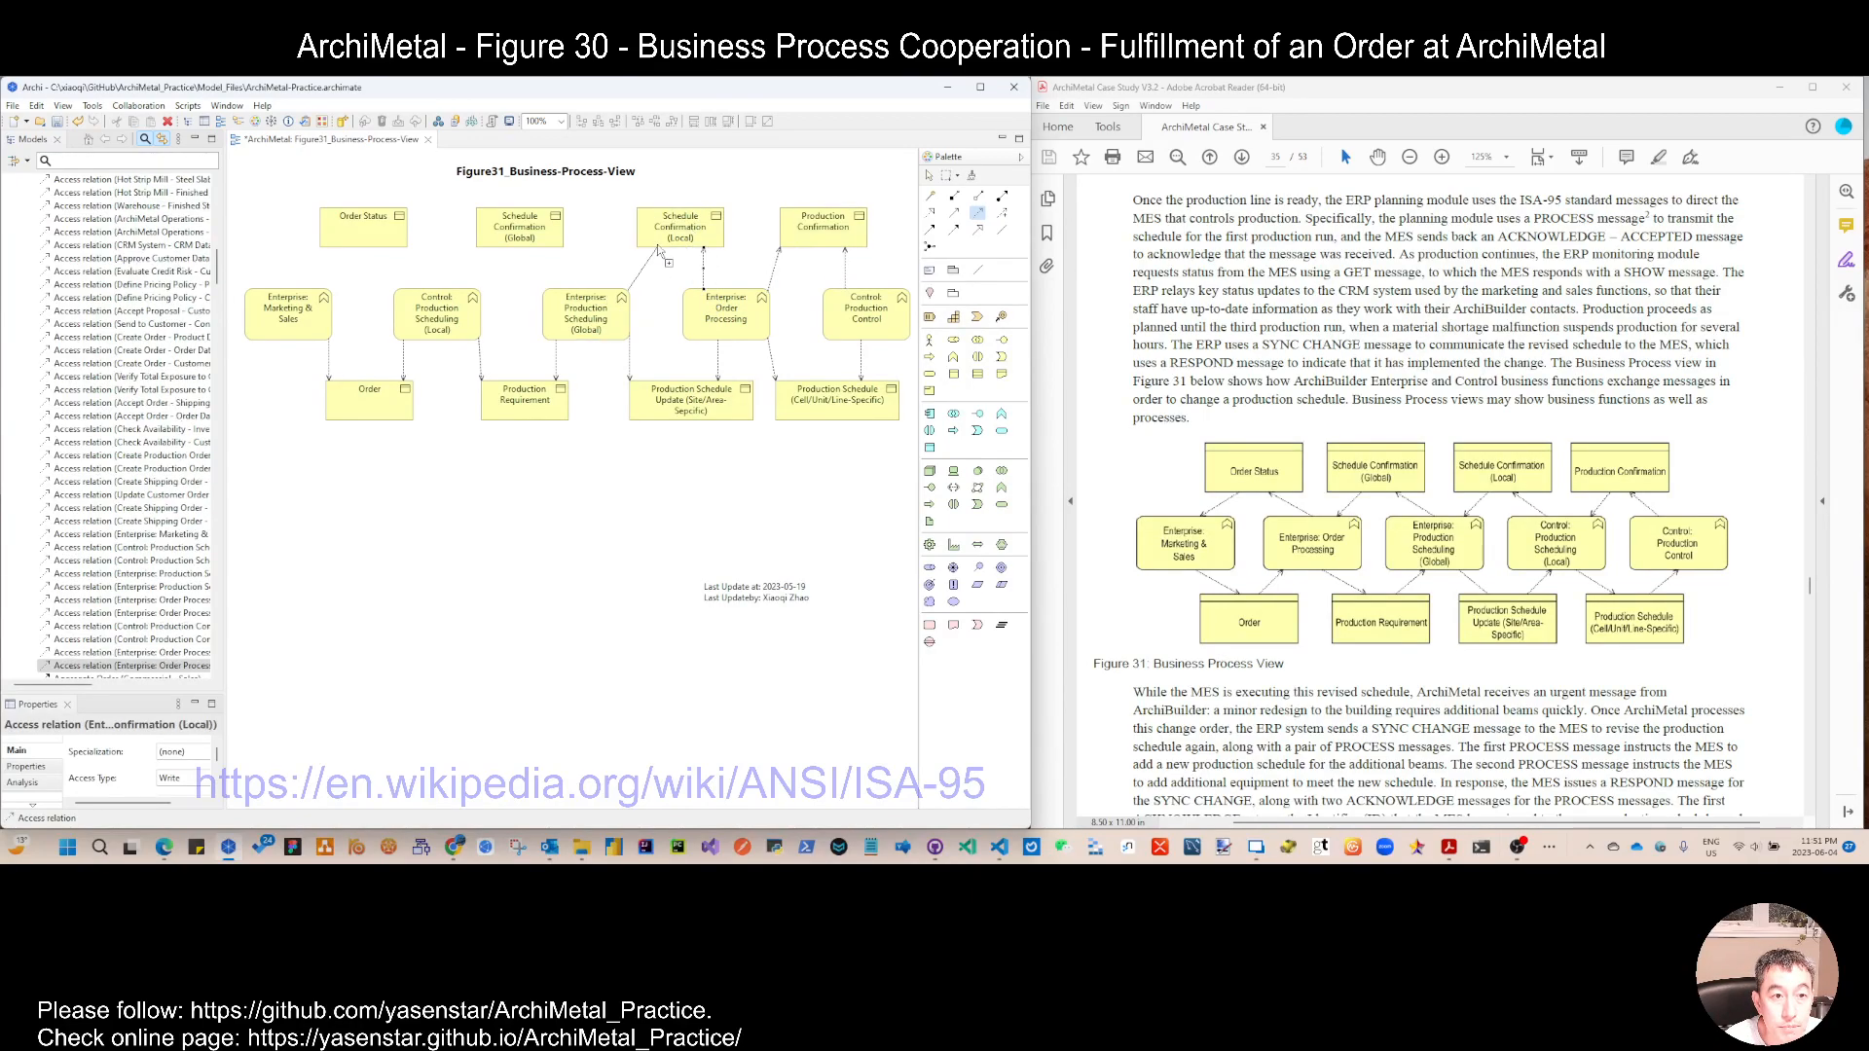
click(545, 239)
click(465, 304)
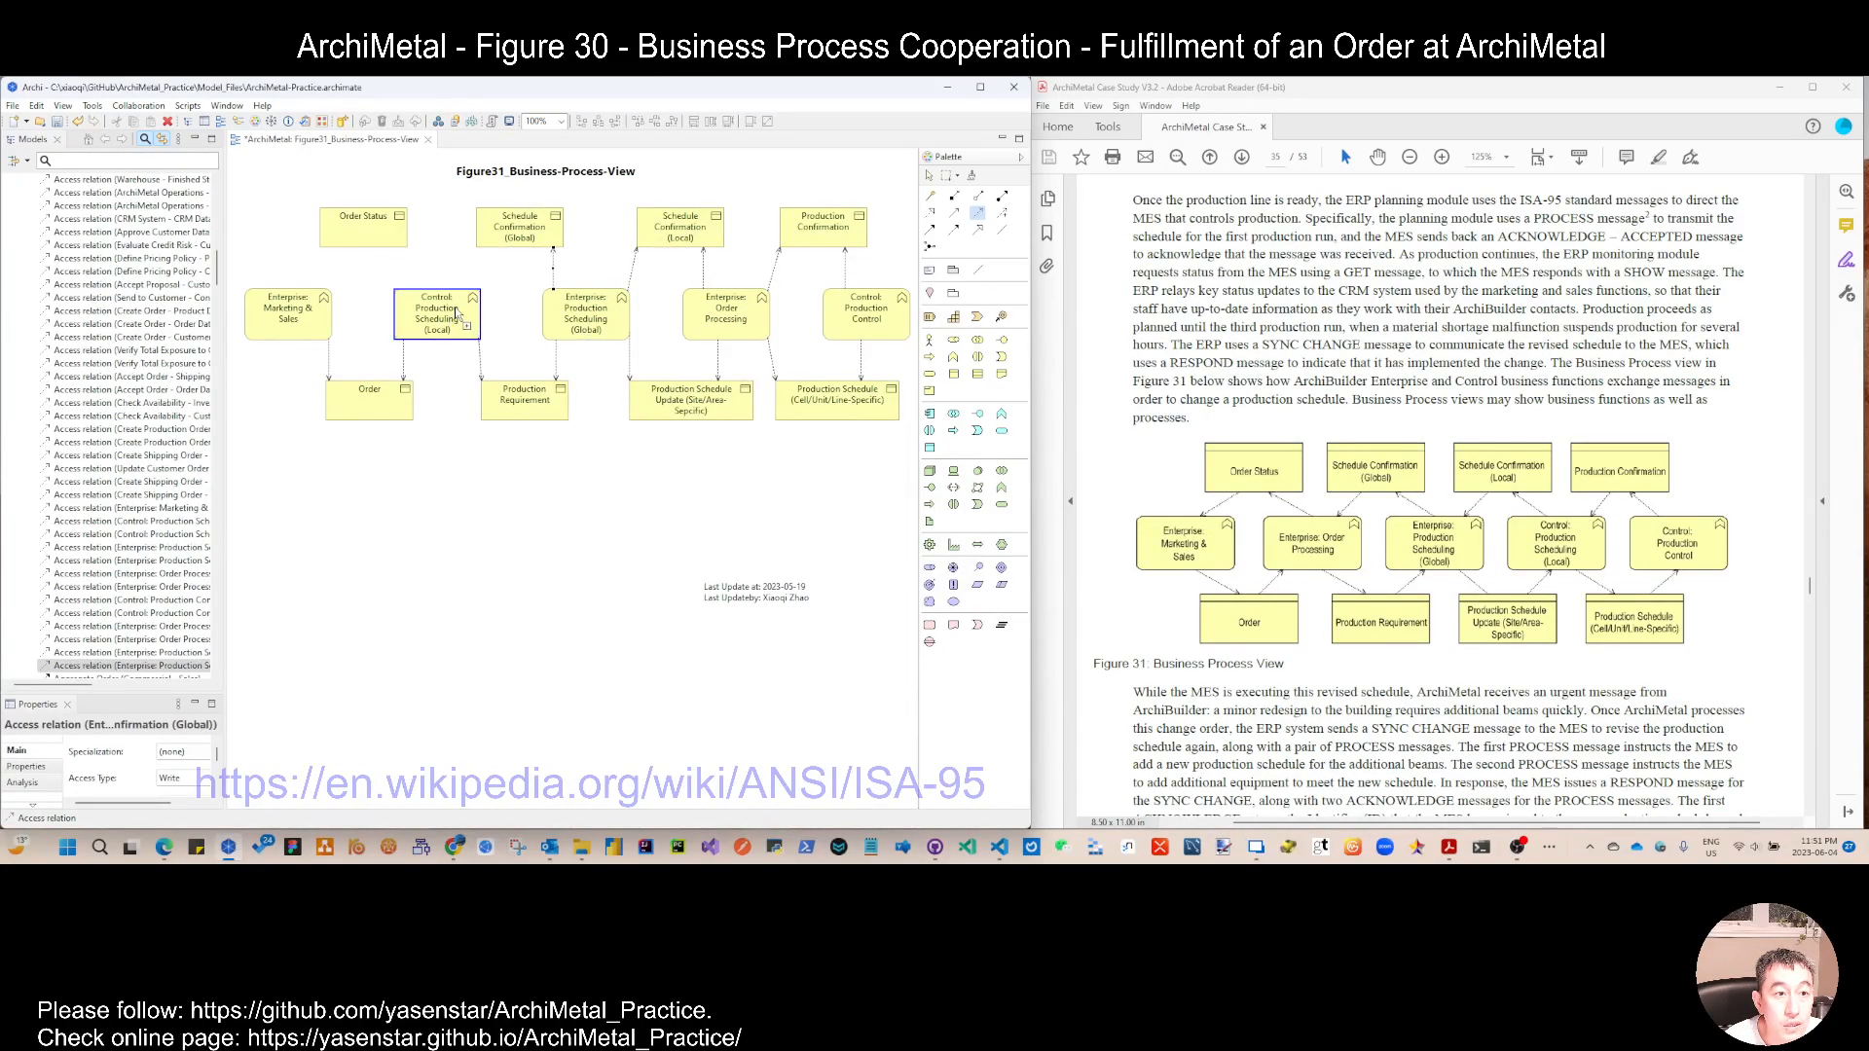
click(499, 239)
Step: Add access relations to Order Status from Control: Production Scheduling (Local) and Enterprise: Marketing & Sales, and leave the relation tool
click(428, 311)
click(384, 233)
click(298, 308)
click(350, 249)
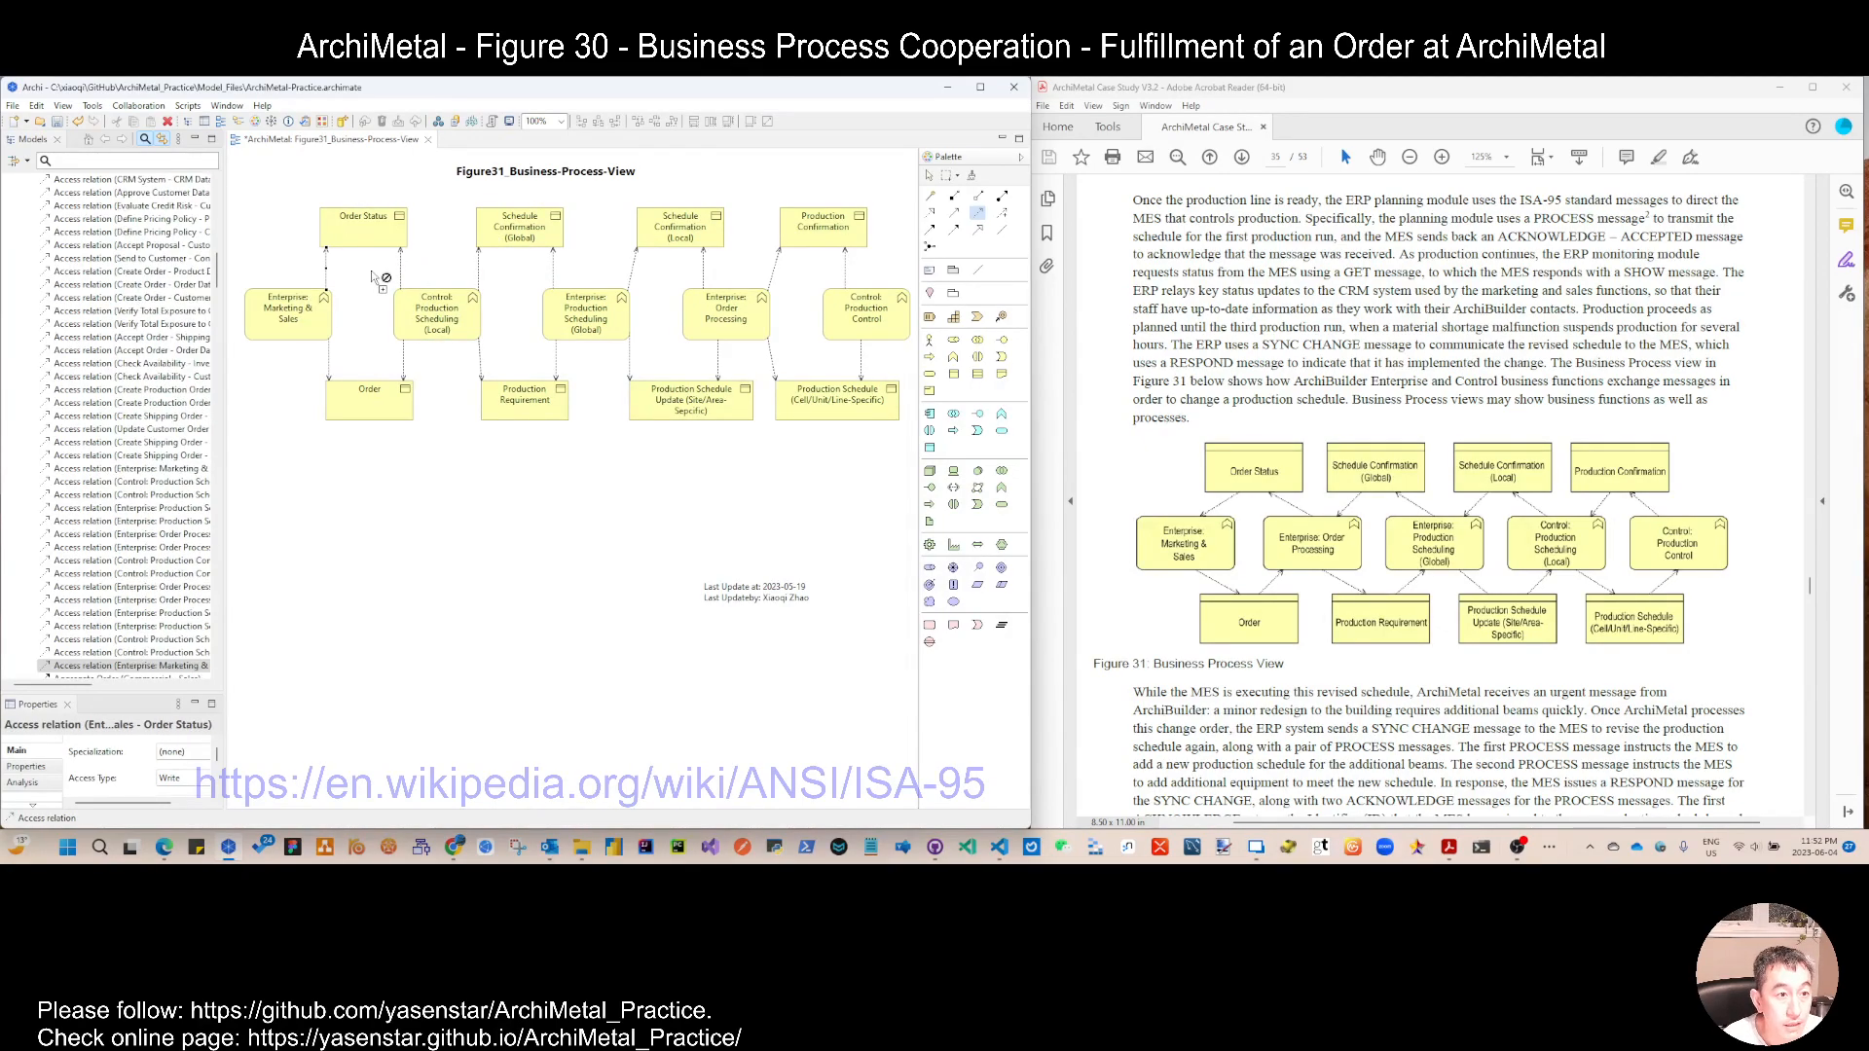
key(Escape)
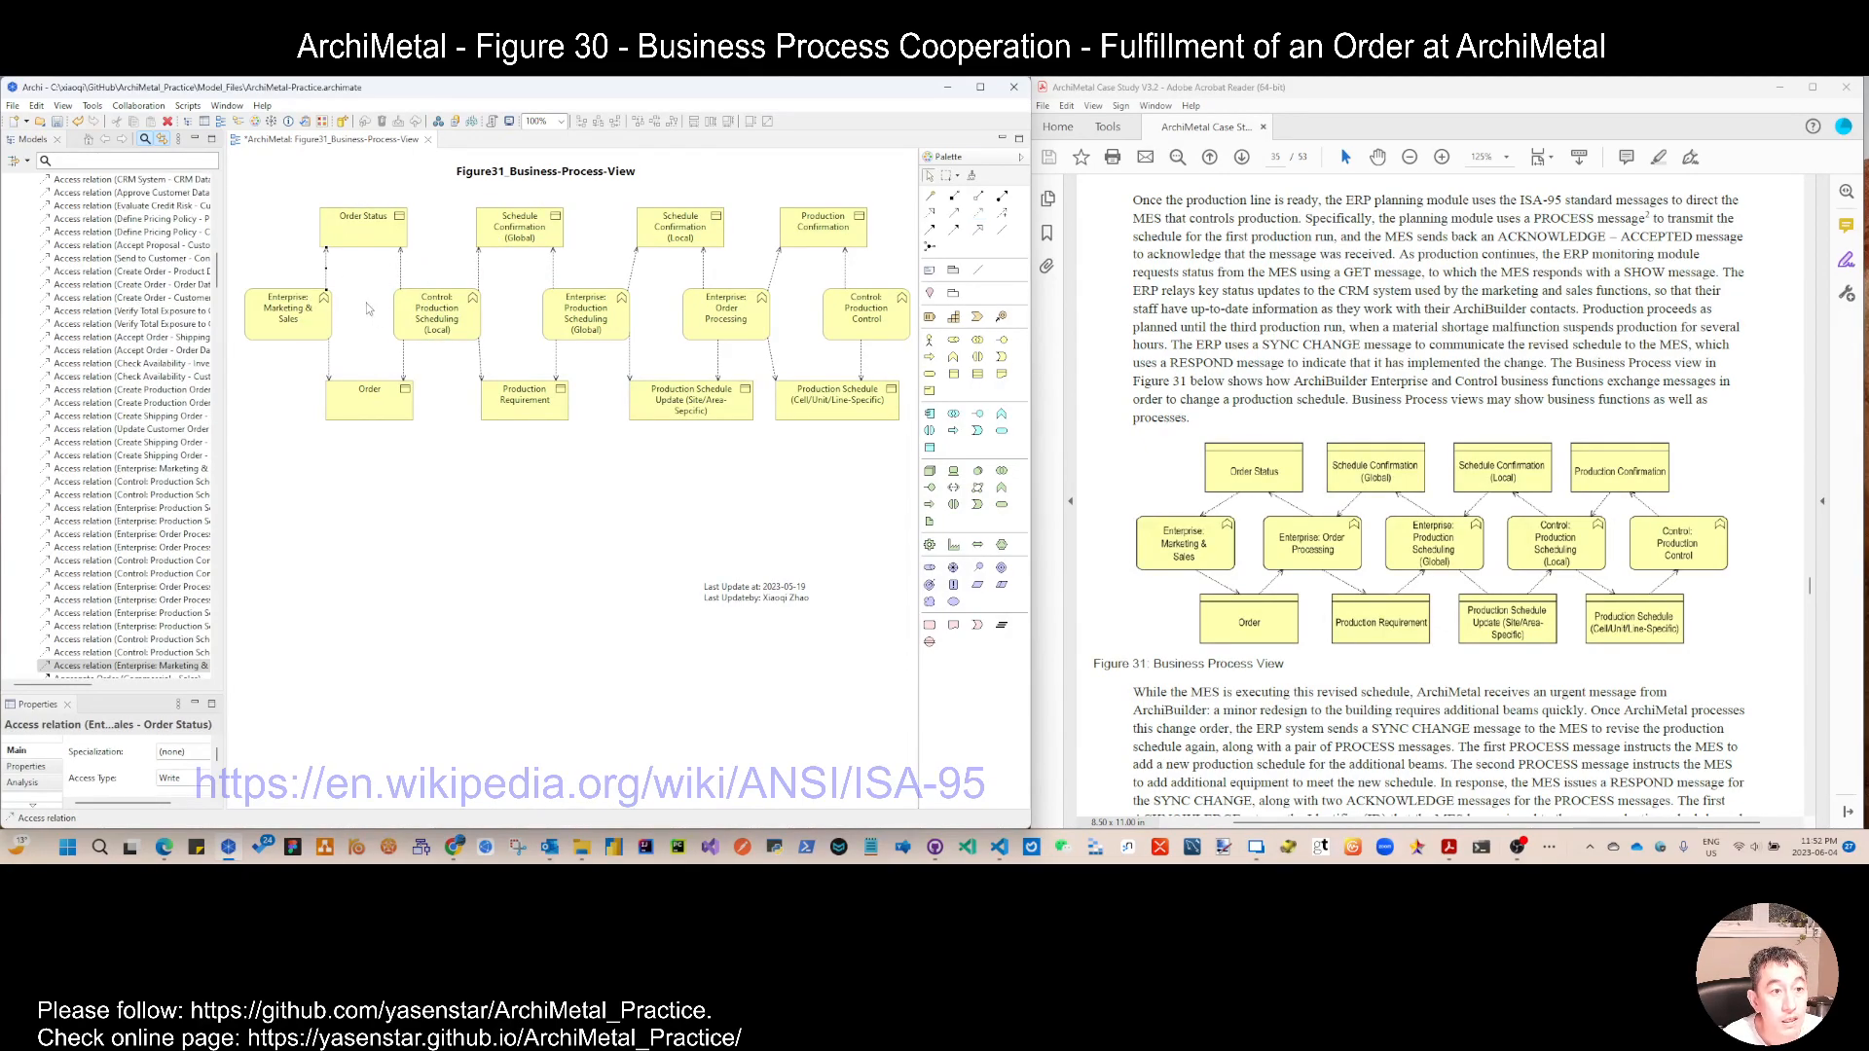
Step: Set the access type to Read for the relations Production Scheduling (Local)–Order and Production Scheduling (Global)–Production Requirement
click(407, 382)
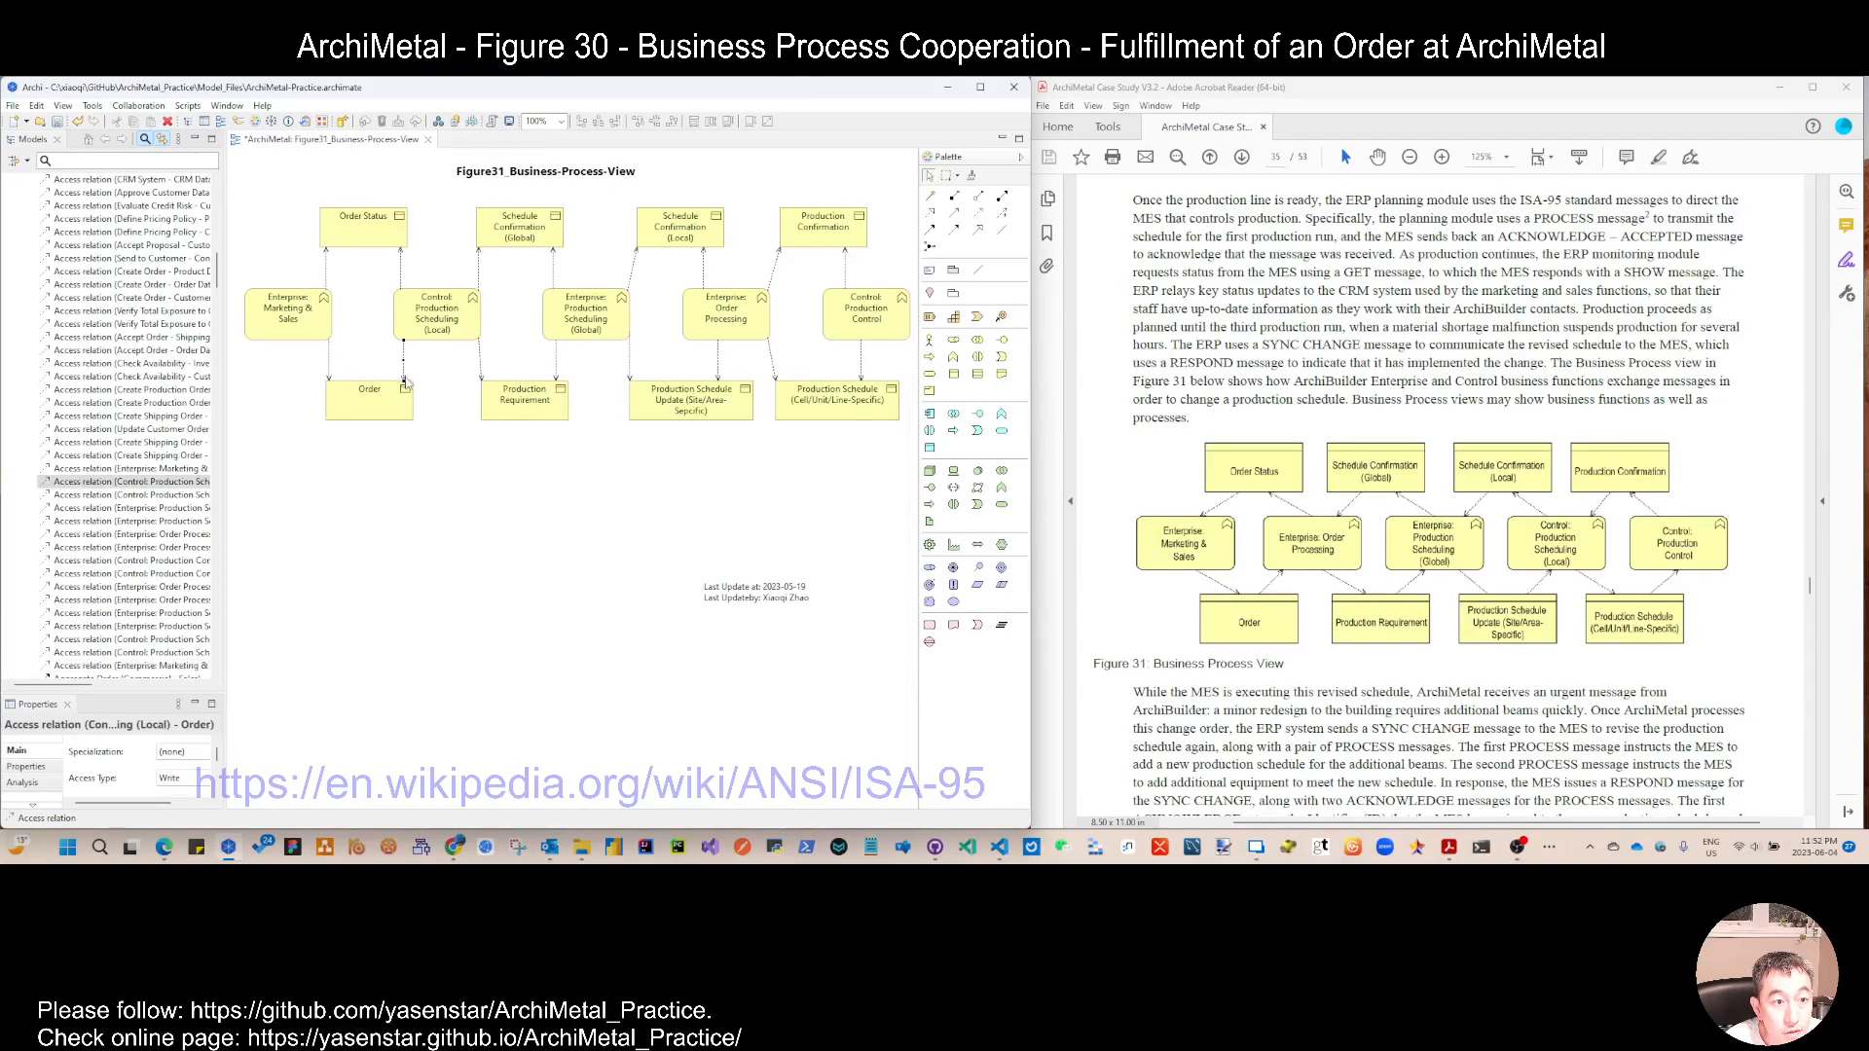
shift+click(557, 377)
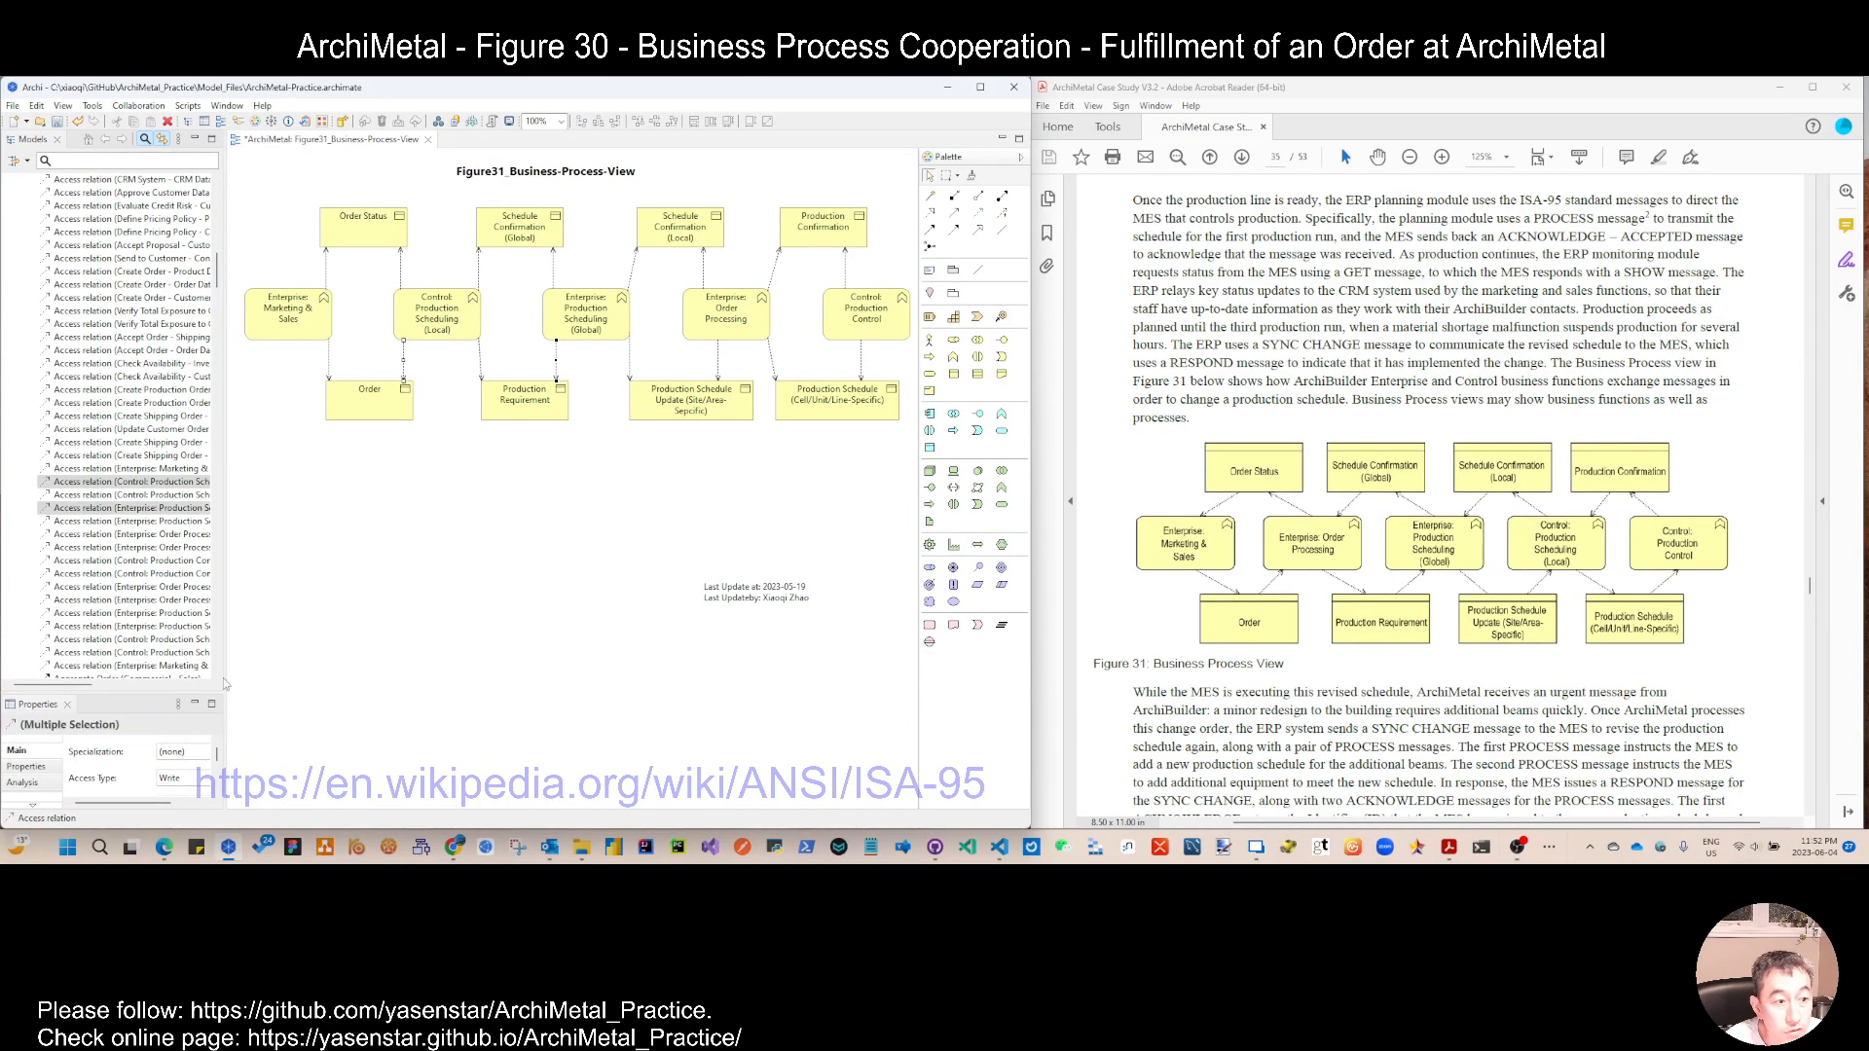
drag(146, 692, 292, 606)
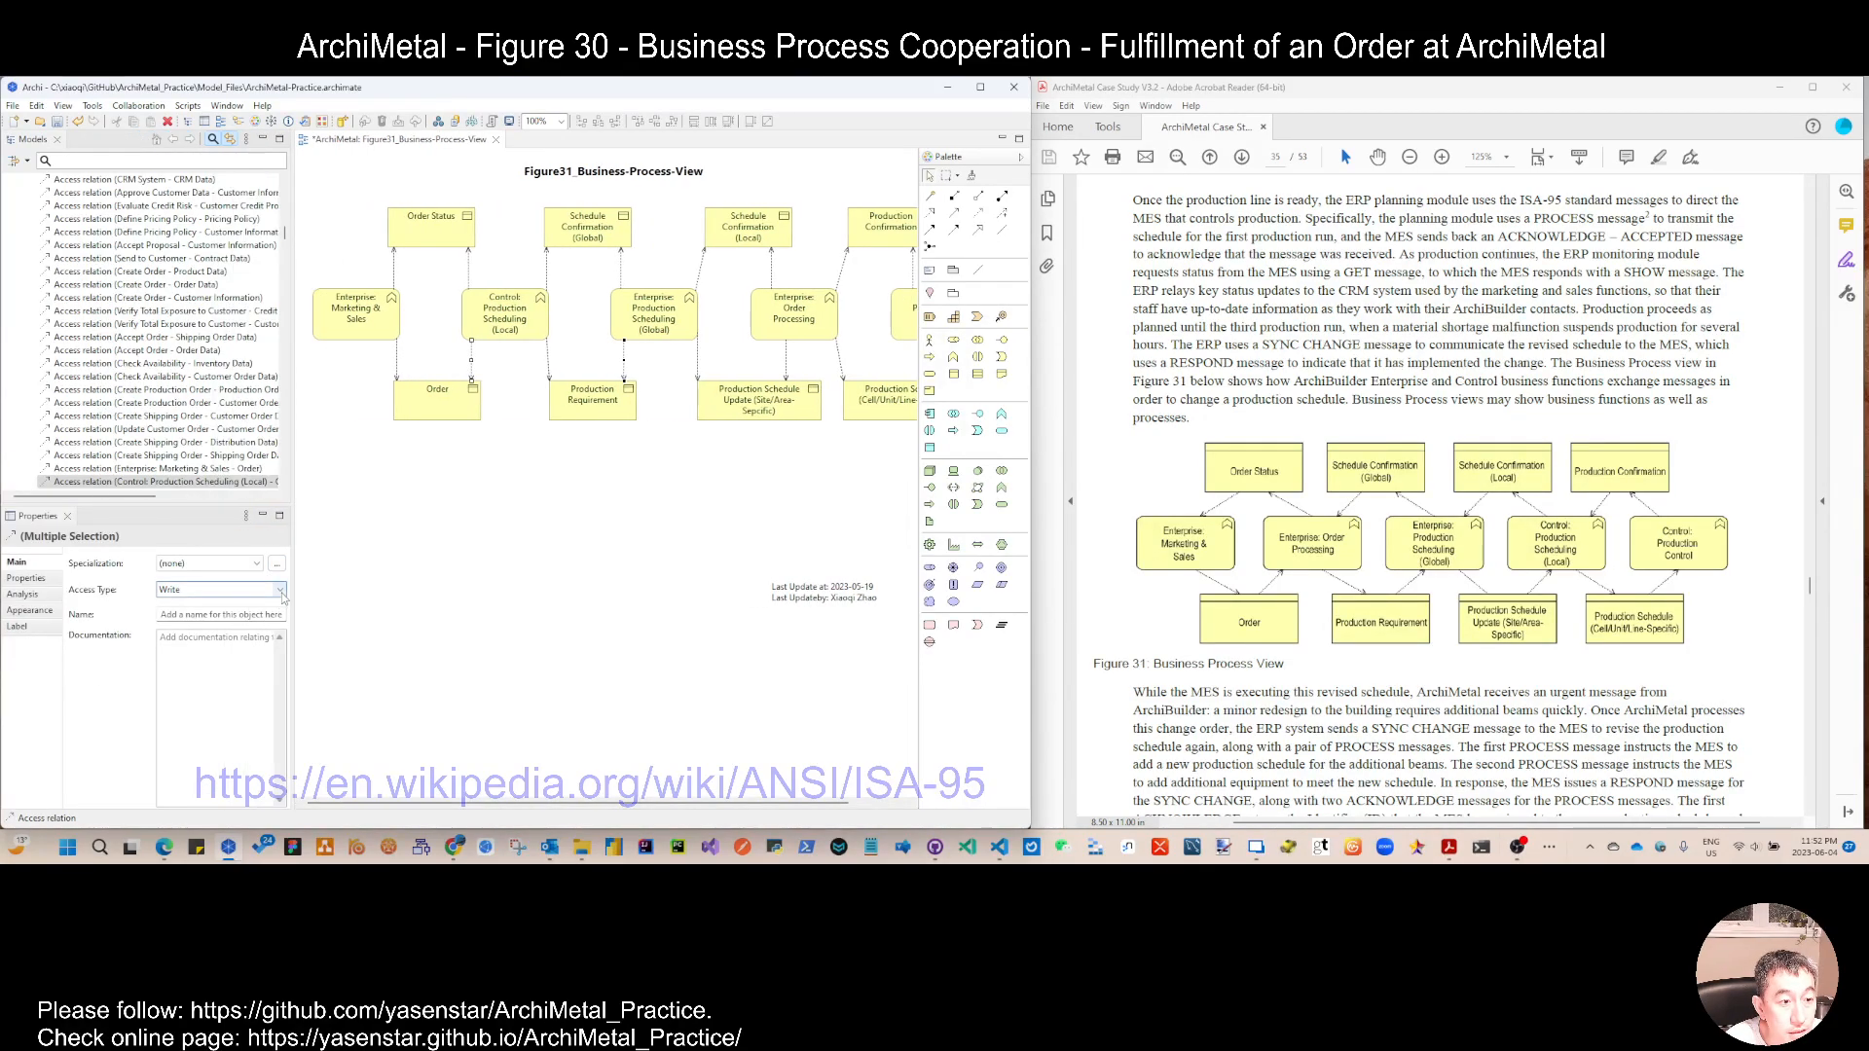
click(222, 590)
click(215, 617)
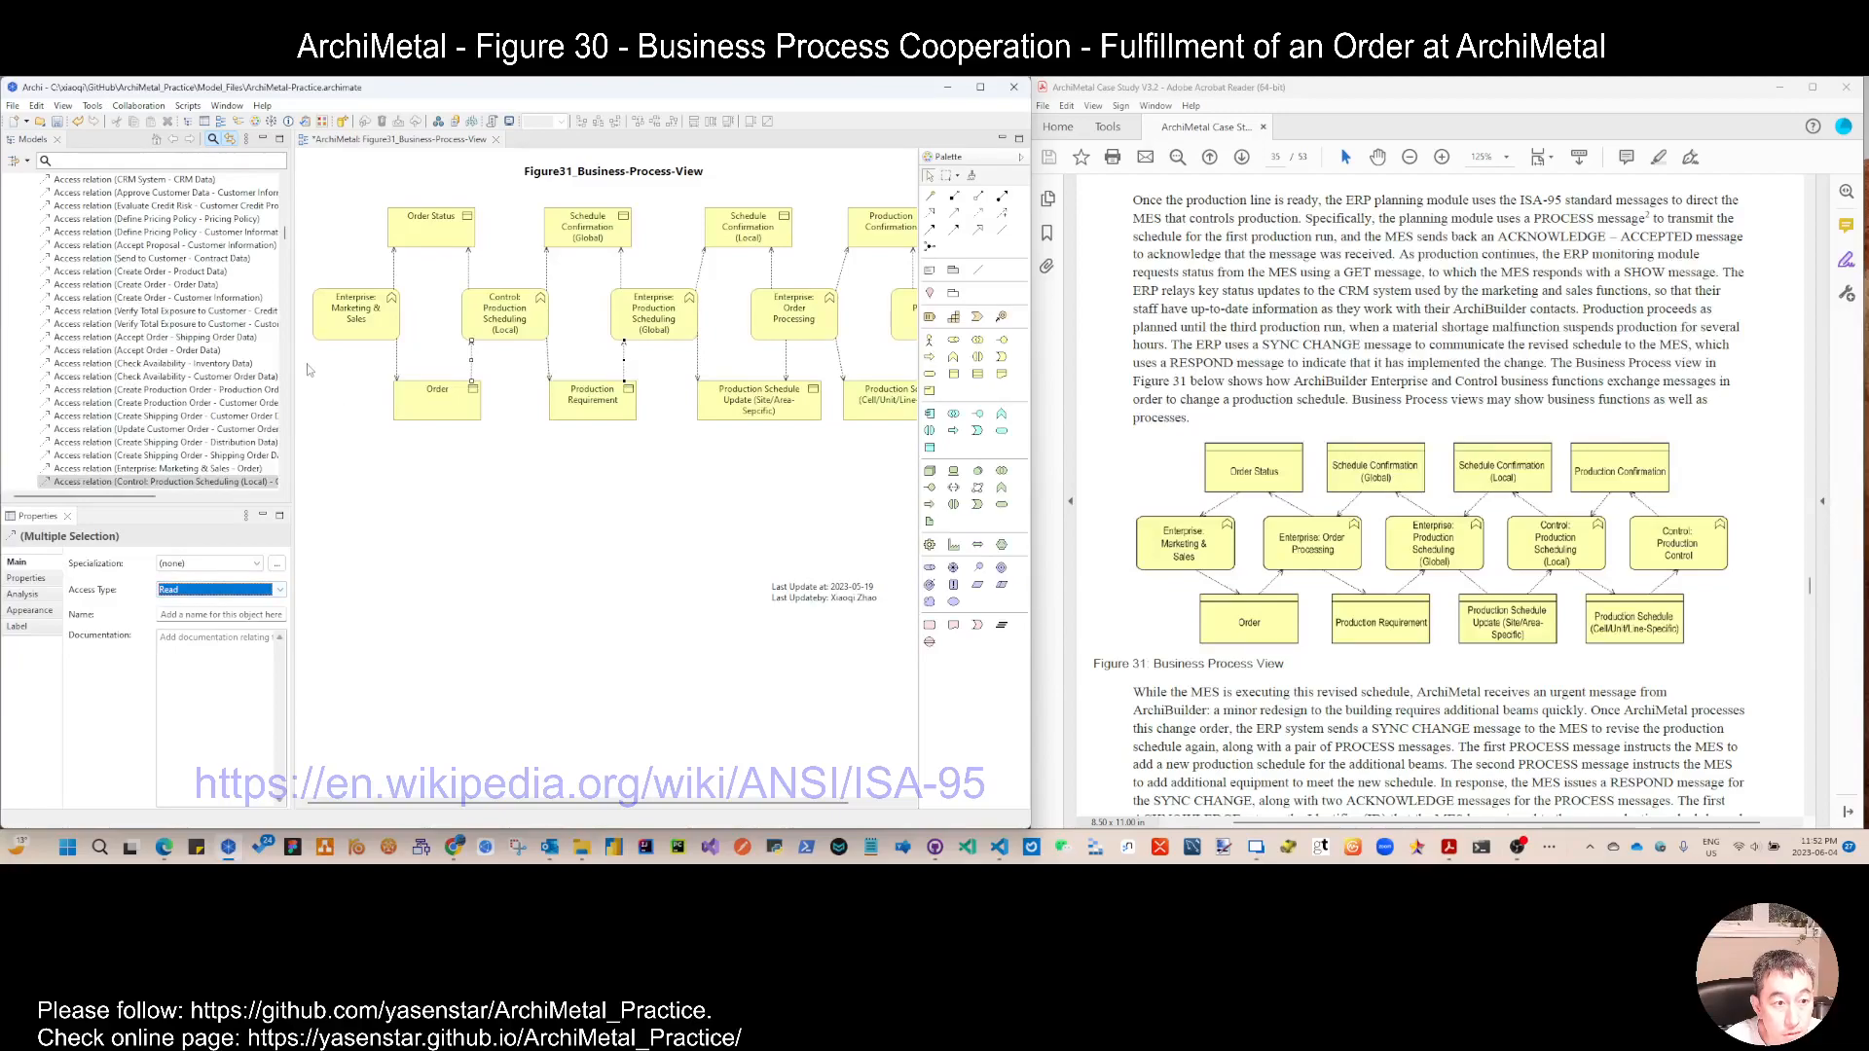
drag(292, 403, 191, 403)
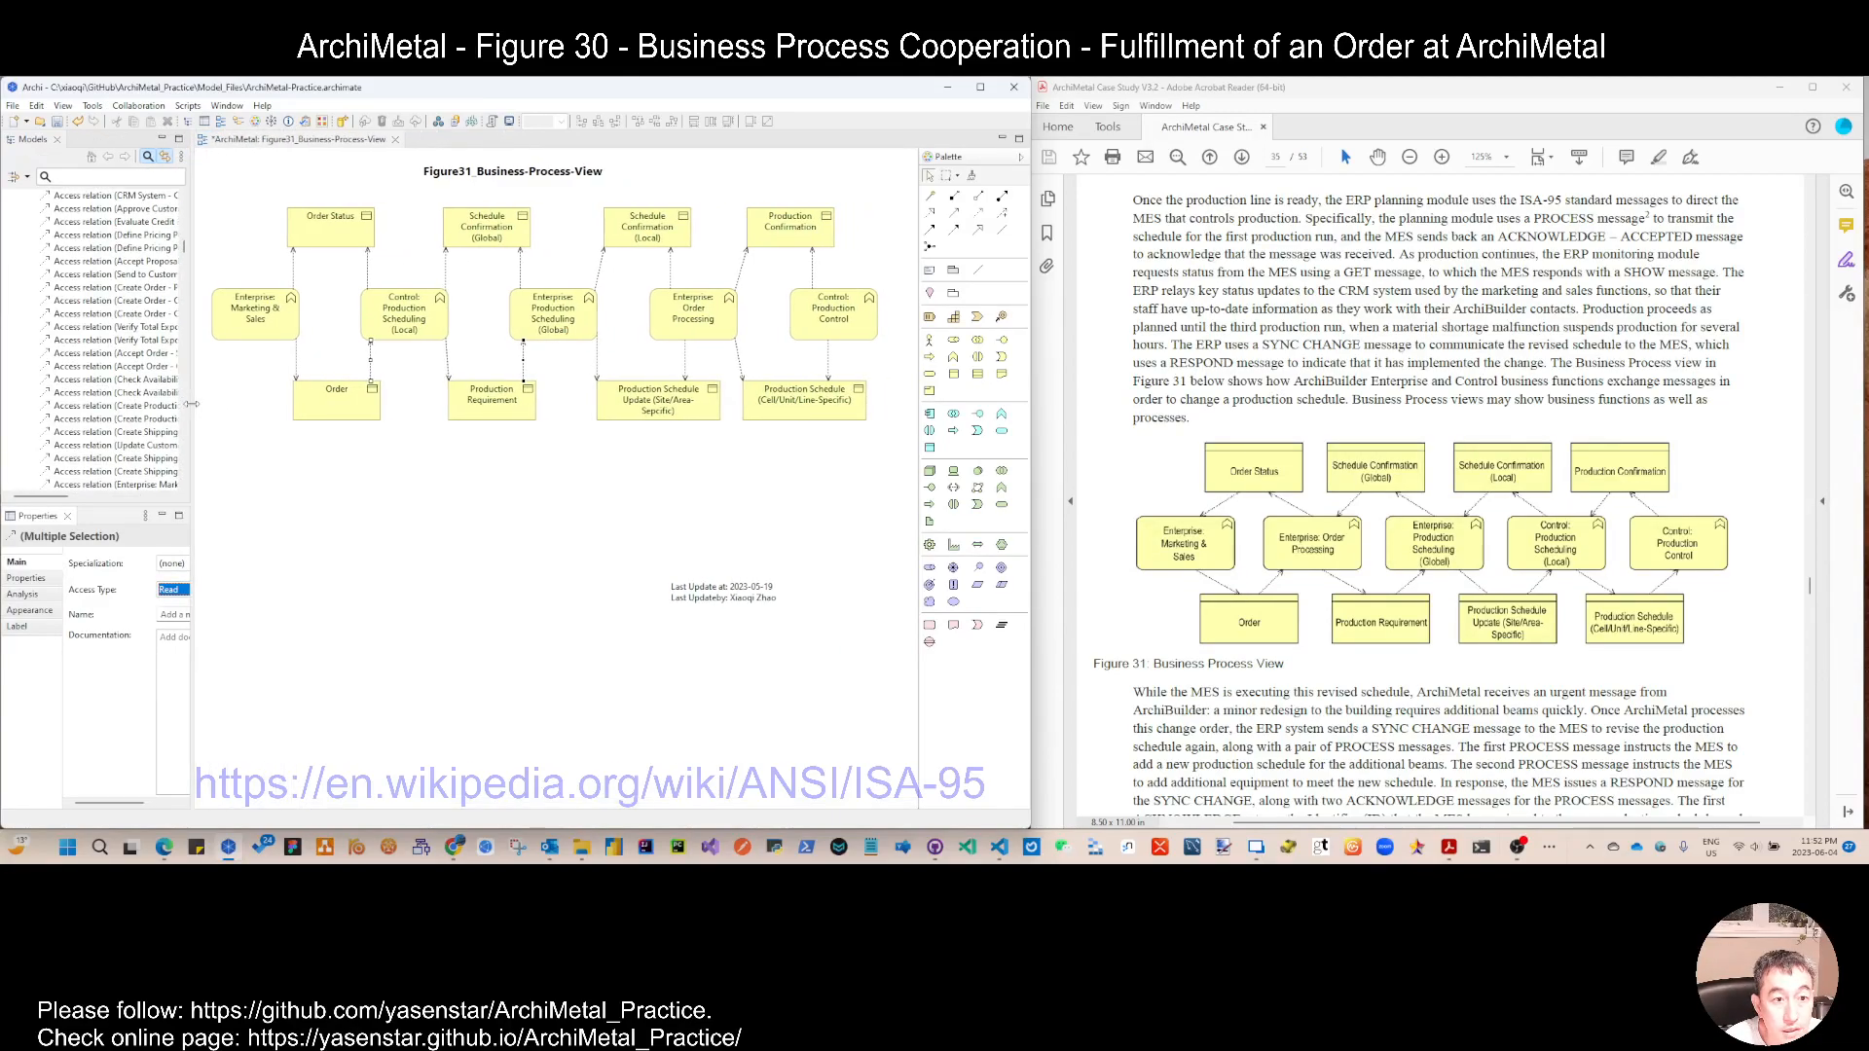
Step: Set the access type to Read for the right-hand relations of the last two lower objects and the left-hand relations of all four upper objects
click(686, 368)
ctrl+click(829, 368)
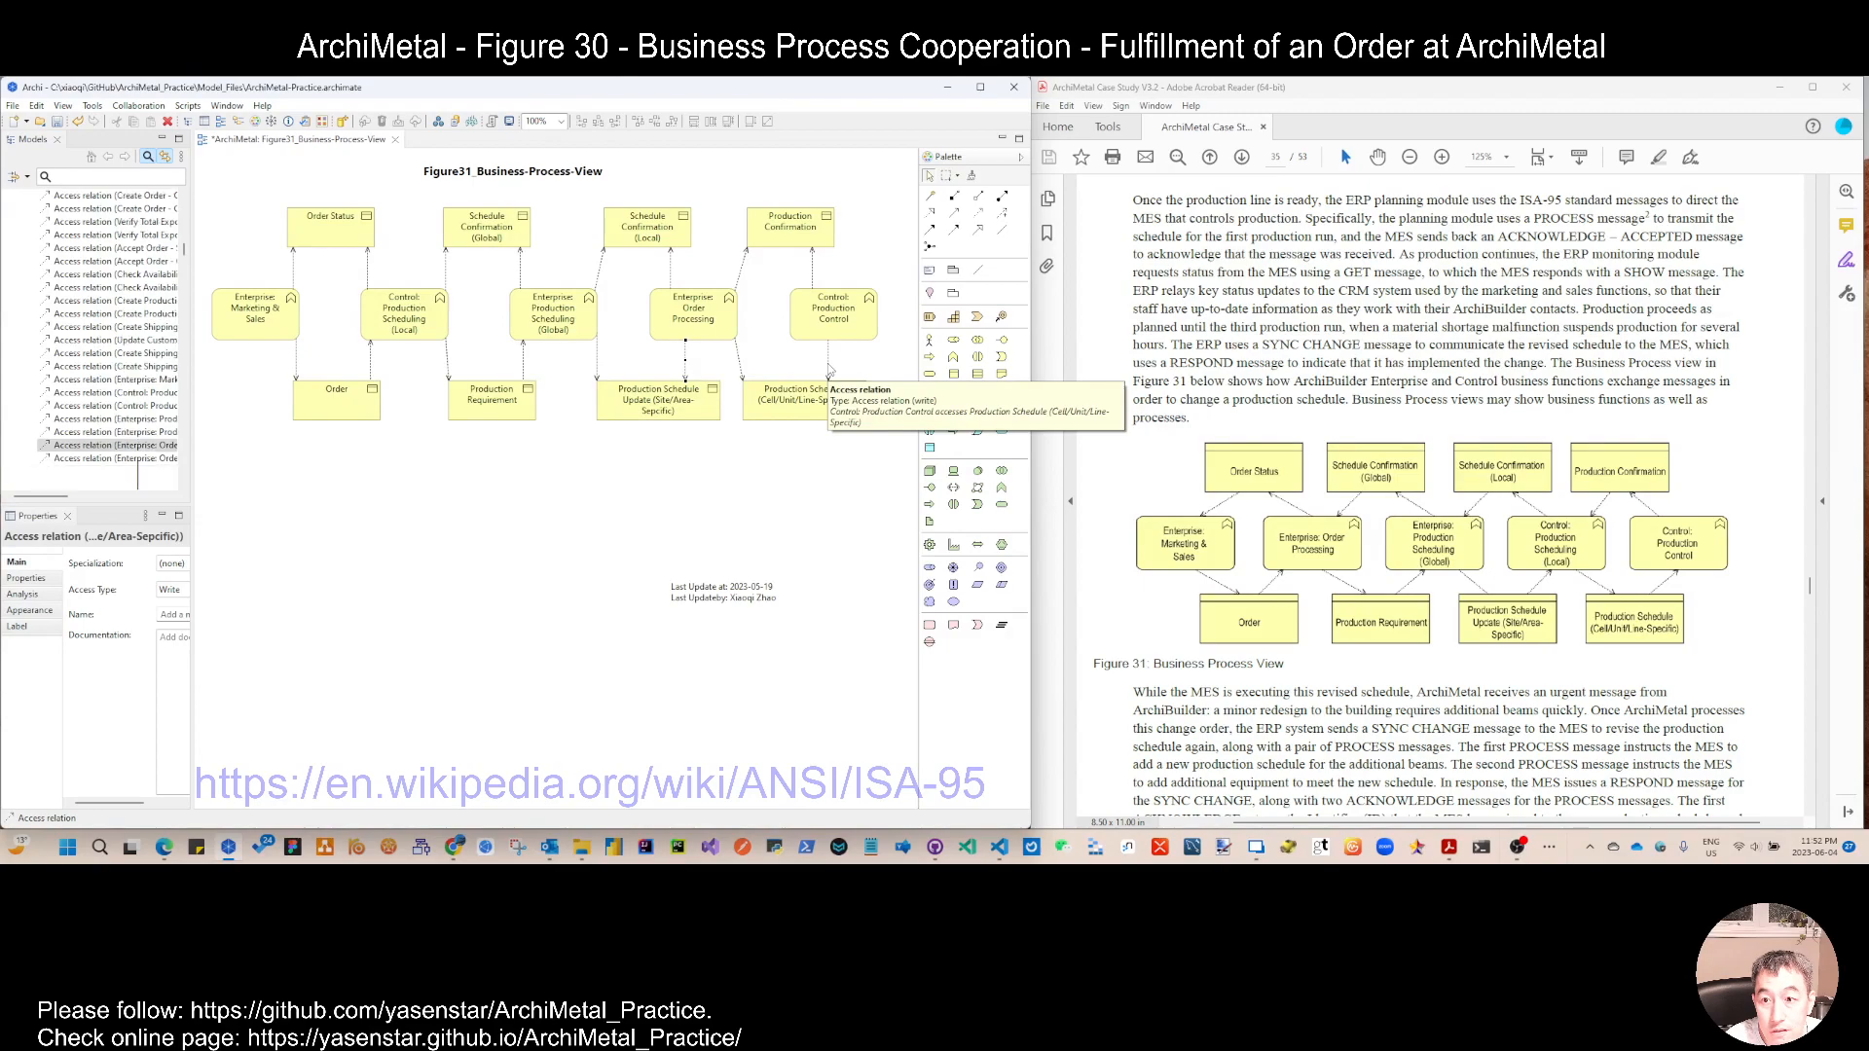
ctrl+click(746, 256)
ctrl+click(604, 257)
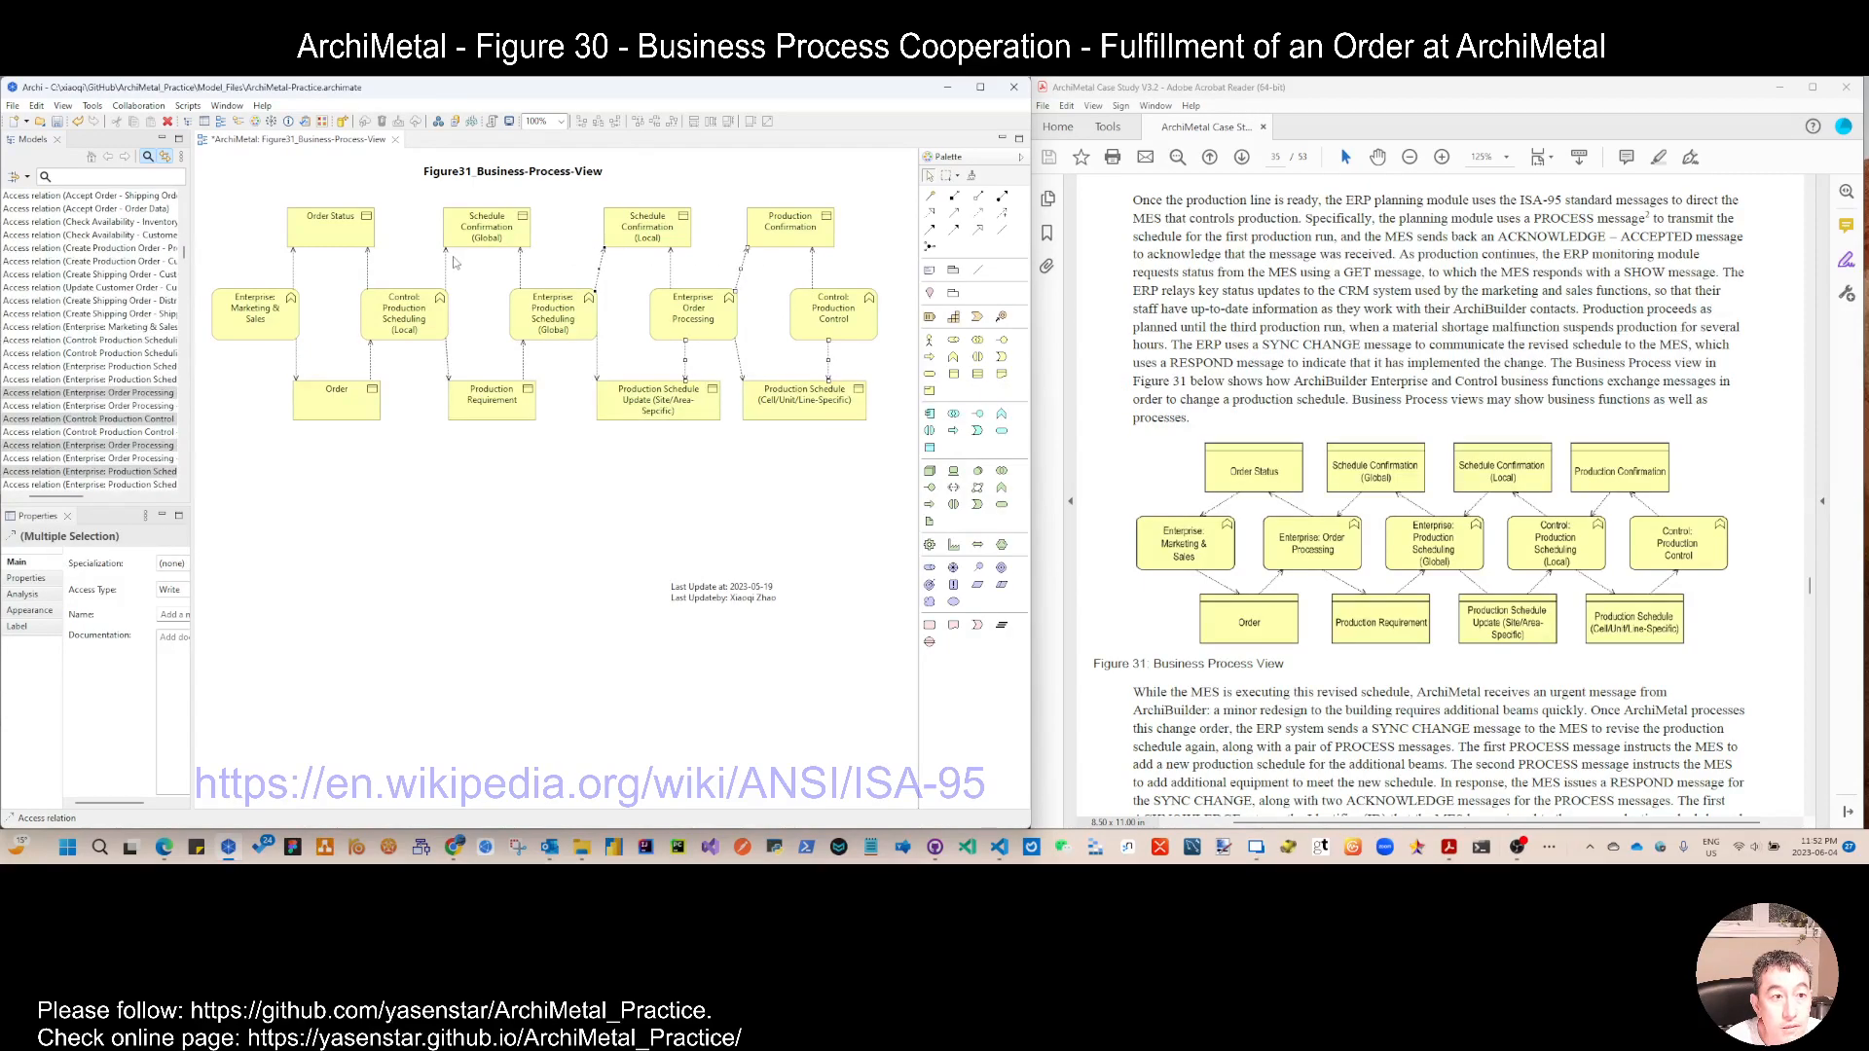
ctrl+click(448, 257)
ctrl+click(294, 255)
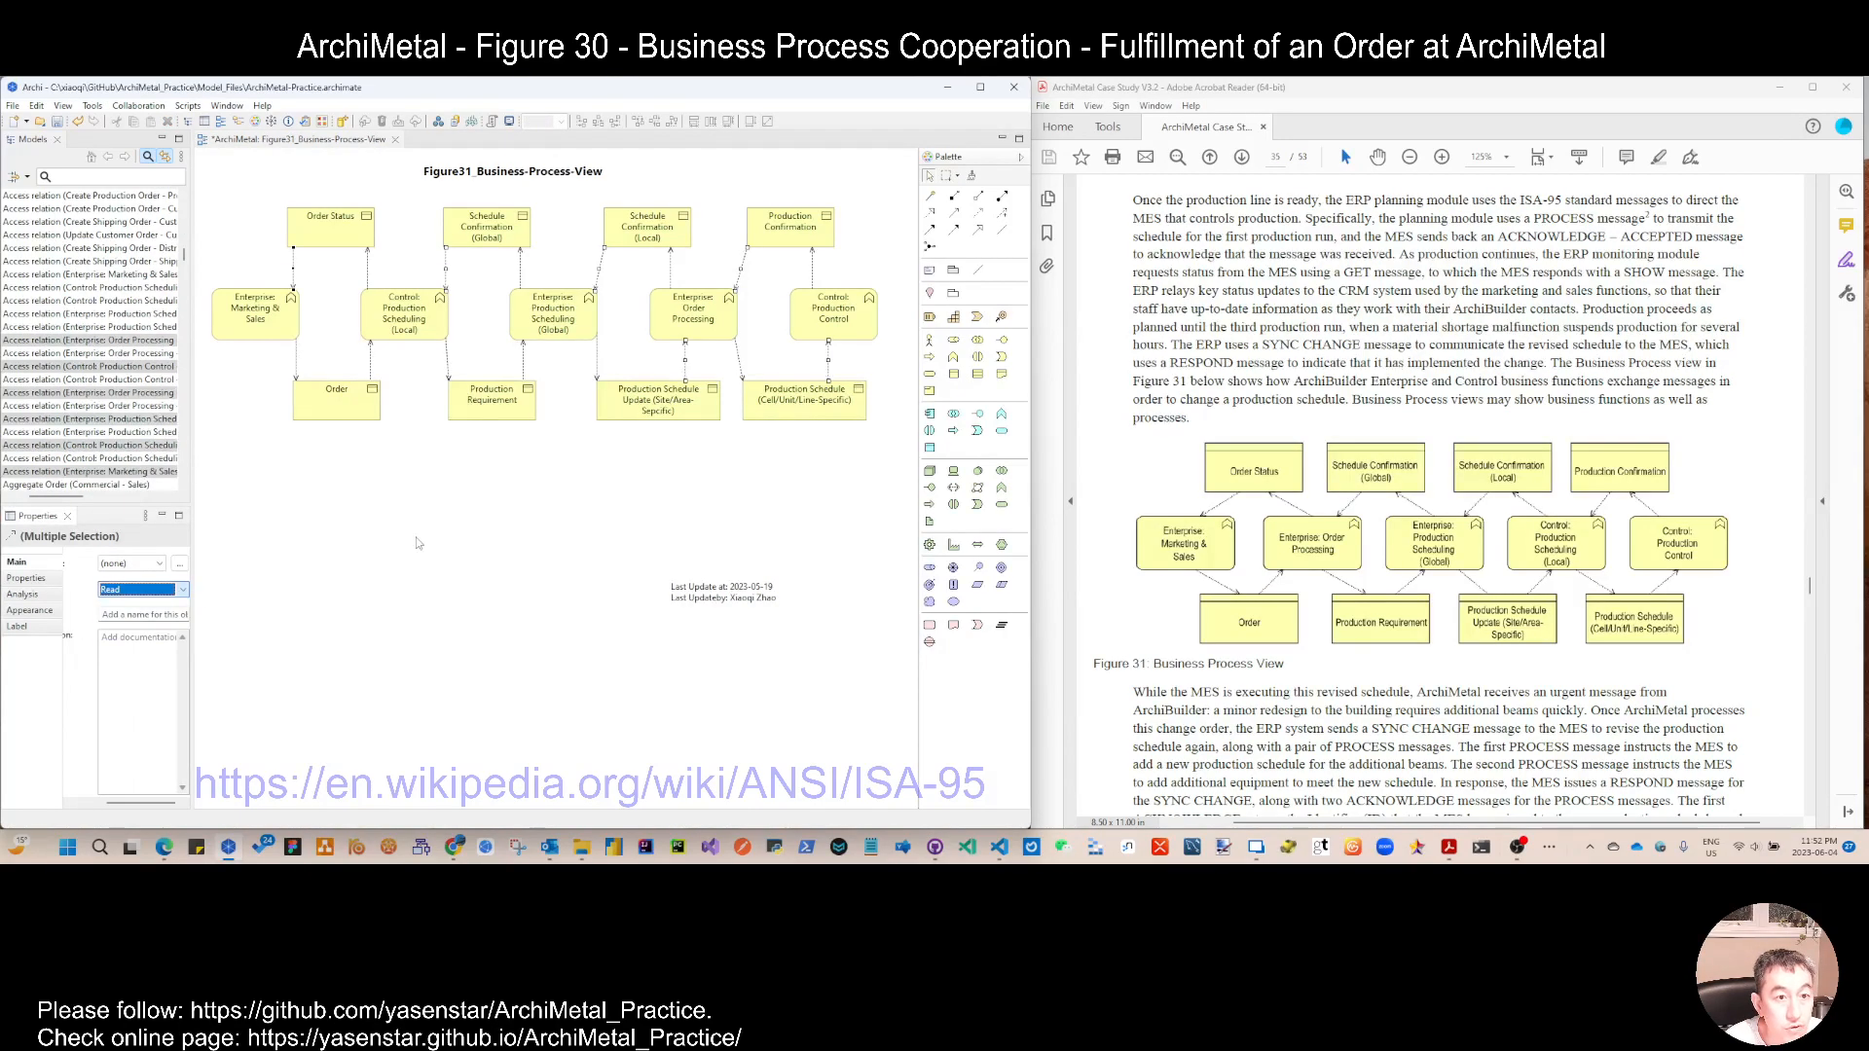
click(684, 286)
Step: Shift Production Confirmation and the two production schedule objects slightly left, and move the title and last-update note closer to the diagram
drag(769, 230, 751, 229)
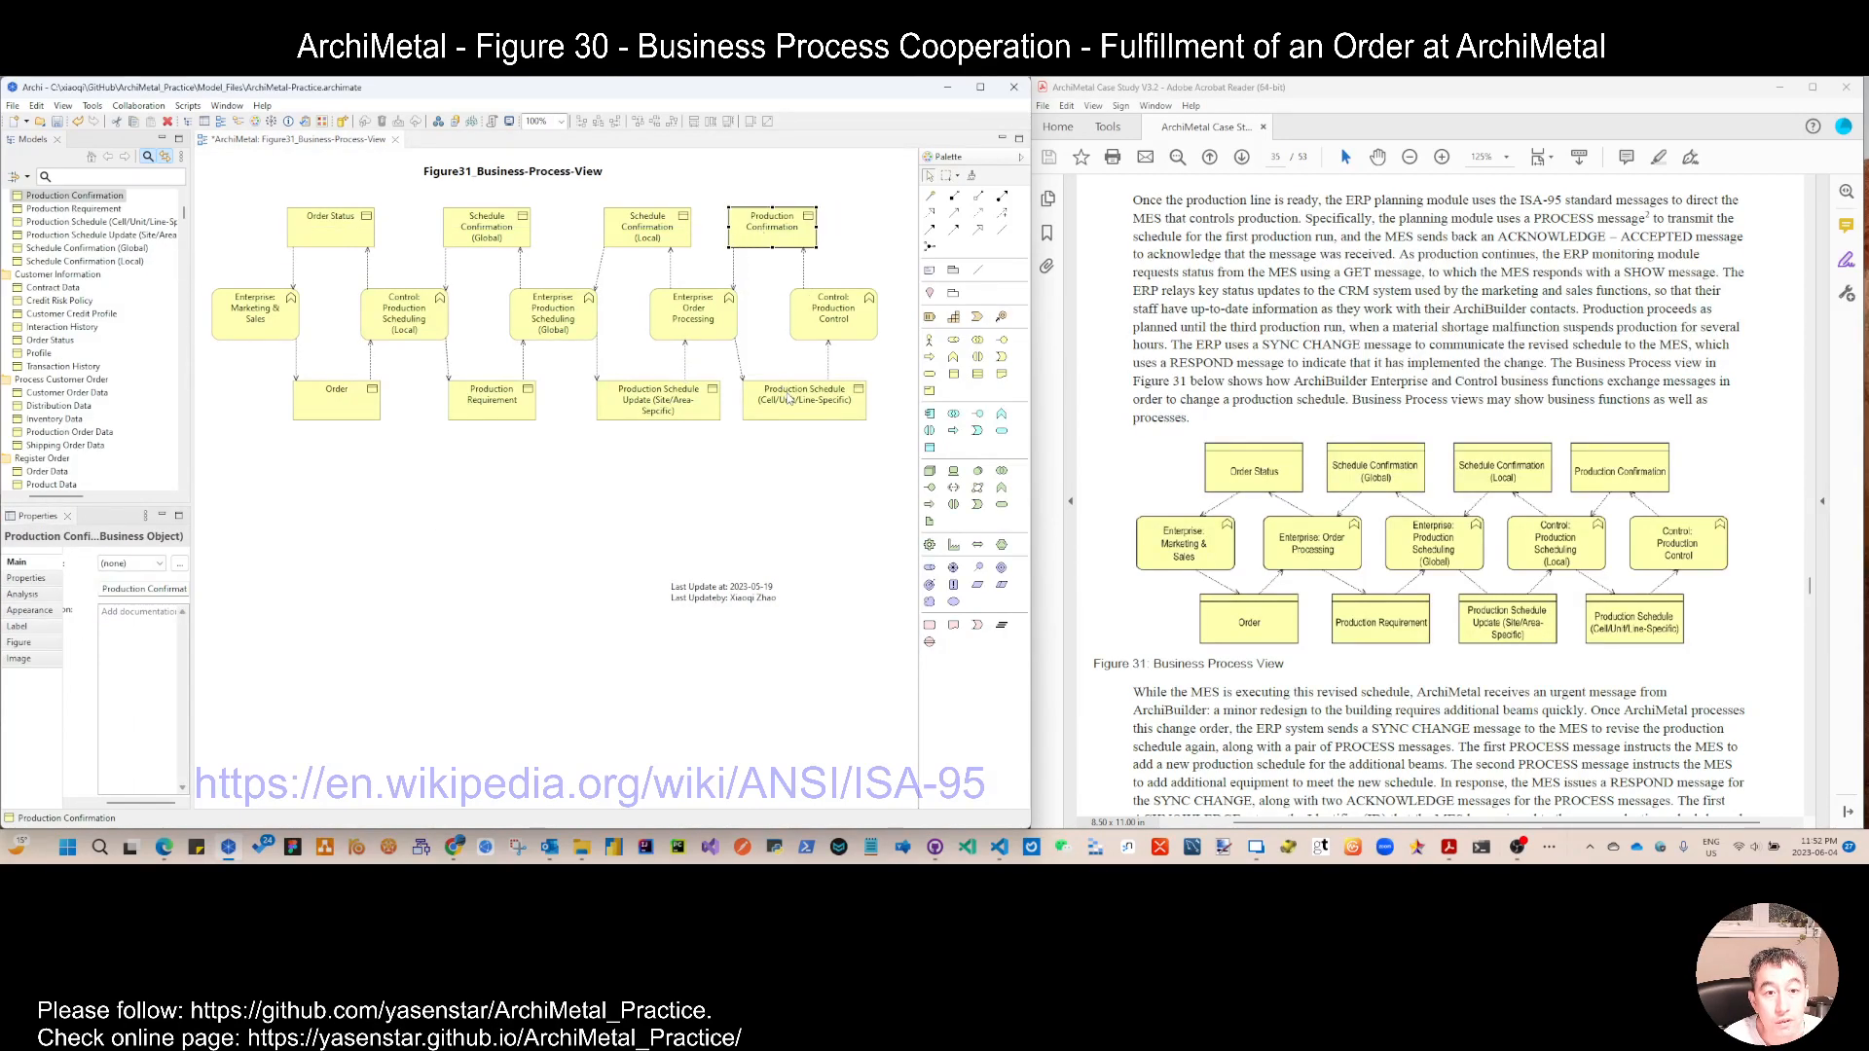
click(779, 397)
drag(778, 397, 678, 407)
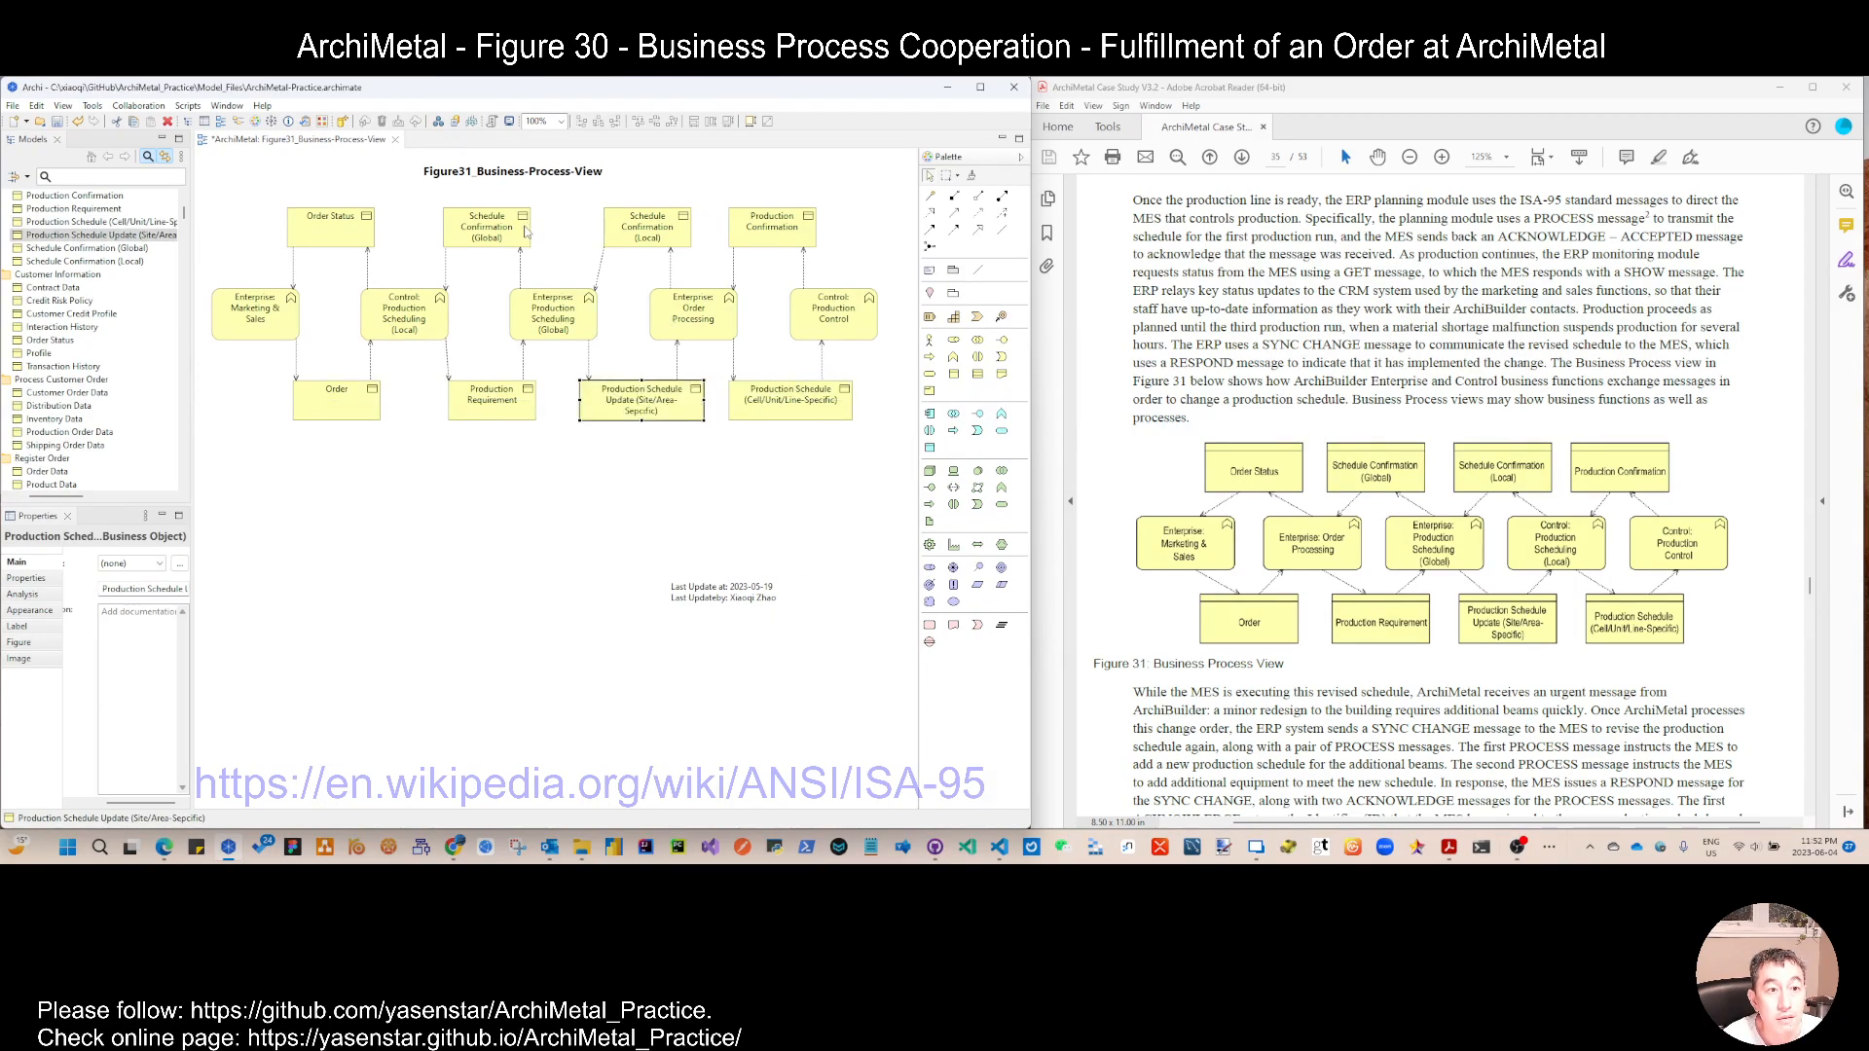
drag(542, 178, 568, 188)
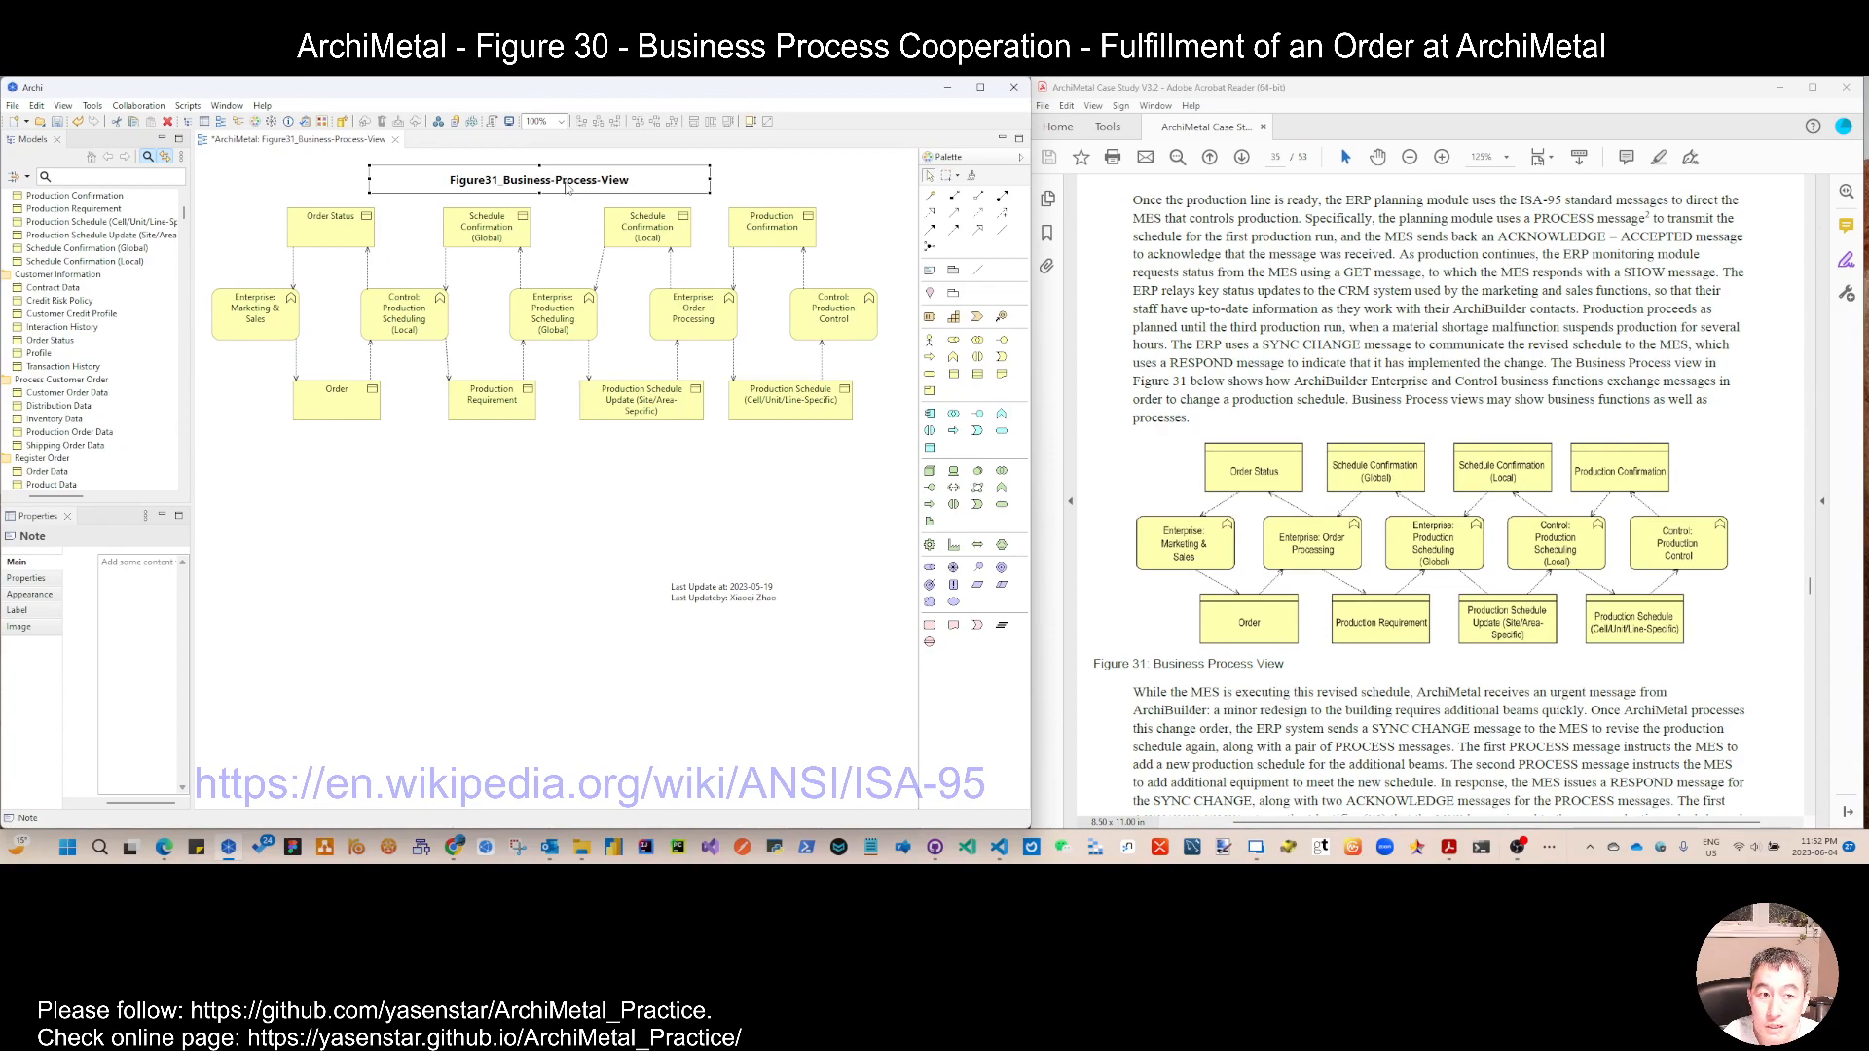
drag(758, 605, 776, 465)
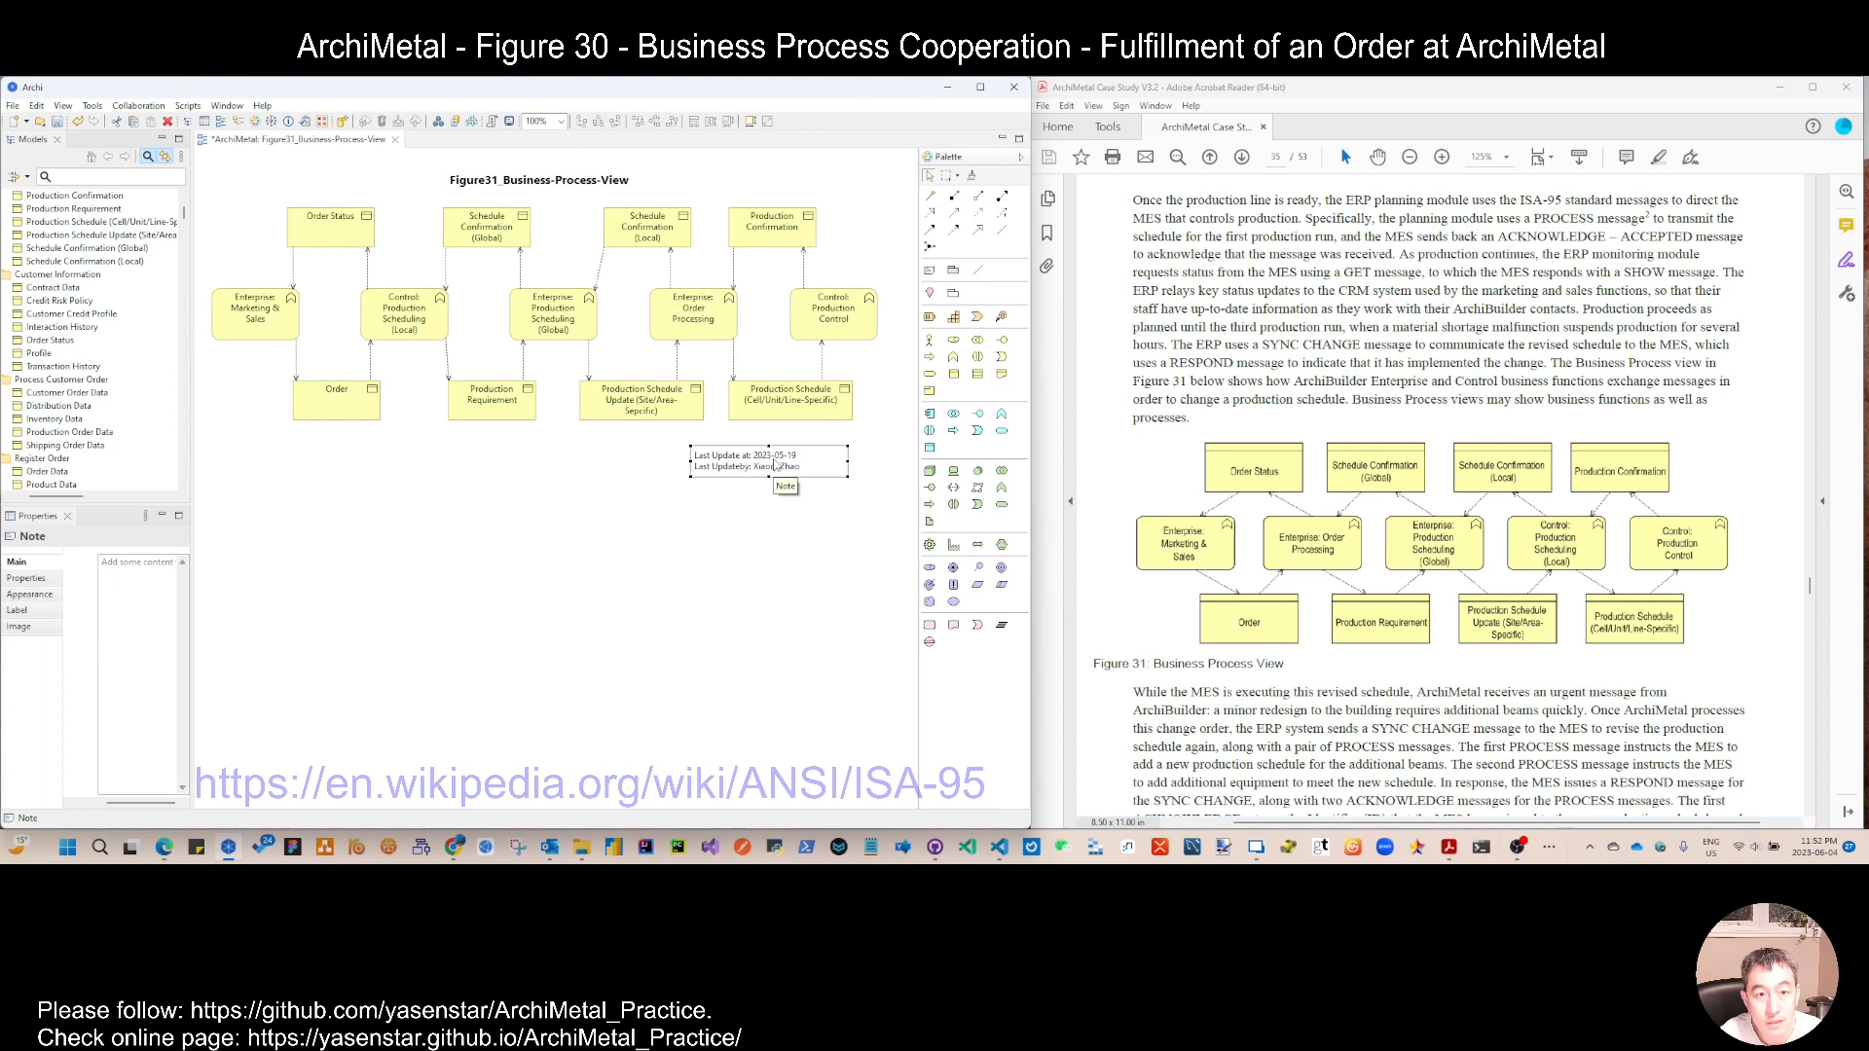
Step: Run the custom script that refreshes the date in the view's last-update note
right_click(508, 547)
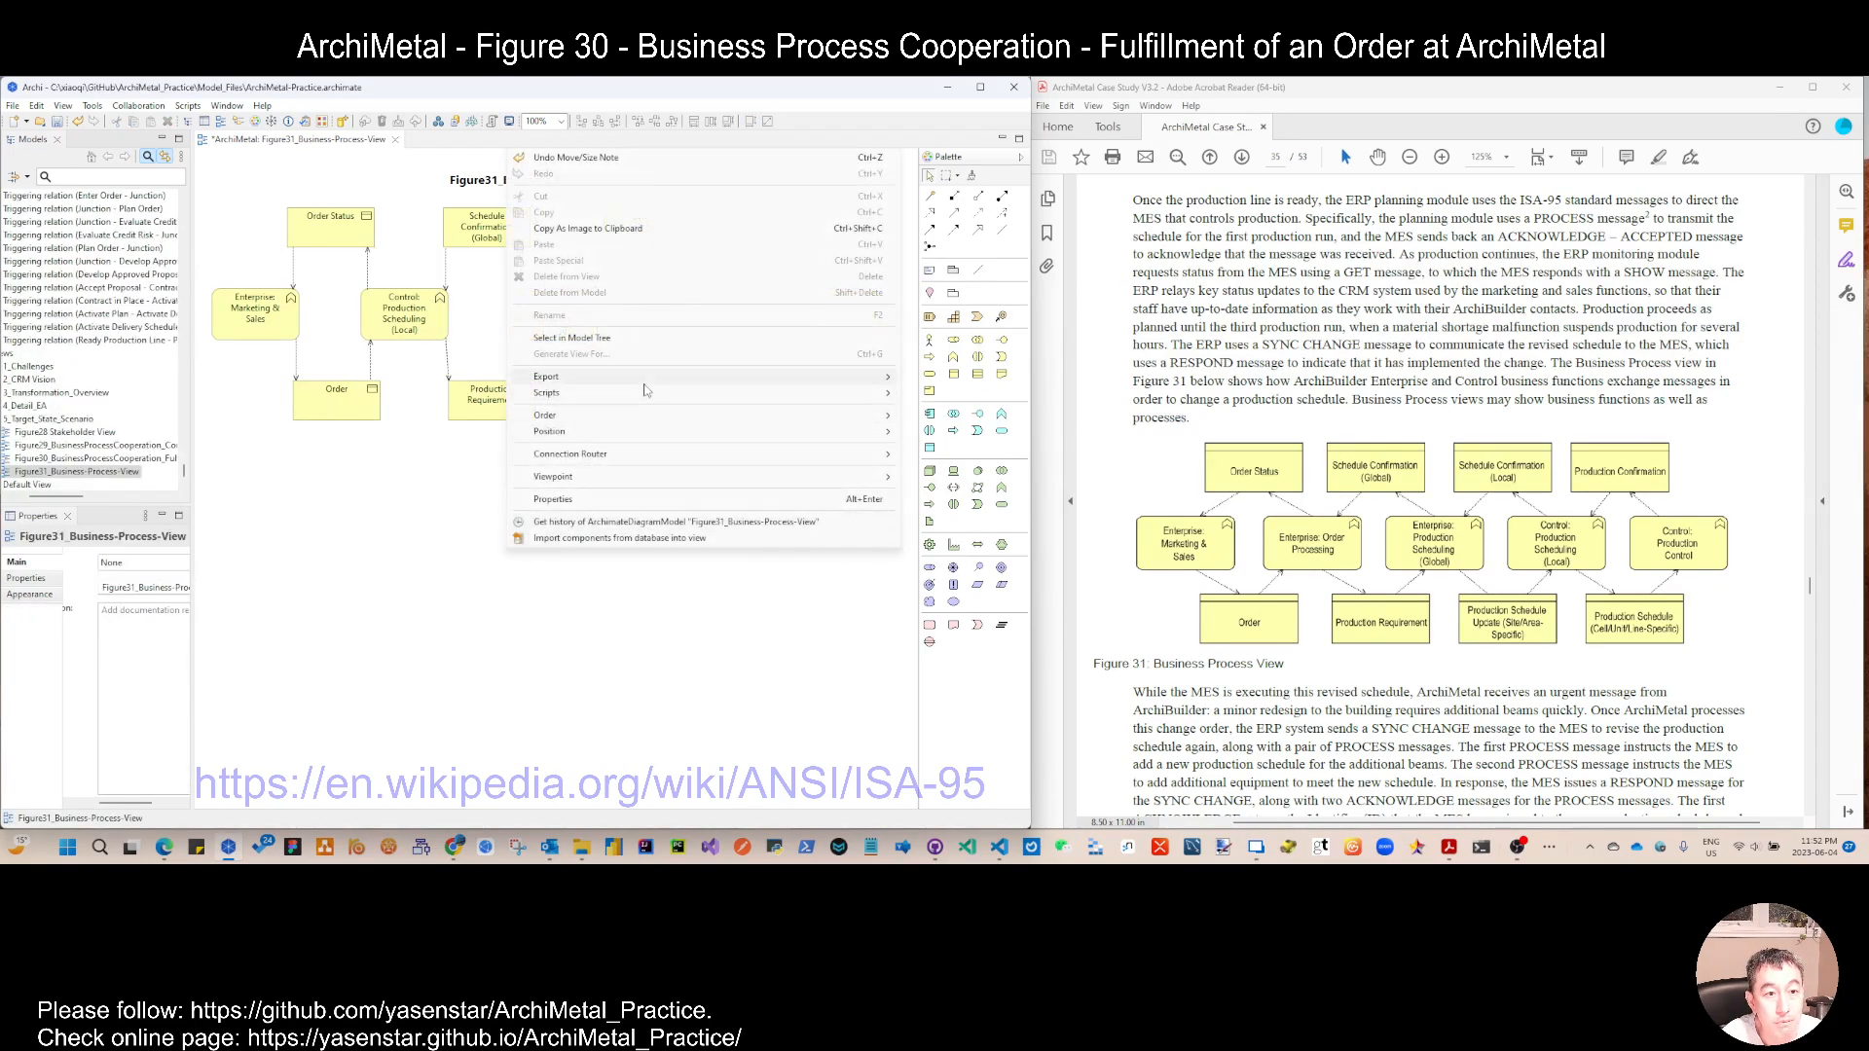
mouse_move(645, 391)
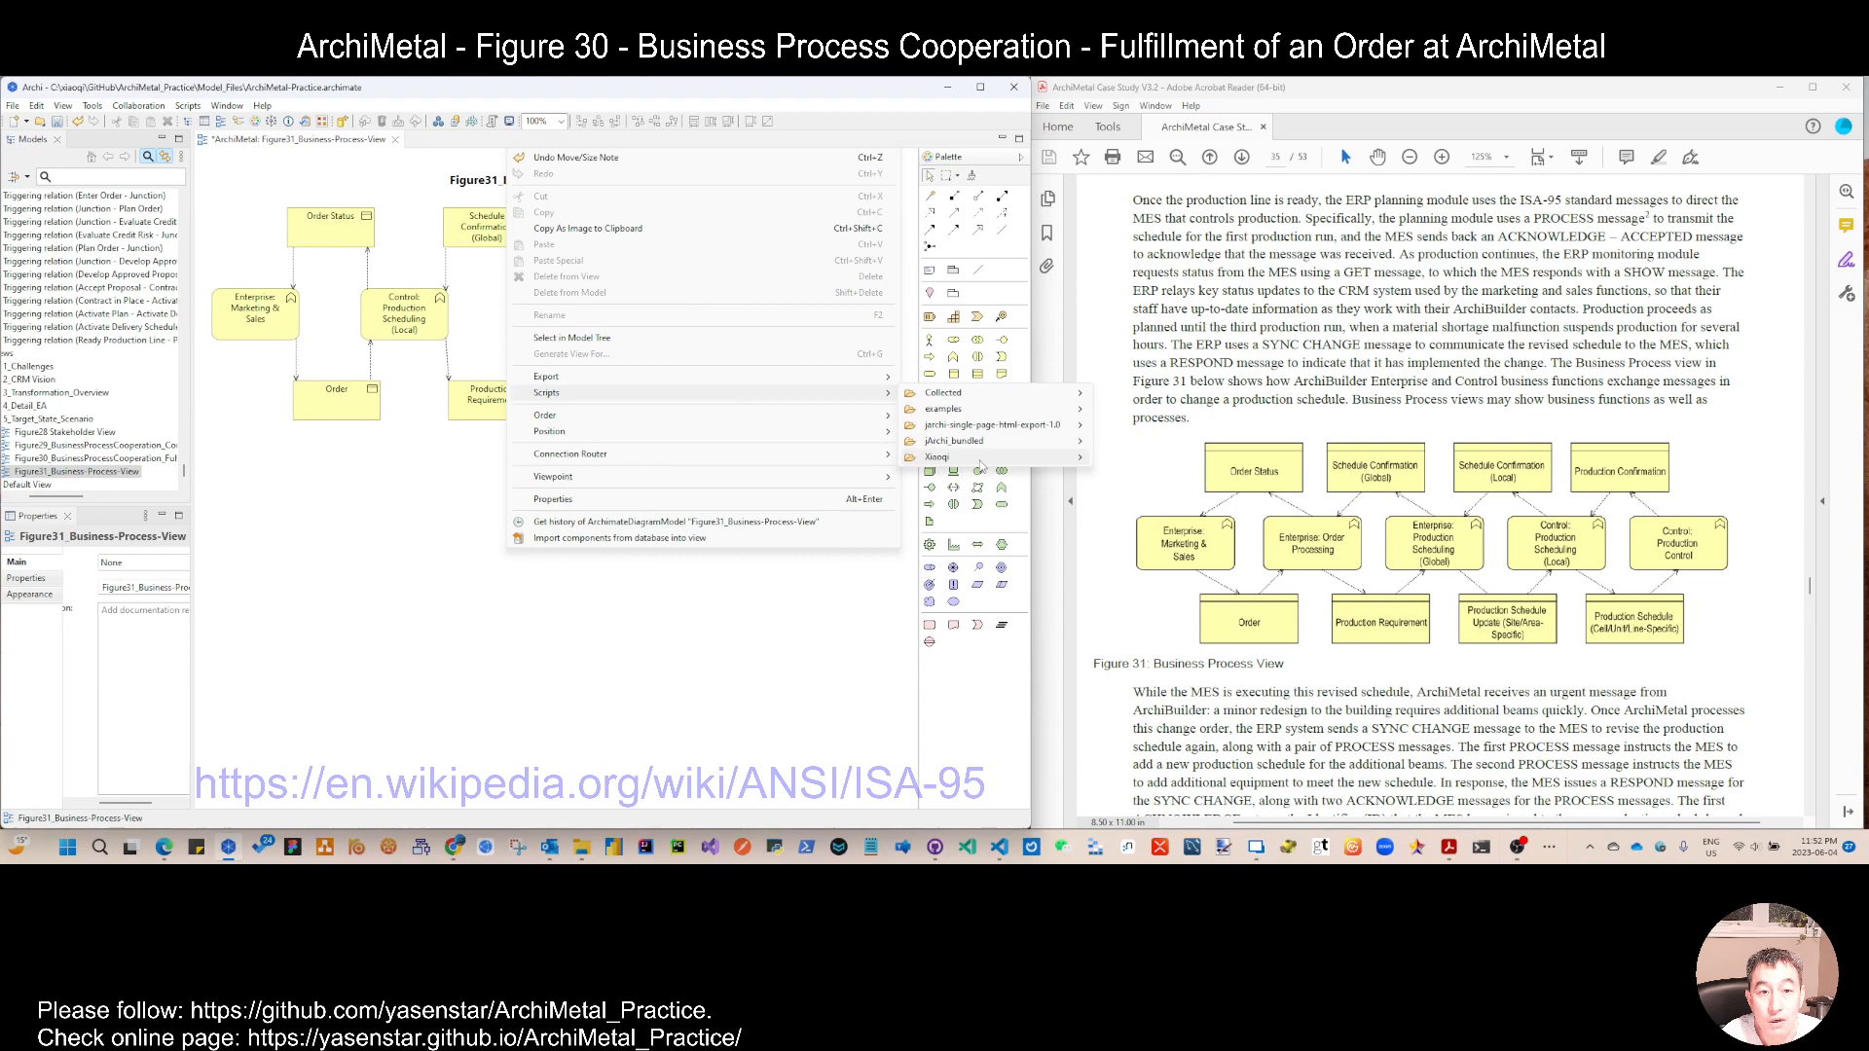
mouse_move(980, 462)
click(1150, 460)
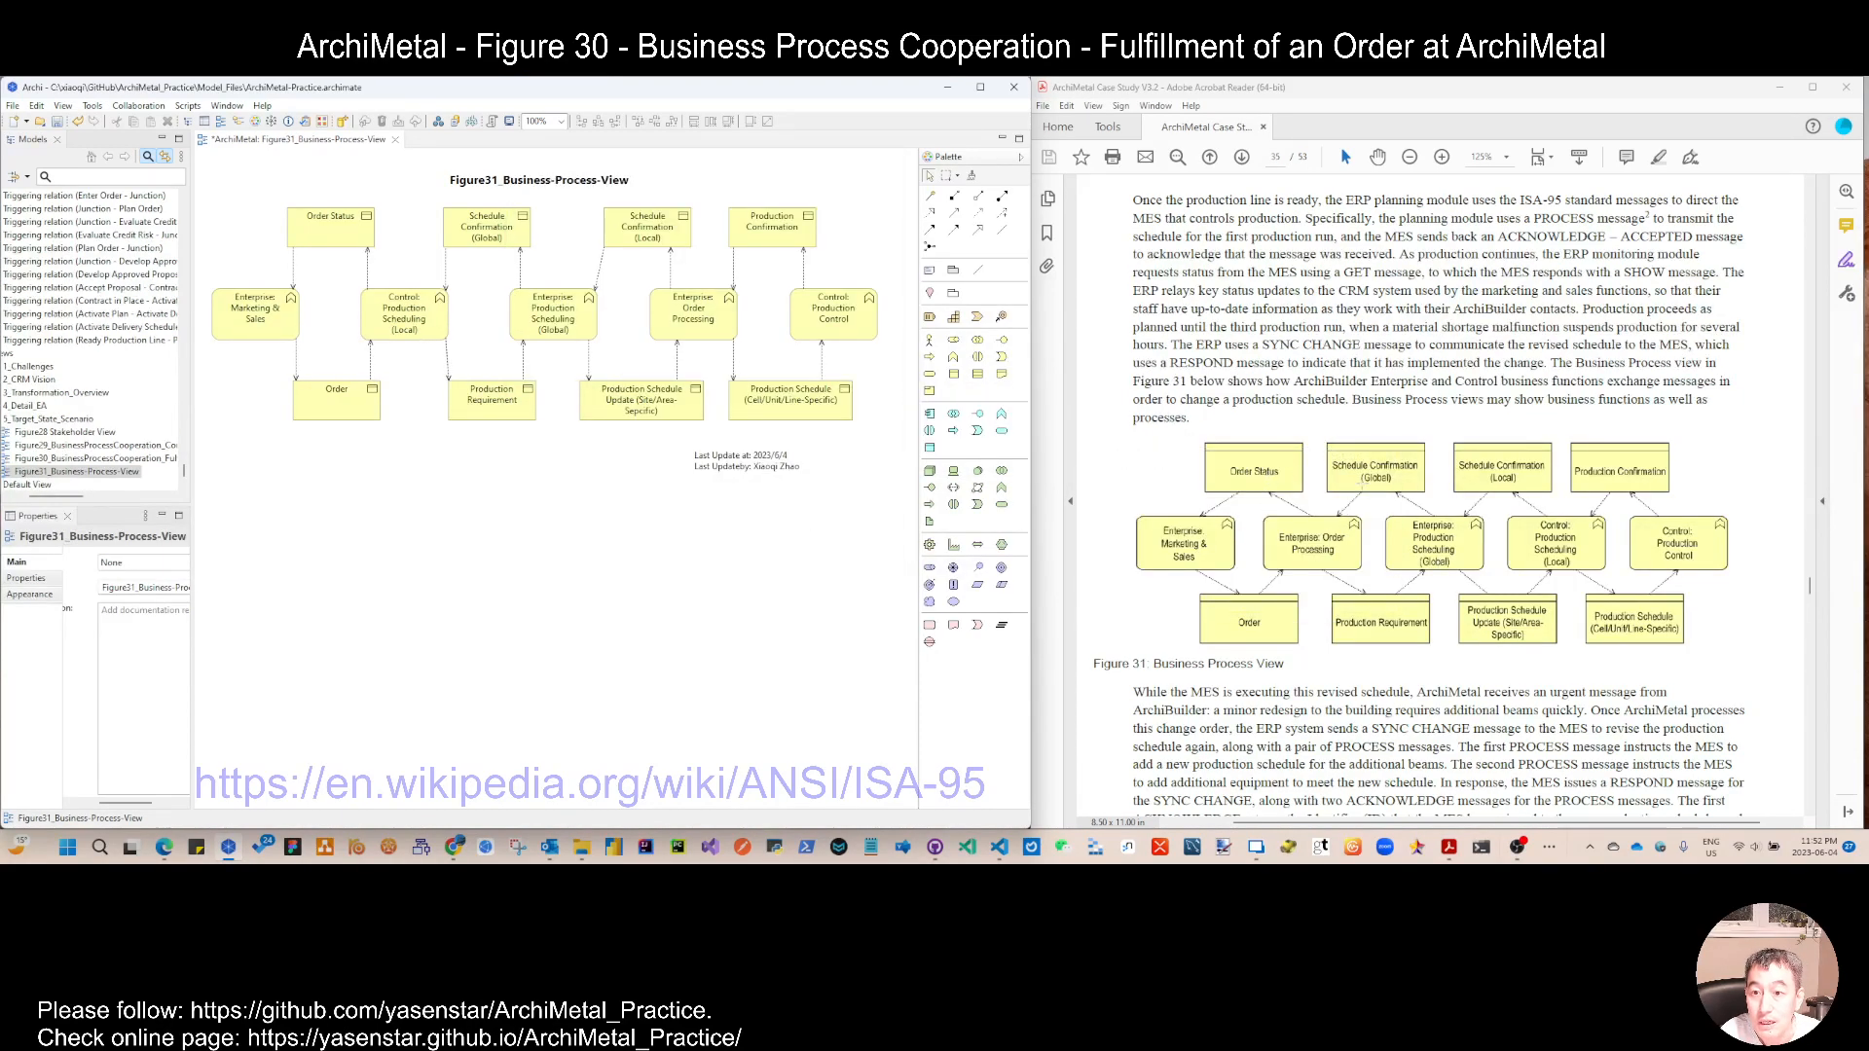
Step: Nudge Schedule Confirmation (Local) left, and align the lower object row with Order slightly higher and further left
drag(652, 240, 637, 239)
drag(342, 411, 336, 398)
drag(237, 356, 901, 445)
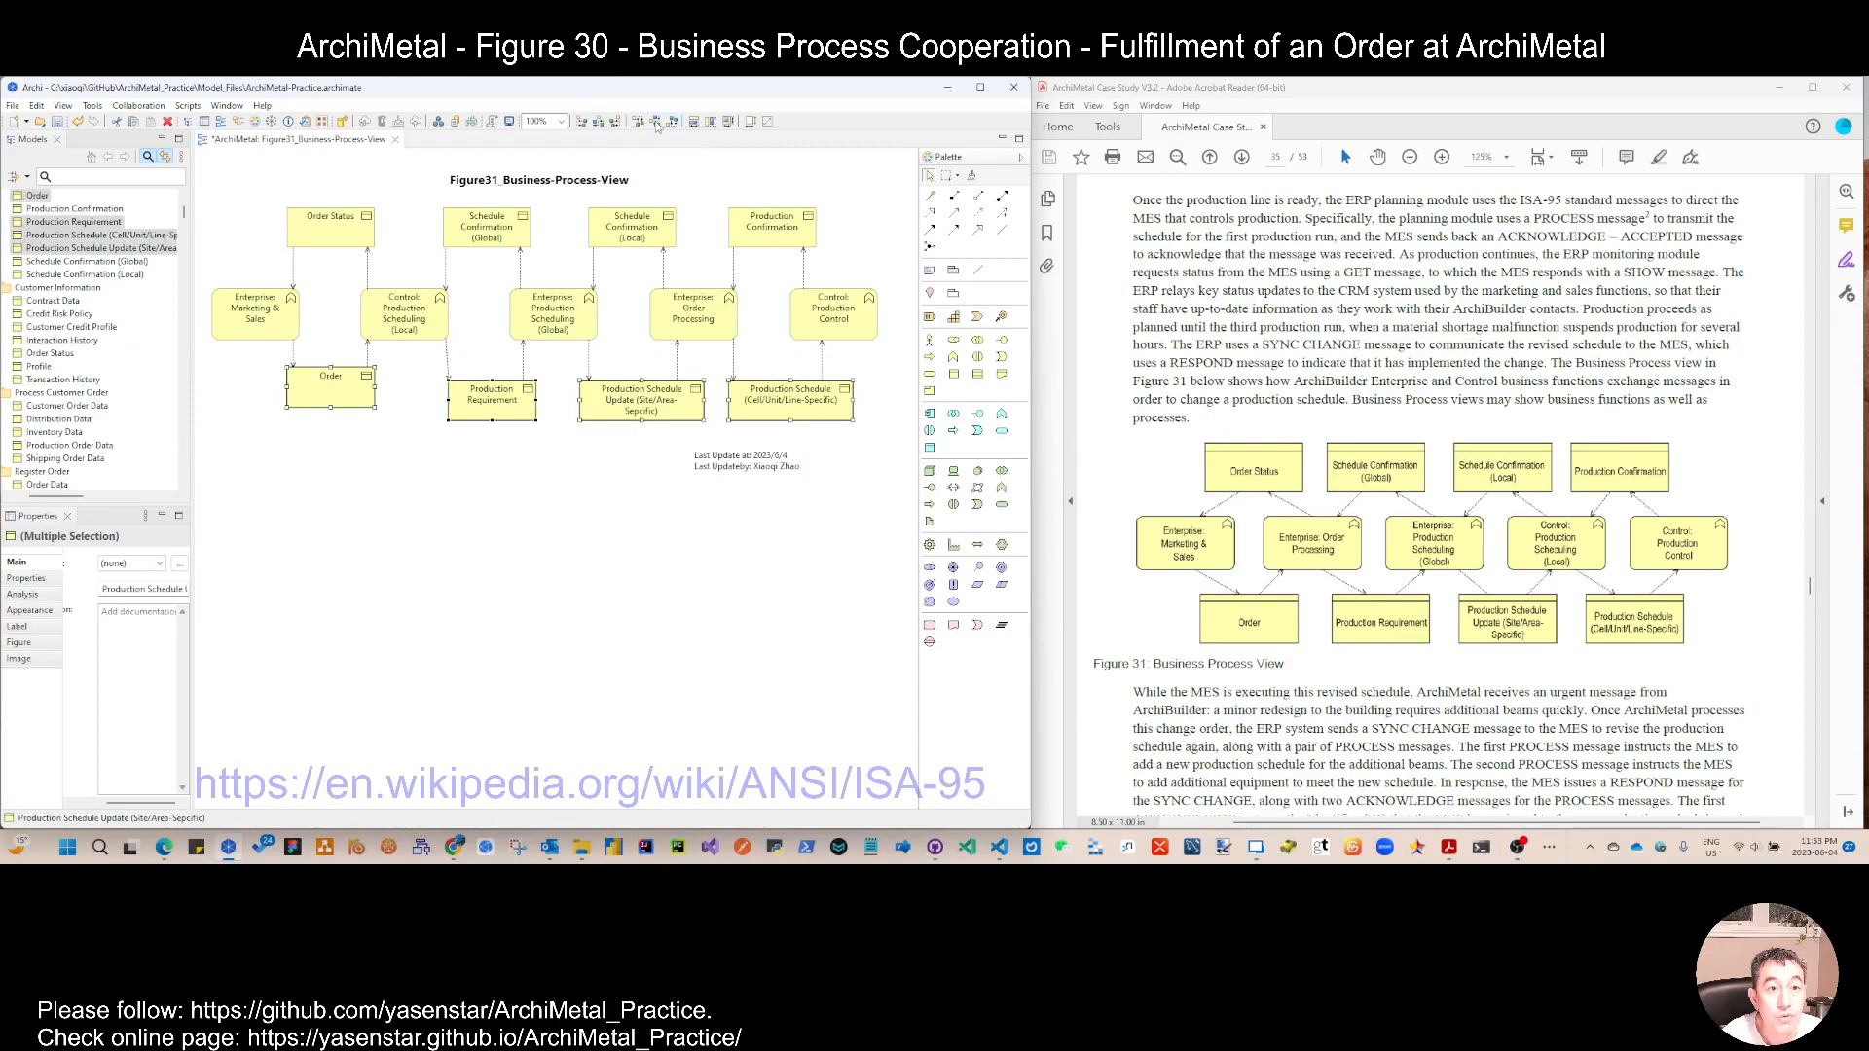
click(656, 124)
drag(780, 413, 782, 399)
click(643, 433)
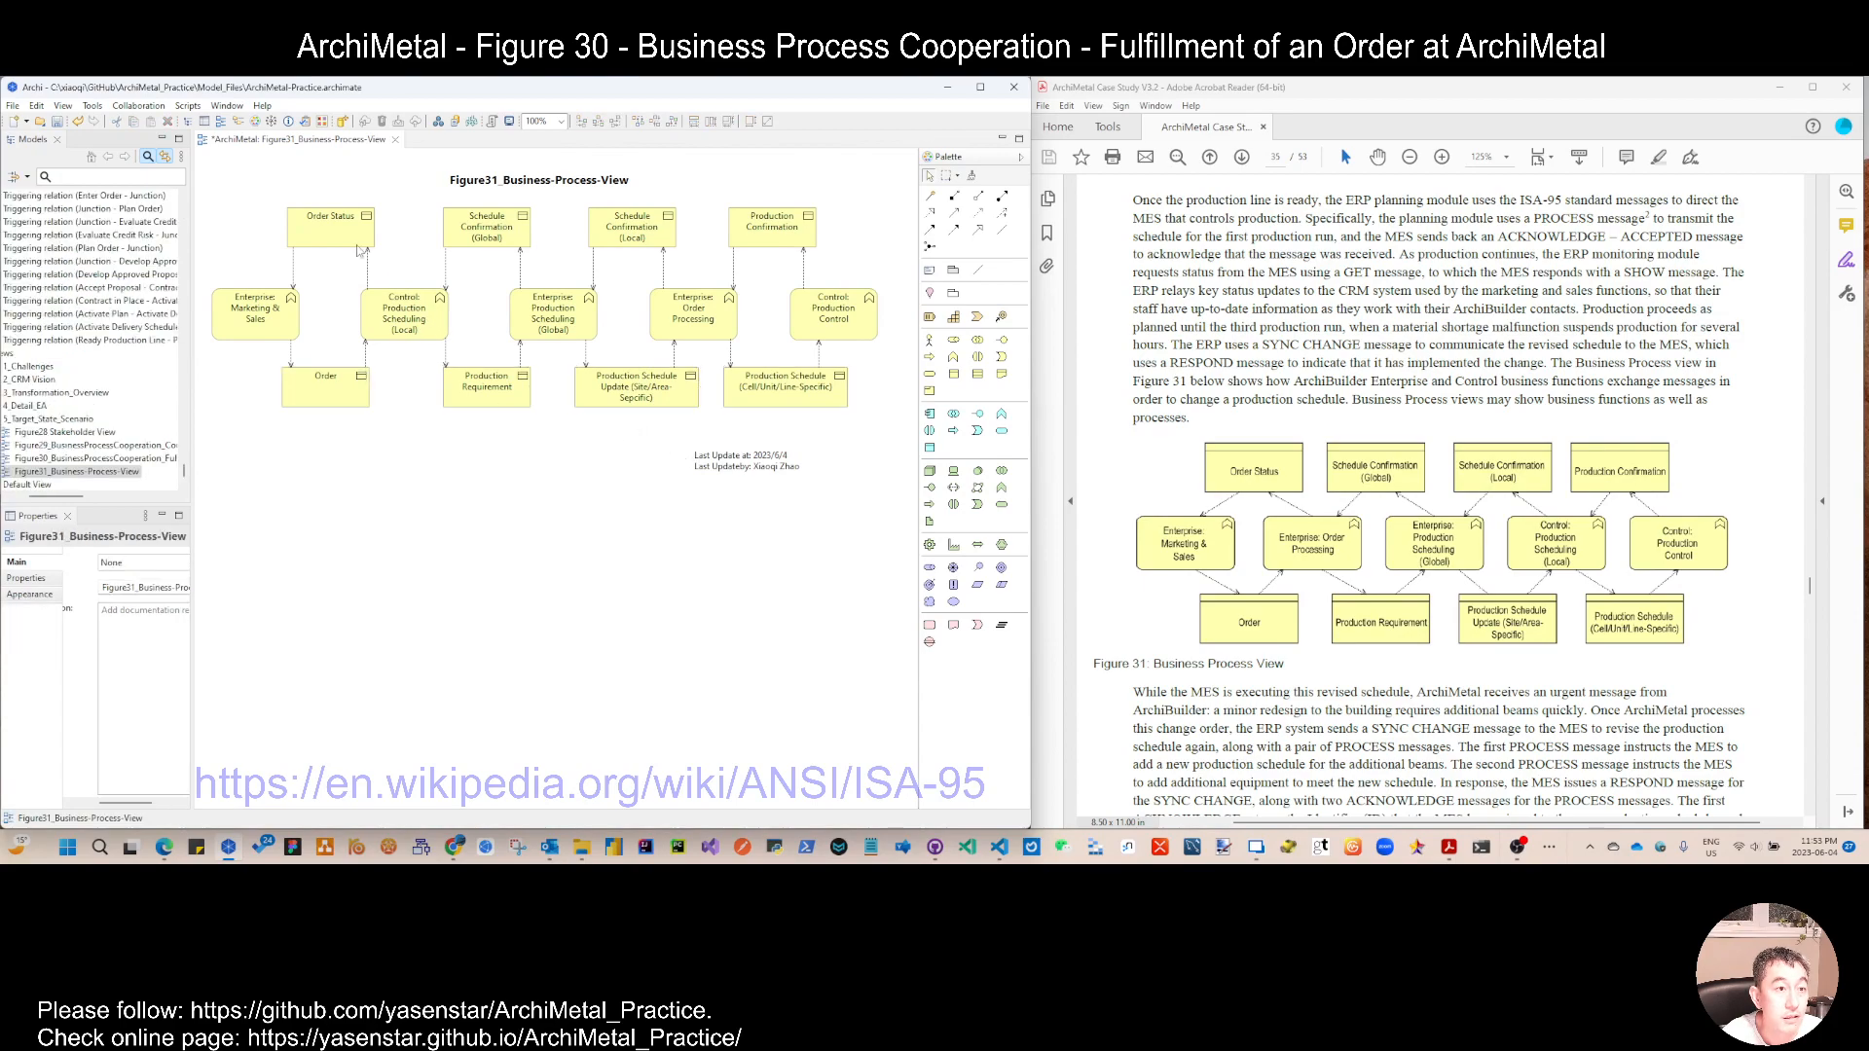
Step: Save the model and move the last-update note up and right, just beneath the last object of the lower row
key(ctrl+s)
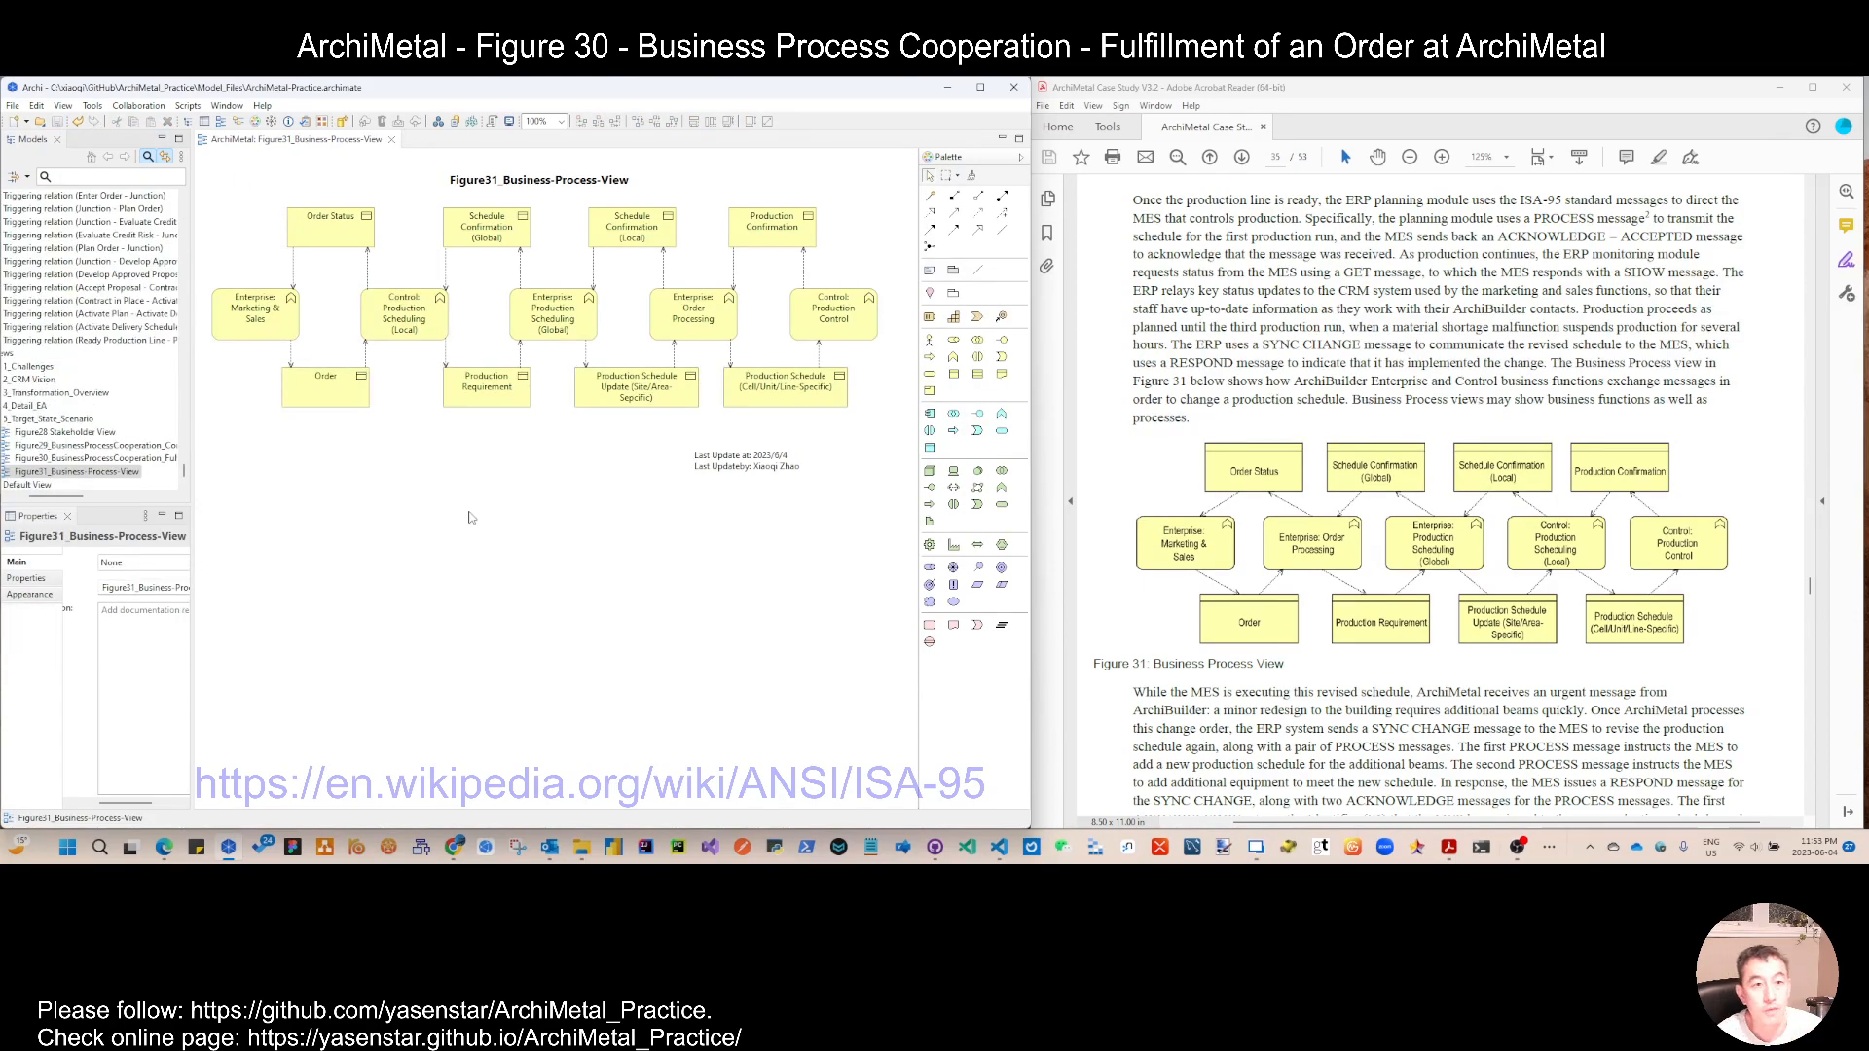
drag(781, 472, 814, 445)
click(708, 470)
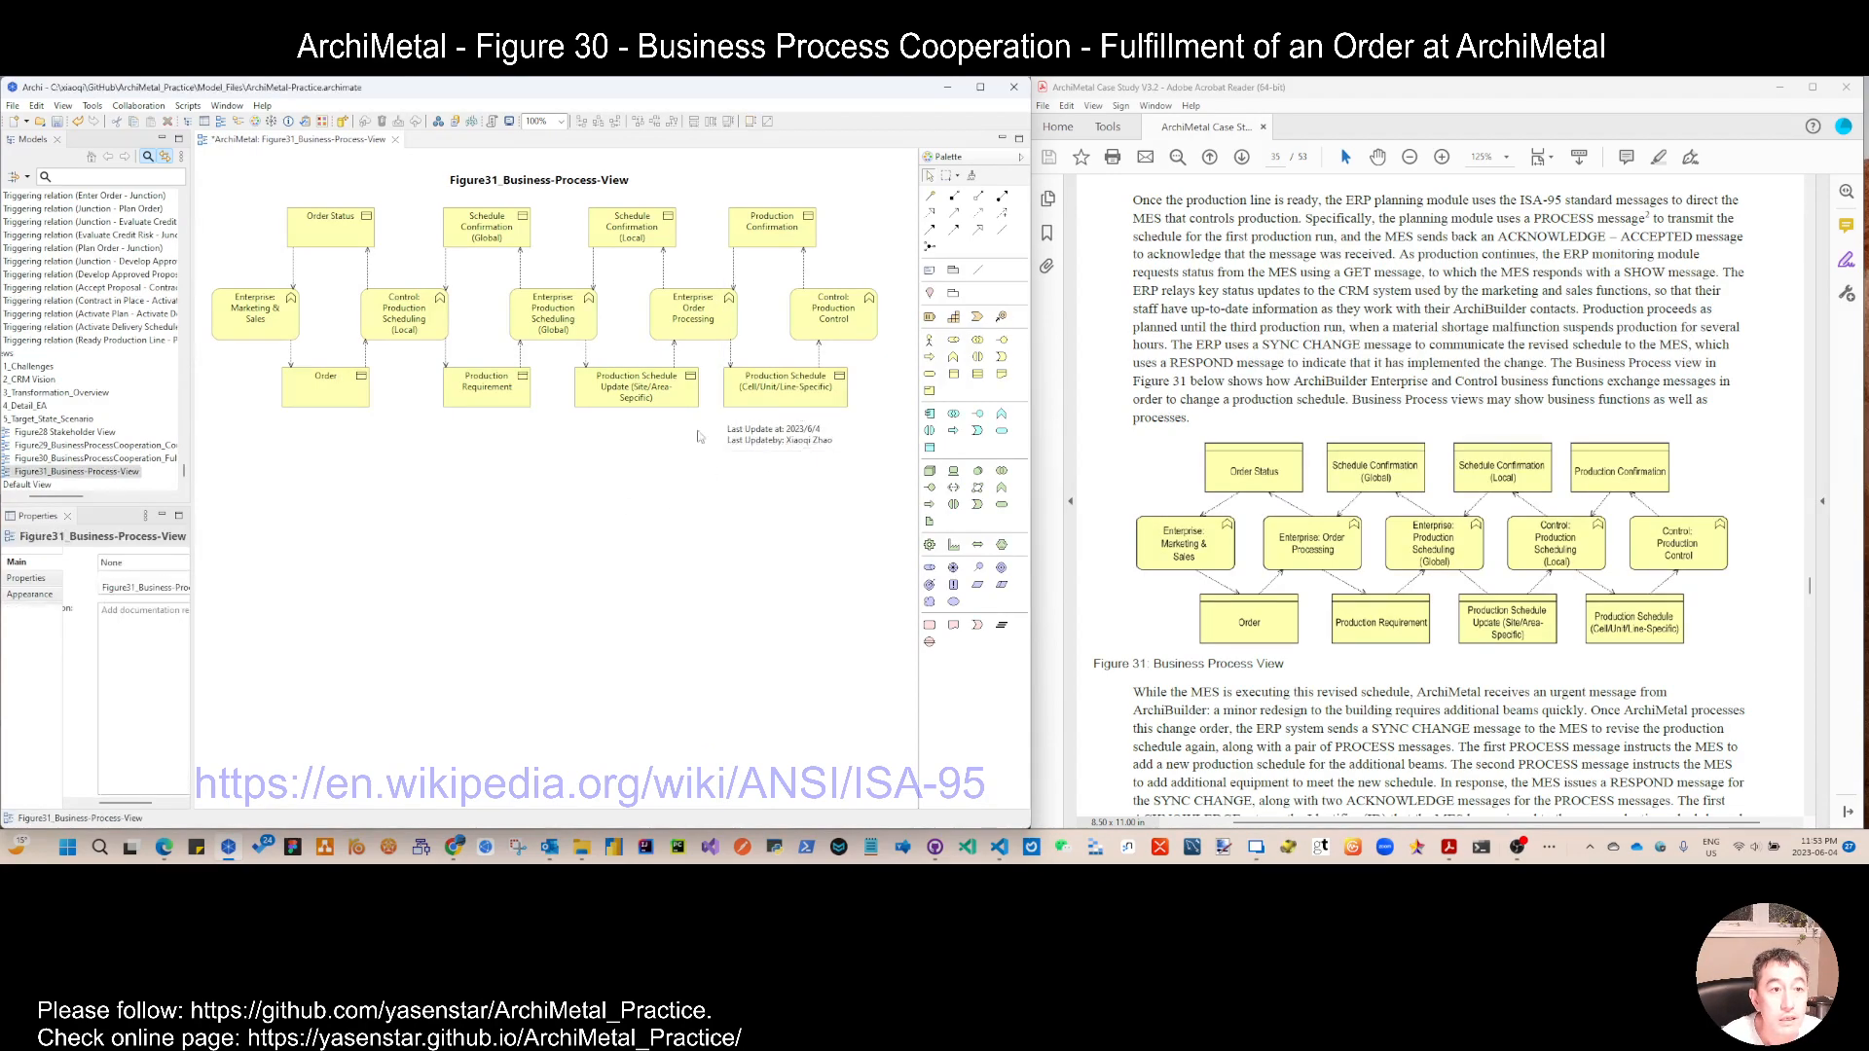
scroll(1285, 737, down, 8)
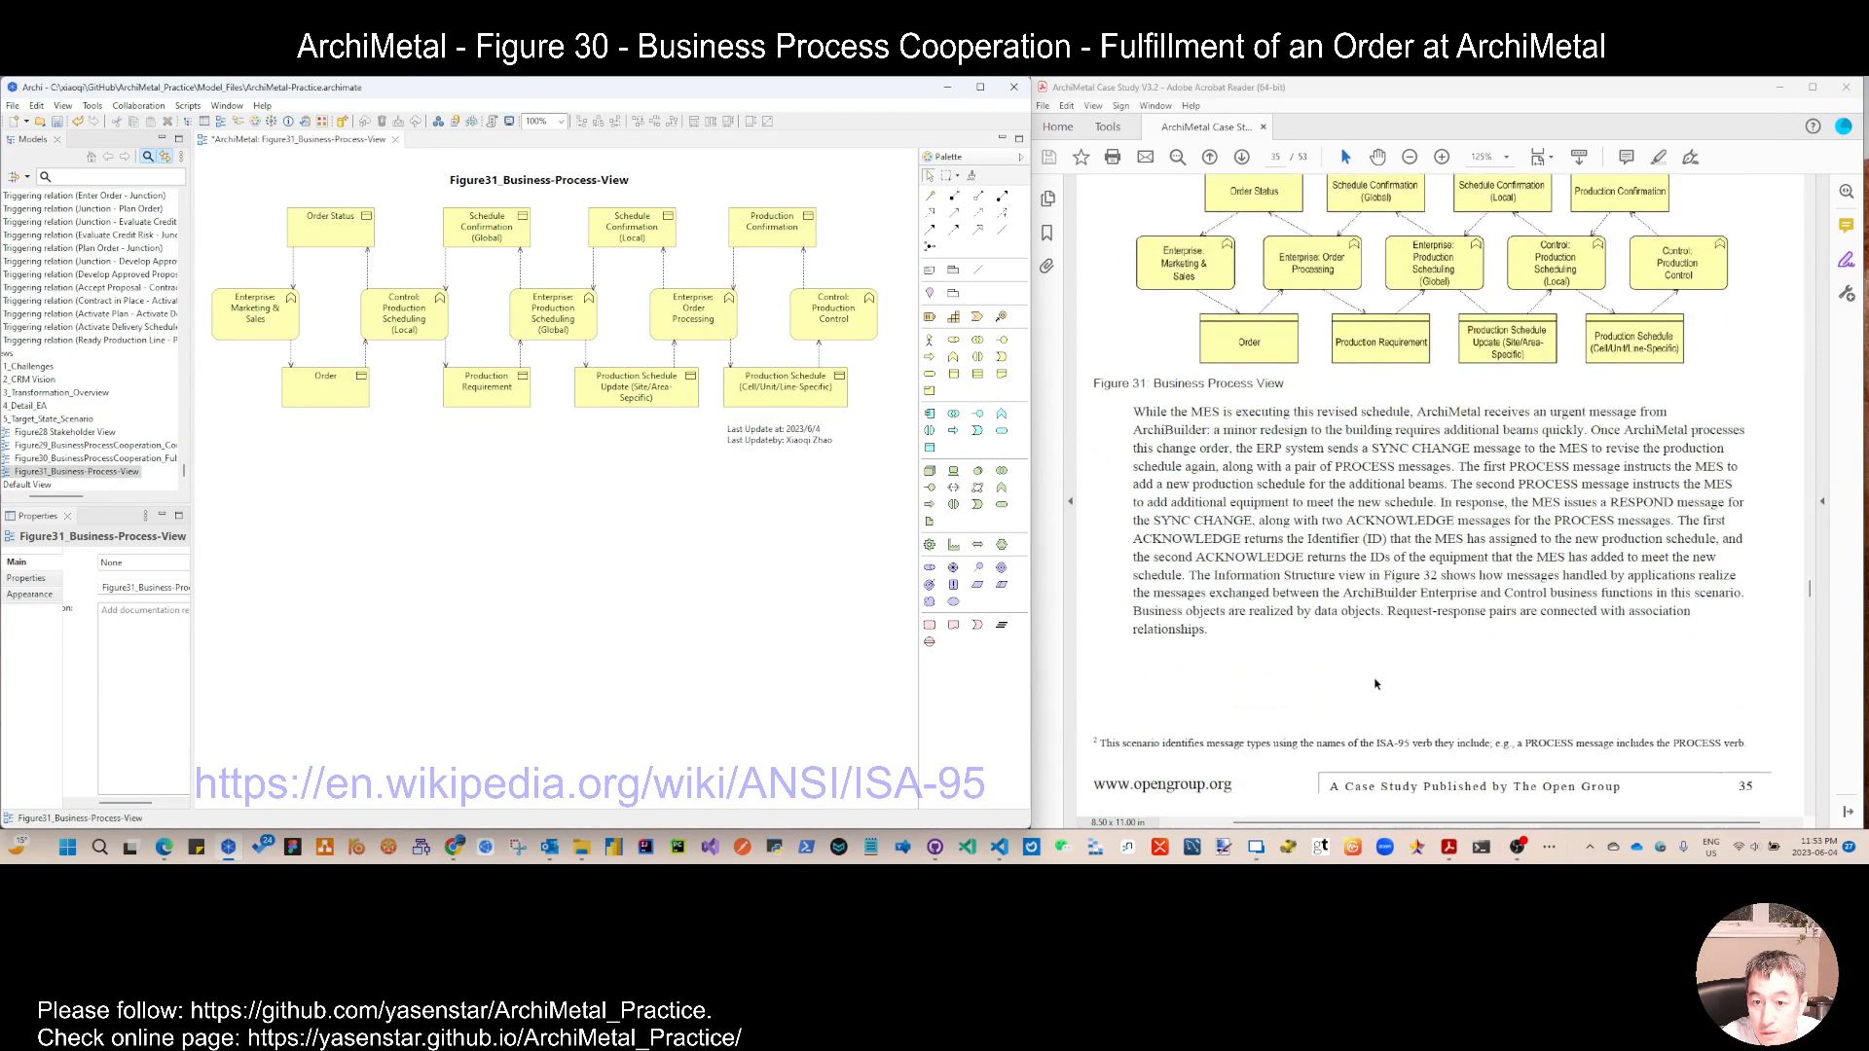